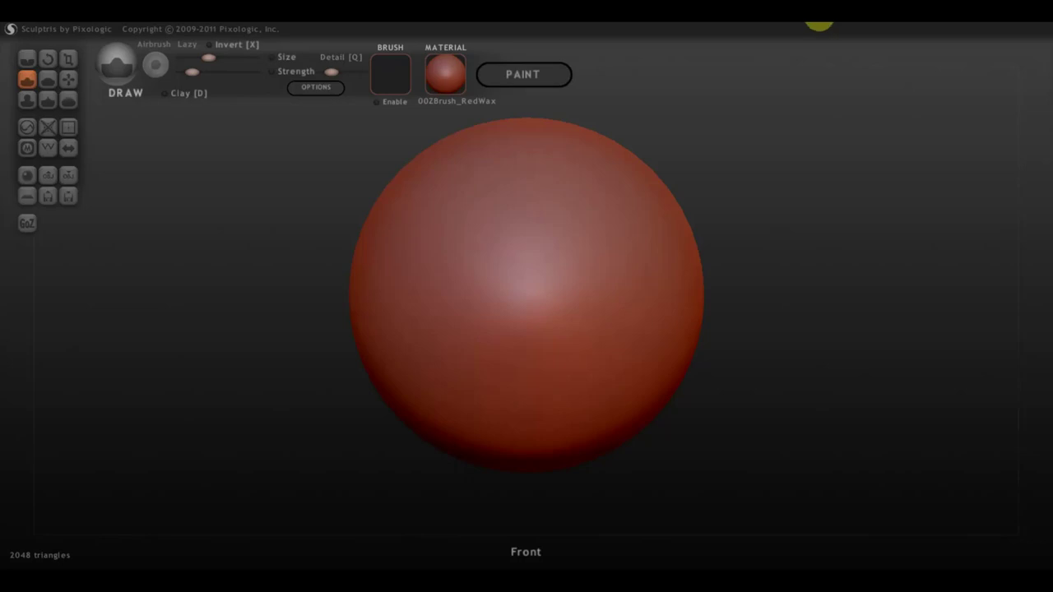
Zoom and shift the view so the sphere sits lower on screen.
scroll(698, 293, "down", 2)
scroll(699, 297, "down", 1)
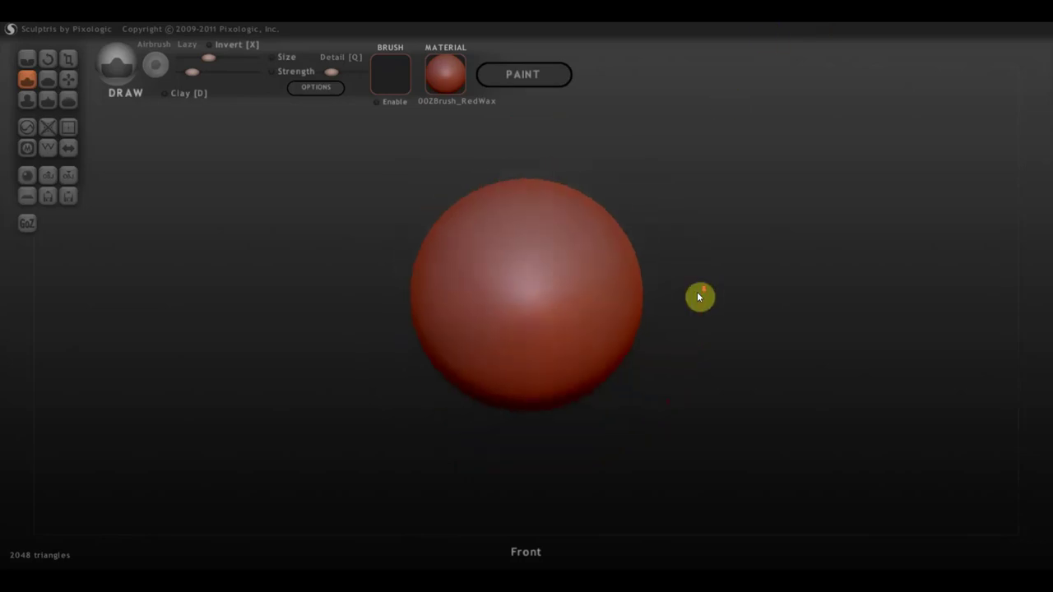
scroll(698, 296, "down", 1)
left_click_drag(697, 294, 695, 321, "alt")
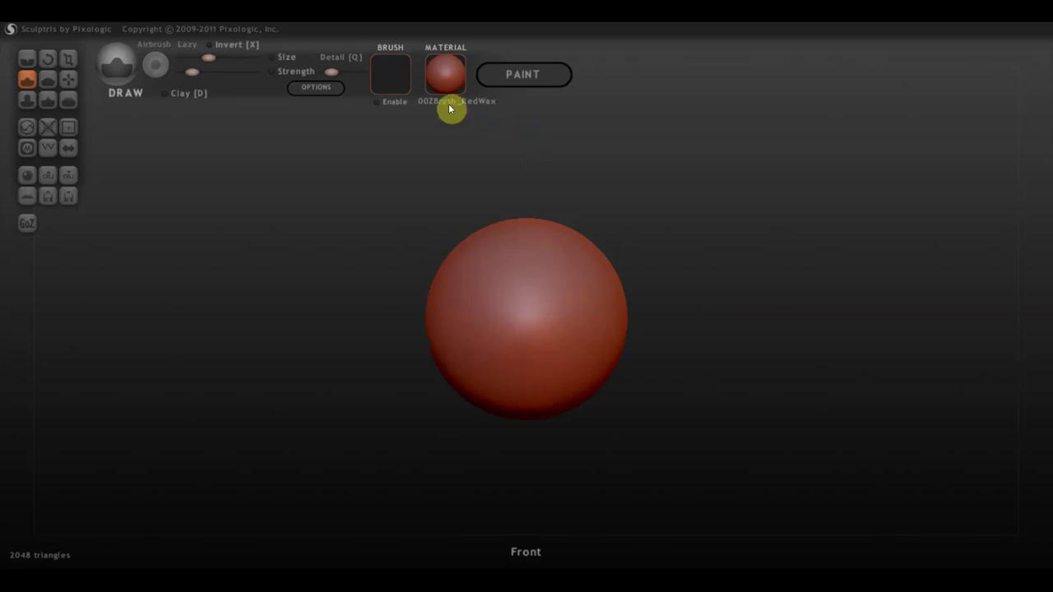
left_click(326, 89)
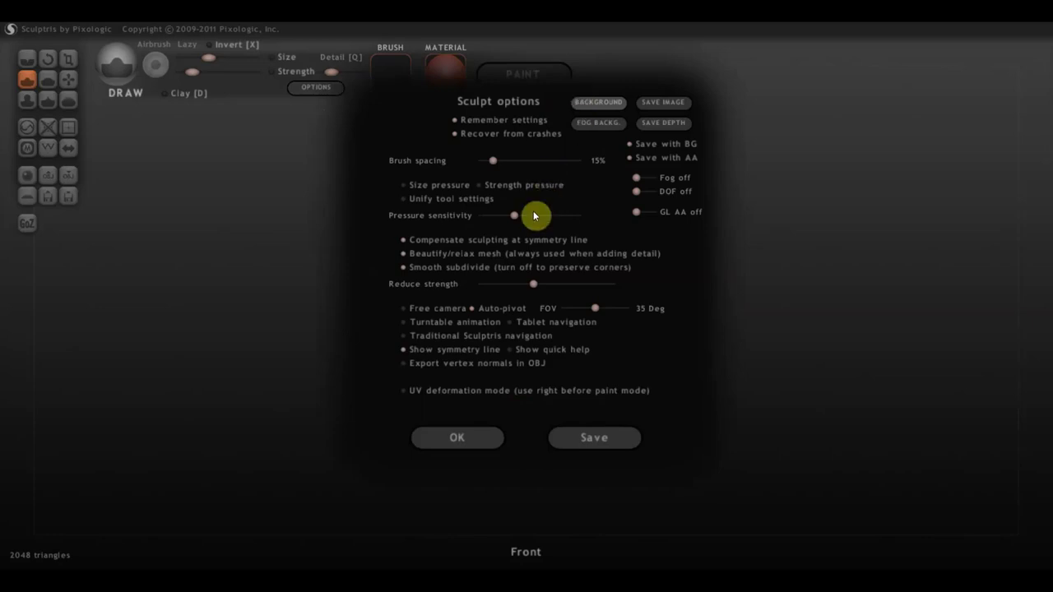
left_click(596, 102)
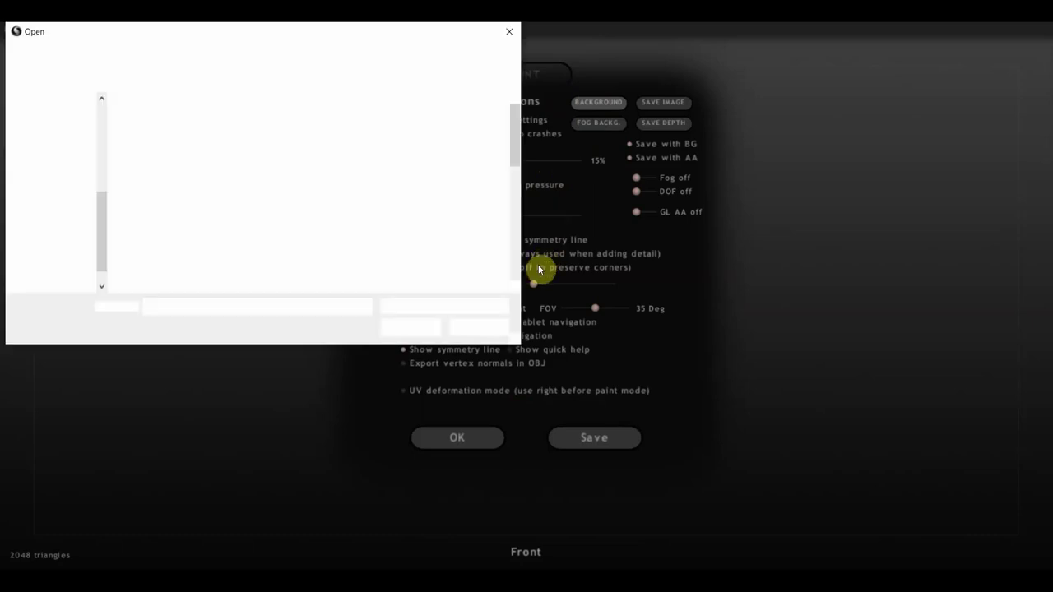
scroll(312, 247, "down", 5)
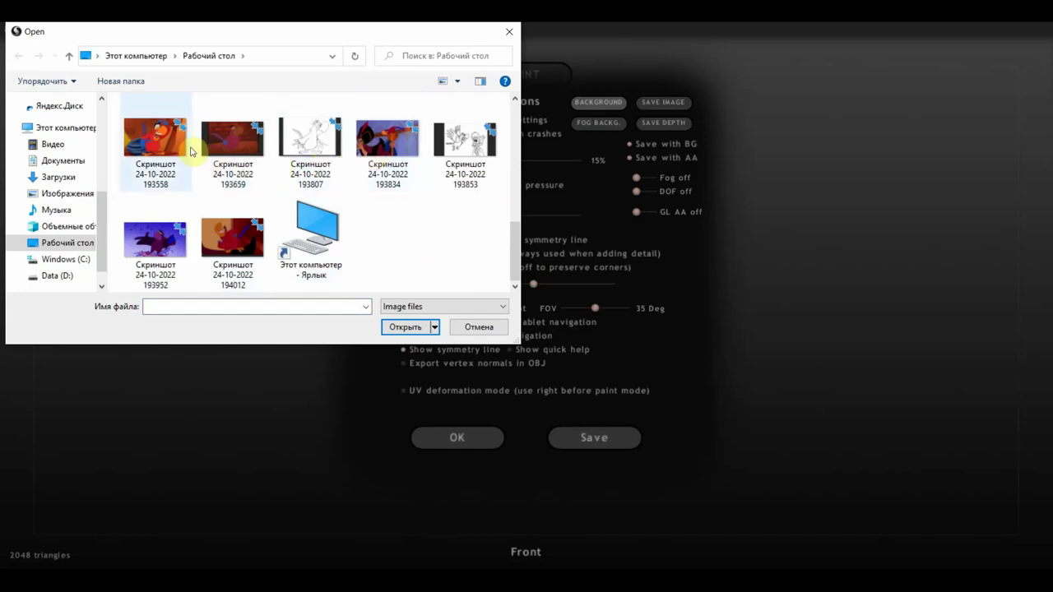
left_click(158, 250)
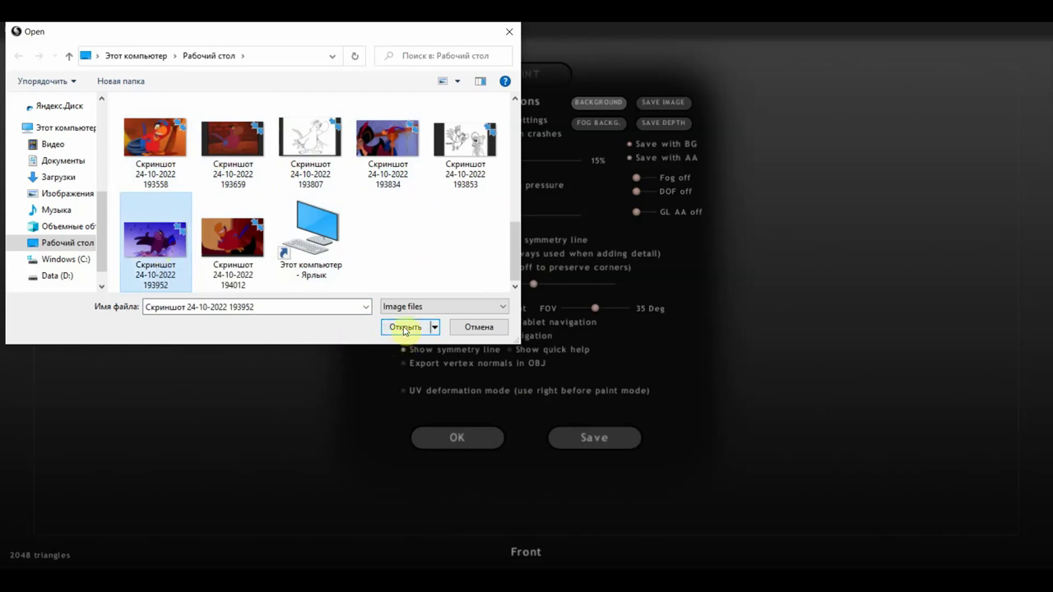
left_click(236, 163)
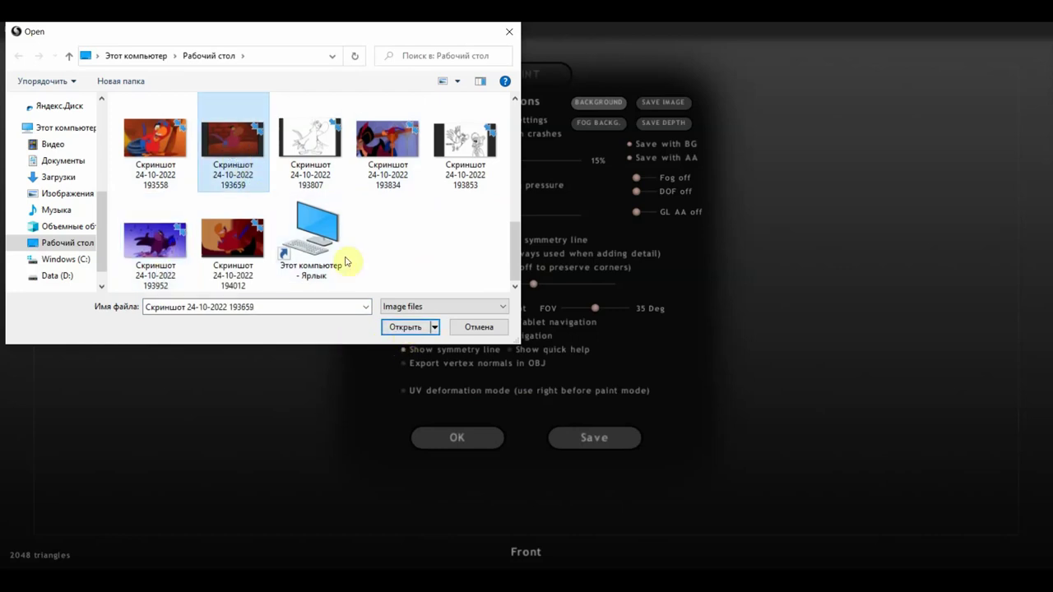
left_click(406, 329)
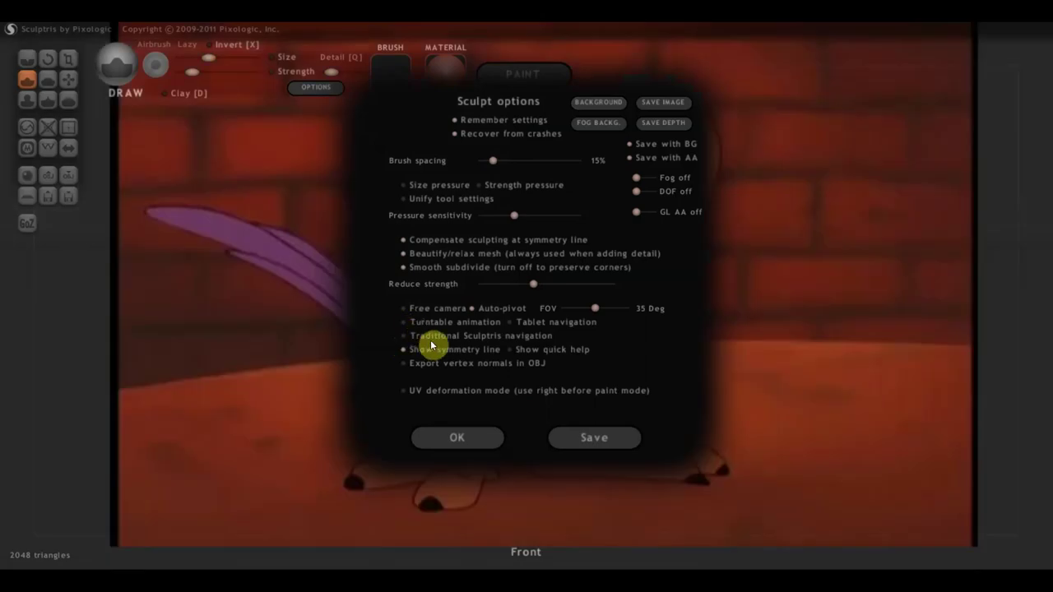
Close the sculpt options and zoom the sphere larger over the parrot.
left_click(463, 439)
scroll(635, 343, "down", 3)
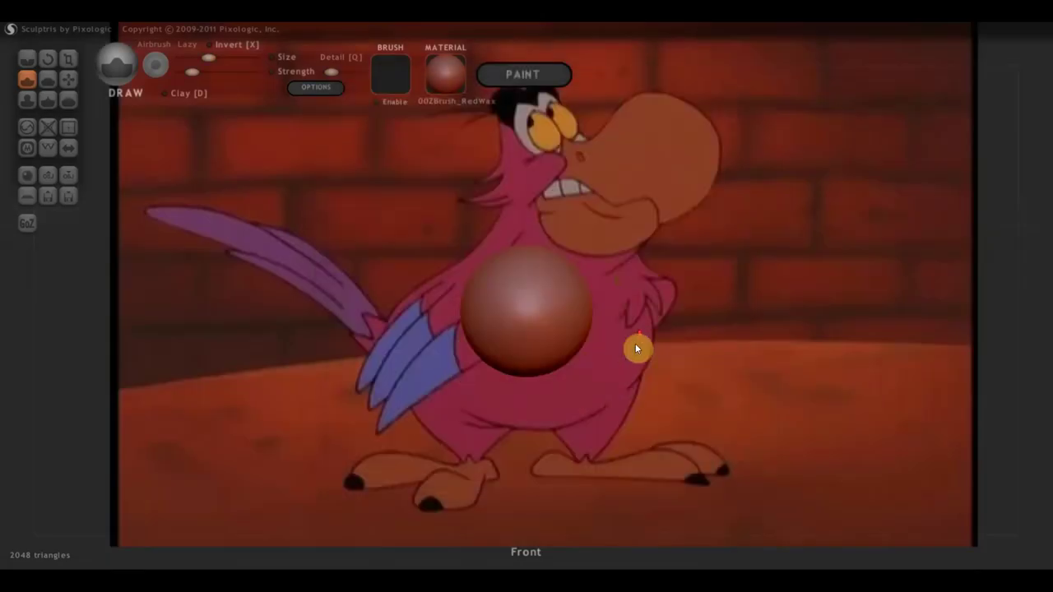
scroll(639, 350, "down", 2)
scroll(640, 351, "down", 1)
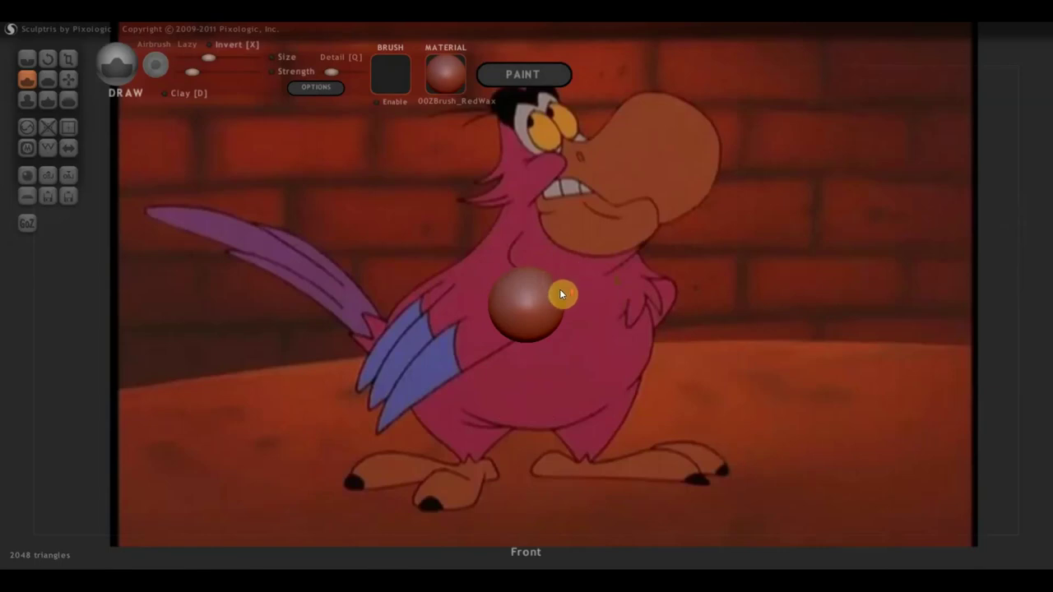
Turn on mirrored symmetry for the sphere mesh.
scroll(564, 289, "up", 2)
scroll(566, 288, "up", 4)
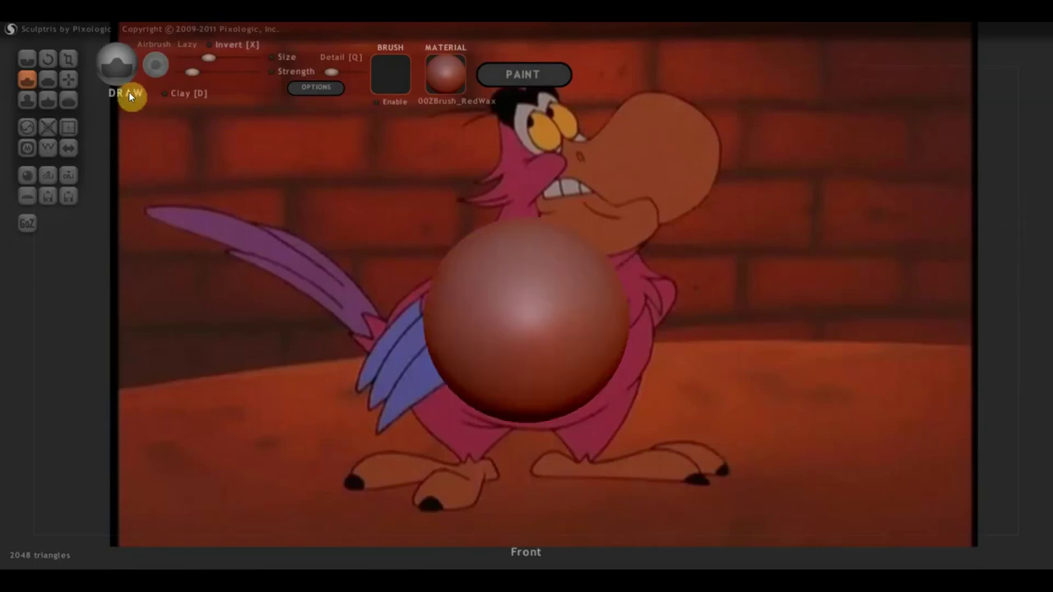
left_click(72, 155)
left_click(543, 341)
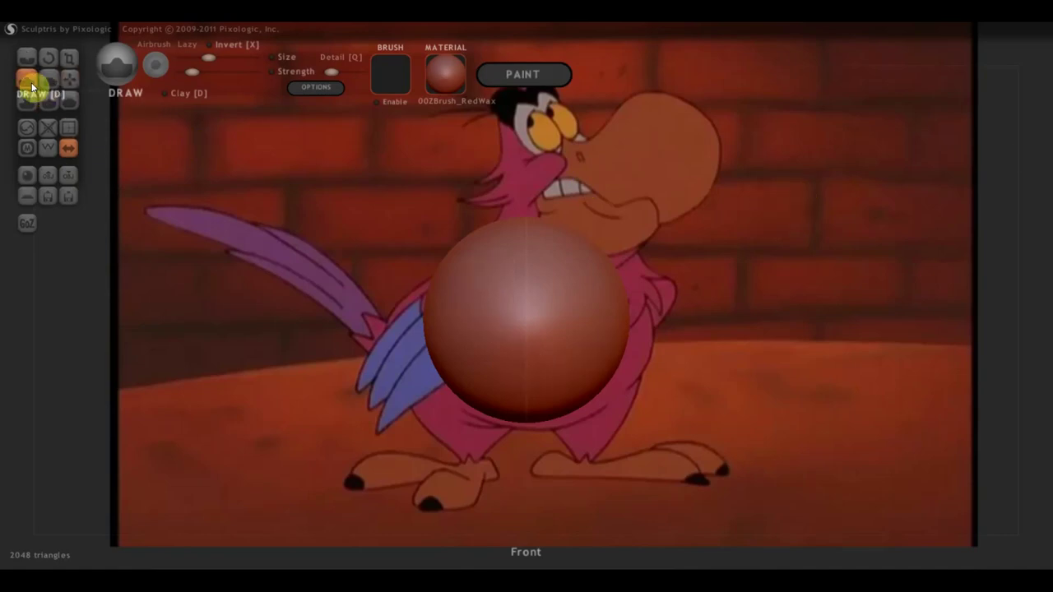
Make two small Draw-brush dabs on the sphere, check them, and select the Grab brush.
left_click(500, 276)
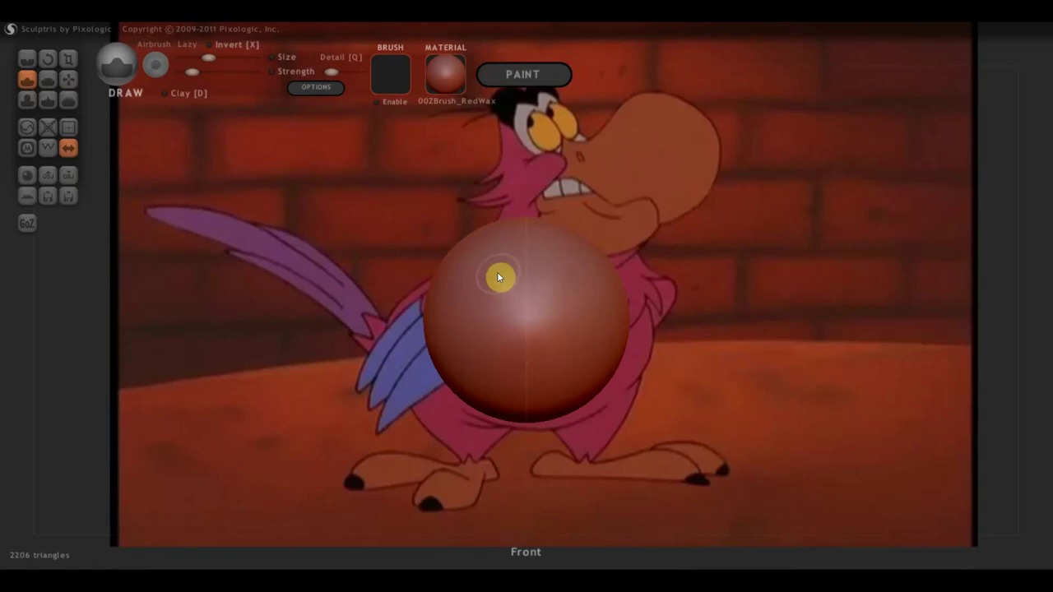
left_click(496, 274)
left_click_drag(764, 363, 621, 363)
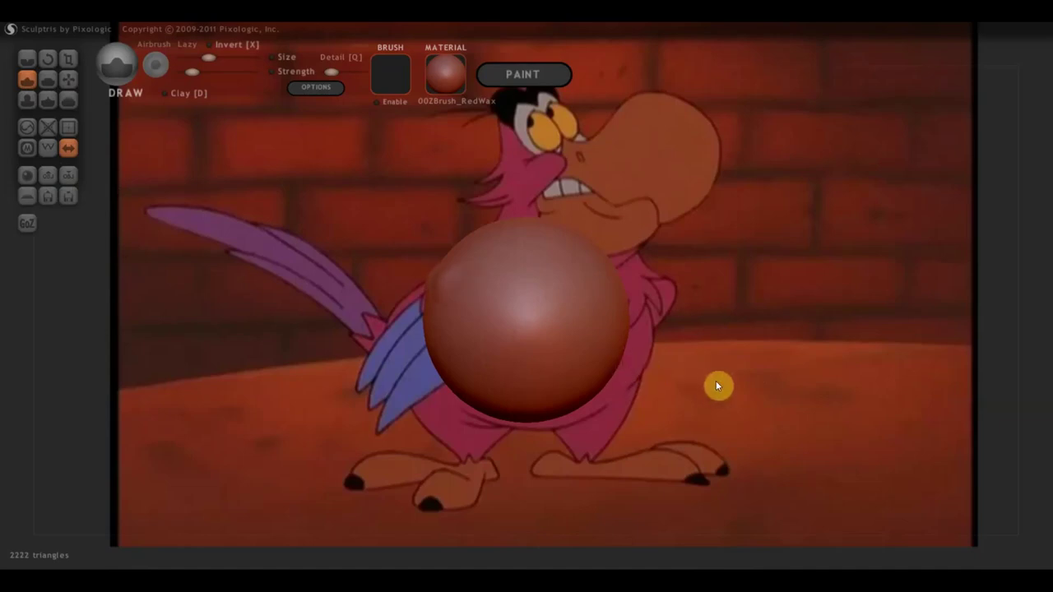
left_click(72, 78)
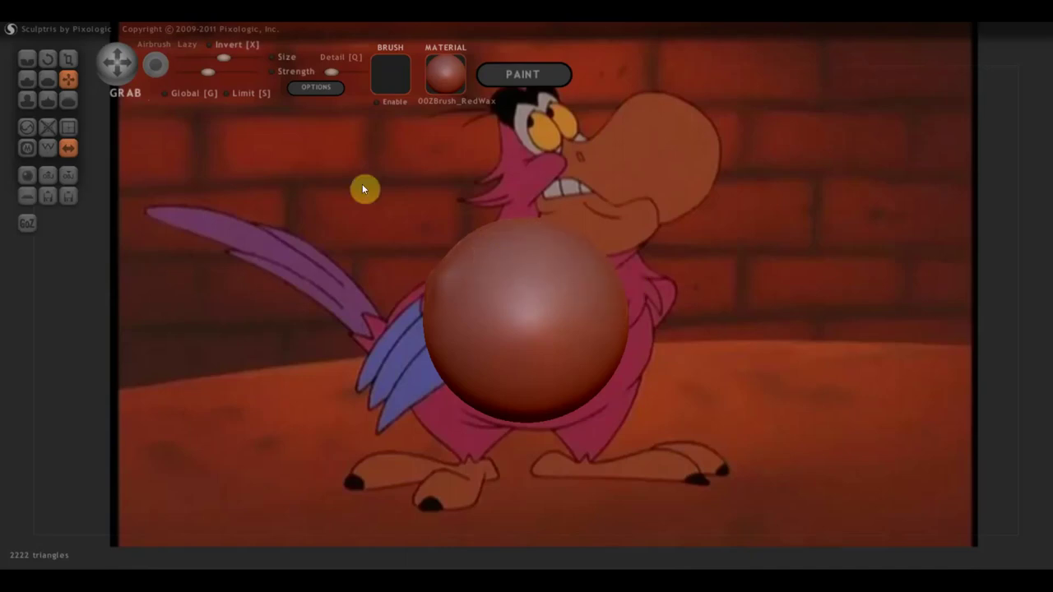
With a larger, stronger Flatten brush, flatten the sphere's top into a lumpy egg.
left_click_drag(228, 64, 237, 59)
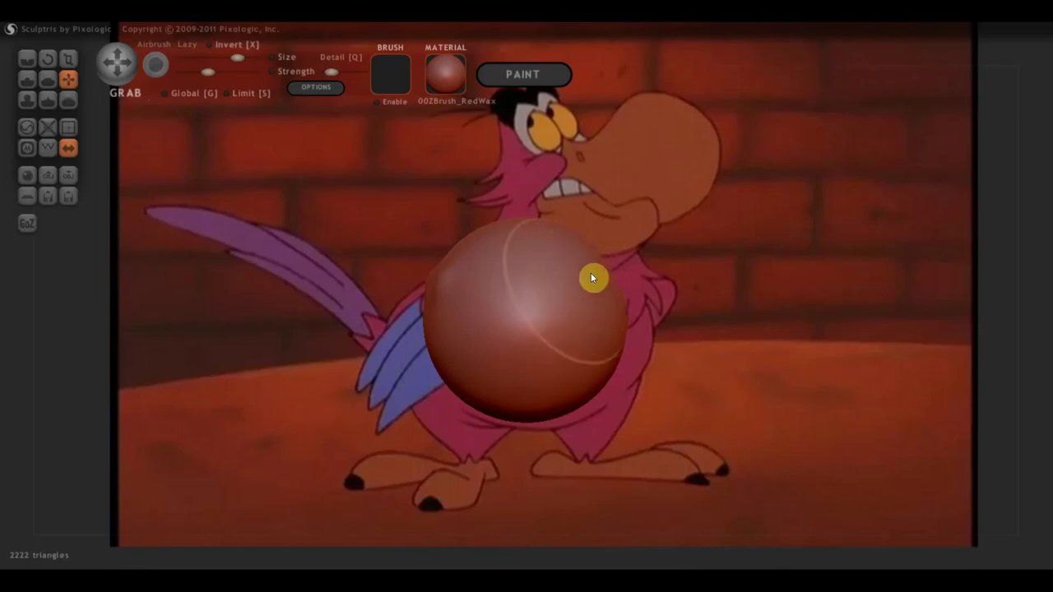
scroll(612, 260, "up", 3)
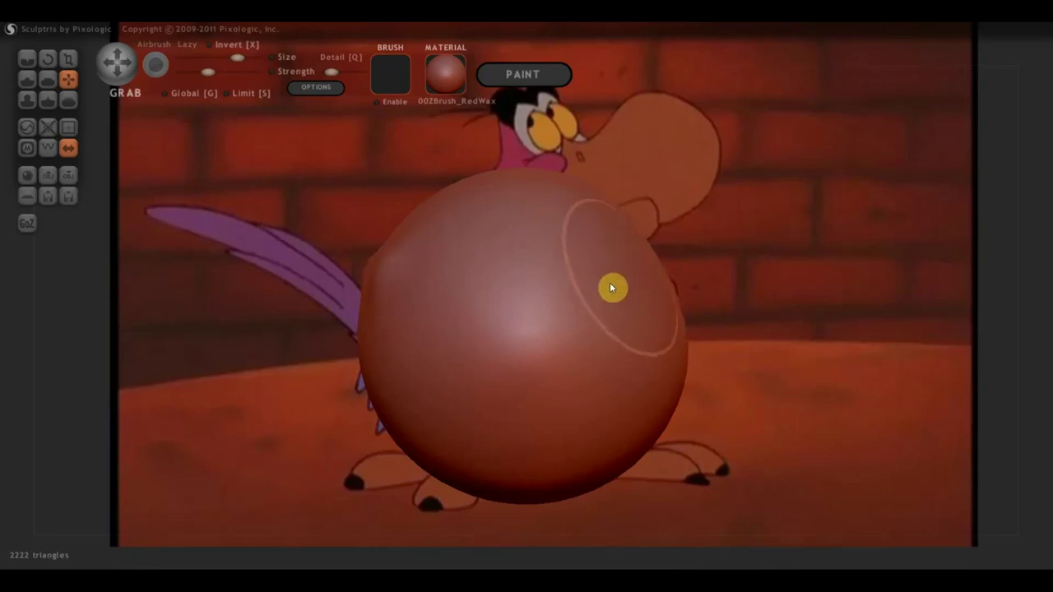
left_click(47, 79)
scroll(535, 272, "down", 4)
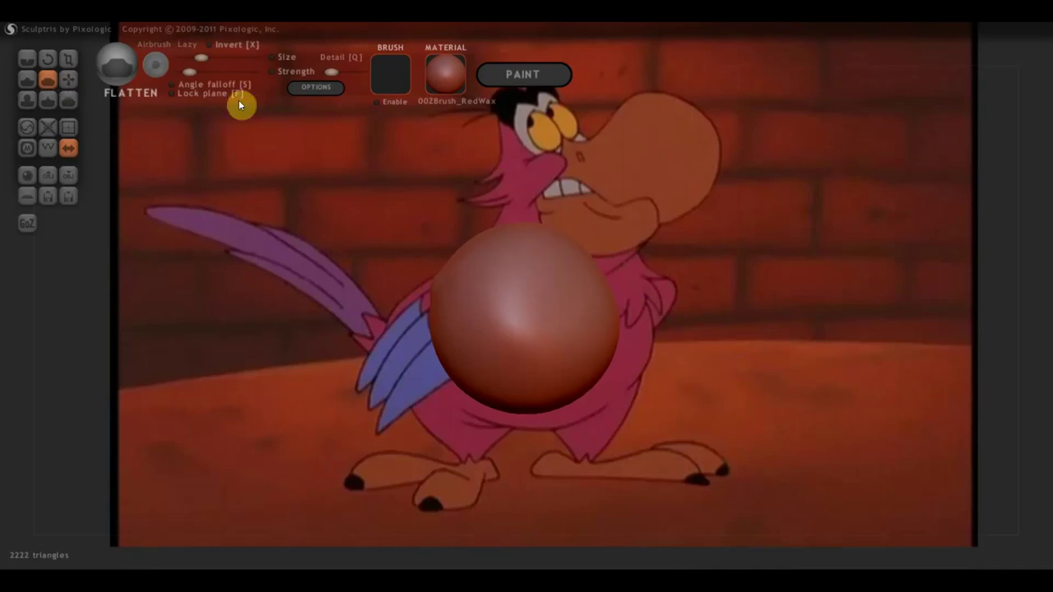
left_click(221, 58)
left_click(214, 72)
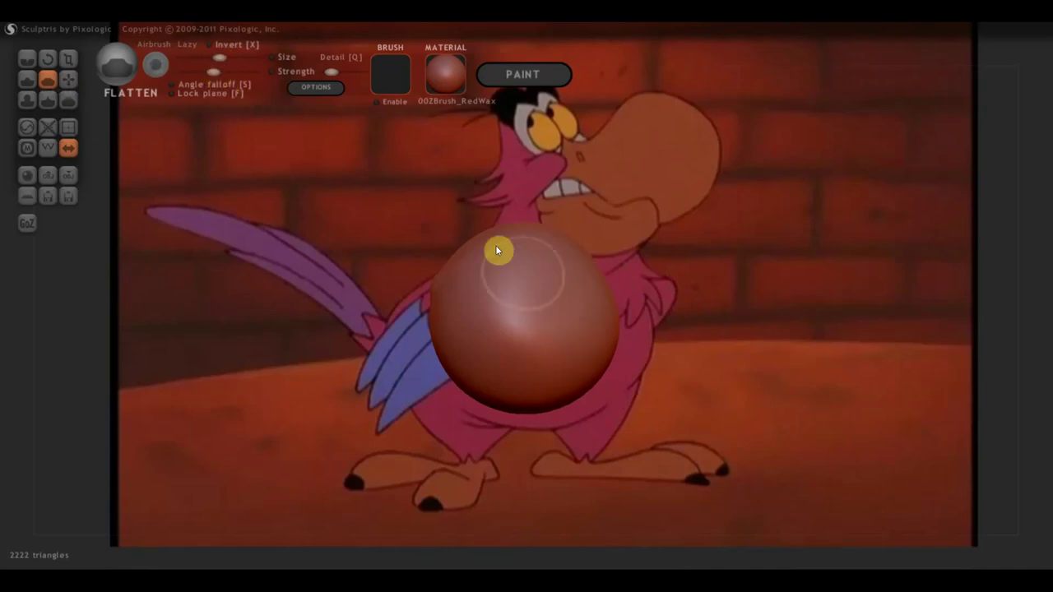
mouse_move(520, 278)
left_mouse_down()
mouse_move(509, 296)
mouse_move(519, 339)
mouse_move(491, 299)
mouse_move(529, 354)
mouse_move(525, 295)
mouse_move(526, 346)
mouse_move(494, 301)
mouse_move(530, 369)
mouse_move(502, 362)
mouse_move(524, 307)
mouse_move(511, 280)
mouse_move(534, 277)
mouse_move(550, 315)
mouse_move(609, 310)
mouse_move(517, 302)
mouse_move(534, 285)
mouse_move(553, 320)
mouse_move(565, 320)
mouse_move(505, 299)
mouse_move(571, 285)
mouse_move(550, 299)
mouse_move(543, 345)
mouse_move(565, 334)
mouse_move(475, 345)
mouse_move(520, 321)
mouse_move(516, 301)
mouse_move(545, 296)
mouse_move(532, 315)
mouse_move(511, 292)
mouse_move(522, 291)
mouse_move(519, 334)
mouse_move(501, 343)
mouse_move(525, 329)
mouse_move(489, 301)
mouse_move(628, 305)
mouse_move(721, 282)
mouse_move(573, 287)
mouse_move(656, 296)
mouse_move(485, 367)
mouse_move(501, 370)
mouse_move(499, 297)
mouse_move(659, 367)
left_mouse_up()
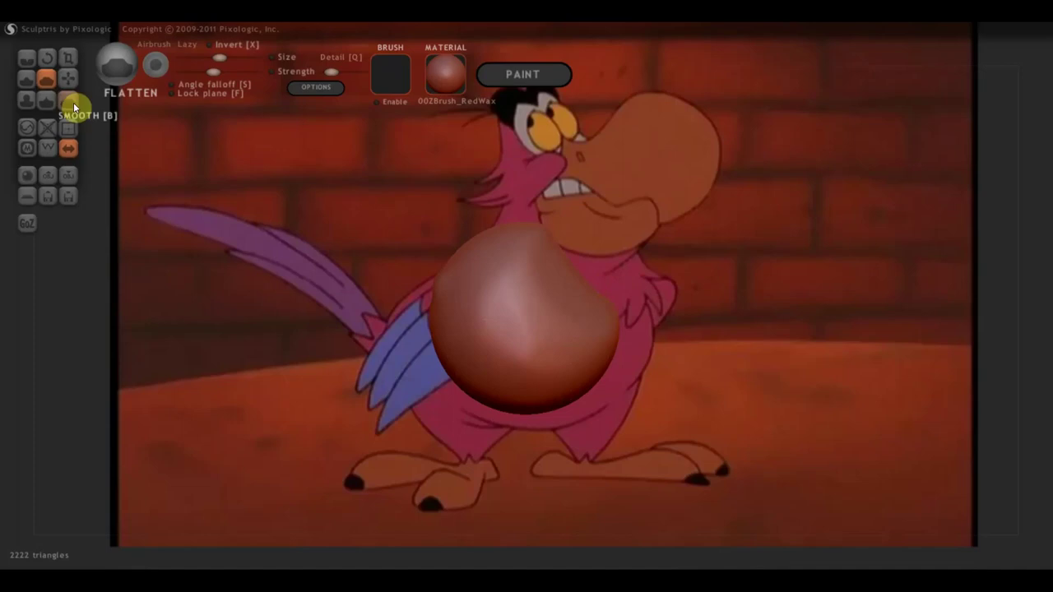
Undo the flattening and pull the sphere's right side outward with Grab.
left_click(69, 79)
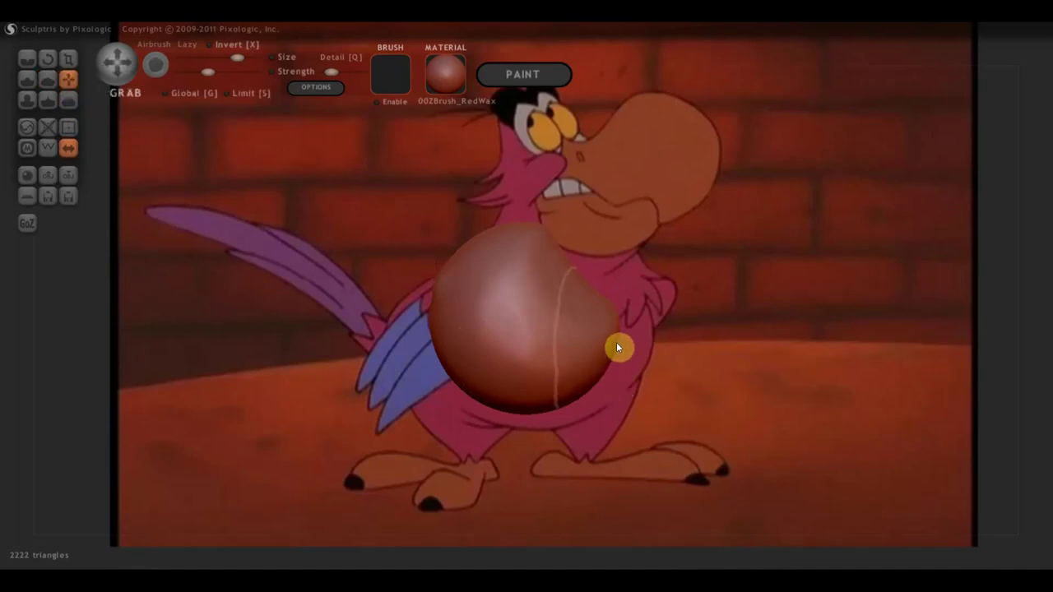
key("ctrl+z")
left_click_drag(652, 357, 696, 368)
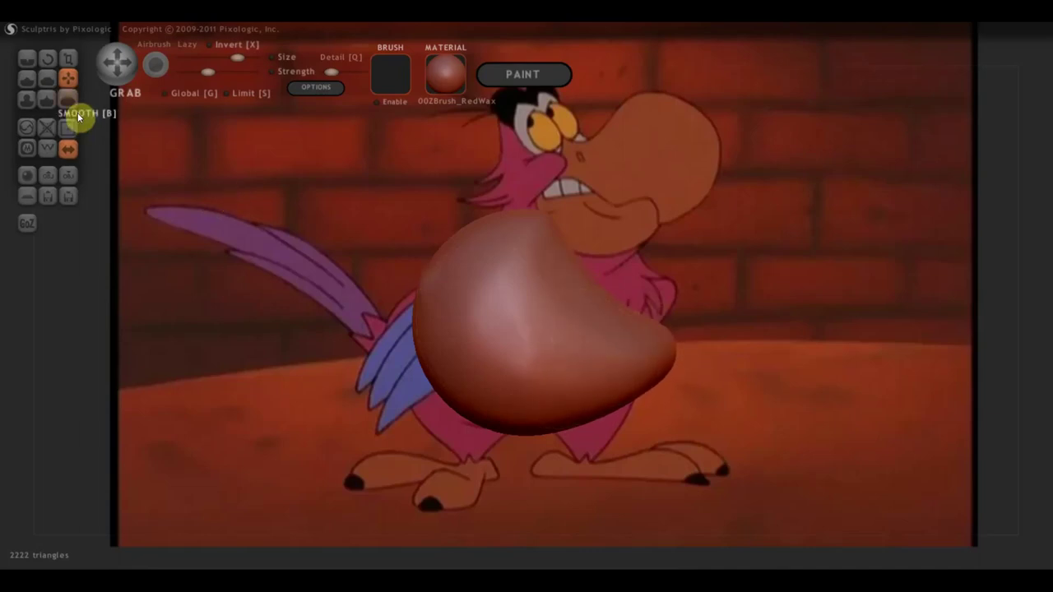
Build rounded bulges along the blob's bottom with Draw-brush strokes.
left_click(30, 81)
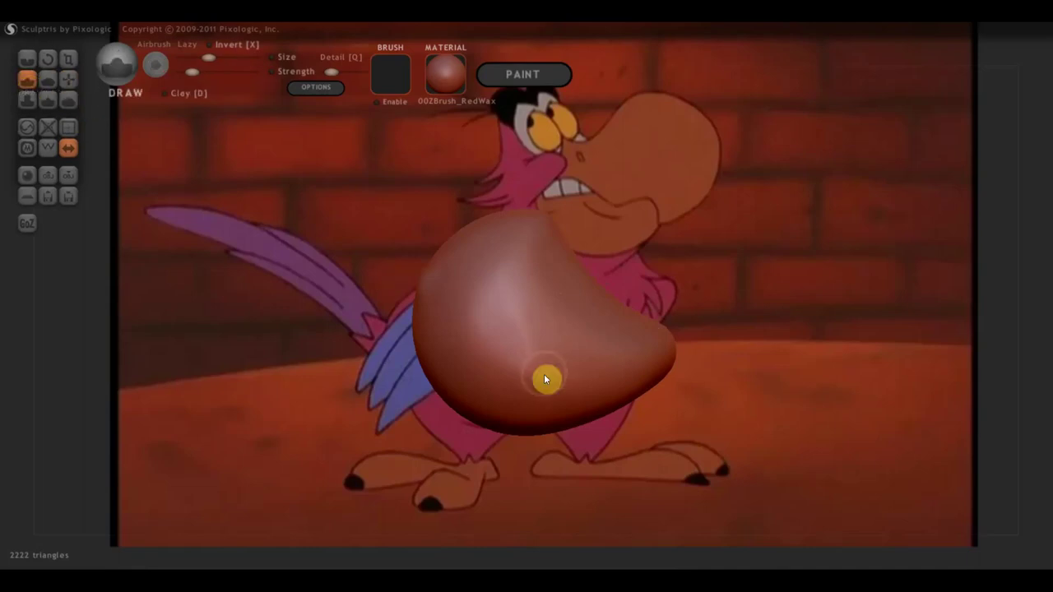
mouse_move(511, 392)
left_mouse_down()
mouse_move(545, 403)
mouse_move(499, 391)
mouse_move(511, 394)
left_mouse_up()
left_click_drag(489, 258, 555, 381)
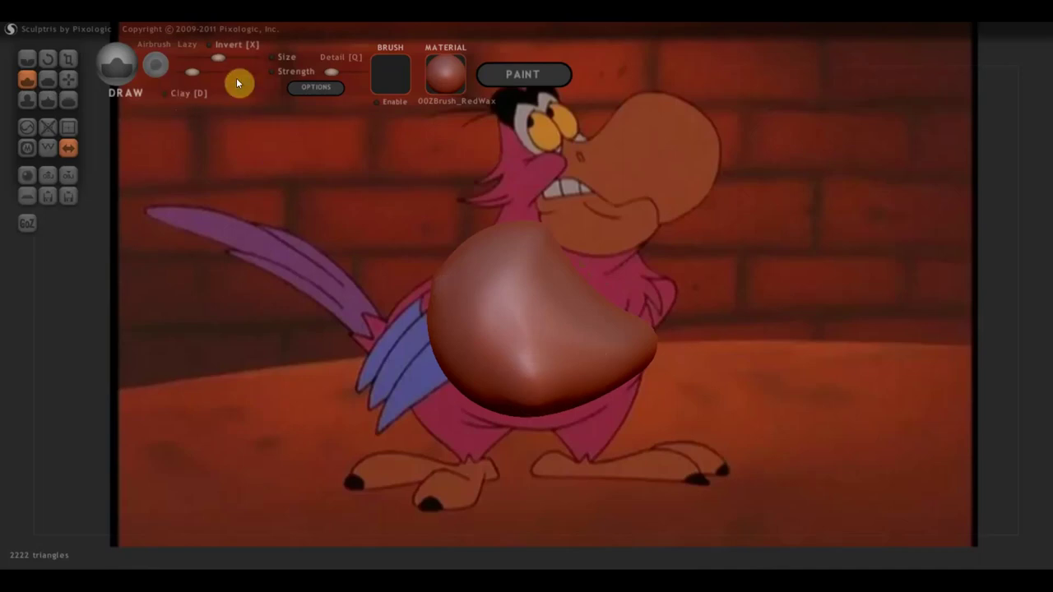
mouse_move(513, 409)
left_mouse_down()
mouse_move(530, 397)
mouse_move(586, 426)
mouse_move(739, 410)
left_mouse_up()
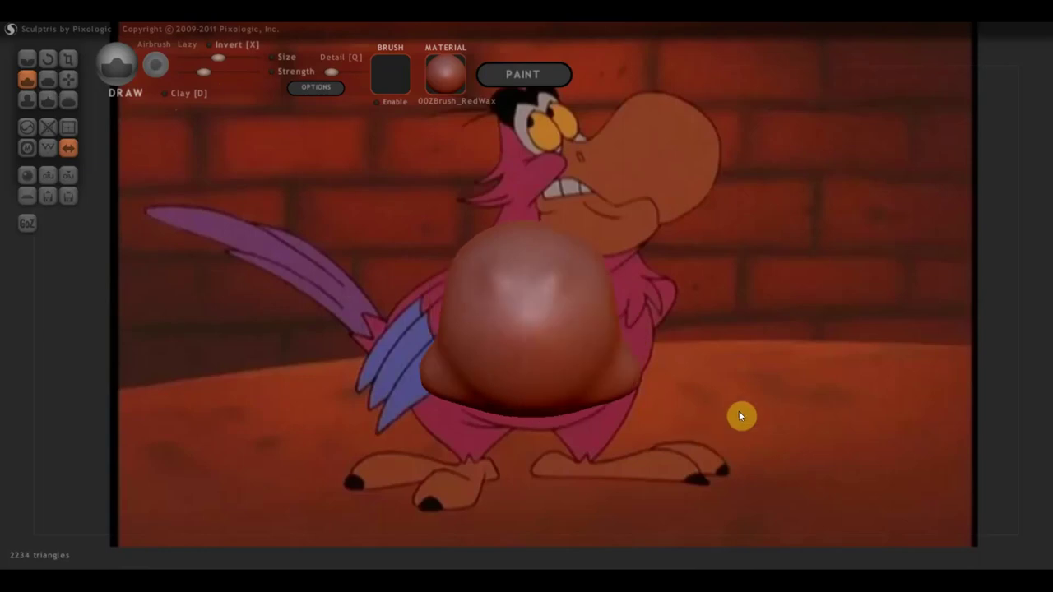
mouse_move(507, 375)
left_mouse_down()
mouse_move(629, 363)
mouse_move(682, 390)
mouse_move(627, 341)
mouse_move(590, 349)
mouse_move(595, 331)
mouse_move(619, 352)
mouse_move(567, 411)
mouse_move(698, 382)
left_mouse_up()
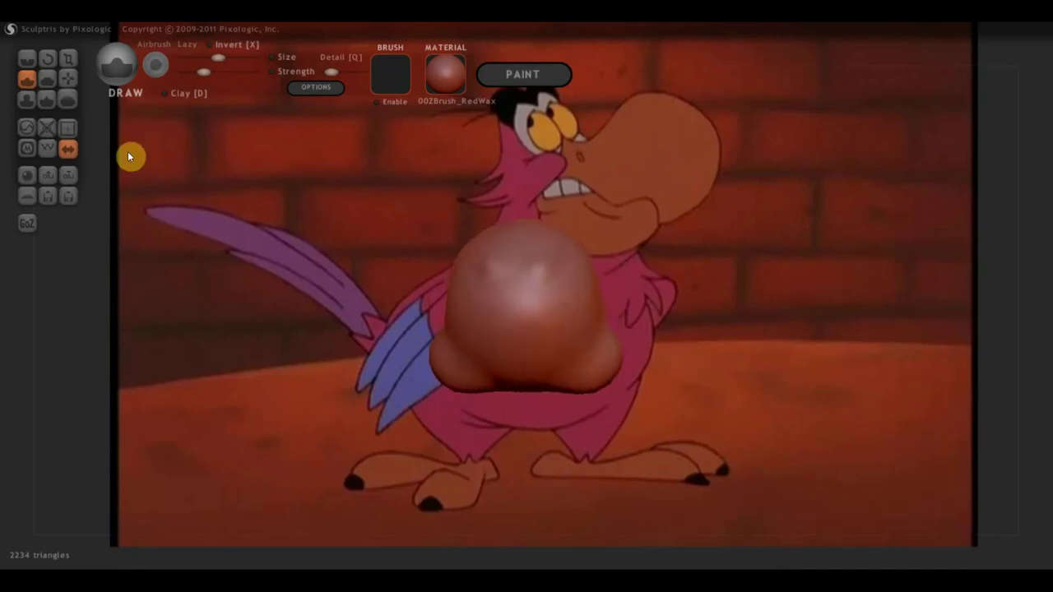
Shrink the Grab brush, pull the blob's bottom into a point and stretch it over the chest.
left_click(69, 79)
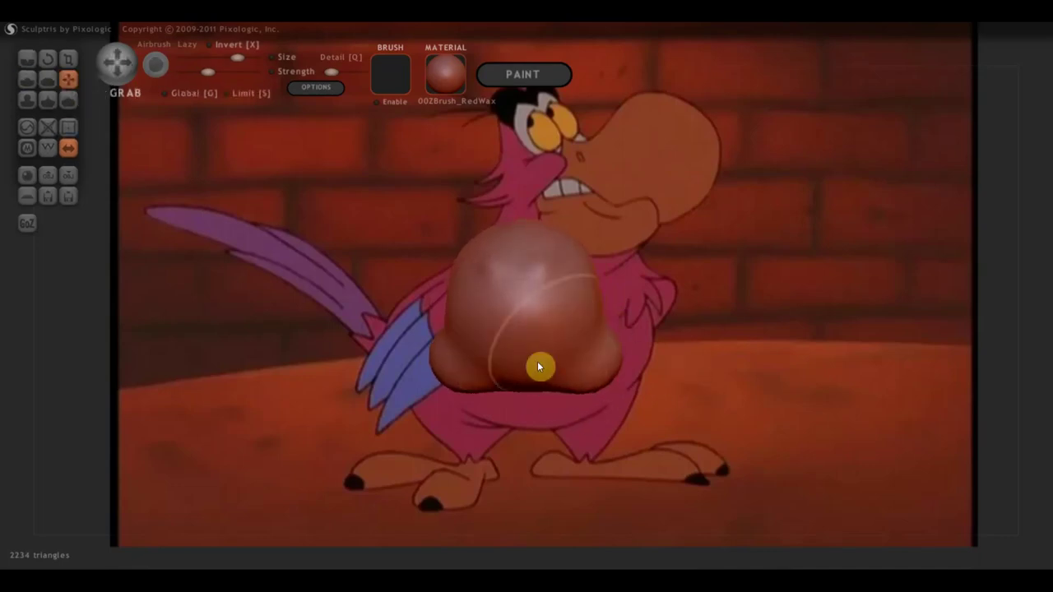
left_click(219, 60)
mouse_move(611, 356)
left_mouse_down()
mouse_move(607, 383)
mouse_move(470, 414)
left_mouse_up()
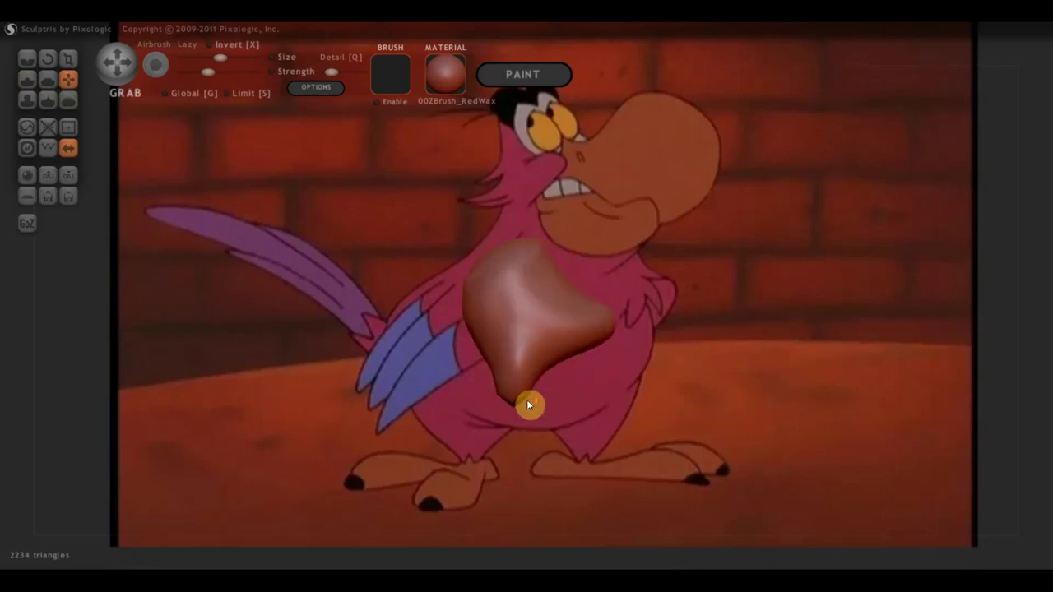
left_click_drag(521, 362, 515, 396)
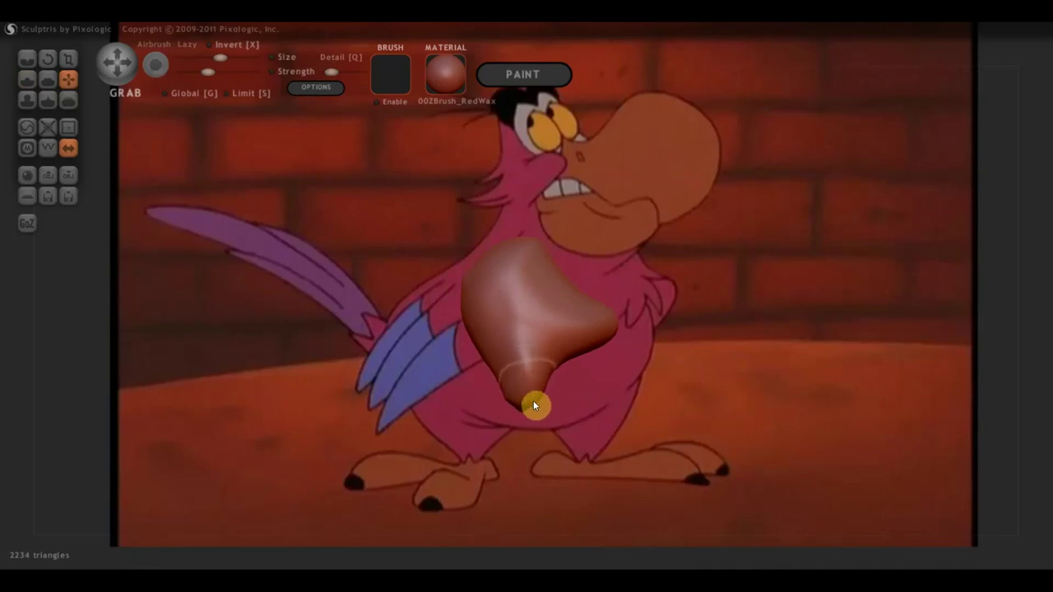
mouse_move(564, 425)
left_mouse_down()
mouse_move(546, 415)
mouse_move(596, 387)
mouse_move(548, 474)
left_mouse_up()
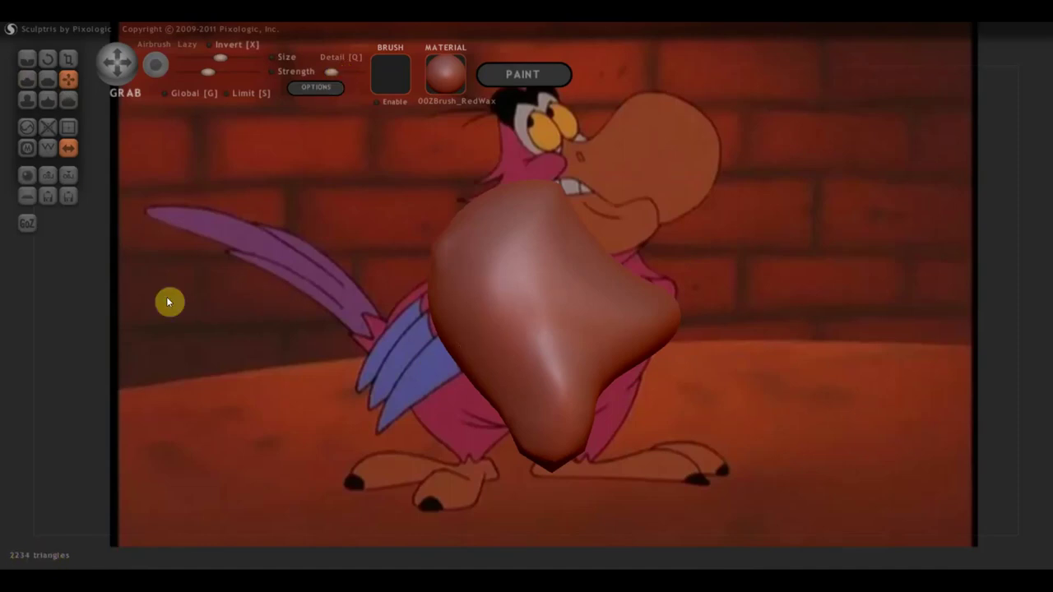
Show the wireframe and pull the blob's tip and lobes into new shapes with Grab.
left_click(52, 150)
left_click_drag(464, 344, 566, 469)
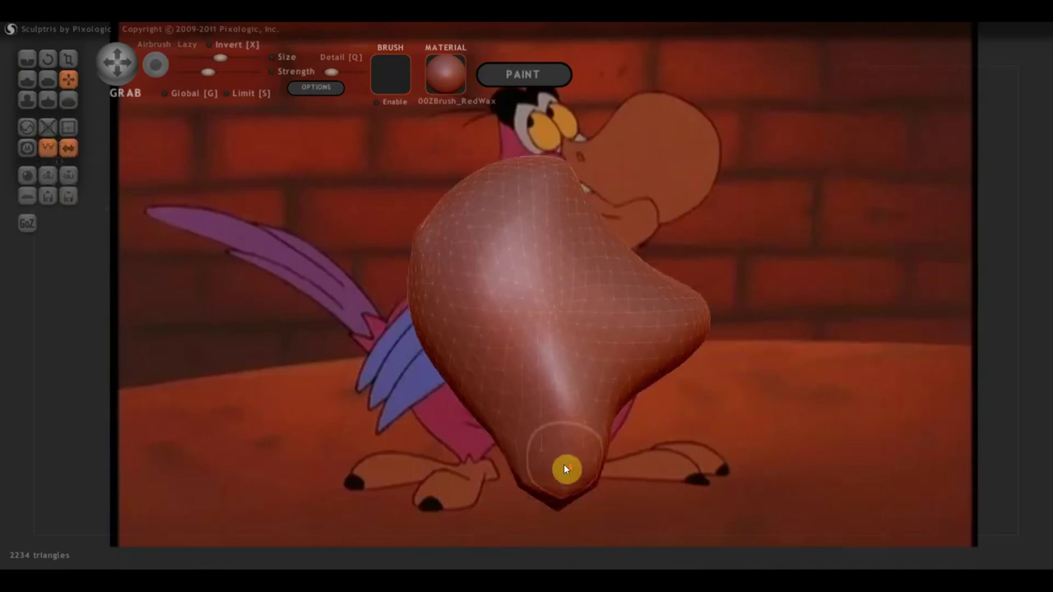
key("ctrl+z")
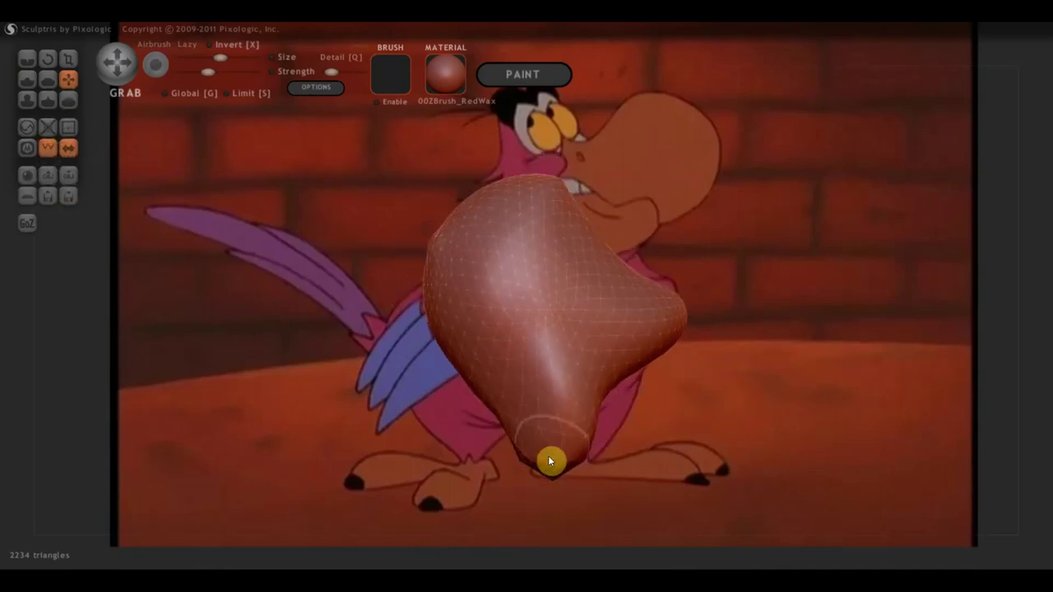
left_click_drag(559, 462, 671, 458)
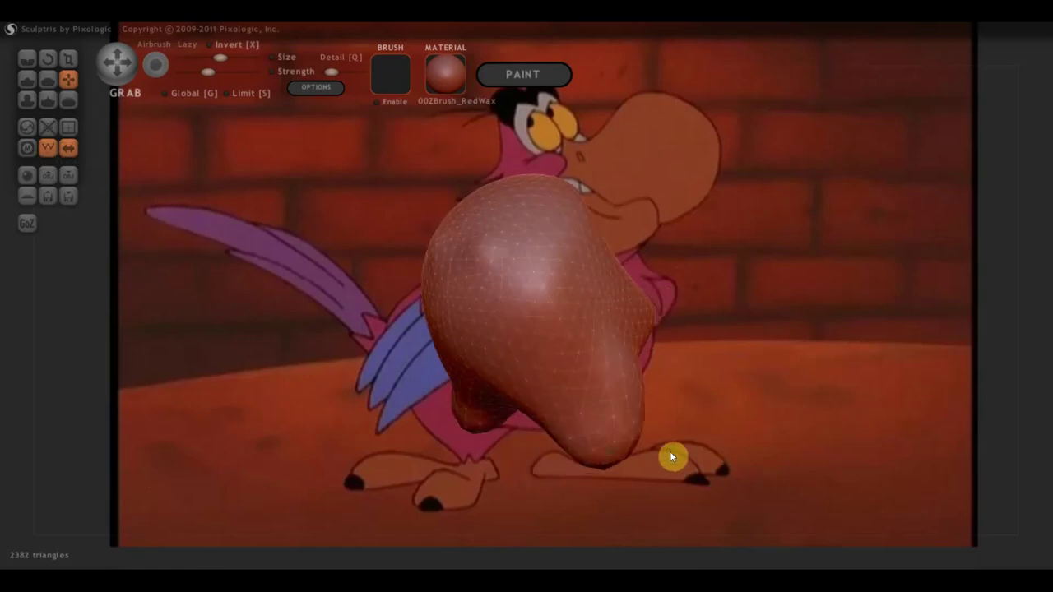
mouse_move(633, 405)
left_mouse_down()
mouse_move(672, 419)
mouse_move(527, 414)
mouse_move(469, 459)
mouse_move(454, 459)
mouse_move(477, 433)
mouse_move(442, 385)
mouse_move(453, 437)
mouse_move(503, 450)
left_mouse_up()
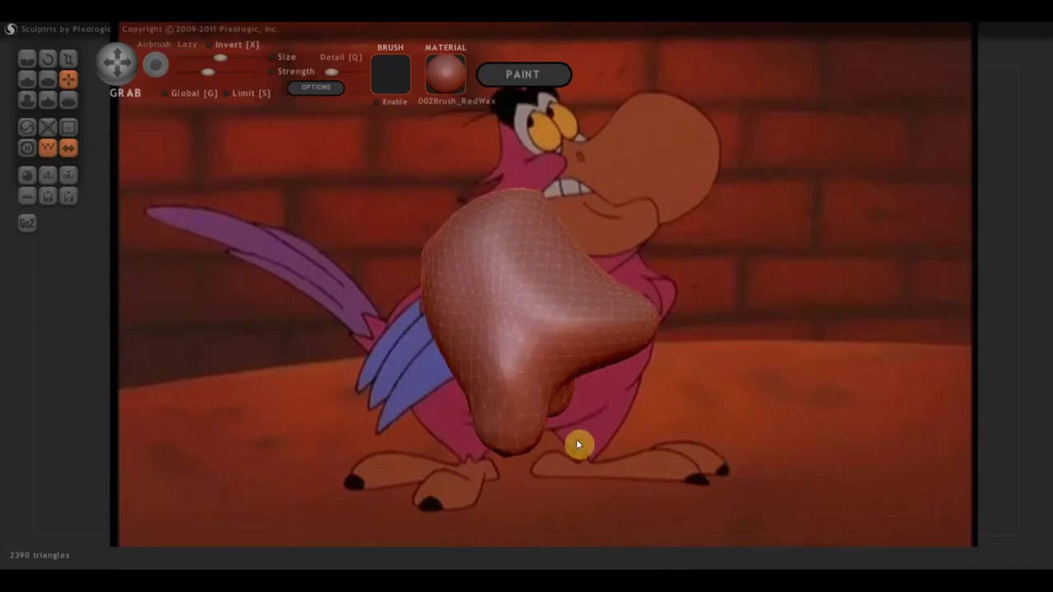
scroll(585, 379, "down", 3)
mouse_move(573, 358)
left_mouse_down()
mouse_move(571, 348)
mouse_move(587, 341)
mouse_move(598, 348)
mouse_move(499, 326)
mouse_move(462, 353)
mouse_move(524, 355)
mouse_move(618, 334)
left_mouse_up()
Step through undo until the rounded teardrop body shape is back.
key("ctrl+z")
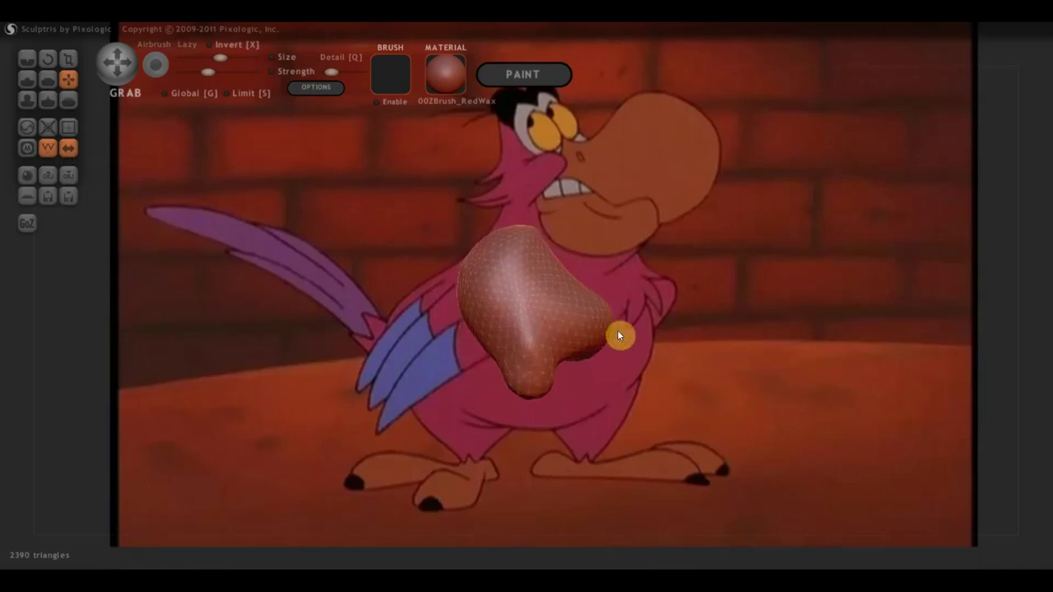
key("ctrl+z")
key("ctrl+z")
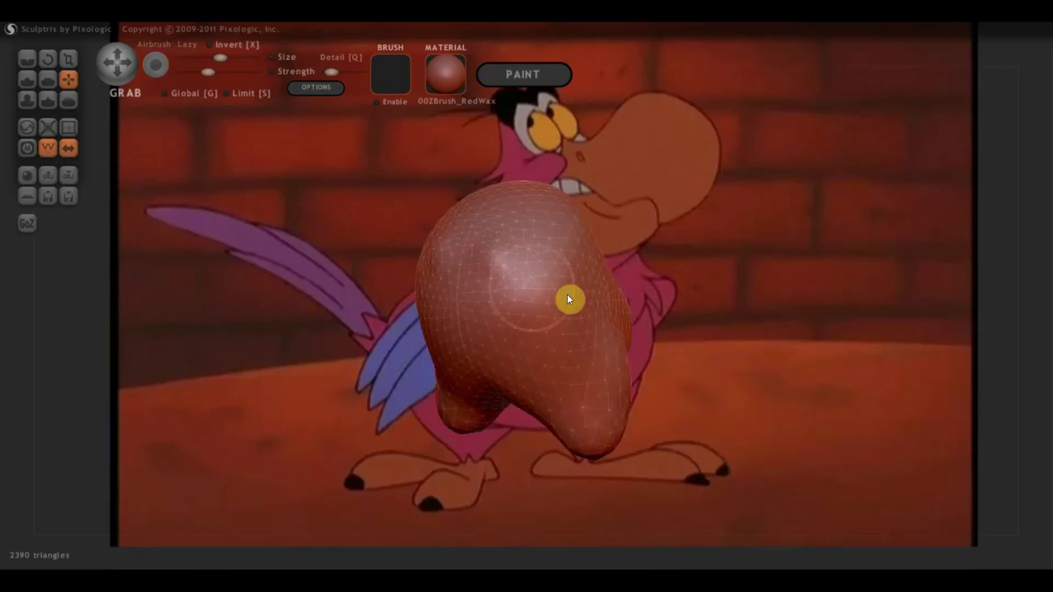
key("ctrl+z")
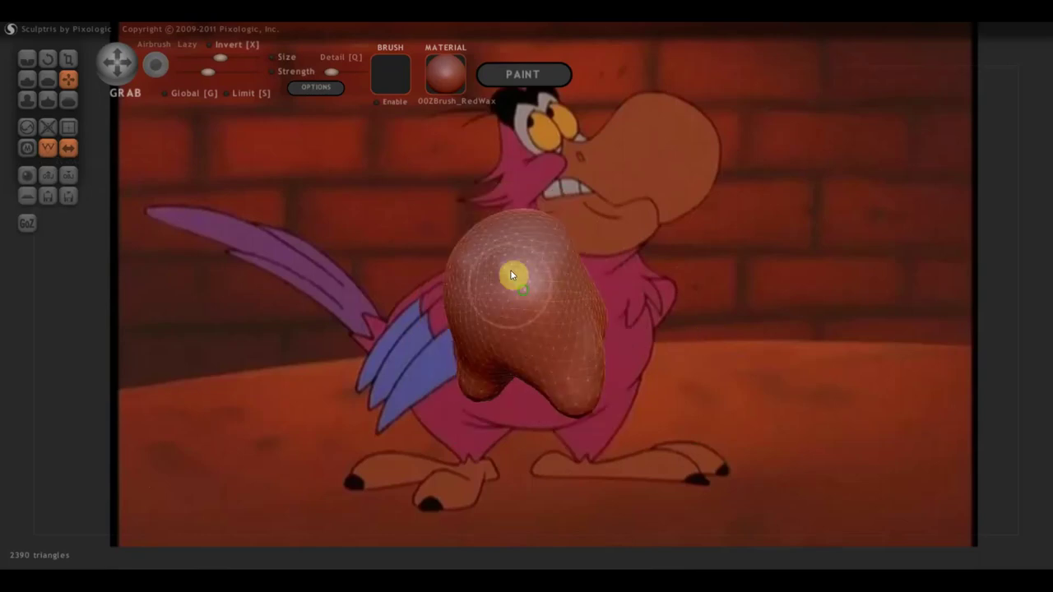
key("ctrl+z")
key("ctrl+z")
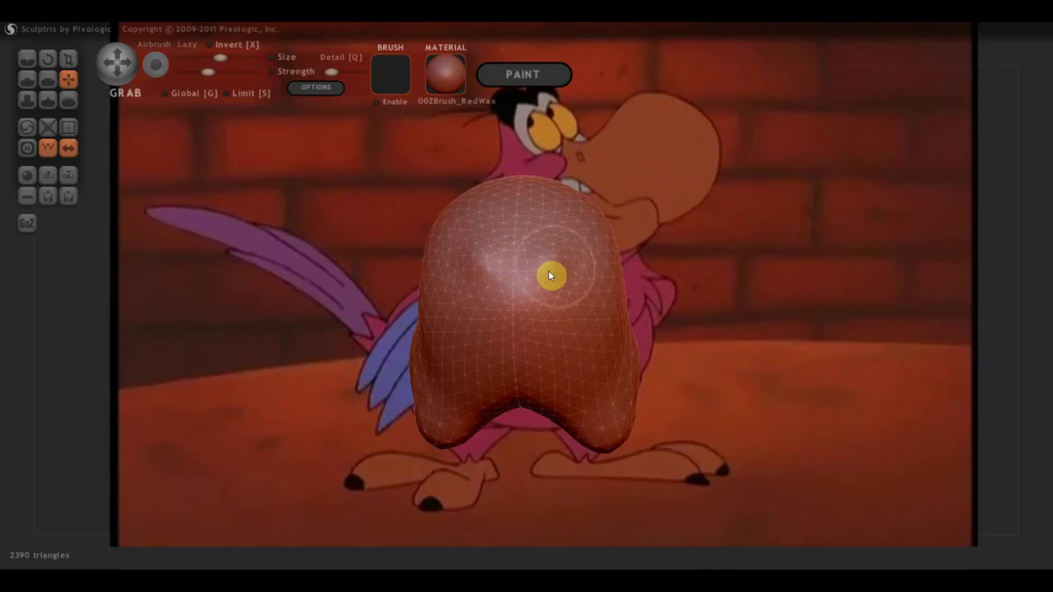
key("ctrl+z")
key("ctrl+z")
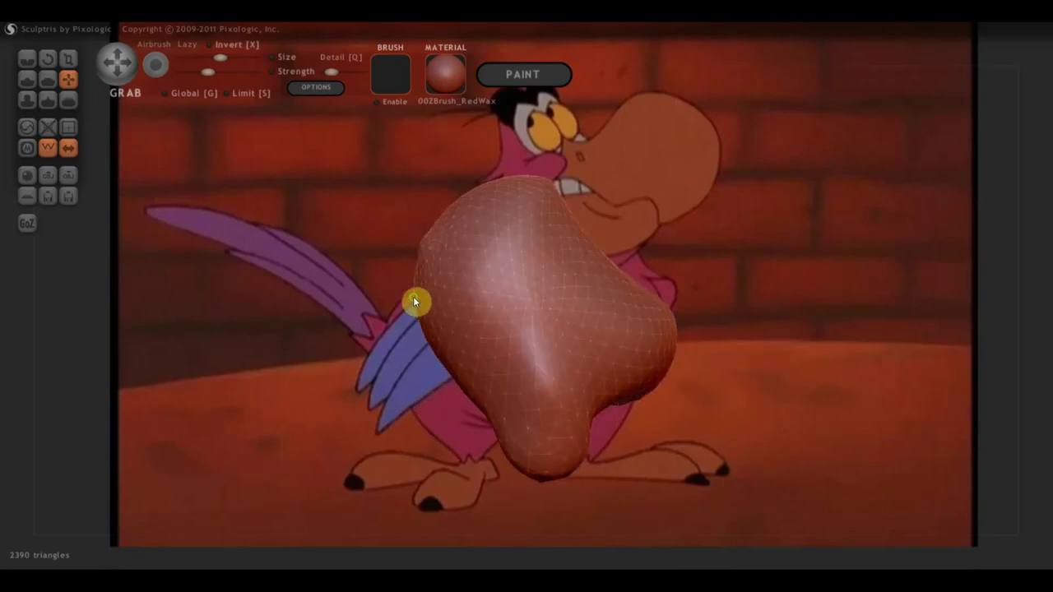
key("ctrl+z")
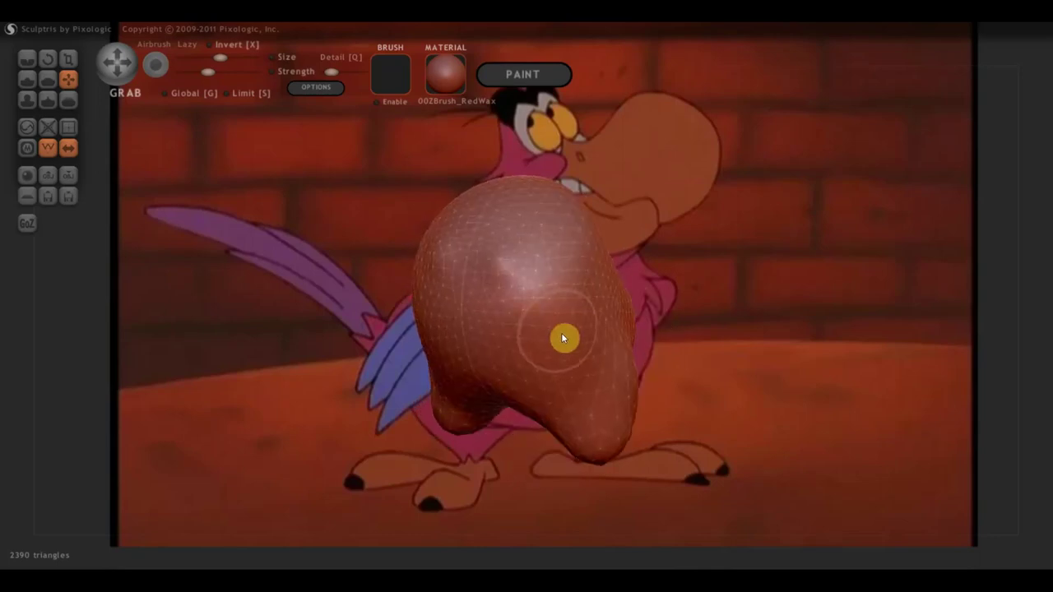
key("ctrl+z")
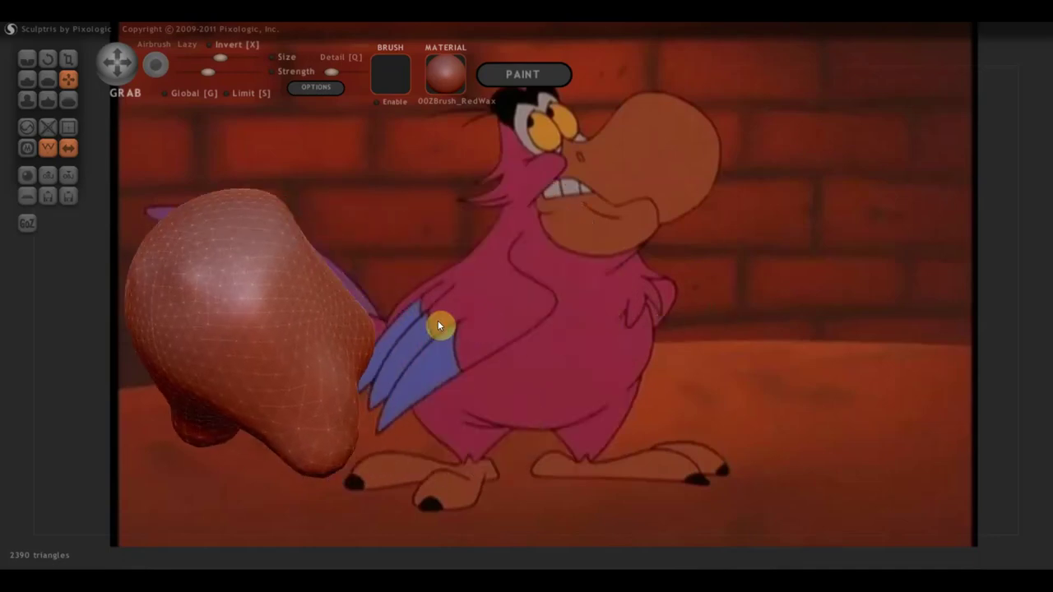
Flatten the body's front into a narrower pear shape with the Flatten brush.
left_click_drag(438, 326, 404, 292)
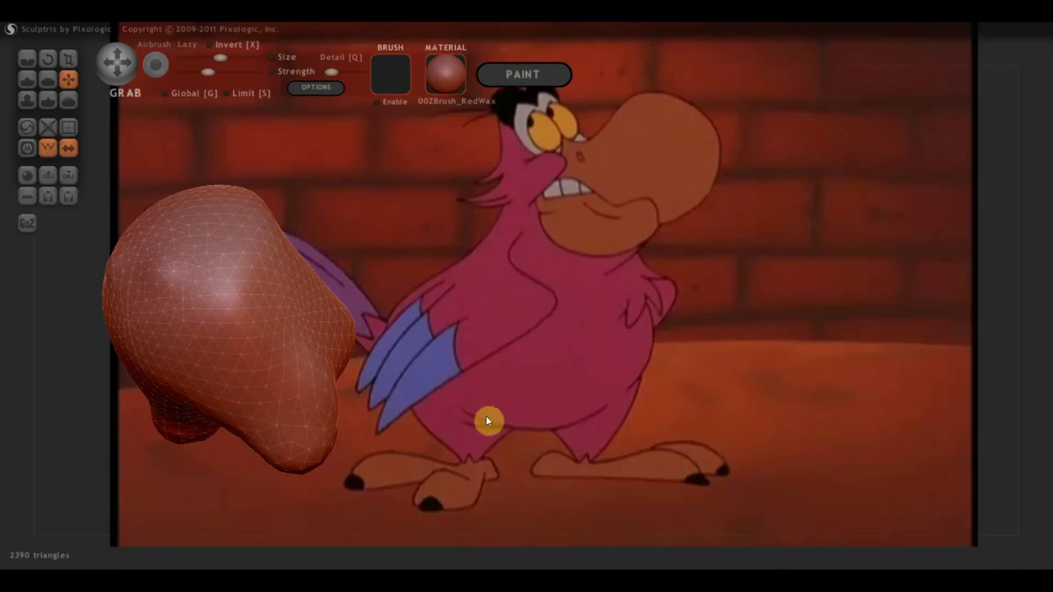
mouse_move(460, 492)
left_mouse_down()
mouse_move(540, 444)
mouse_move(492, 417)
mouse_move(712, 399)
mouse_move(698, 395)
mouse_move(767, 377)
left_mouse_up()
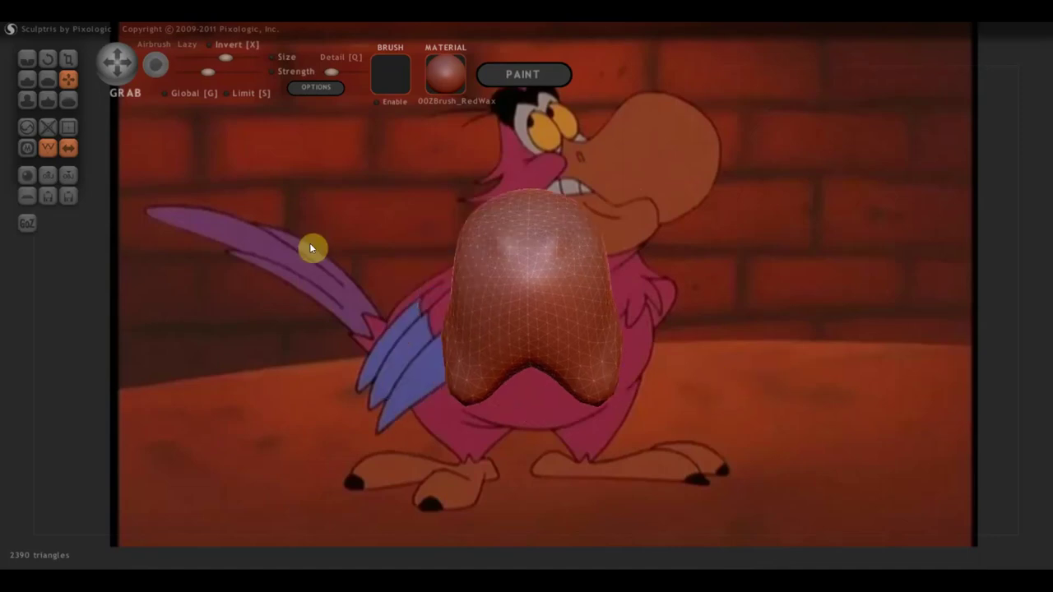
left_click(48, 79)
left_click_drag(165, 247, 483, 323)
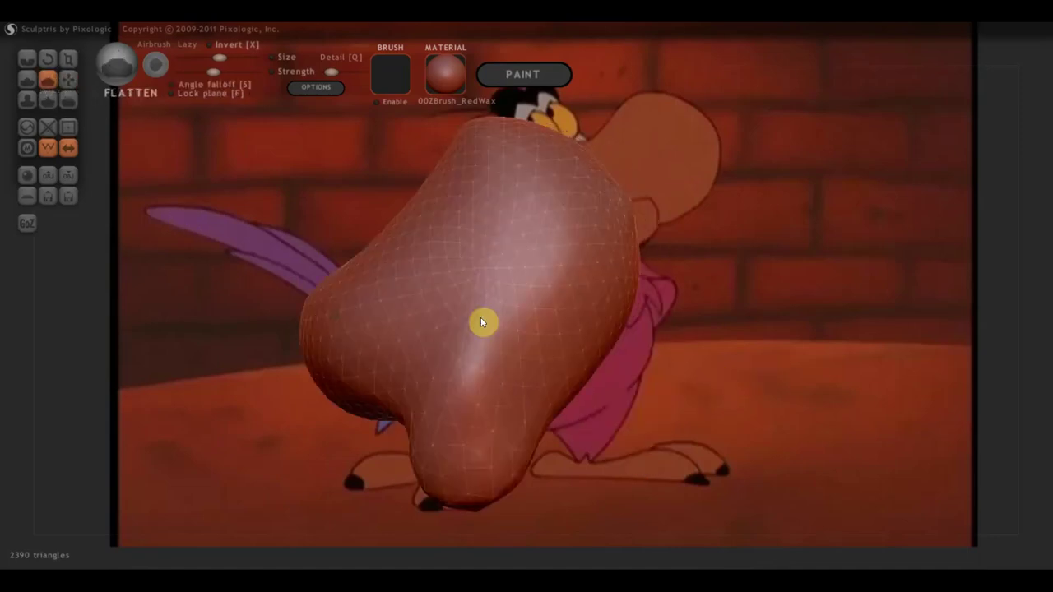
scroll(483, 337, "down", 2)
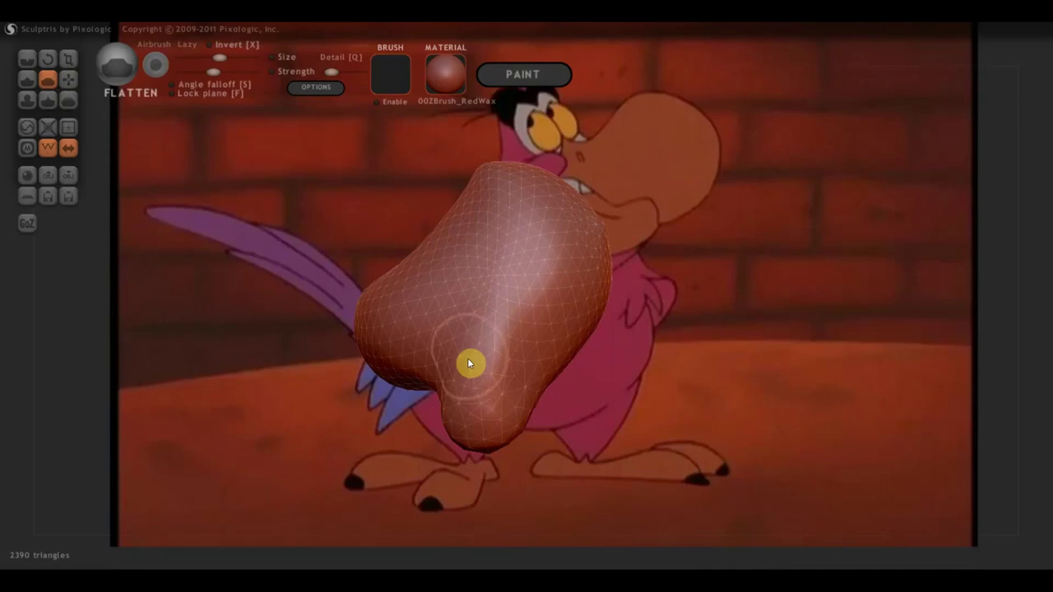
scroll(481, 362, "up", 2)
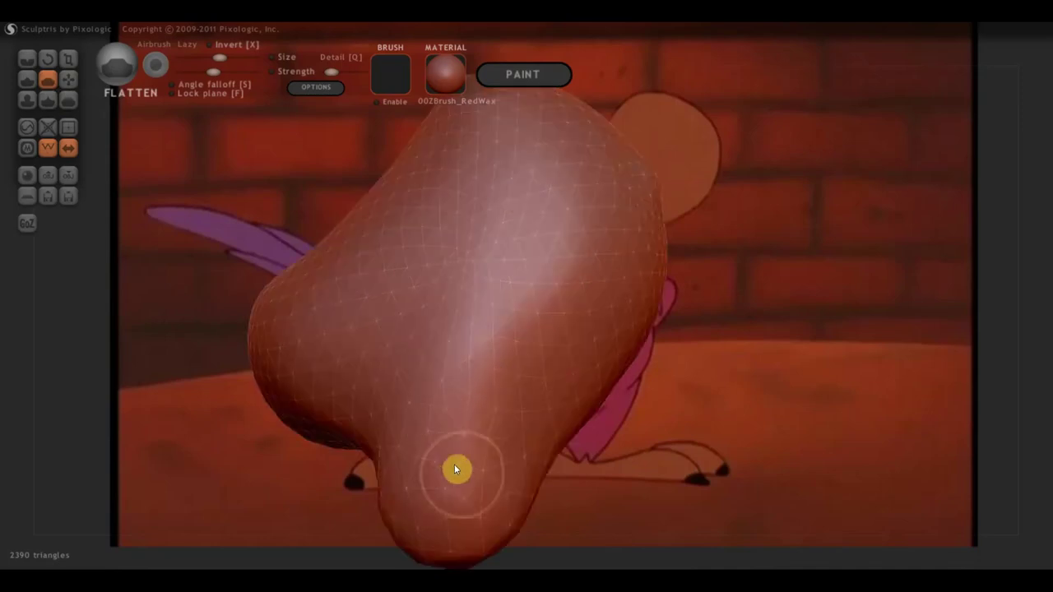
mouse_move(457, 470)
left_mouse_down()
mouse_move(533, 442)
mouse_move(543, 425)
mouse_move(448, 409)
mouse_move(480, 402)
left_mouse_up()
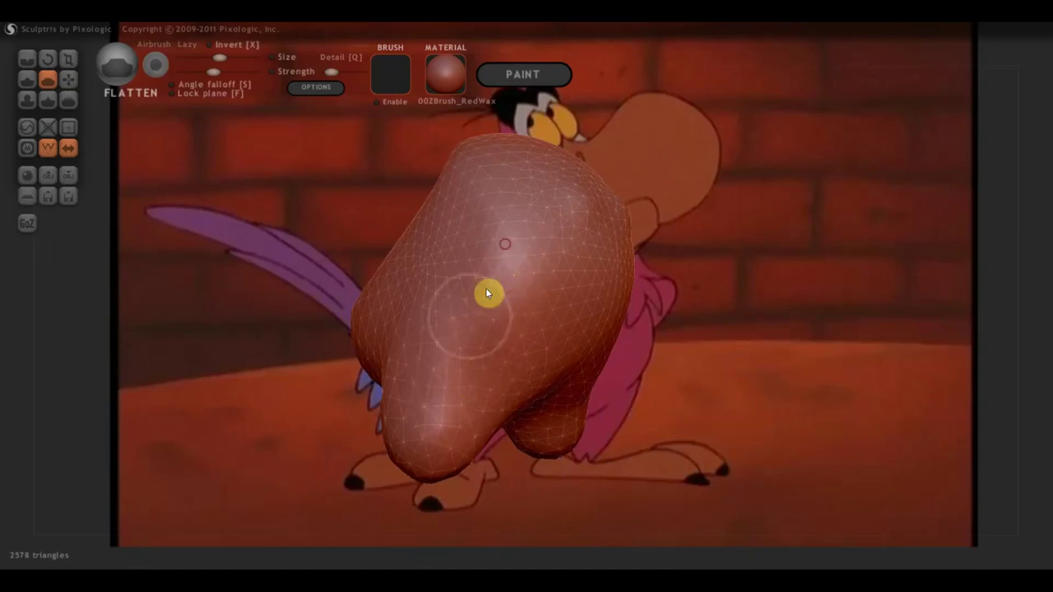
Hide the wireframe and touch up the flattened front in smooth shading.
mouse_move(550, 261)
right_mouse_down()
mouse_move(583, 298)
mouse_move(527, 275)
right_mouse_up()
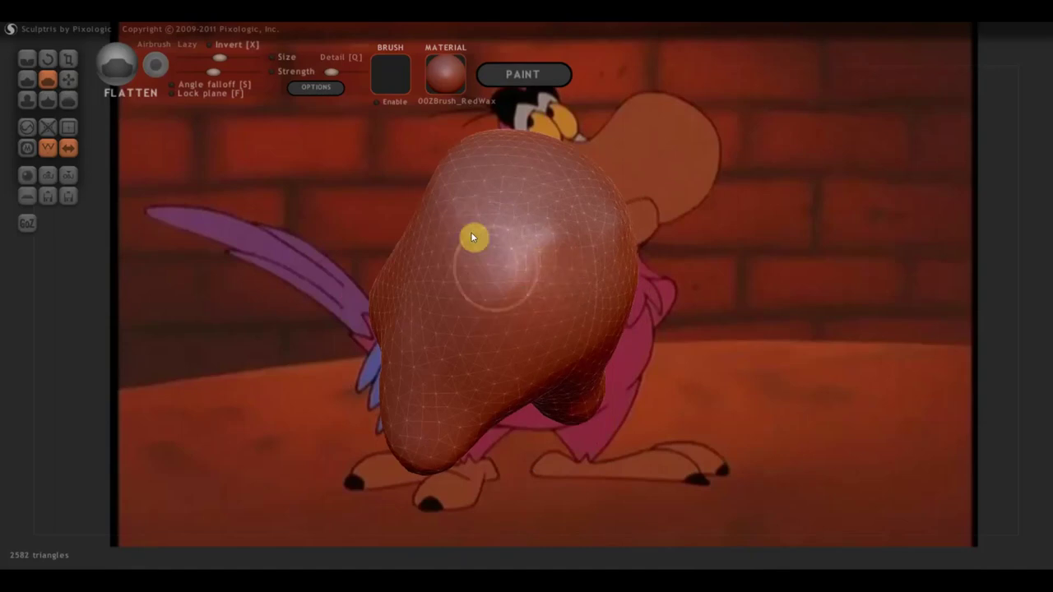
left_click(48, 147)
mouse_move(360, 322)
right_mouse_down()
mouse_move(531, 329)
mouse_move(536, 233)
right_mouse_up()
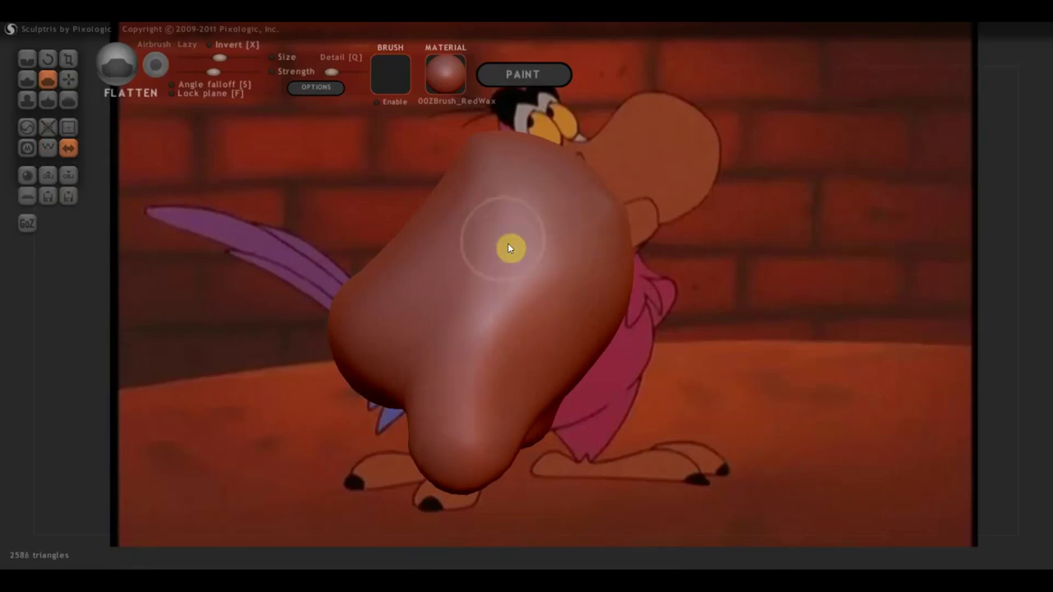
mouse_move(481, 277)
right_mouse_down()
mouse_move(499, 313)
mouse_move(577, 330)
mouse_move(547, 260)
mouse_move(487, 341)
mouse_move(459, 352)
mouse_move(491, 348)
mouse_move(583, 254)
mouse_move(564, 221)
mouse_move(534, 233)
mouse_move(493, 357)
mouse_move(463, 330)
mouse_move(554, 250)
mouse_move(542, 287)
right_mouse_up()
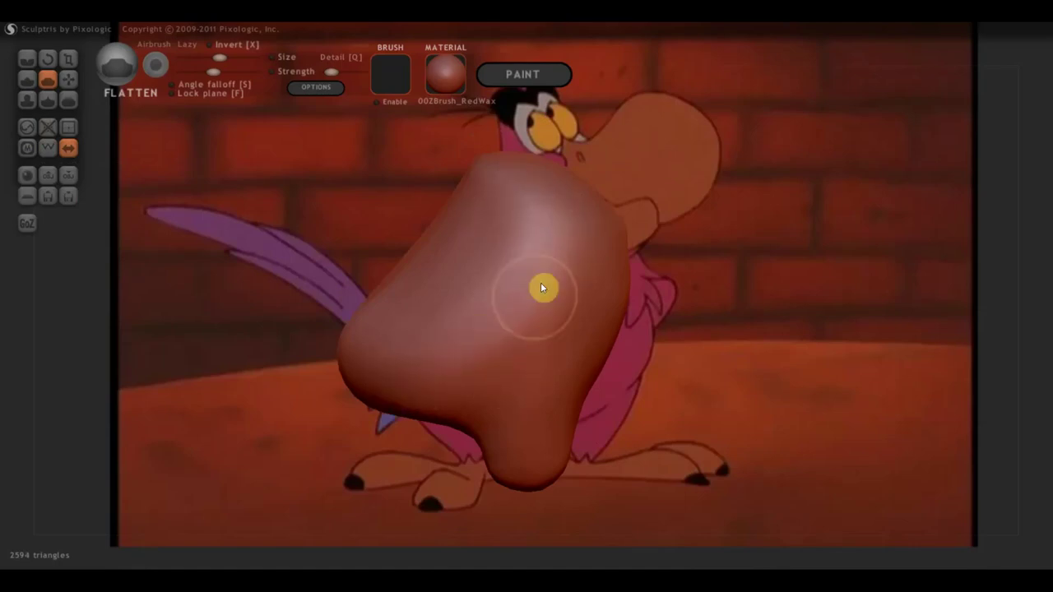
right_click_drag(461, 370, 534, 334)
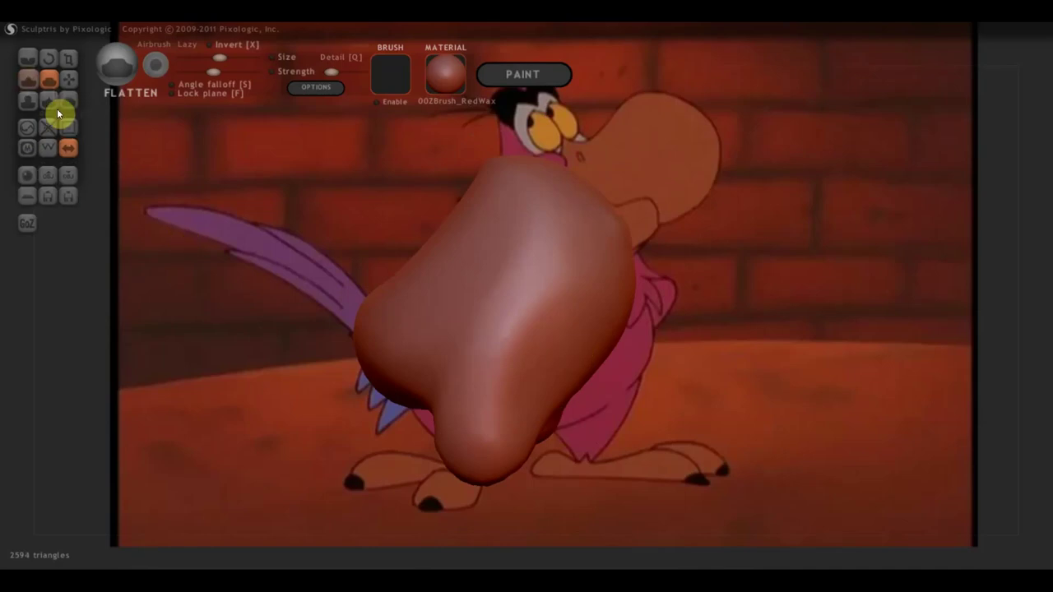
With the Crease brush, cut and deepen a groove between the two lower lobes.
left_click(27, 58)
right_click_drag(428, 362, 478, 352)
left_click_drag(518, 351, 543, 403)
left_click_drag(511, 342, 537, 395)
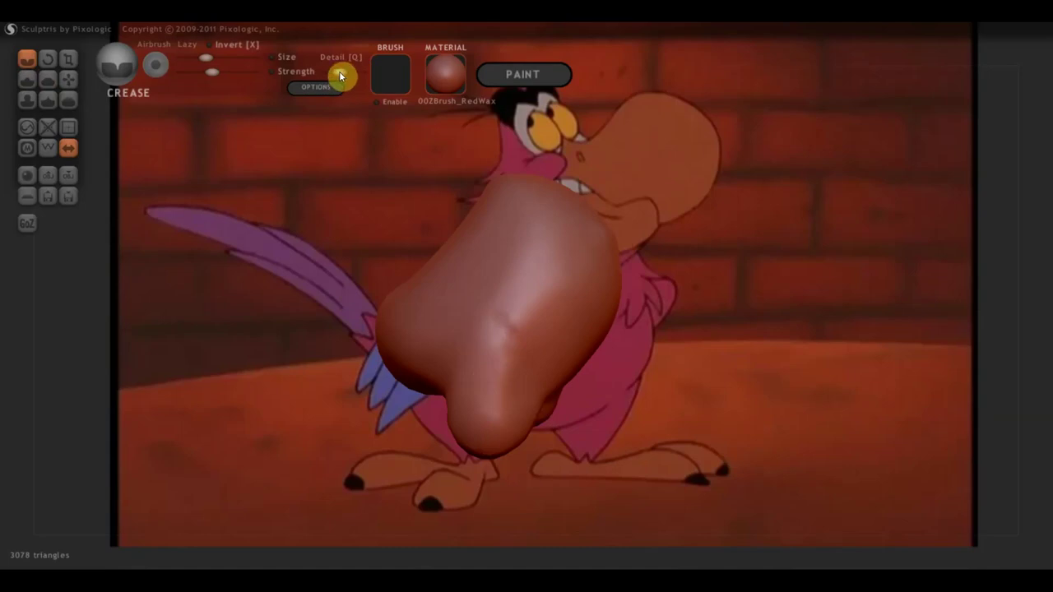
right_click_drag(339, 75, 531, 349)
mouse_move(480, 313)
left_mouse_down()
mouse_move(515, 393)
mouse_move(550, 430)
left_mouse_up()
mouse_move(550, 431)
right_mouse_down()
mouse_move(598, 437)
mouse_move(379, 428)
mouse_move(491, 433)
mouse_move(594, 404)
mouse_move(531, 408)
mouse_move(654, 401)
right_mouse_up()
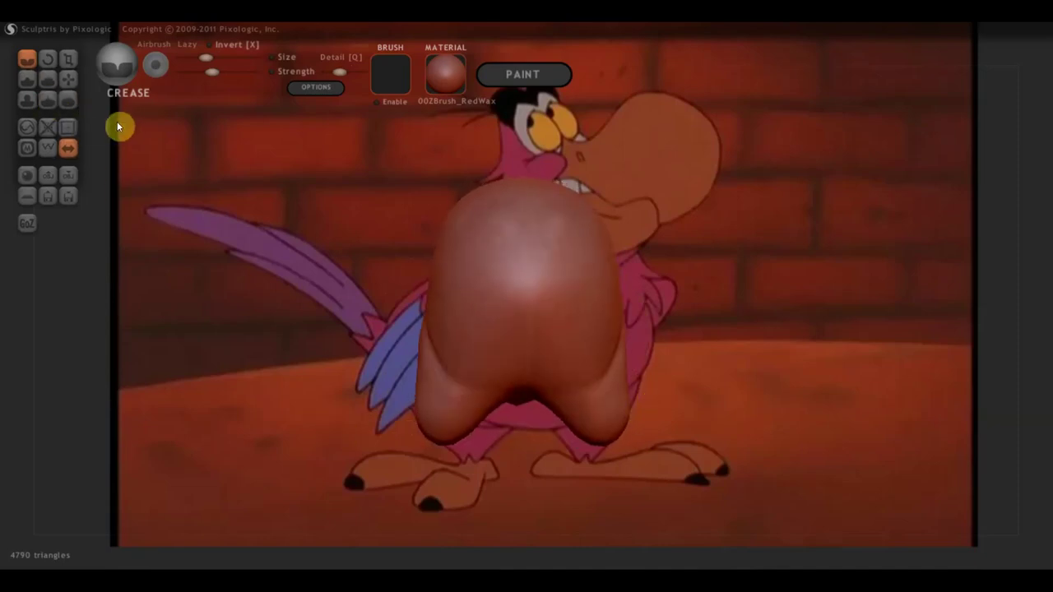
Add Draw-brush clay to the upper surface, building the top into an elongated knob.
left_click(27, 78)
mouse_move(91, 104)
right_mouse_down()
mouse_move(657, 273)
mouse_move(456, 277)
mouse_move(617, 290)
mouse_move(595, 374)
mouse_move(510, 353)
mouse_move(549, 359)
mouse_move(576, 294)
right_mouse_up()
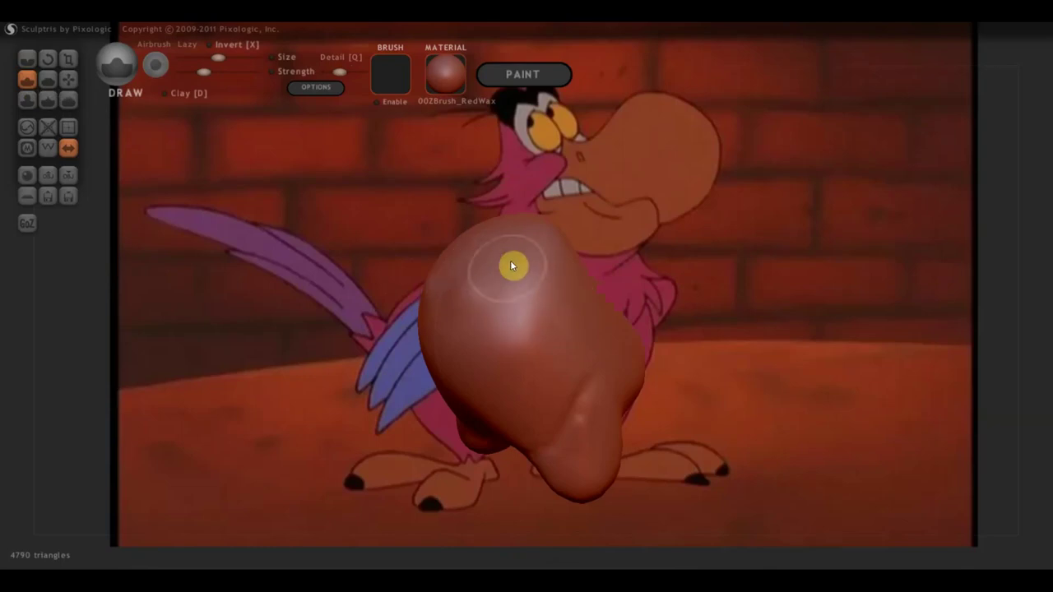
mouse_move(524, 271)
right_mouse_down()
mouse_move(489, 291)
mouse_move(505, 285)
right_mouse_up()
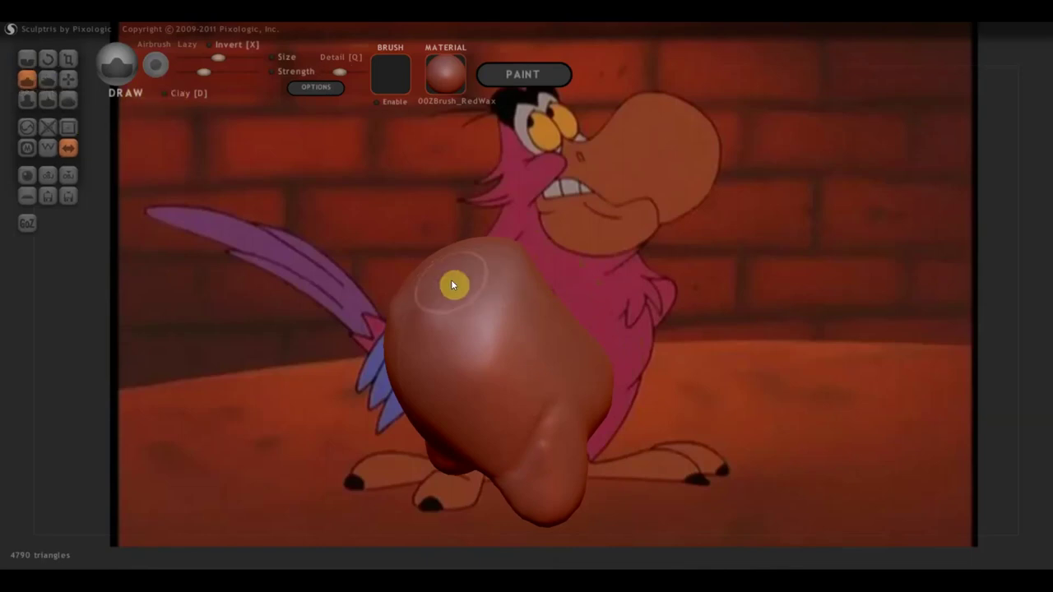
right_click_drag(451, 280, 442, 276)
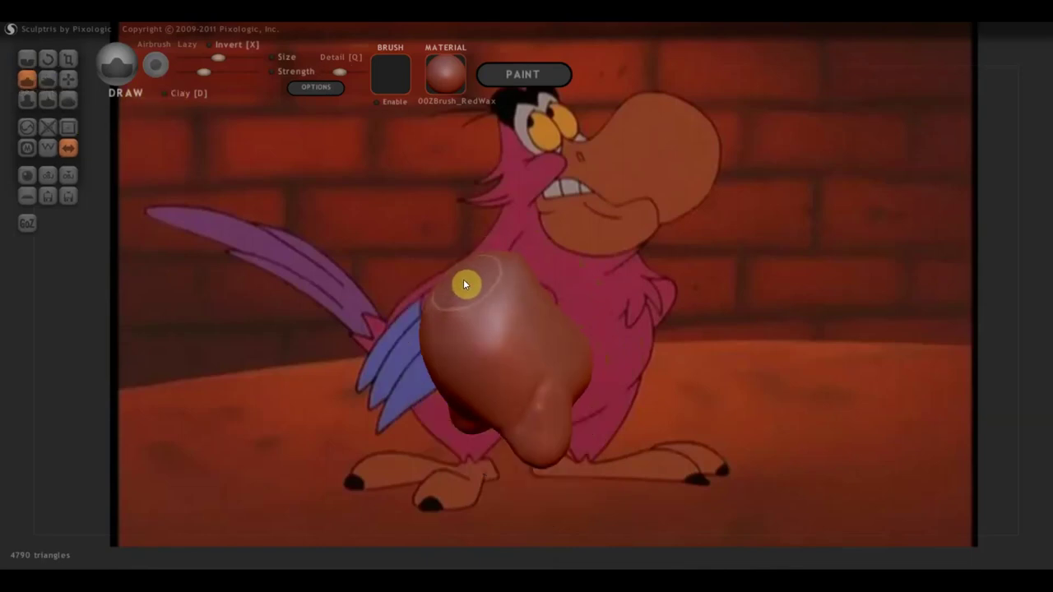
mouse_move(463, 279)
left_mouse_down()
mouse_move(448, 277)
mouse_move(495, 256)
mouse_move(483, 242)
mouse_move(501, 256)
mouse_move(450, 269)
mouse_move(482, 274)
left_mouse_up()
right_click_drag(482, 274, 467, 267)
mouse_move(466, 265)
left_mouse_down()
mouse_move(493, 258)
mouse_move(466, 292)
mouse_move(453, 252)
mouse_move(436, 252)
left_mouse_up()
right_click_drag(435, 252, 425, 223)
Refine the top knob, bulk up the upper torso, and add a small bump on top.
mouse_move(477, 211)
left_mouse_down()
mouse_move(463, 209)
mouse_move(449, 235)
left_mouse_up()
right_click_drag(449, 235, 584, 244)
mouse_move(480, 223)
left_mouse_down()
mouse_move(437, 252)
mouse_move(495, 221)
mouse_move(487, 261)
left_mouse_up()
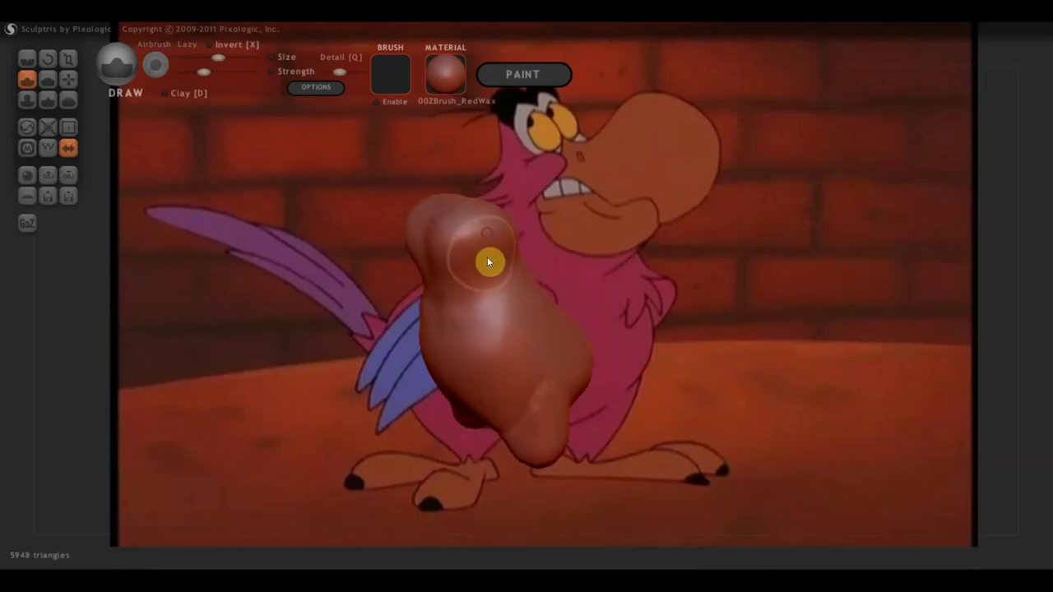
right_click_drag(486, 261, 548, 242)
left_click_drag(536, 273, 524, 278)
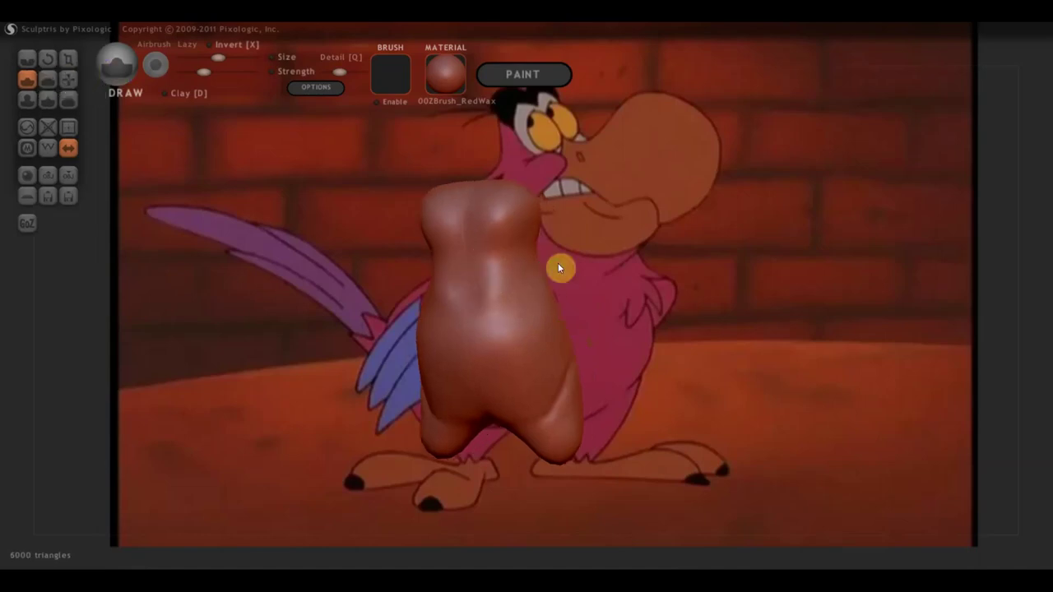
right_click_drag(560, 264, 425, 264, "alt")
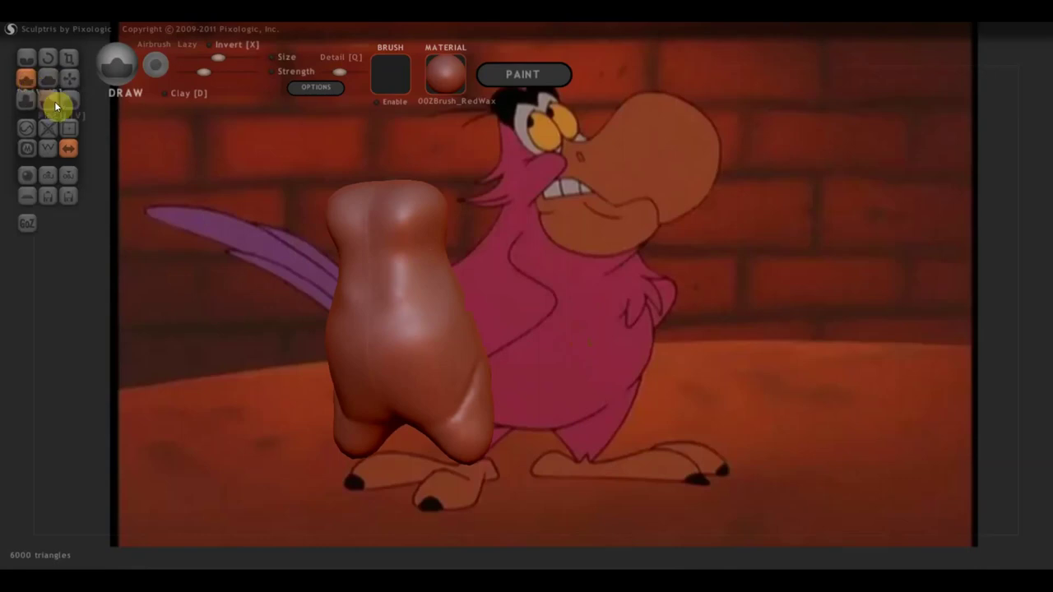
mouse_move(339, 238)
left_mouse_down()
mouse_move(484, 249)
mouse_move(412, 207)
left_mouse_up()
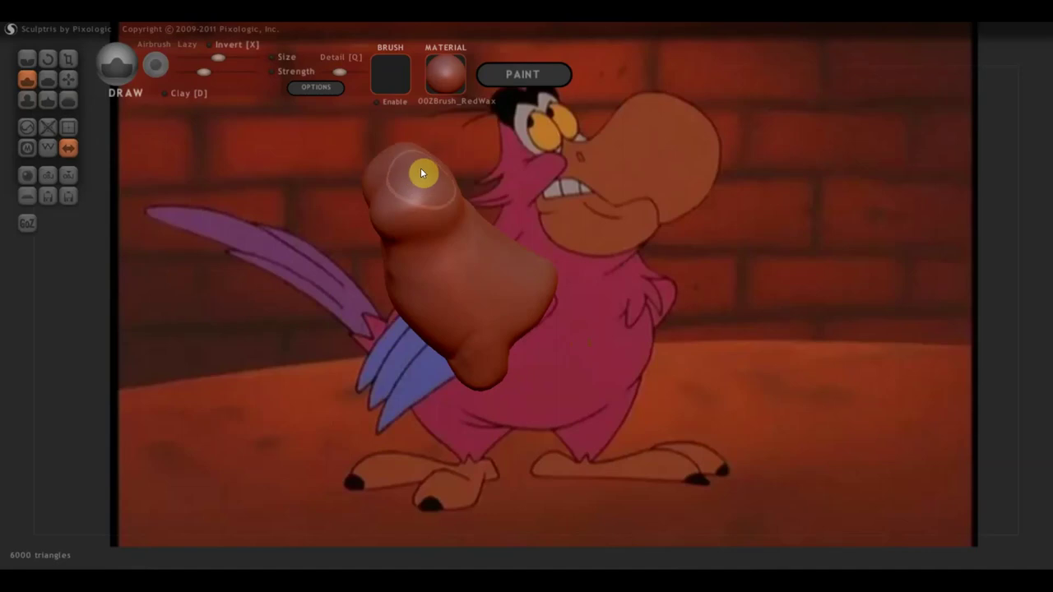
mouse_move(437, 167)
left_mouse_down()
mouse_move(397, 185)
mouse_move(546, 220)
mouse_move(464, 223)
left_mouse_up()
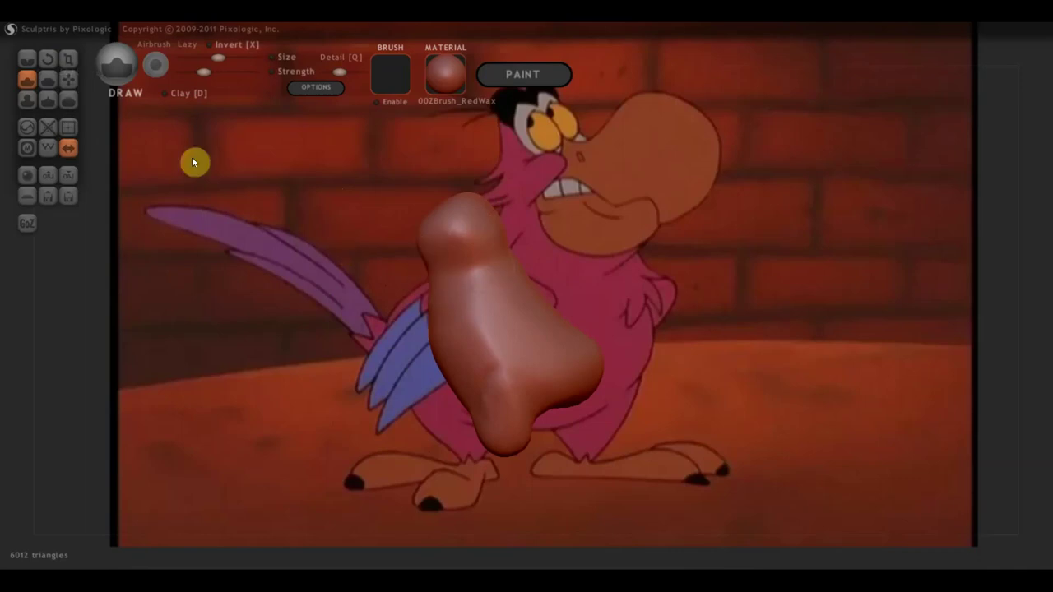
Use the Flatten brush to smooth the bumpy top knob, upper back and shoulders of the body blob.
left_click(48, 79)
left_click_drag(465, 247, 497, 260)
left_click_drag(417, 198, 437, 197)
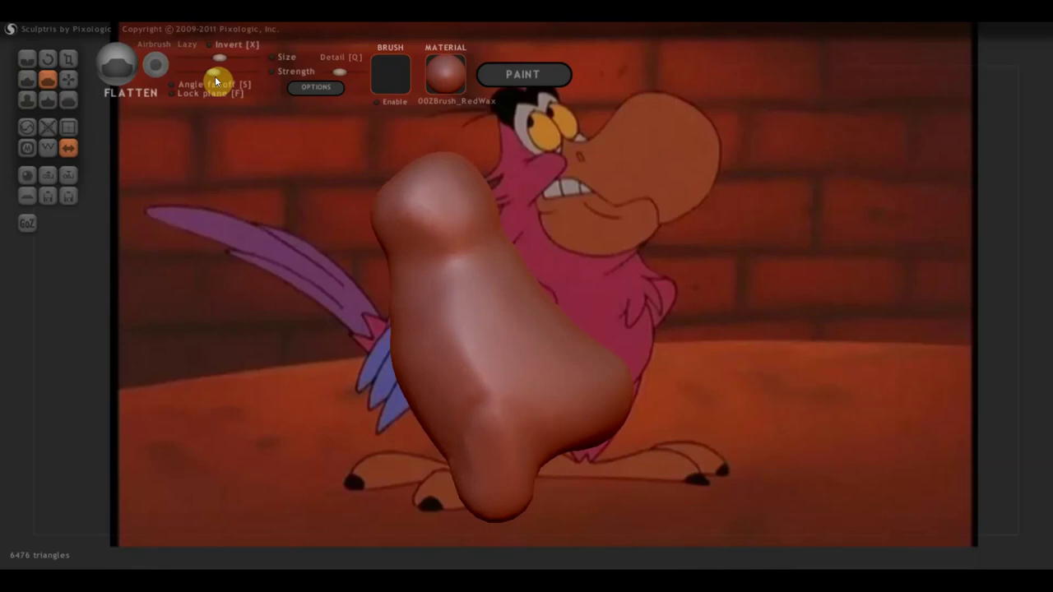
mouse_move(500, 201)
left_mouse_down()
mouse_move(430, 240)
mouse_move(470, 235)
mouse_move(407, 230)
mouse_move(439, 225)
mouse_move(555, 259)
left_mouse_up()
mouse_move(453, 219)
left_mouse_down()
mouse_move(414, 249)
mouse_move(449, 211)
mouse_move(447, 250)
mouse_move(444, 235)
left_mouse_up()
mouse_move(445, 235)
right_mouse_down()
mouse_move(534, 241)
mouse_move(599, 274)
right_mouse_up()
mouse_move(599, 273)
left_mouse_down()
mouse_move(501, 278)
mouse_move(587, 287)
mouse_move(552, 151)
mouse_move(554, 198)
left_mouse_up()
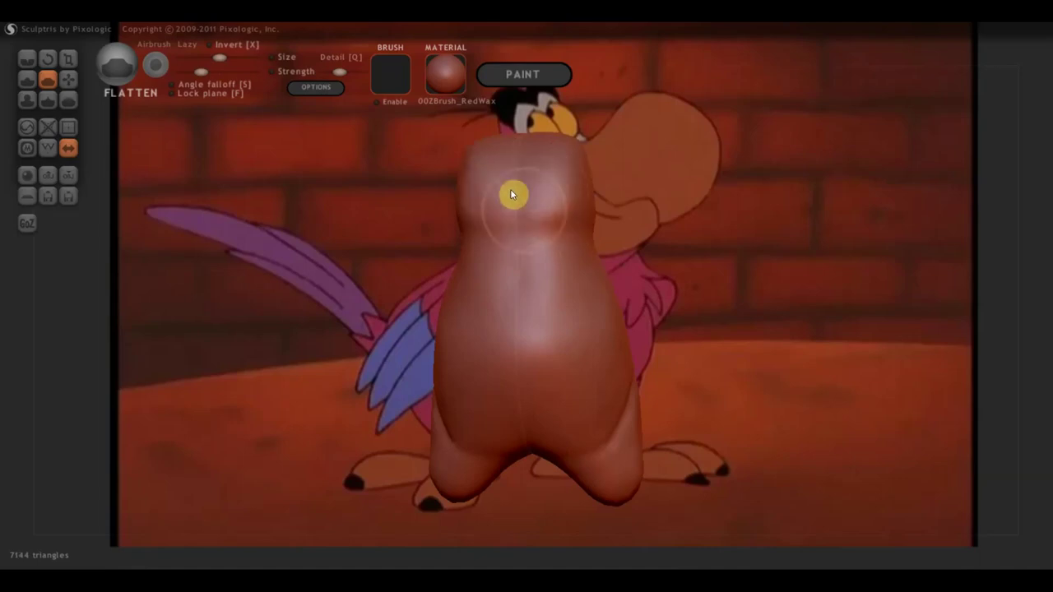
mouse_move(555, 213)
right_mouse_down()
mouse_move(607, 231)
mouse_move(673, 220)
mouse_move(569, 282)
mouse_move(608, 286)
right_mouse_up()
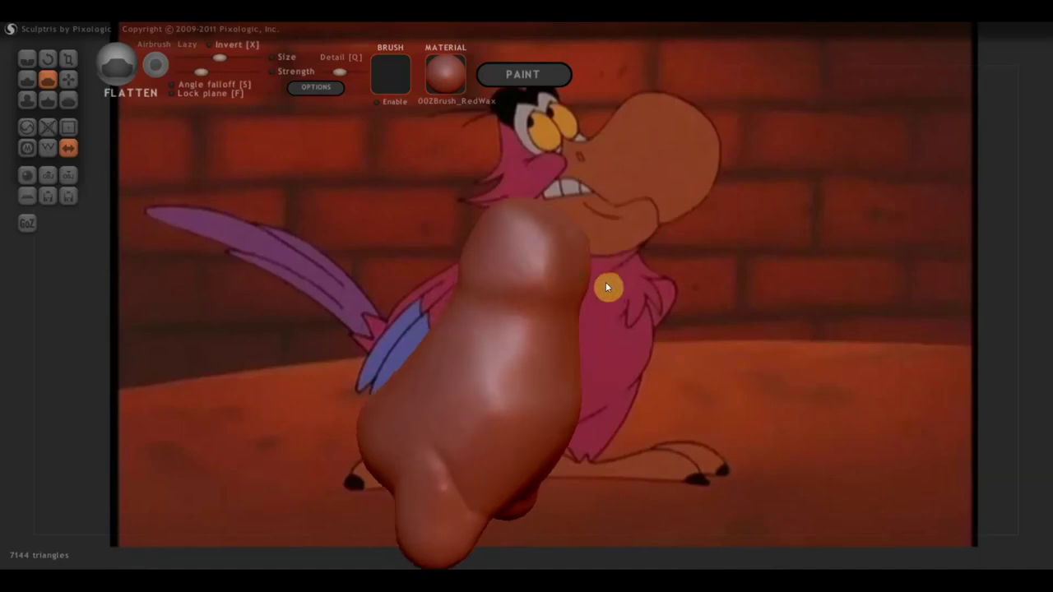
With the Grab brush, stretch the top of the blob up toward the beak.
left_click(68, 79)
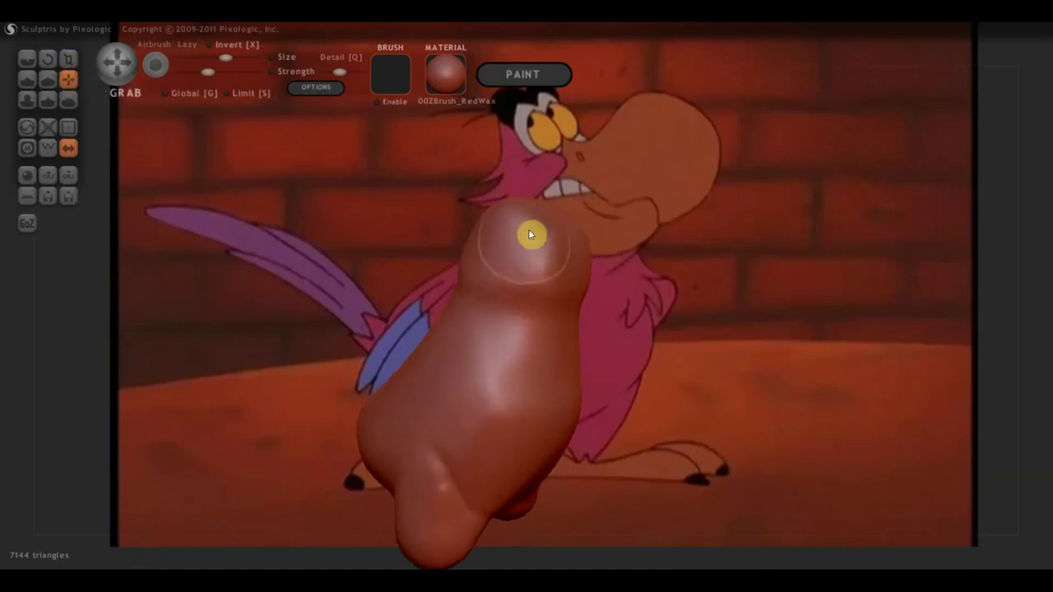
left_click_drag(533, 214, 540, 172)
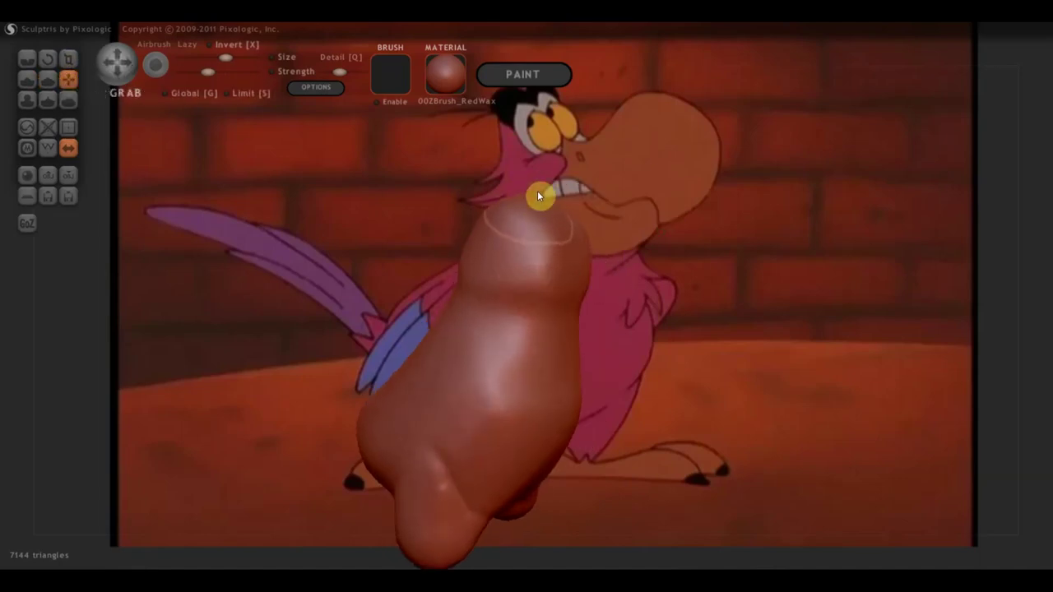
mouse_move(536, 187)
right_mouse_down()
mouse_move(508, 216)
mouse_move(302, 197)
mouse_move(520, 236)
mouse_move(527, 275)
mouse_move(464, 219)
mouse_move(503, 235)
right_mouse_up()
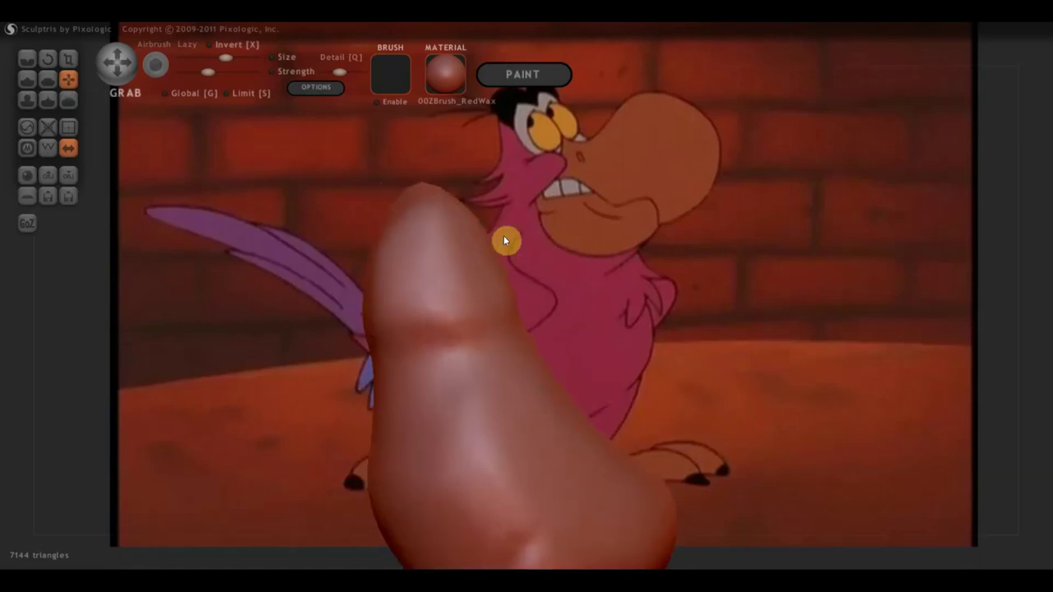
right_click_drag(441, 221, 527, 313)
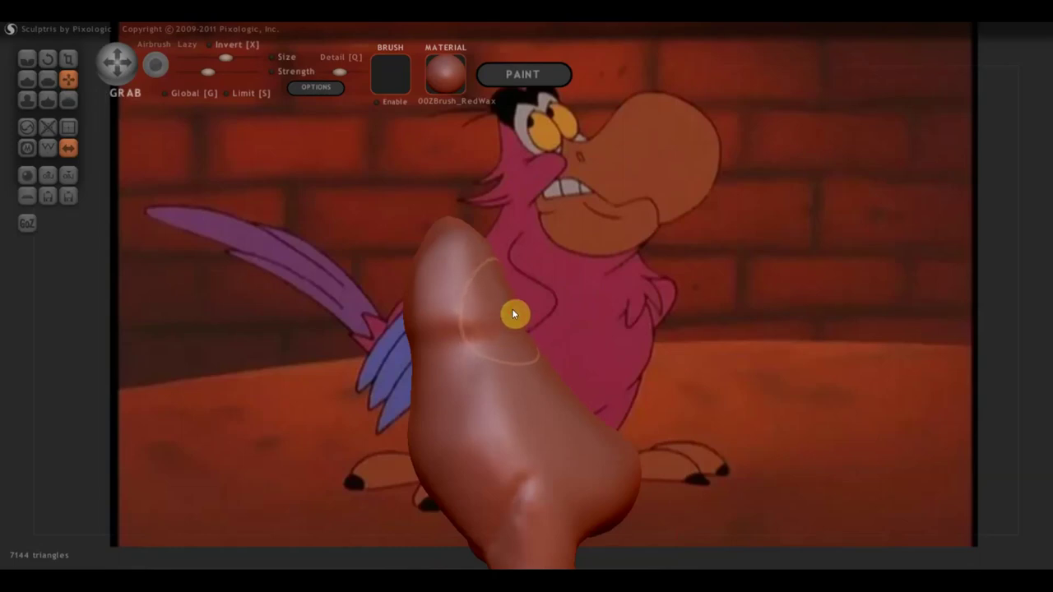
right_click_drag(505, 314, 531, 346)
Pull the lower body outward and upward into two lobes, checking it from several angles.
left_click_drag(550, 376, 596, 433)
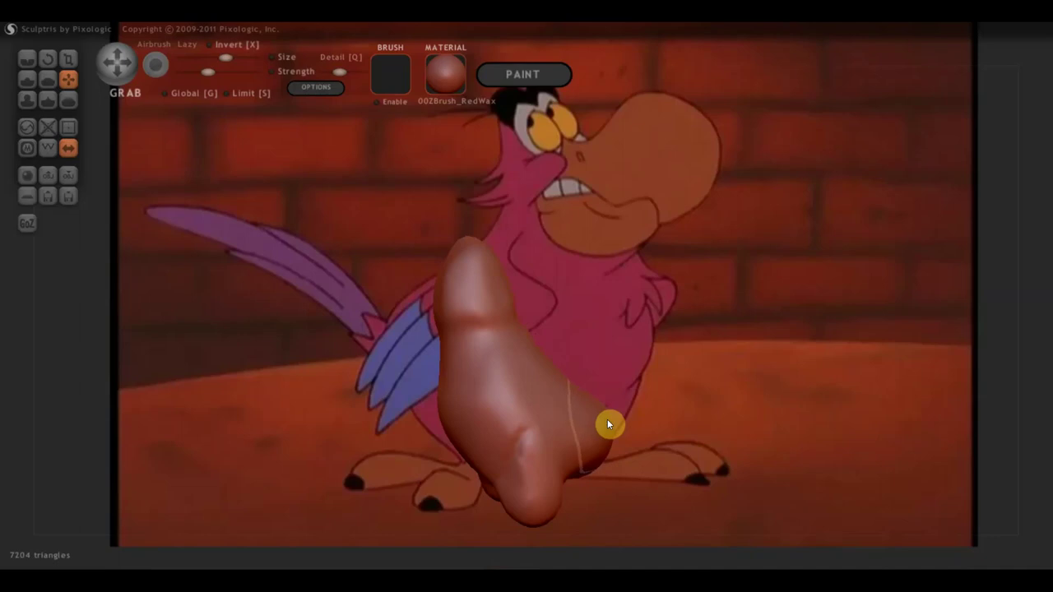
right_click_drag(623, 404, 766, 404)
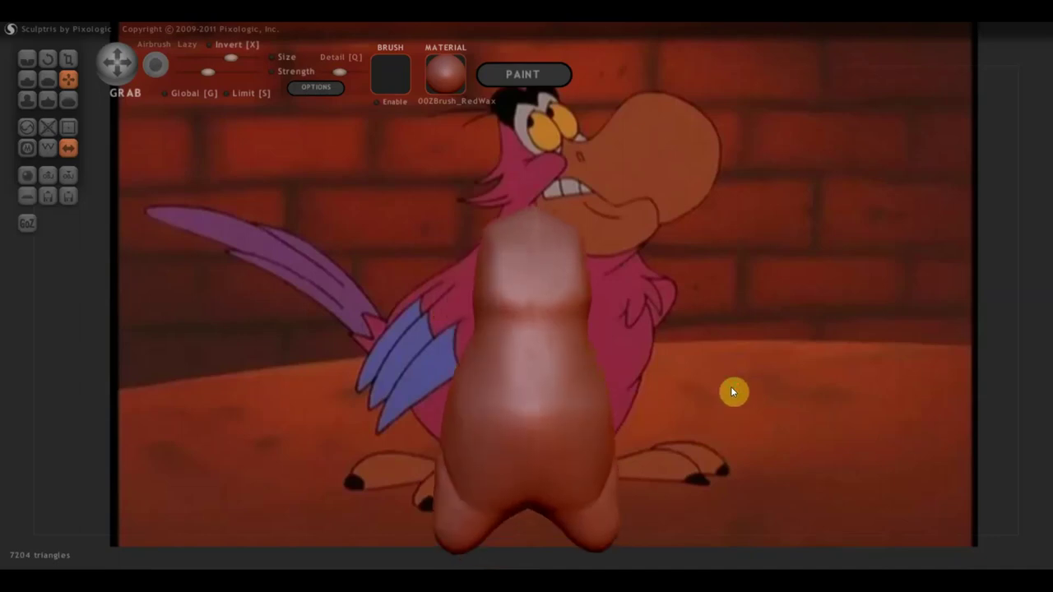
mouse_move(543, 425)
left_mouse_down()
mouse_move(497, 435)
mouse_move(471, 424)
mouse_move(484, 430)
left_mouse_up()
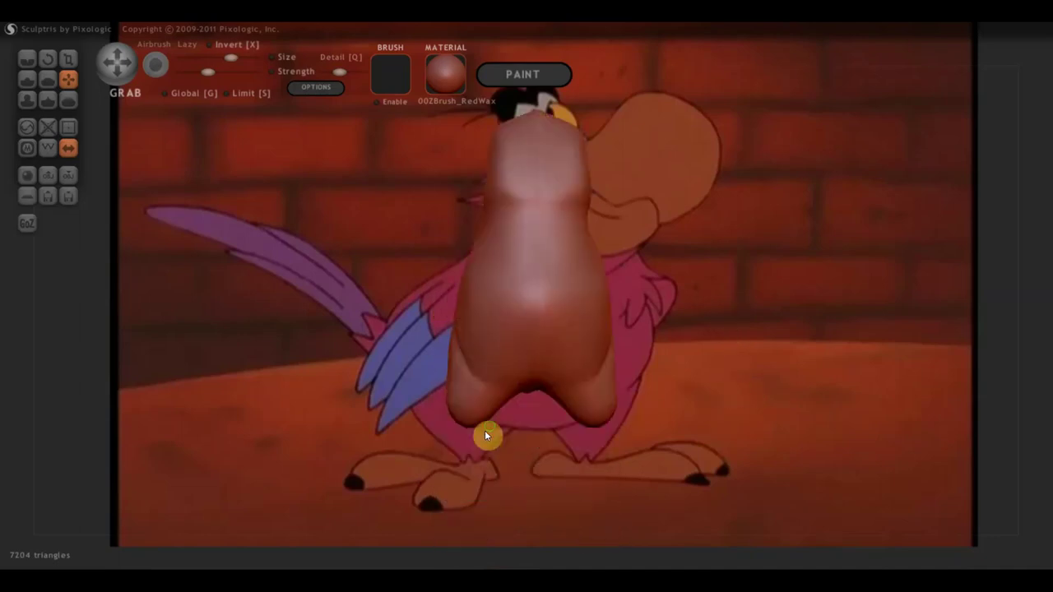
left_click_drag(475, 376, 453, 428)
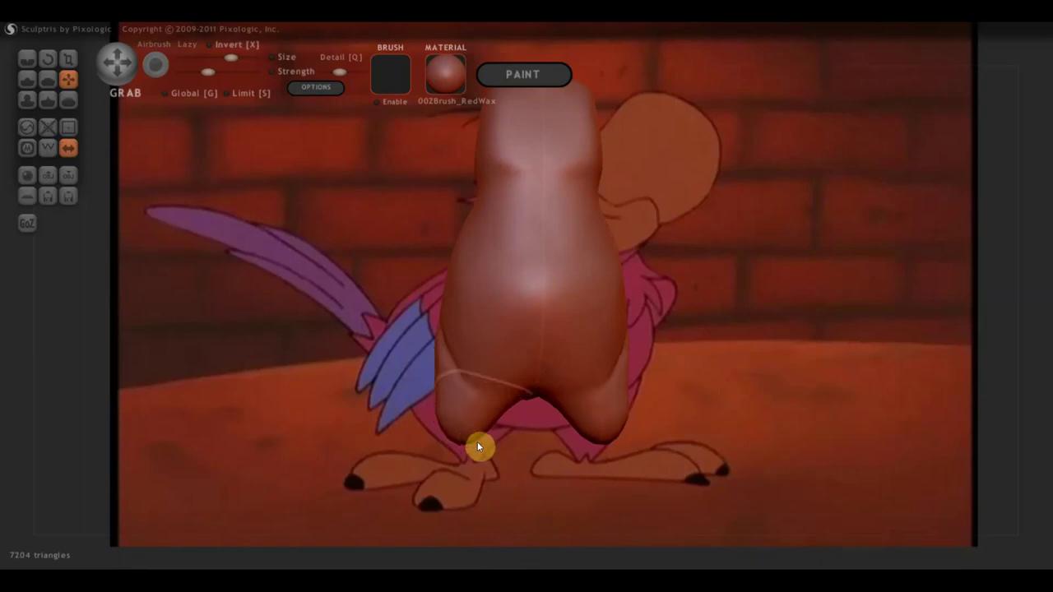
mouse_move(466, 390)
right_mouse_down()
mouse_move(764, 423)
mouse_move(635, 382)
mouse_move(661, 413)
right_mouse_up()
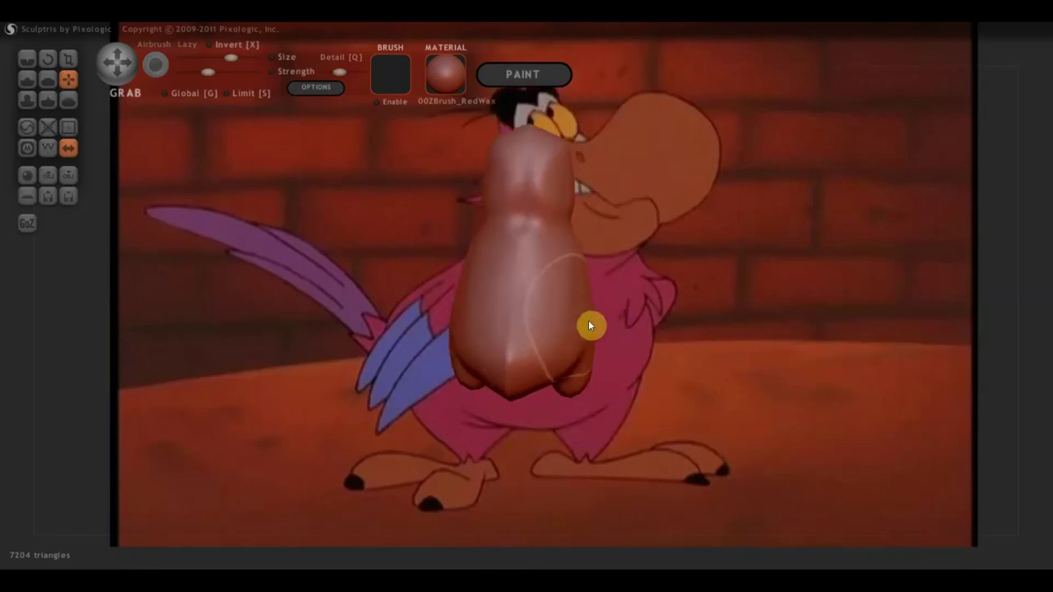
mouse_move(593, 321)
right_mouse_down()
mouse_move(448, 296)
mouse_move(552, 341)
right_mouse_up()
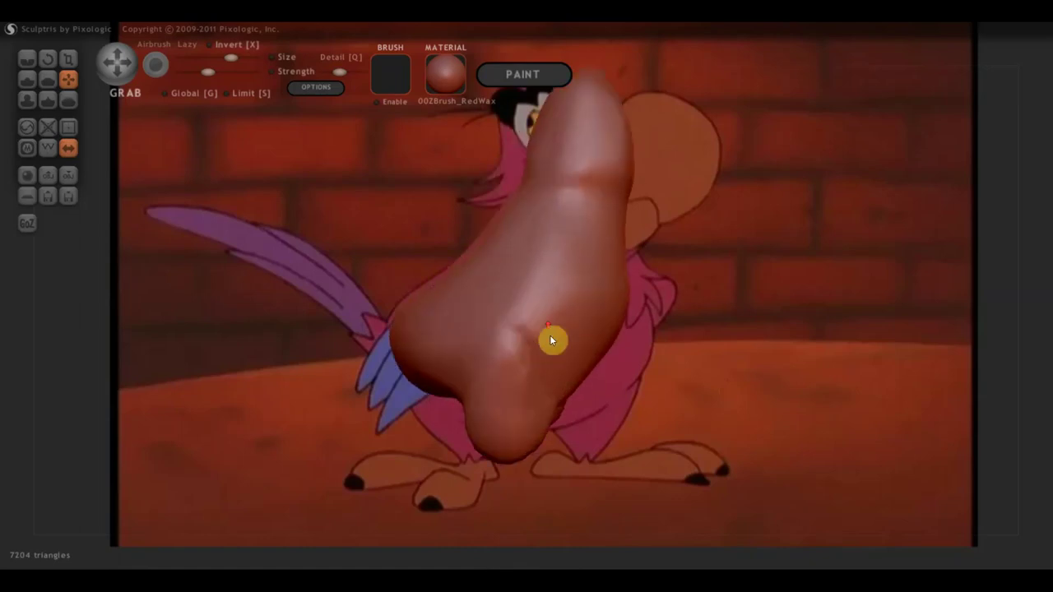
right_click_drag(593, 369, 590, 395)
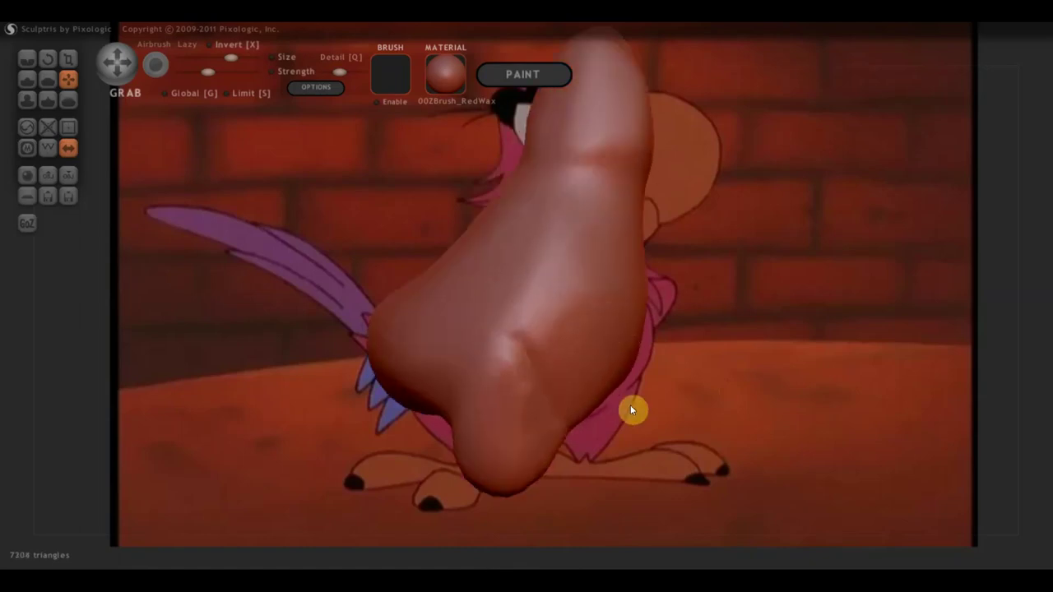
mouse_move(626, 407)
left_mouse_down()
mouse_move(623, 367)
mouse_move(614, 401)
left_mouse_up()
mouse_move(612, 404)
right_mouse_down()
mouse_move(526, 437)
mouse_move(515, 381)
mouse_move(413, 349)
mouse_move(538, 391)
right_mouse_up()
mouse_move(599, 383)
right_mouse_down()
mouse_move(637, 384)
mouse_move(676, 330)
mouse_move(662, 416)
right_mouse_up()
Sculpt a band of clay around the blob's middle with the Draw brush and Clay enabled.
left_click(27, 79)
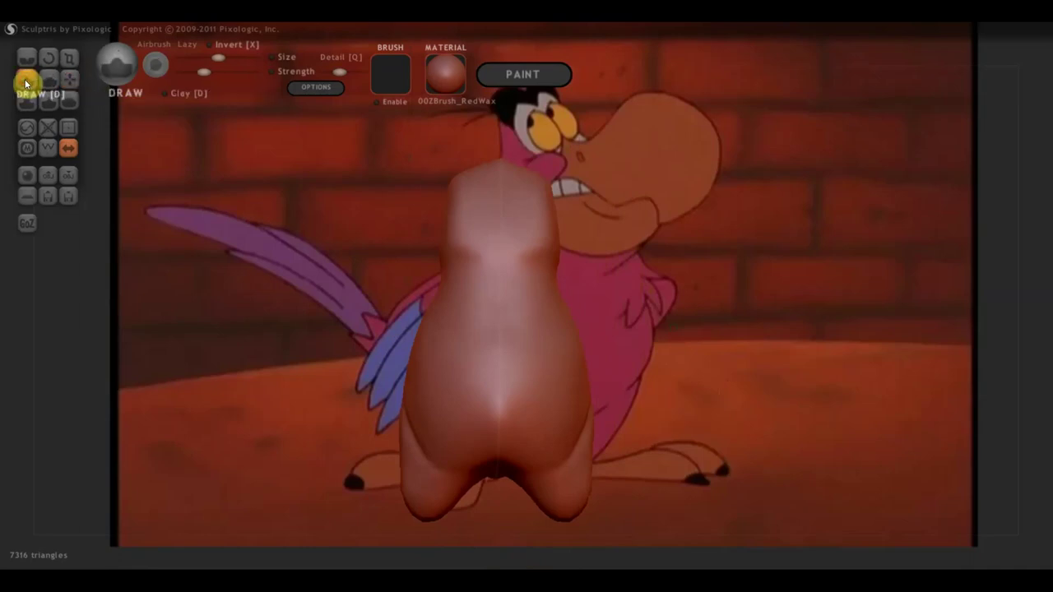
scroll(417, 235, "up", 2)
right_click_drag(488, 234, 536, 273)
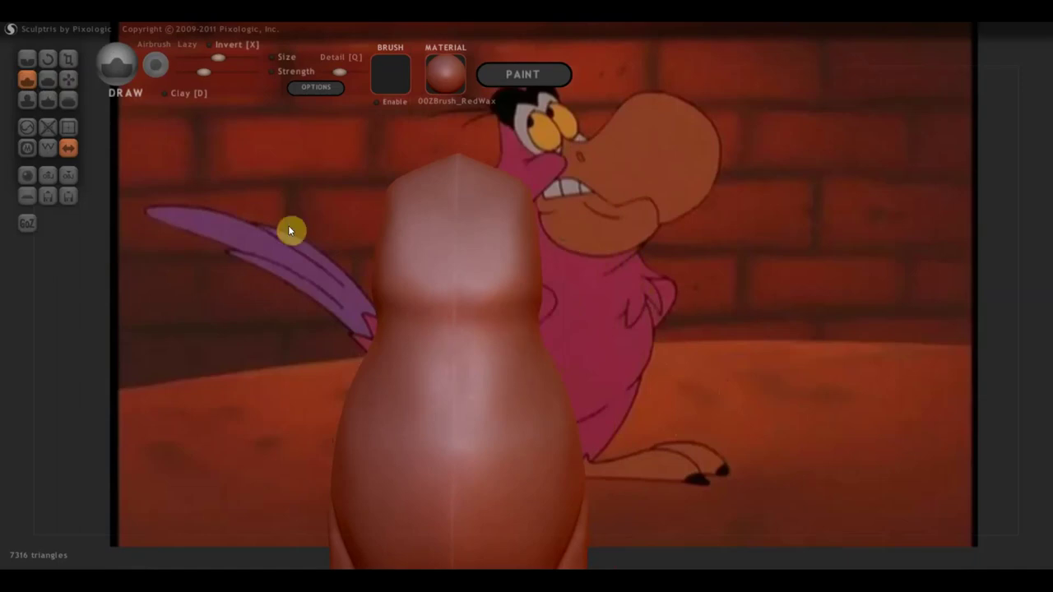
left_click(164, 93)
middle_click_drag(658, 277, 551, 260)
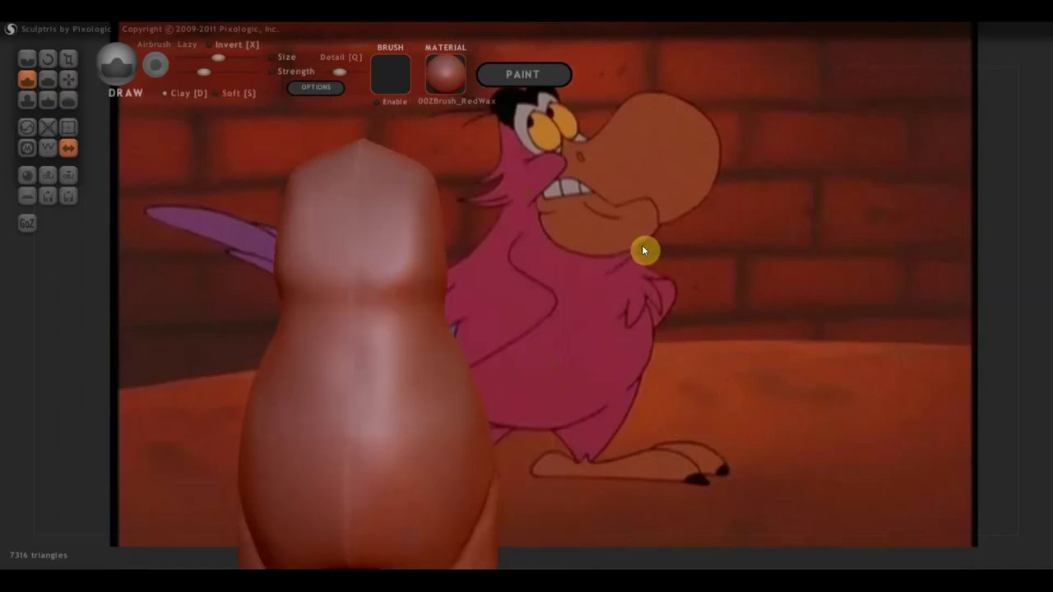
middle_click_drag(553, 300, 687, 287)
left_click_drag(555, 295, 434, 305)
mouse_move(369, 285)
left_mouse_down()
mouse_move(459, 313)
mouse_move(562, 320)
mouse_move(515, 332)
mouse_move(575, 376)
left_mouse_up()
mouse_move(575, 376)
middle_mouse_down()
mouse_move(436, 368)
mouse_move(469, 369)
middle_mouse_up()
mouse_move(469, 369)
left_mouse_down()
mouse_move(447, 416)
mouse_move(437, 408)
mouse_move(405, 441)
mouse_move(407, 475)
mouse_move(403, 447)
mouse_move(444, 458)
left_mouse_up()
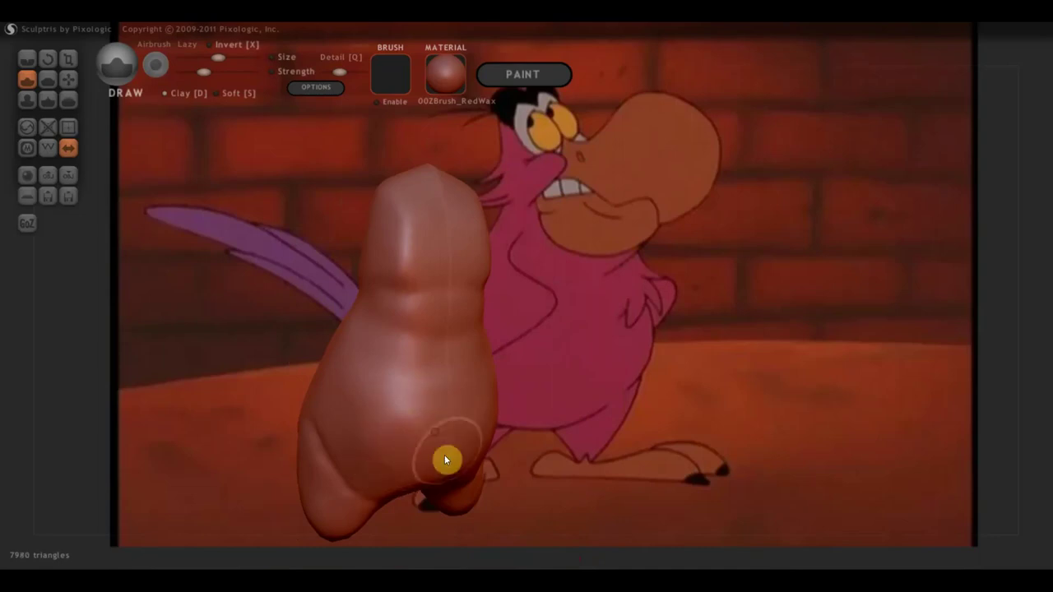
left_click_drag(486, 413, 449, 397)
Turn Clay off and build up volume on the head's tip.
right_click_drag(450, 402, 595, 392)
scroll(562, 376, "up", 3)
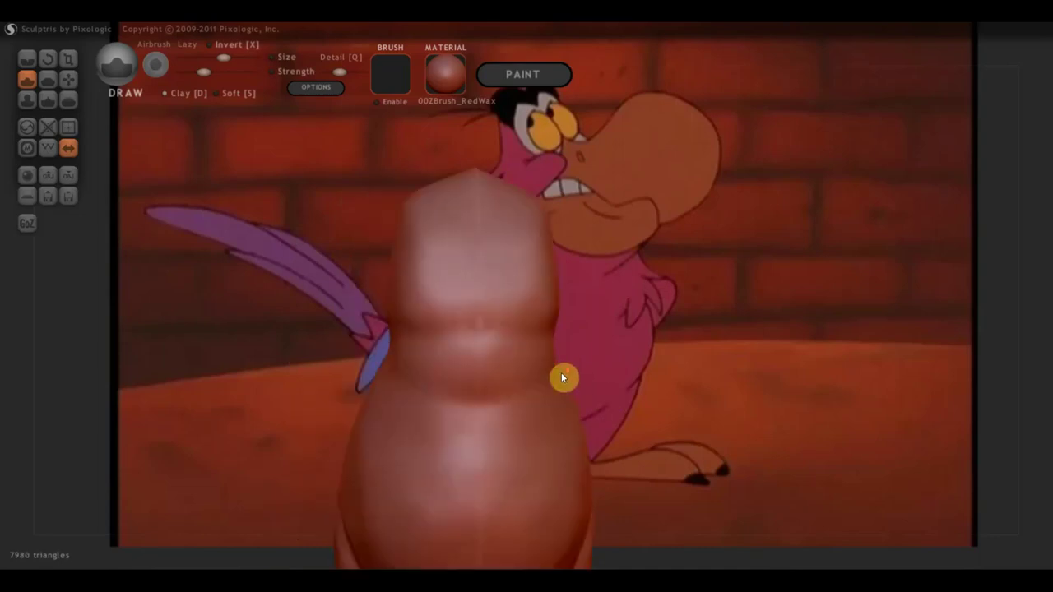
right_click_drag(511, 260, 480, 230)
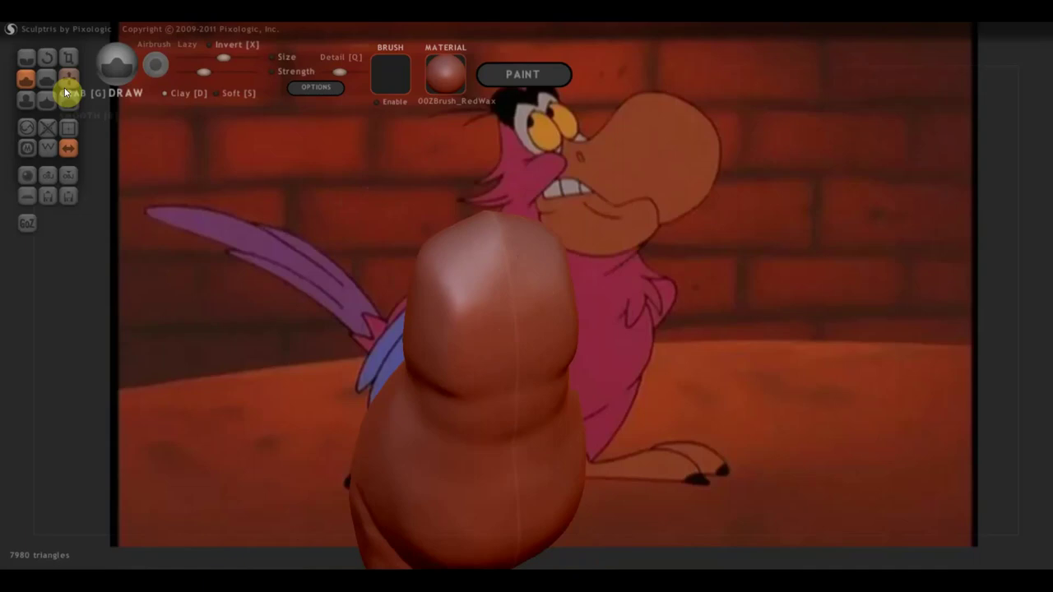
left_click(167, 93)
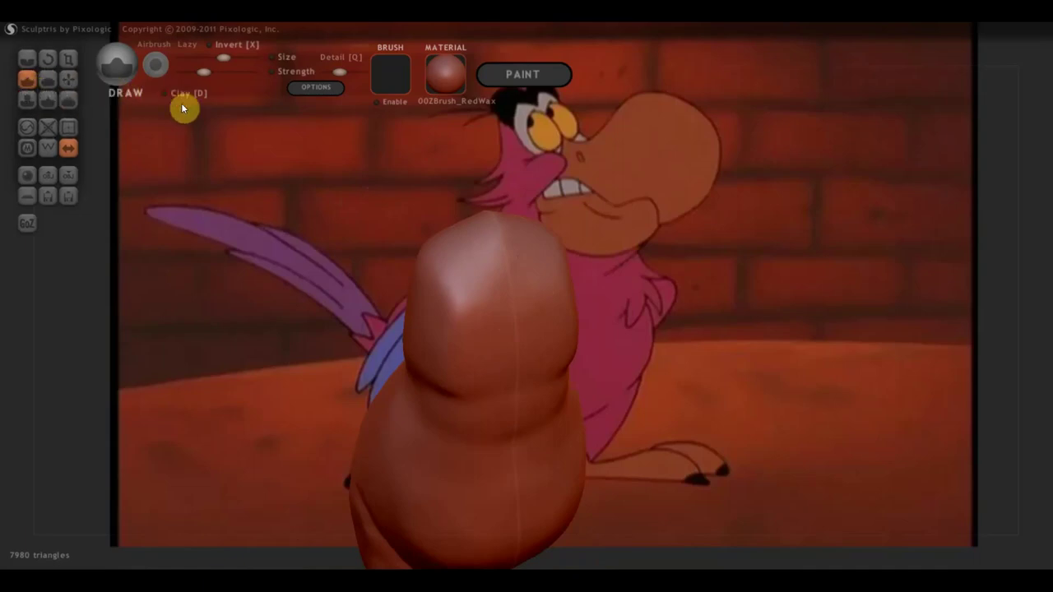
mouse_move(494, 235)
left_mouse_down()
mouse_move(464, 239)
mouse_move(511, 242)
left_mouse_up()
mouse_move(510, 242)
right_mouse_down()
mouse_move(609, 209)
mouse_move(545, 306)
mouse_move(465, 303)
right_mouse_up()
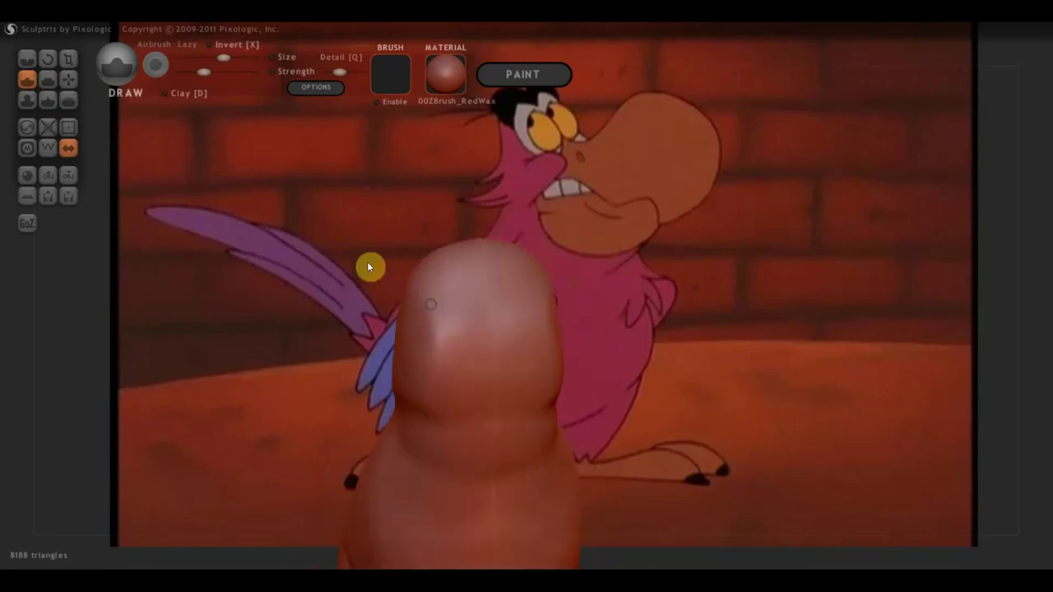
With the Crease brush, carve two curved grooves on the head's tip as eye sockets.
left_click(26, 62)
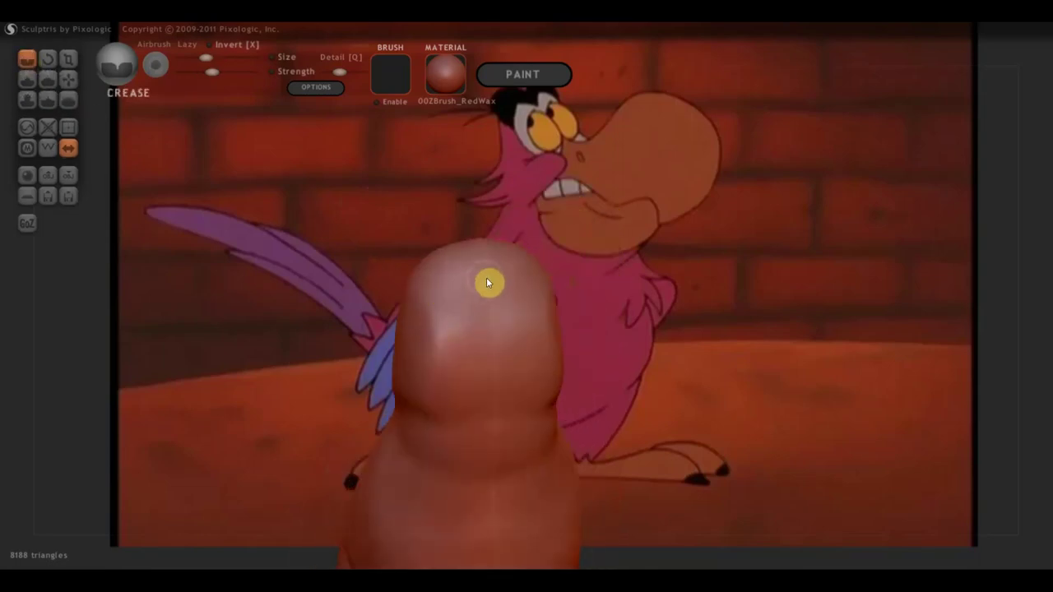
mouse_move(482, 285)
left_mouse_down()
mouse_move(459, 277)
mouse_move(435, 294)
mouse_move(447, 282)
left_mouse_up()
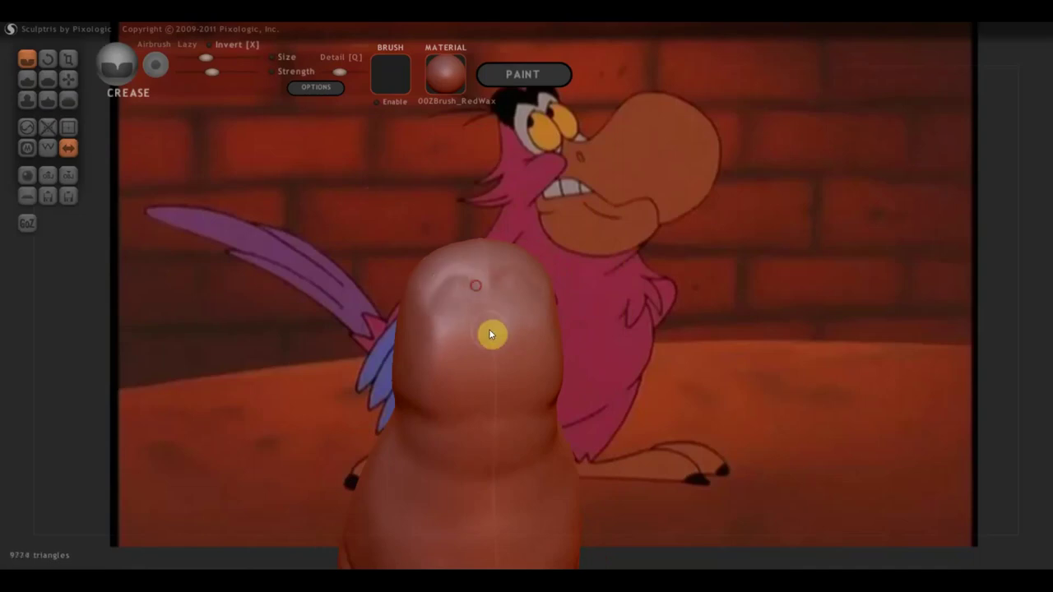
mouse_move(480, 313)
left_mouse_down()
mouse_move(458, 303)
mouse_move(444, 329)
mouse_move(470, 348)
mouse_move(476, 309)
left_mouse_up()
mouse_move(486, 357)
right_mouse_down()
mouse_move(554, 351)
mouse_move(502, 342)
mouse_move(585, 341)
right_mouse_up()
left_click_drag(578, 321, 512, 344)
mouse_move(602, 344)
right_mouse_down()
mouse_move(494, 355)
mouse_move(566, 351)
mouse_move(569, 304)
mouse_move(668, 299)
mouse_move(702, 310)
mouse_move(648, 271)
mouse_move(518, 302)
mouse_move(659, 317)
mouse_move(612, 375)
right_mouse_up()
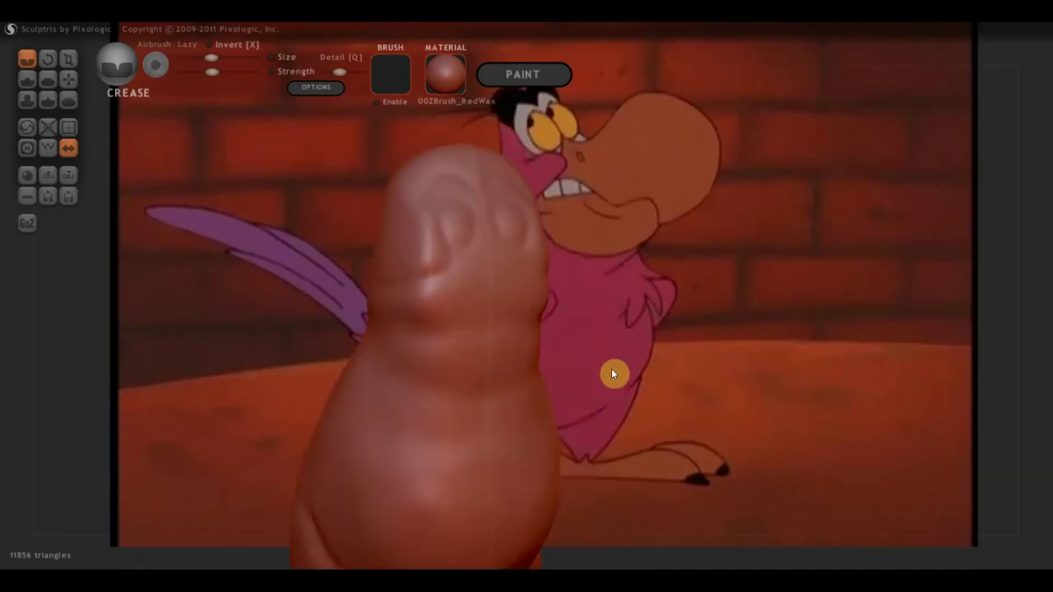
Add more crease detail and a small dent near the head's top.
right_click_drag(362, 285, 400, 287)
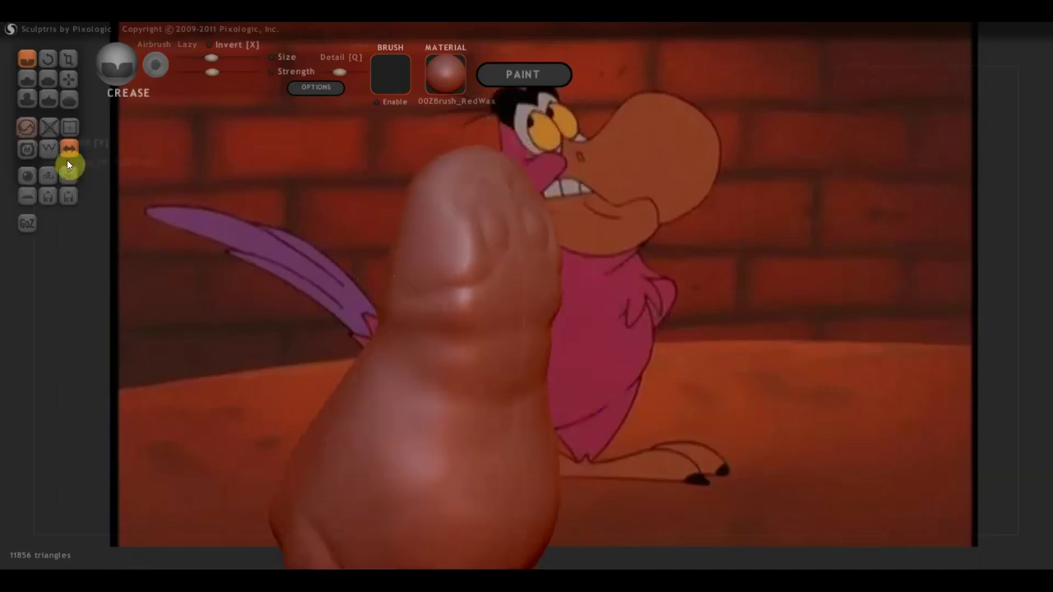
mouse_move(492, 251)
right_mouse_down()
mouse_move(530, 253)
mouse_move(516, 256)
mouse_move(519, 296)
mouse_move(478, 268)
right_mouse_up()
mouse_move(477, 268)
left_mouse_down()
mouse_move(466, 268)
mouse_move(470, 285)
left_mouse_up()
mouse_move(470, 285)
right_mouse_down()
mouse_move(581, 284)
mouse_move(713, 247)
mouse_move(590, 218)
right_mouse_up()
left_click_drag(591, 219, 567, 238)
mouse_move(619, 276)
right_mouse_down()
mouse_move(586, 279)
mouse_move(581, 263)
mouse_move(378, 267)
right_mouse_up()
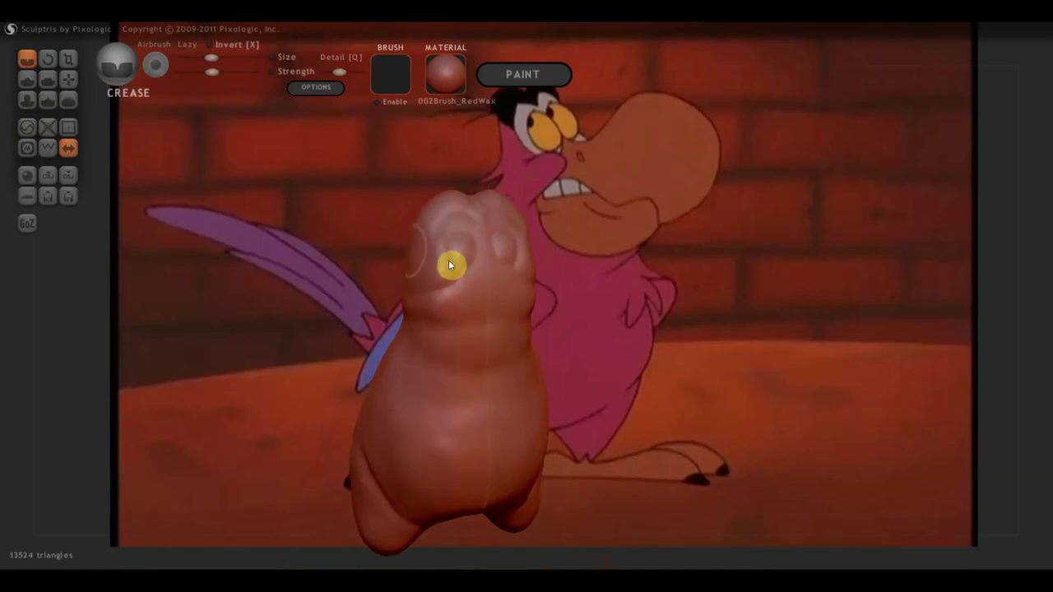
With the Grab brush, stretch the head's top toward the bird, narrowing it and bulging the lower-left.
left_click(68, 78)
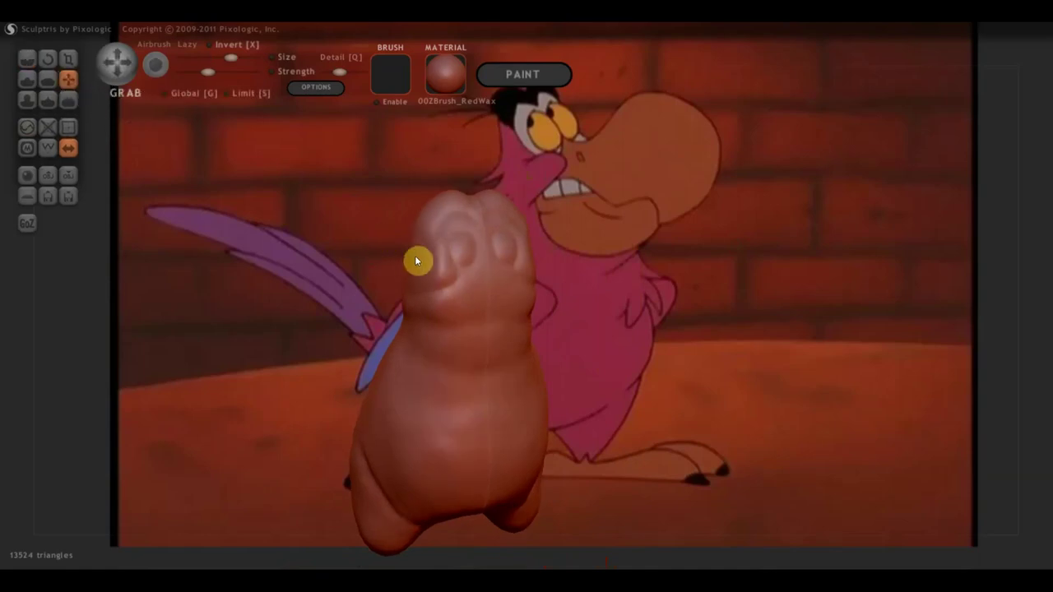
scroll(403, 255, "up", 2)
mouse_move(359, 252)
left_mouse_down()
mouse_move(393, 256)
mouse_move(372, 238)
mouse_move(403, 254)
mouse_move(517, 268)
left_mouse_up()
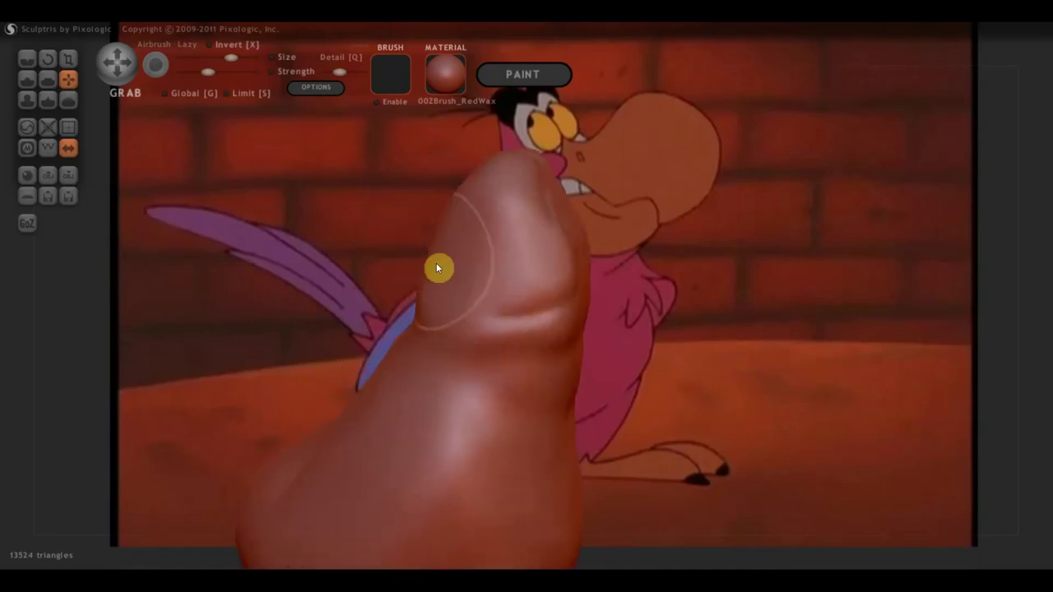
mouse_move(457, 251)
left_mouse_down()
mouse_move(412, 220)
mouse_move(430, 191)
mouse_move(452, 202)
left_mouse_up()
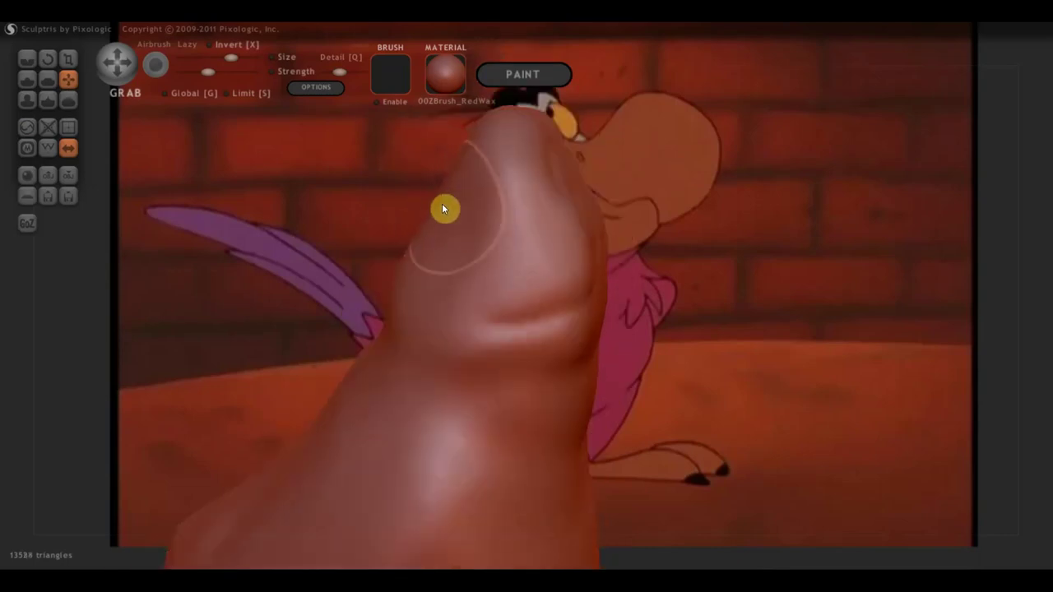
mouse_move(523, 244)
left_mouse_down()
mouse_move(622, 312)
mouse_move(645, 316)
mouse_move(631, 248)
mouse_move(510, 279)
mouse_move(488, 309)
left_mouse_up()
Raise a rounded bulge on the face with the Draw brush.
left_click(27, 79)
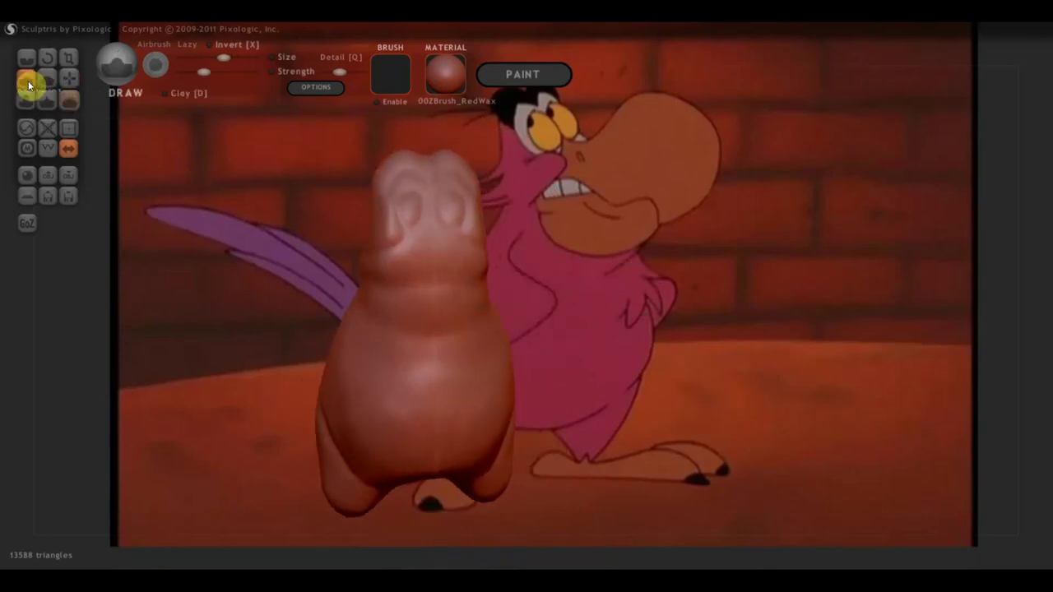
scroll(423, 230, "up", 2)
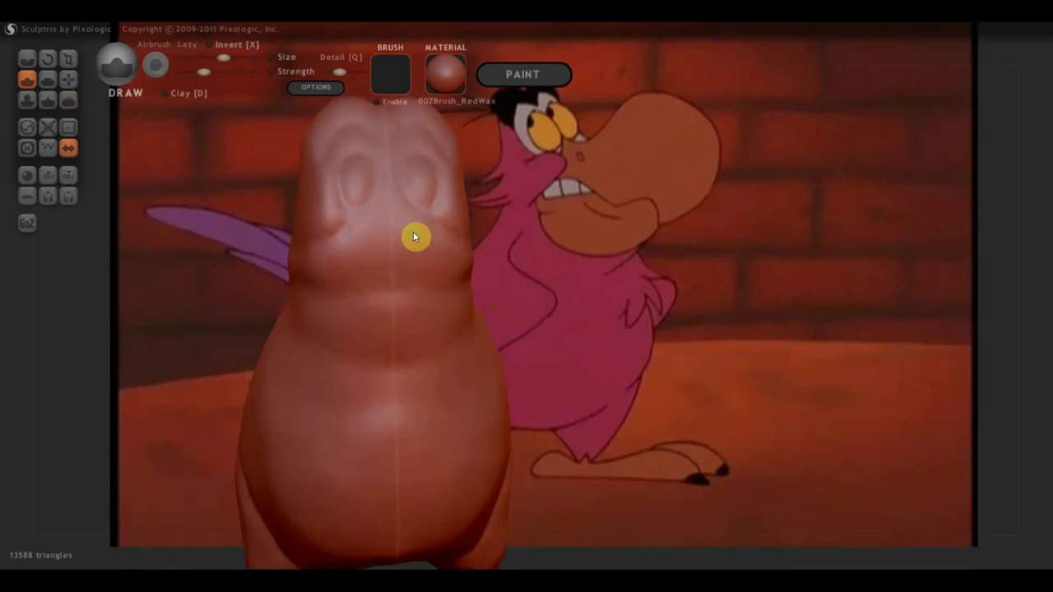
scroll(414, 235, "up", 1)
scroll(400, 251, "up", 1)
mouse_move(384, 249)
left_mouse_down()
mouse_move(359, 218)
mouse_move(342, 237)
mouse_move(390, 242)
mouse_move(390, 266)
mouse_move(370, 218)
mouse_move(329, 244)
mouse_move(351, 255)
mouse_move(334, 235)
mouse_move(375, 215)
mouse_move(350, 209)
mouse_move(390, 252)
mouse_move(367, 219)
mouse_move(435, 239)
left_mouse_up()
mouse_move(435, 239)
right_mouse_down()
mouse_move(570, 249)
mouse_move(540, 282)
right_mouse_up()
Swell the face nub into a larger, built-out bulge.
mouse_move(558, 283)
left_mouse_down()
mouse_move(581, 282)
mouse_move(560, 310)
left_mouse_up()
right_click_drag(559, 310, 549, 287)
mouse_move(548, 281)
left_mouse_down()
mouse_move(536, 253)
mouse_move(500, 250)
mouse_move(519, 262)
mouse_move(539, 226)
left_mouse_up()
right_click_drag(538, 225, 543, 313)
mouse_move(542, 313)
left_mouse_down()
mouse_move(512, 265)
mouse_move(536, 301)
mouse_move(536, 332)
mouse_move(543, 317)
left_mouse_up()
right_click_drag(542, 312, 574, 270)
mouse_move(566, 254)
left_mouse_down()
mouse_move(579, 268)
mouse_move(557, 254)
left_mouse_up()
mouse_move(557, 254)
right_mouse_down()
mouse_move(729, 285)
mouse_move(657, 267)
right_mouse_up()
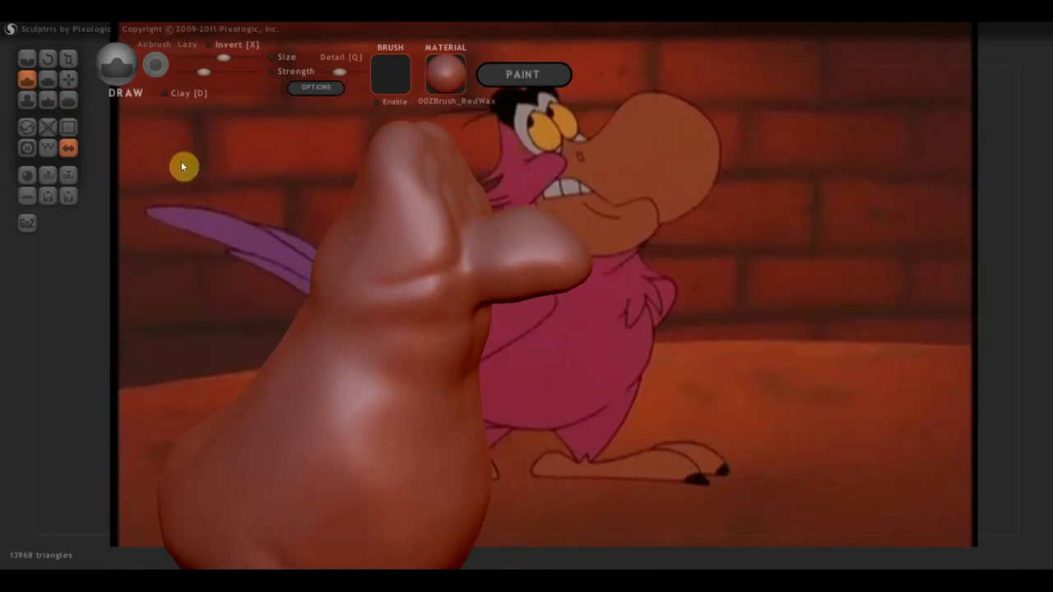
Grab the bulge into a downward-pointing beak with a smaller brush, shaping the eye area.
left_click(68, 78)
left_click_drag(491, 228, 265, 114)
left_click_drag(228, 66, 219, 65)
key("ctrl+z")
mouse_move(486, 232)
left_mouse_down()
mouse_move(543, 236)
mouse_move(550, 214)
mouse_move(538, 223)
mouse_move(523, 208)
mouse_move(559, 230)
mouse_move(601, 225)
mouse_move(587, 214)
mouse_move(534, 214)
mouse_move(576, 216)
mouse_move(620, 306)
mouse_move(552, 247)
mouse_move(535, 207)
mouse_move(587, 209)
left_mouse_up()
mouse_move(587, 204)
right_mouse_down()
mouse_move(484, 230)
mouse_move(467, 221)
mouse_move(455, 242)
mouse_move(474, 219)
right_mouse_up()
mouse_move(474, 219)
left_mouse_down()
mouse_move(461, 214)
mouse_move(522, 212)
mouse_move(484, 223)
mouse_move(488, 260)
mouse_move(508, 273)
left_mouse_up()
scroll(518, 218, "down", 2)
Pull the head down and forward and stretch a side lobe to the right.
mouse_move(494, 223)
left_mouse_down()
mouse_move(496, 275)
mouse_move(477, 308)
mouse_move(606, 298)
mouse_move(703, 206)
mouse_move(545, 180)
mouse_move(566, 235)
left_mouse_up()
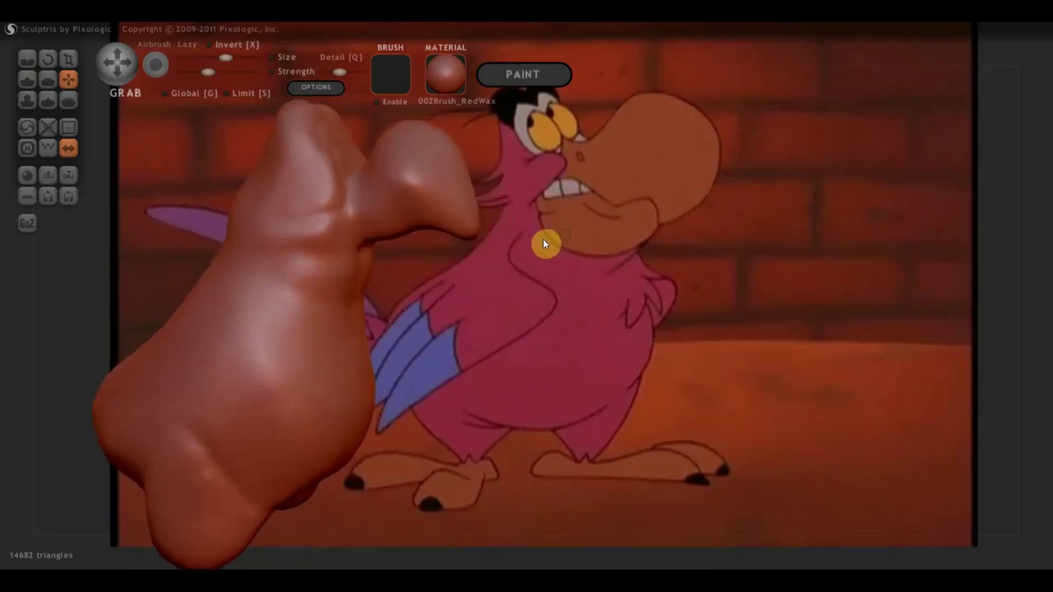
mouse_move(466, 230)
left_mouse_down()
mouse_move(555, 238)
mouse_move(456, 252)
mouse_move(517, 248)
left_mouse_up()
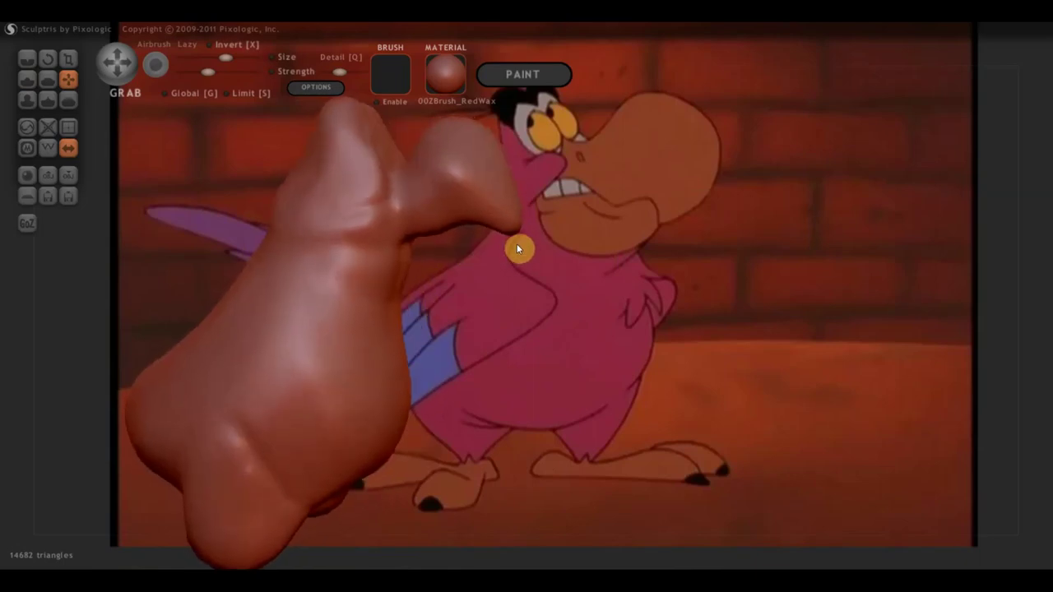
left_click_drag(433, 256, 411, 193)
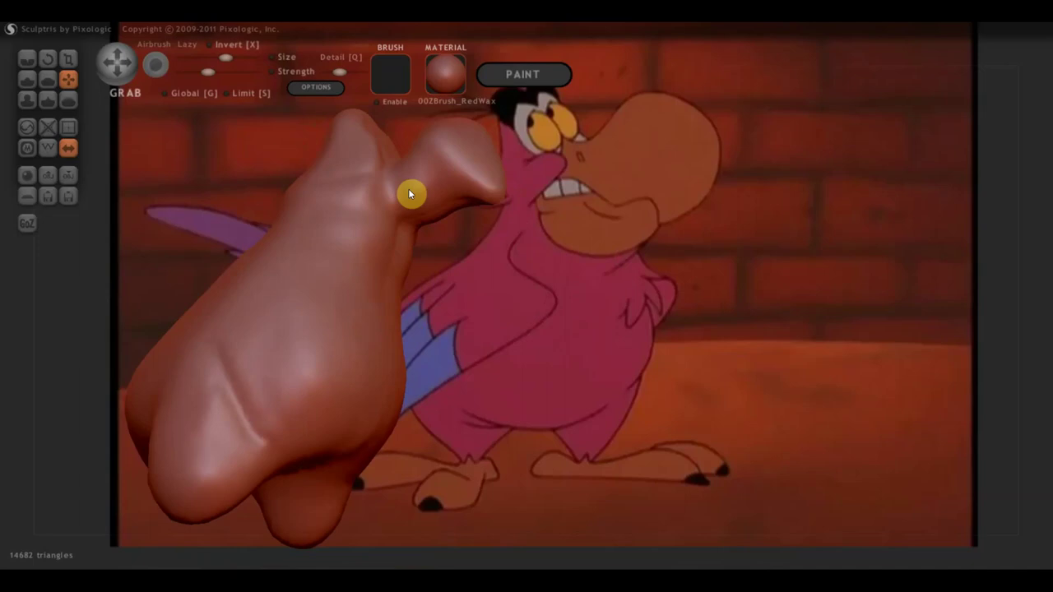
Dent a hollow into the beak tip with the Draw brush.
left_click(32, 82)
mouse_move(247, 206)
right_mouse_down()
mouse_move(329, 223)
mouse_move(395, 163)
mouse_move(482, 267)
mouse_move(463, 248)
mouse_move(511, 245)
mouse_move(552, 358)
mouse_move(542, 312)
right_mouse_up()
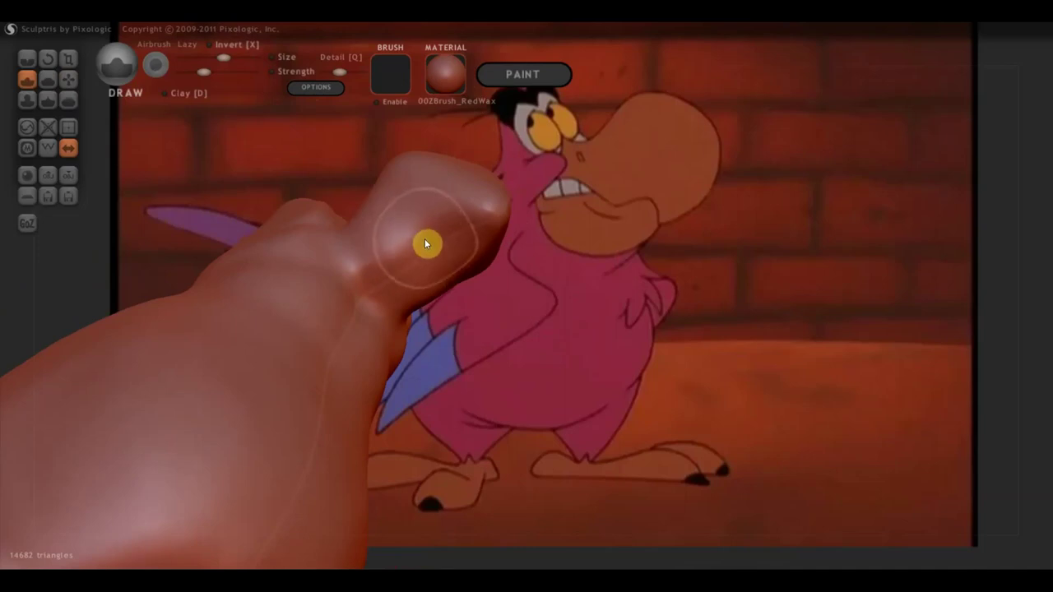
key("m")
key("e")
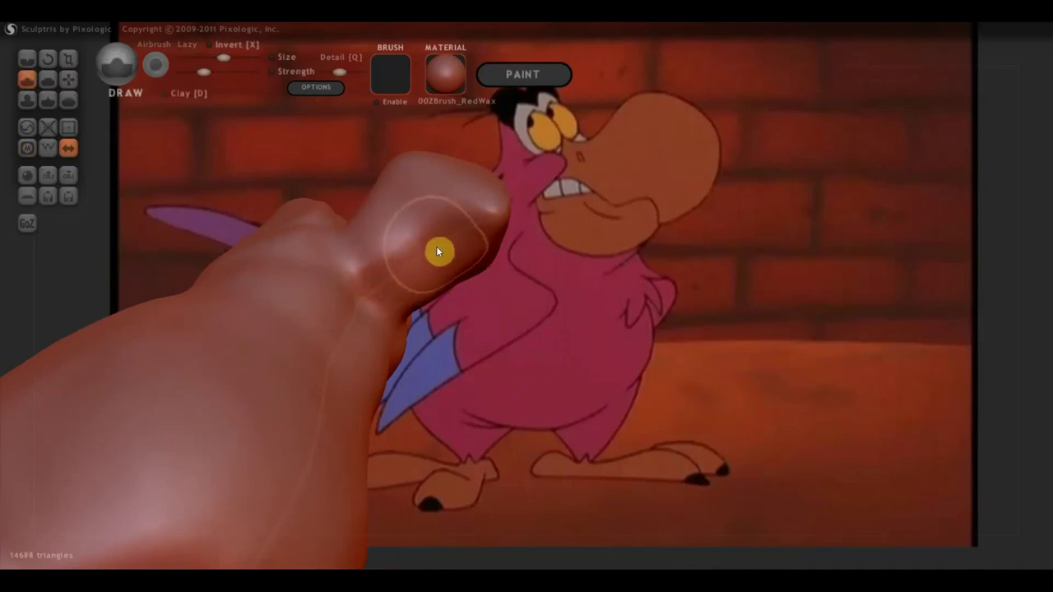
mouse_move(389, 274)
left_mouse_down()
mouse_move(384, 259)
mouse_move(459, 262)
left_mouse_up()
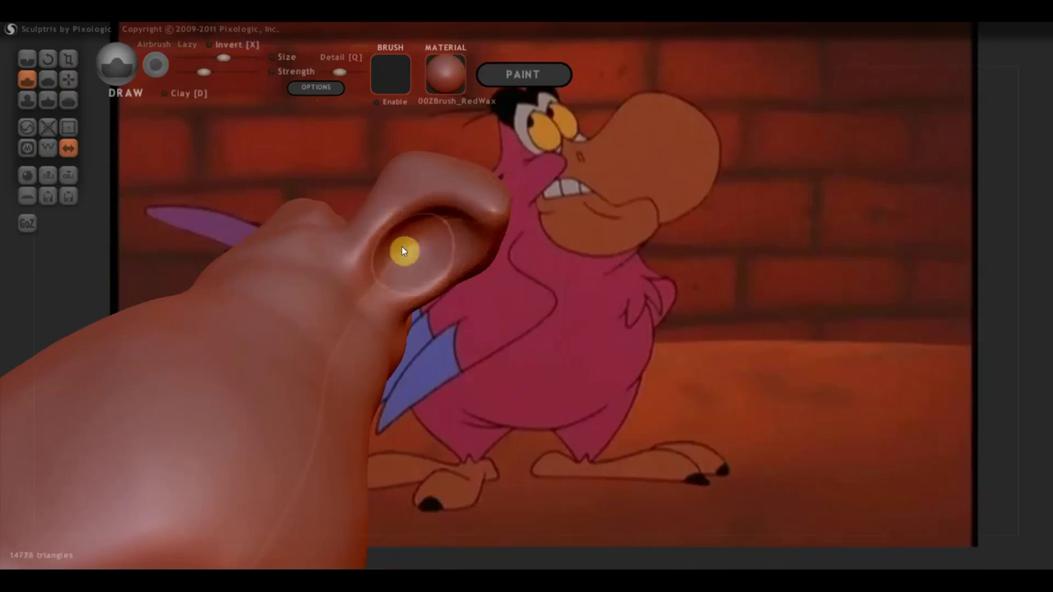
Grab the beak tip into a rounder hooked shape, undoing two distorting edits with Ctrl+Z.
left_click(69, 78)
mouse_move(402, 282)
left_mouse_down()
mouse_move(368, 283)
mouse_move(410, 274)
mouse_move(409, 265)
left_mouse_up()
mouse_move(455, 238)
left_mouse_down()
mouse_move(453, 155)
mouse_move(458, 205)
mouse_move(442, 212)
mouse_move(531, 356)
mouse_move(647, 332)
mouse_move(803, 372)
mouse_move(842, 357)
mouse_move(741, 371)
mouse_move(794, 359)
left_mouse_up()
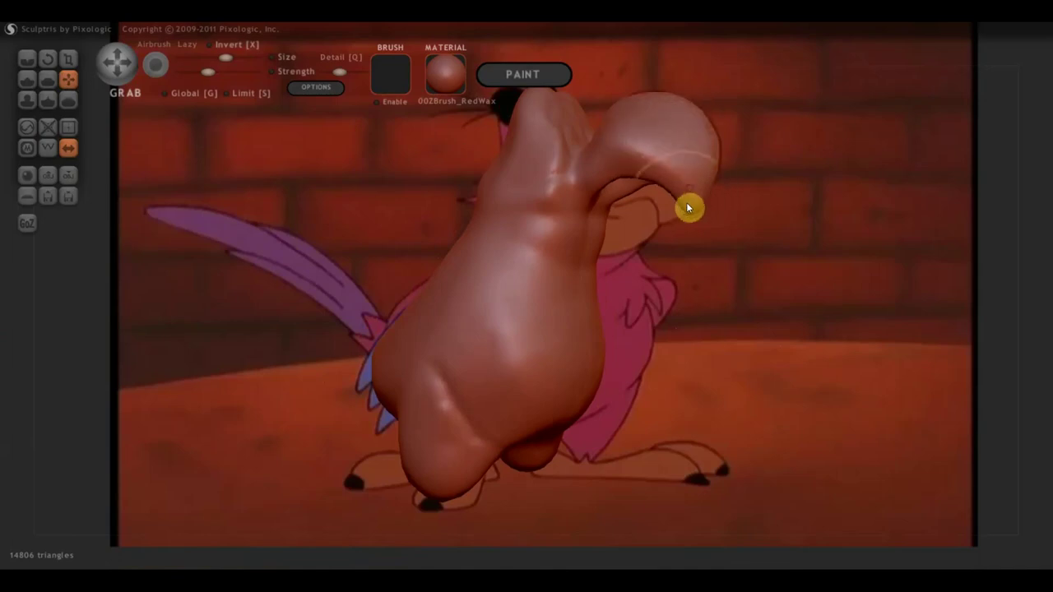
mouse_move(696, 196)
left_mouse_down()
mouse_move(618, 146)
mouse_move(648, 104)
mouse_move(638, 129)
left_mouse_up()
key("ctrl+z")
key("ctrl+z")
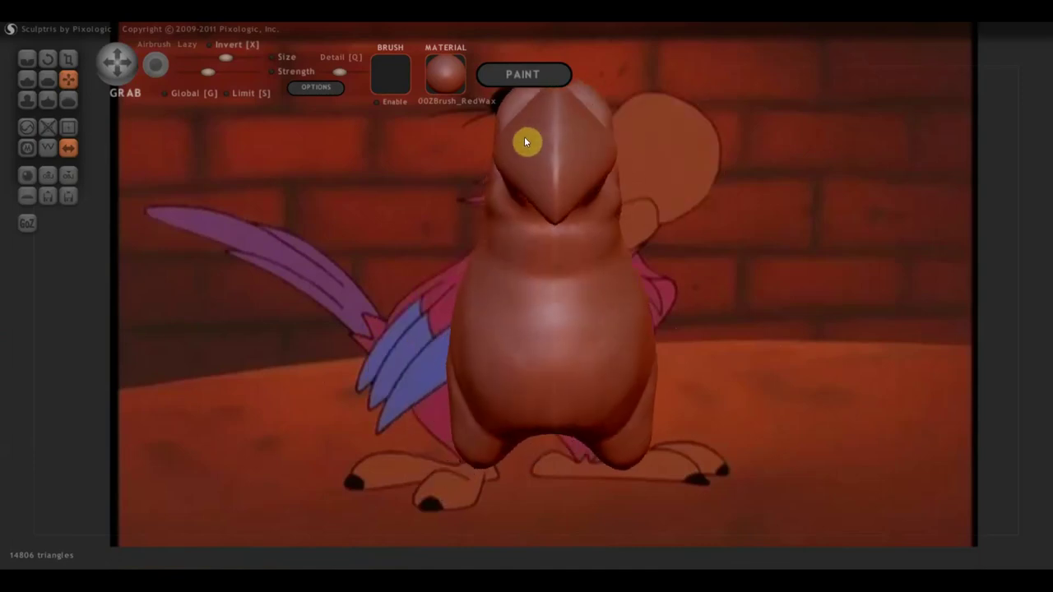
key("ctrl+z")
key("ctrl+z")
mouse_move(625, 310)
left_mouse_down()
mouse_move(572, 317)
mouse_move(746, 305)
mouse_move(748, 322)
mouse_move(700, 295)
left_mouse_up()
mouse_move(199, 194)
left_mouse_down()
mouse_move(606, 360)
mouse_move(592, 322)
left_mouse_up()
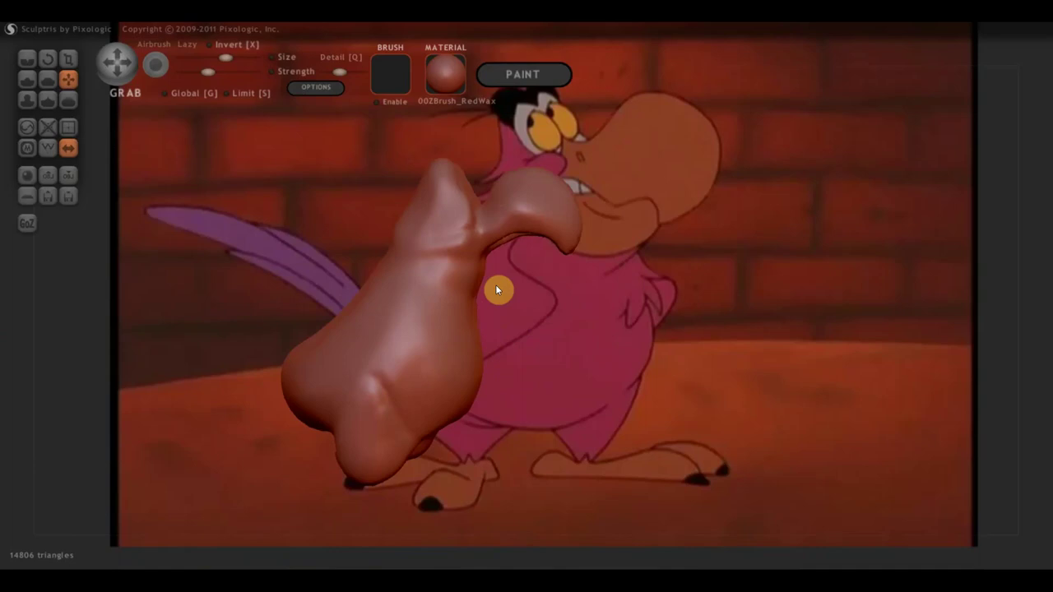
Raise a band on the front surface with the Draw brush.
left_click(33, 78)
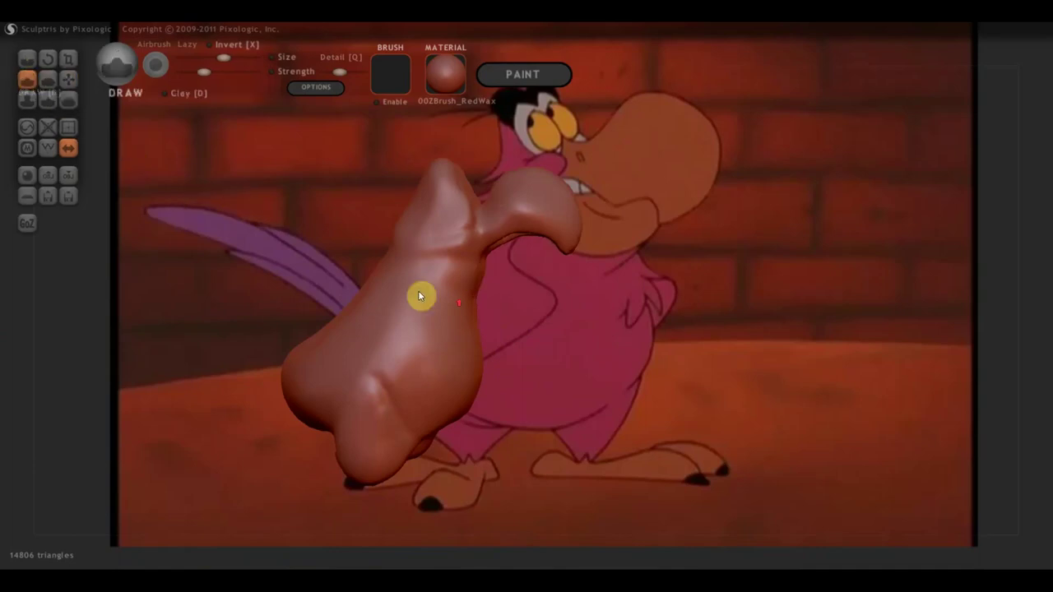
right_click_drag(418, 290, 458, 308)
mouse_move(455, 309)
left_mouse_down()
mouse_move(338, 285)
mouse_move(293, 289)
left_mouse_up()
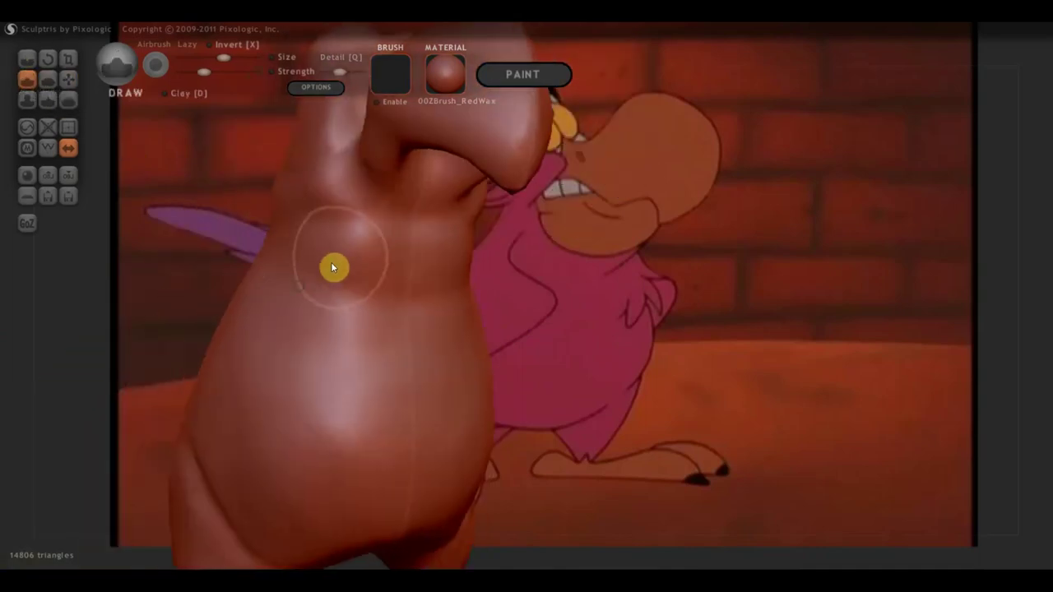
mouse_move(392, 235)
left_mouse_down()
mouse_move(446, 242)
mouse_move(406, 226)
mouse_move(435, 238)
mouse_move(415, 228)
left_mouse_up()
mouse_move(414, 222)
right_mouse_down()
mouse_move(531, 238)
mouse_move(461, 219)
mouse_move(493, 242)
mouse_move(428, 189)
right_mouse_up()
Build a rounded protrusion under the upper beak, enlarging it between orbits.
mouse_move(428, 189)
left_mouse_down()
mouse_move(450, 240)
mouse_move(465, 223)
left_mouse_up()
mouse_move(466, 223)
right_mouse_down()
mouse_move(442, 279)
mouse_move(334, 294)
mouse_move(442, 299)
mouse_move(400, 308)
right_mouse_up()
mouse_move(400, 308)
left_mouse_down()
mouse_move(420, 255)
mouse_move(400, 247)
mouse_move(423, 254)
mouse_move(387, 256)
mouse_move(442, 279)
left_mouse_up()
mouse_move(442, 279)
right_mouse_down()
mouse_move(590, 294)
mouse_move(567, 293)
right_mouse_up()
mouse_move(569, 293)
left_mouse_down()
mouse_move(527, 273)
mouse_move(548, 280)
mouse_move(535, 287)
left_mouse_up()
right_click_drag(536, 287, 492, 243)
mouse_move(492, 242)
left_mouse_down()
mouse_move(482, 219)
mouse_move(565, 225)
left_mouse_up()
mouse_move(564, 226)
right_mouse_down()
mouse_move(597, 301)
mouse_move(587, 325)
mouse_move(606, 327)
mouse_move(564, 308)
mouse_move(587, 308)
mouse_move(571, 324)
mouse_move(441, 209)
right_mouse_up()
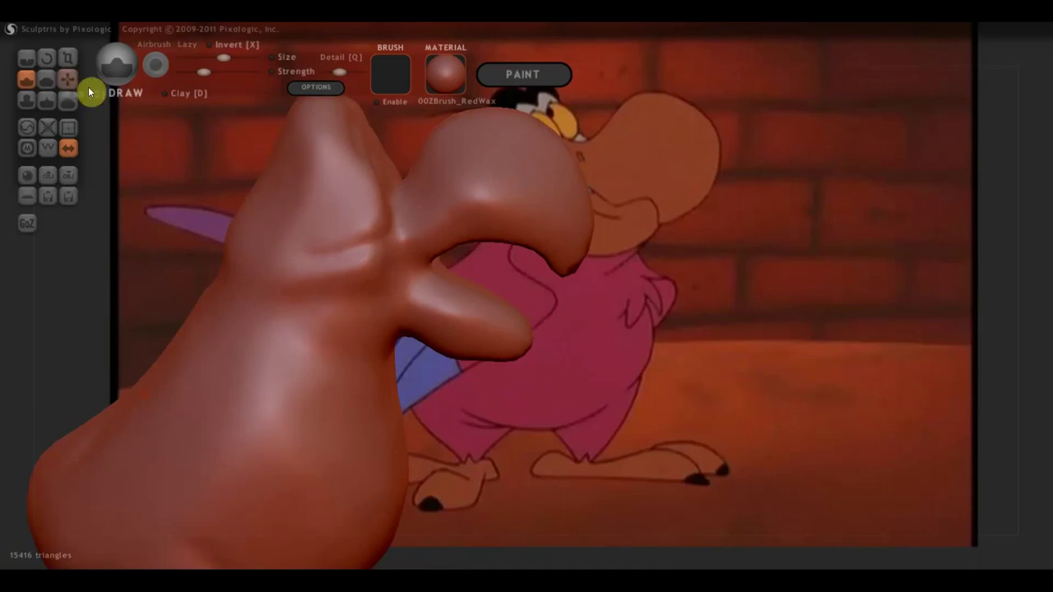
With the Grab brush, nudge the beak top and pull the lower beak down and outward.
left_click(68, 78)
mouse_move(439, 173)
left_mouse_down()
mouse_move(430, 160)
mouse_move(447, 176)
mouse_move(446, 164)
left_mouse_up()
mouse_move(443, 173)
right_mouse_down()
mouse_move(383, 226)
mouse_move(418, 211)
right_mouse_up()
mouse_move(468, 200)
left_mouse_down()
mouse_move(407, 145)
mouse_move(510, 193)
left_mouse_up()
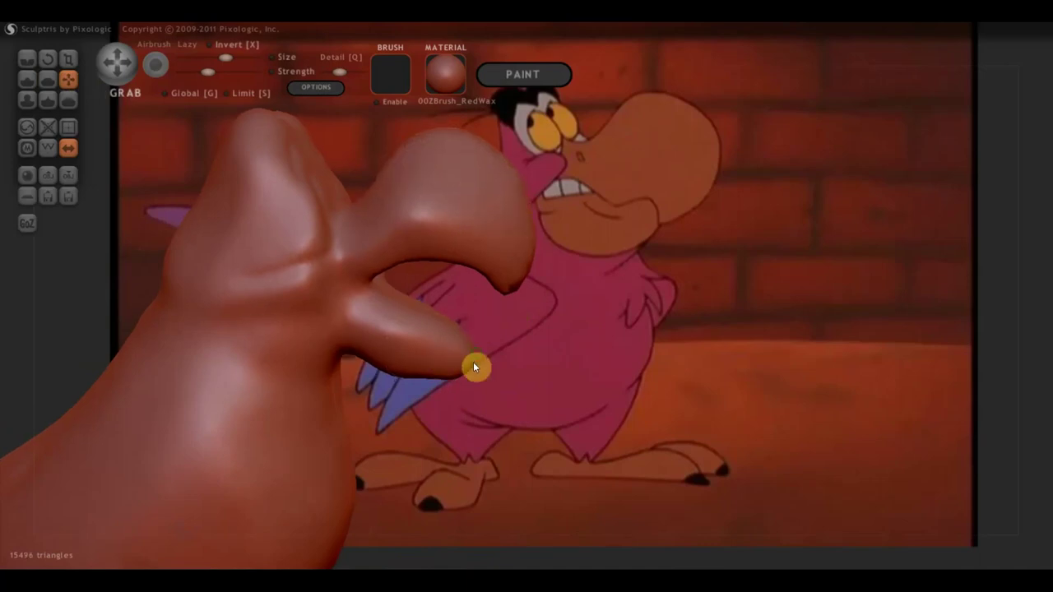
right_click_drag(475, 367, 432, 329)
left_click_drag(399, 327, 404, 370)
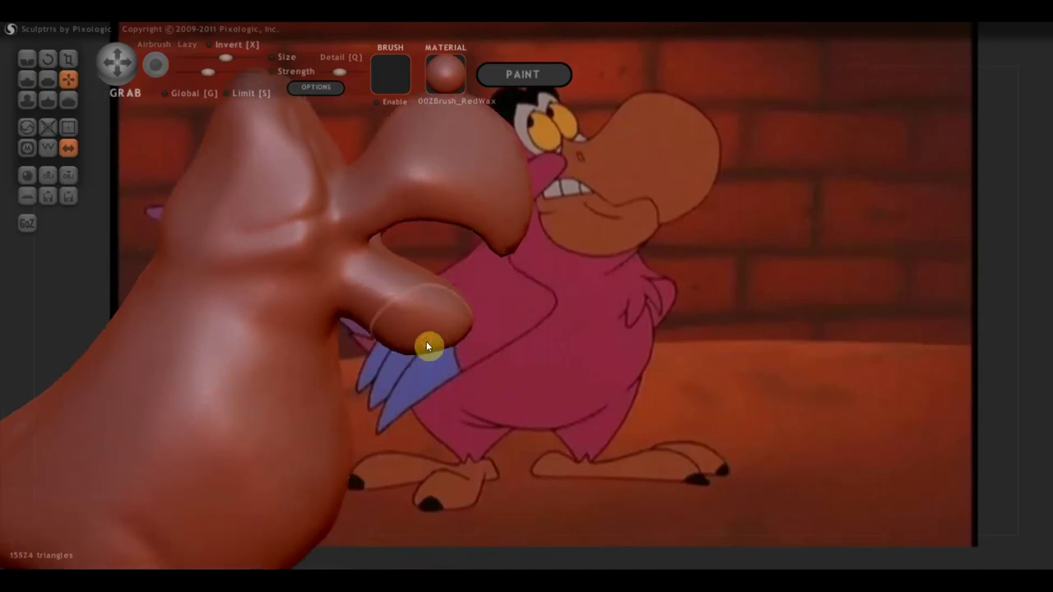
mouse_move(471, 340)
left_mouse_down()
mouse_move(463, 345)
mouse_move(515, 329)
mouse_move(484, 332)
mouse_move(421, 310)
left_mouse_up()
With a larger brush, pull the upper beak up and hook it downward.
scroll(419, 309, "down", 3)
scroll(359, 308, "down", 2)
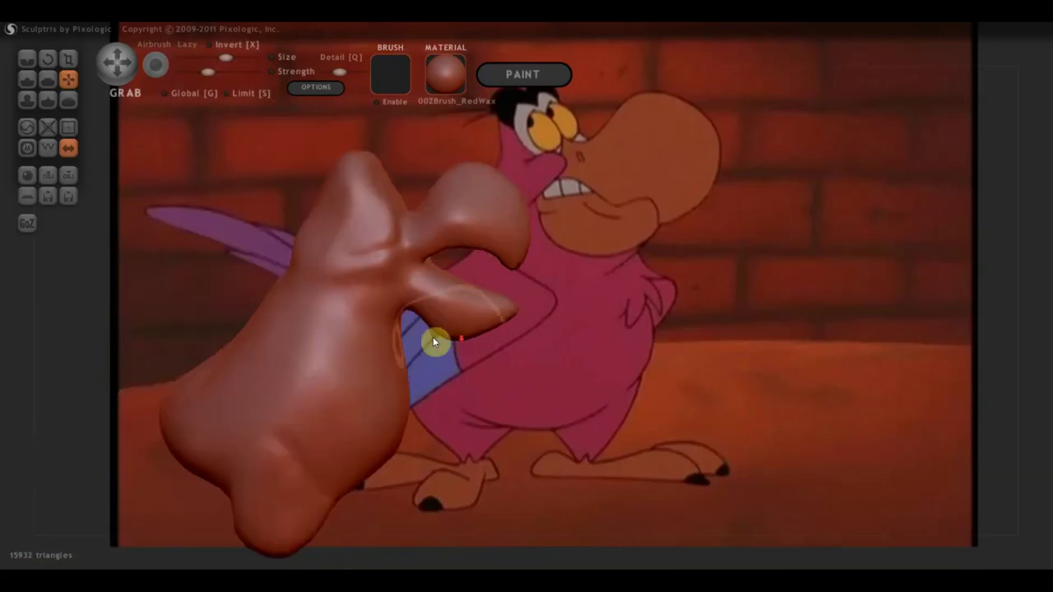
scroll(433, 337, "down", 2)
mouse_move(549, 343)
left_mouse_down()
mouse_move(404, 348)
mouse_move(407, 338)
mouse_move(492, 332)
mouse_move(473, 327)
left_mouse_up()
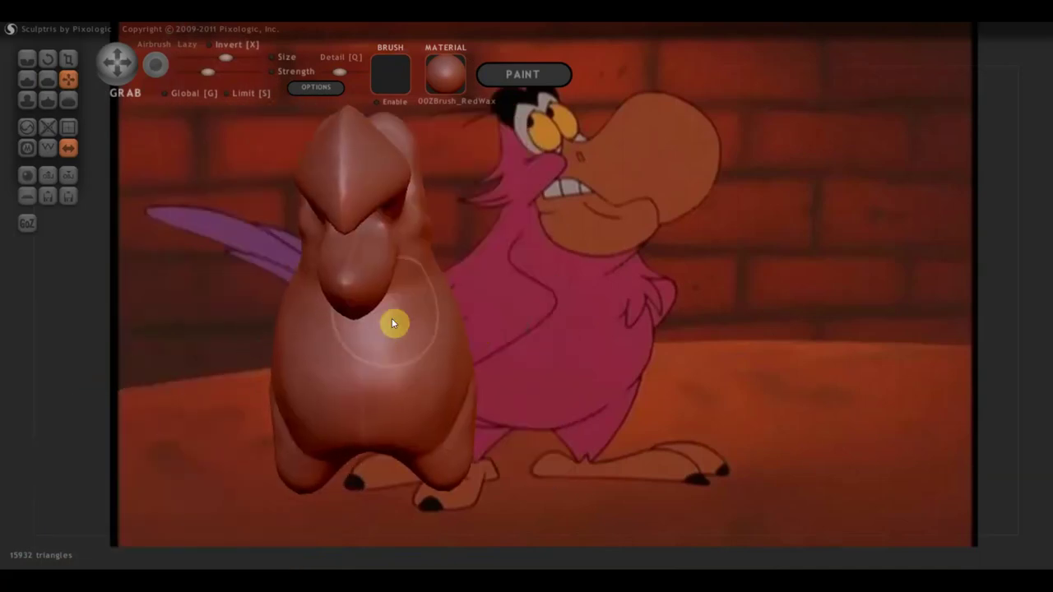
mouse_move(436, 262)
right_mouse_down()
mouse_move(368, 296)
mouse_move(408, 243)
mouse_move(474, 247)
mouse_move(531, 300)
right_mouse_up()
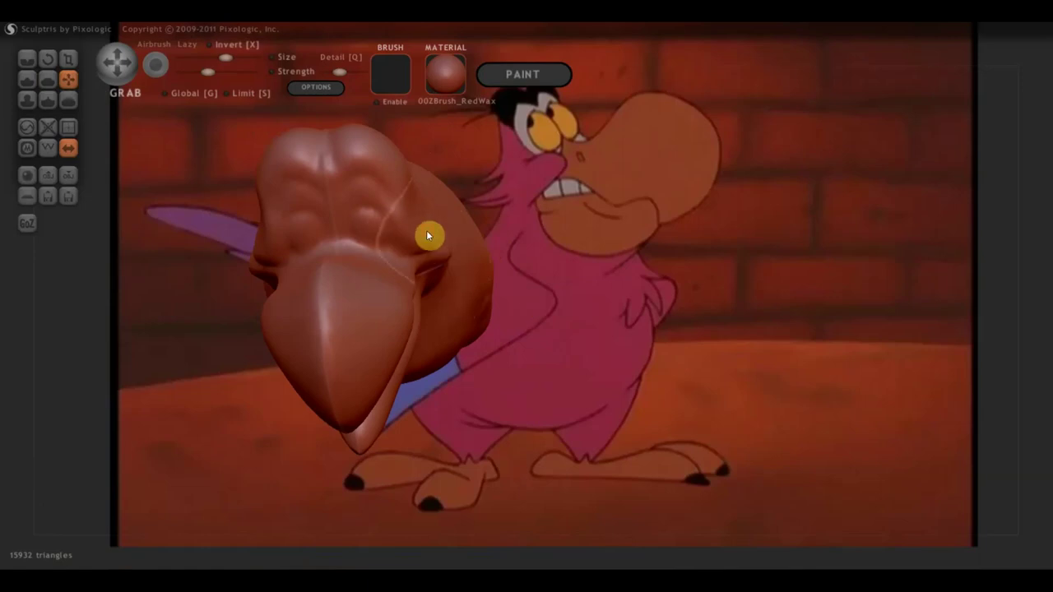
mouse_move(444, 241)
right_mouse_down()
mouse_move(517, 192)
mouse_move(607, 173)
mouse_move(602, 238)
mouse_move(646, 322)
mouse_move(667, 301)
mouse_move(641, 282)
right_mouse_up()
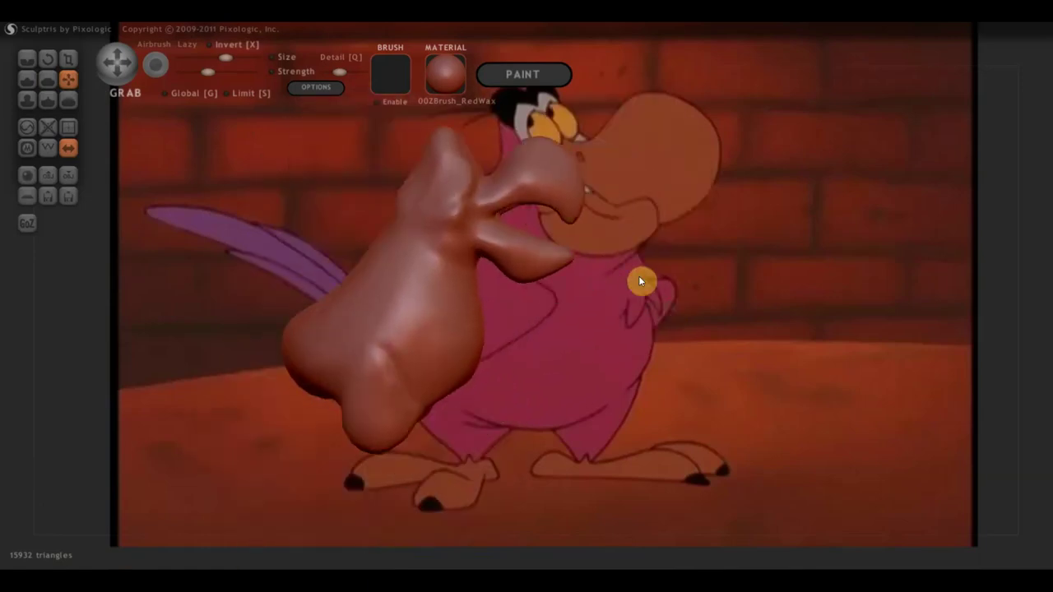
scroll(509, 288, "up", 3)
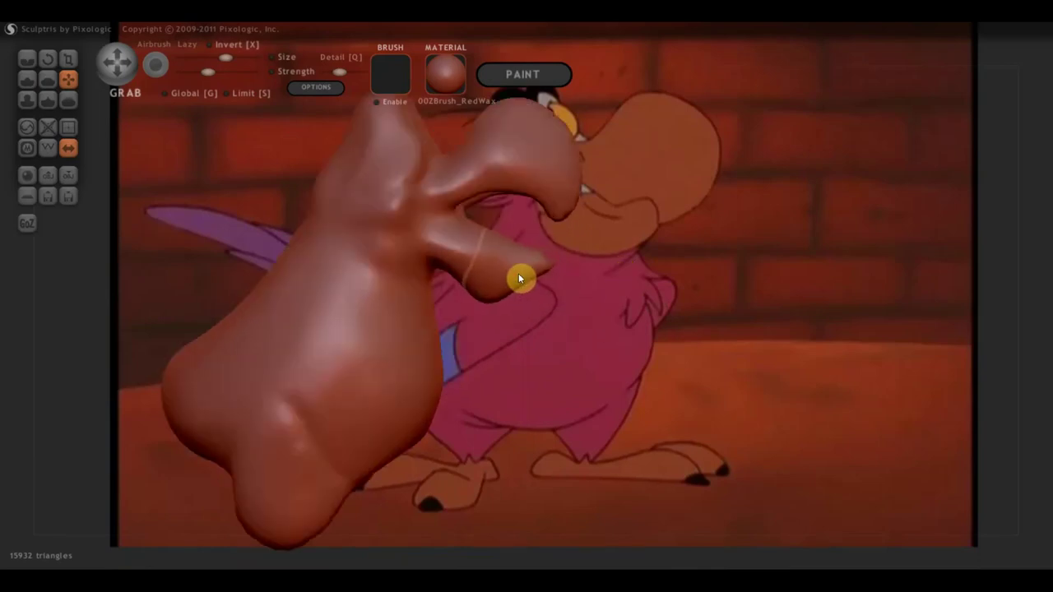
scroll(494, 312, "down", 3)
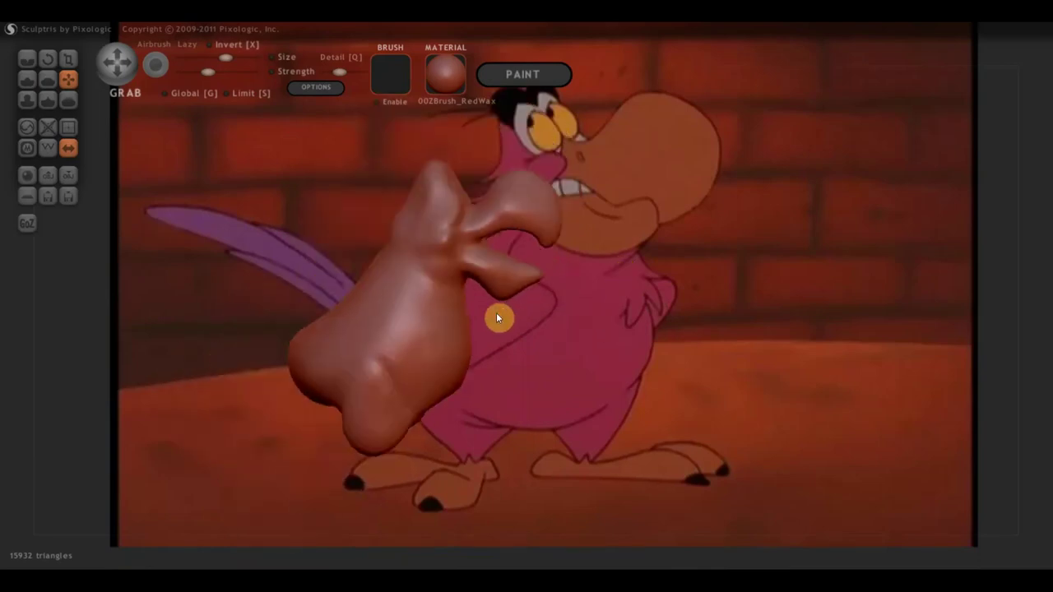
left_click(242, 60)
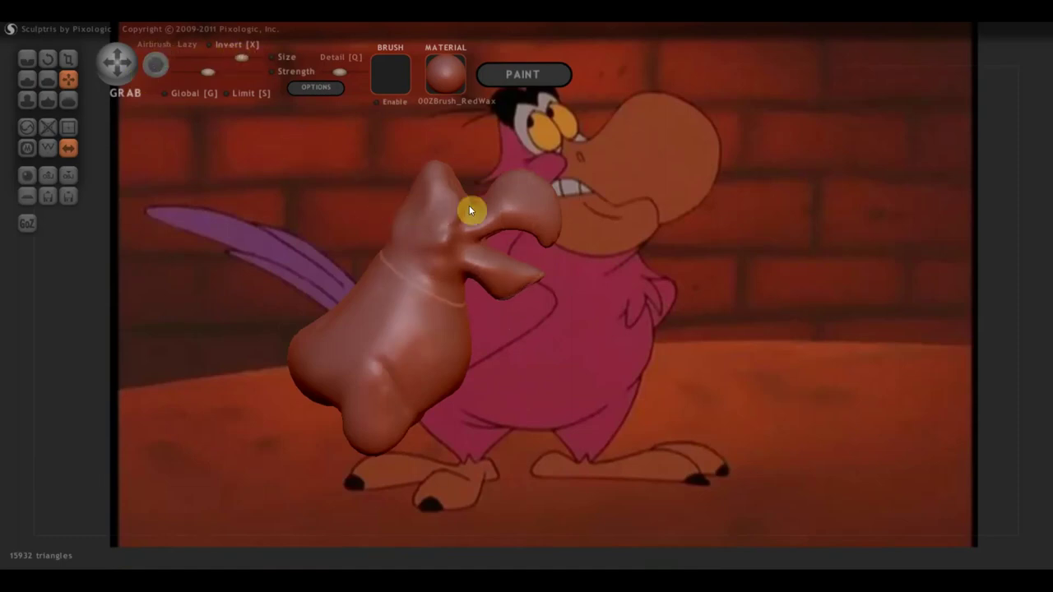
left_click_drag(469, 206, 478, 182)
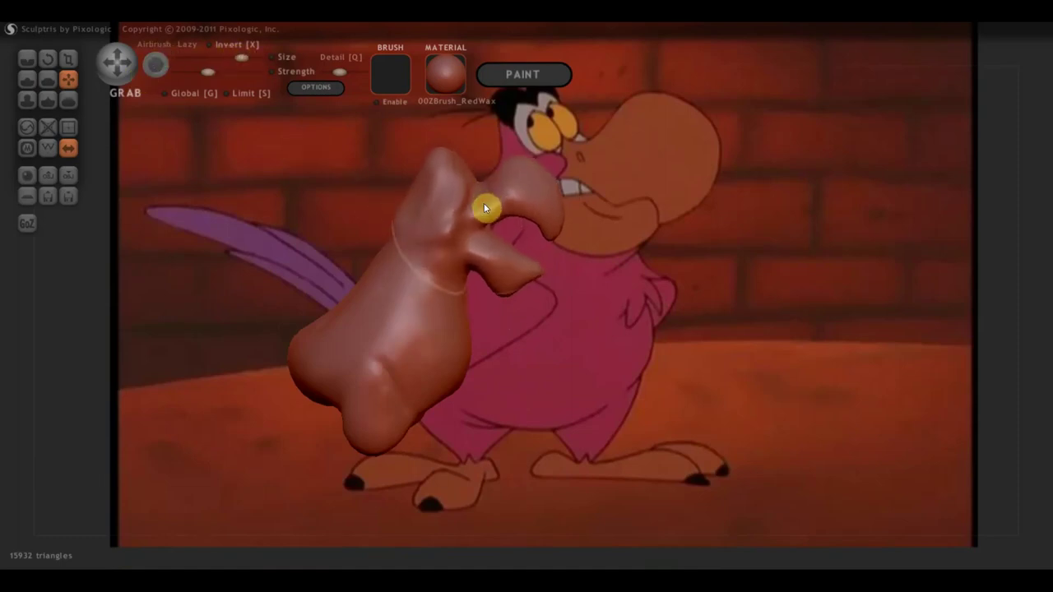
mouse_move(487, 191)
left_mouse_down()
mouse_move(474, 224)
mouse_move(489, 219)
mouse_move(482, 278)
mouse_move(492, 258)
left_mouse_up()
Enlarge the Grab brush and pull the head upward and the lower lobe left and down.
left_click_drag(241, 58, 248, 60)
mouse_move(428, 239)
left_mouse_down()
mouse_move(421, 197)
mouse_move(441, 167)
mouse_move(477, 178)
mouse_move(470, 171)
left_mouse_up()
mouse_move(399, 240)
left_mouse_down()
mouse_move(364, 261)
mouse_move(371, 277)
left_mouse_up()
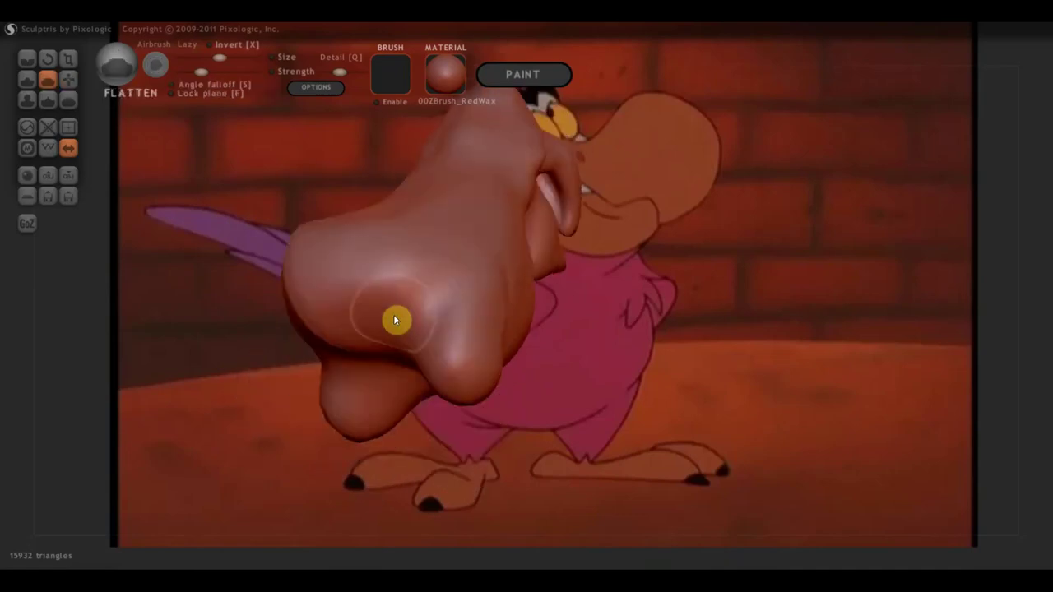
Flatten the left side of the beak and along its full length.
mouse_move(394, 315)
left_mouse_down()
mouse_move(324, 313)
mouse_move(327, 321)
left_mouse_up()
mouse_move(317, 273)
left_mouse_down()
mouse_move(330, 336)
mouse_move(353, 299)
mouse_move(390, 283)
mouse_move(459, 355)
mouse_move(479, 278)
mouse_move(396, 267)
mouse_move(320, 285)
left_mouse_up()
mouse_move(320, 285)
right_mouse_down()
mouse_move(403, 263)
mouse_move(387, 433)
right_mouse_up()
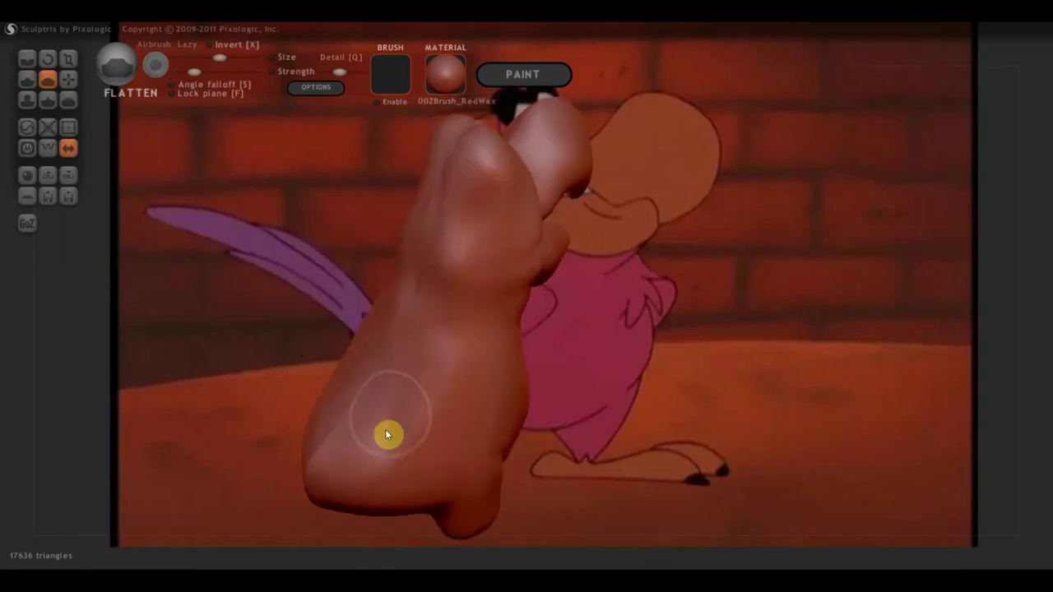
mouse_move(345, 458)
left_mouse_down()
mouse_move(454, 329)
mouse_move(440, 228)
mouse_move(452, 169)
mouse_move(486, 221)
left_mouse_up()
mouse_move(487, 222)
right_mouse_down()
mouse_move(459, 228)
mouse_move(395, 203)
mouse_move(492, 236)
right_mouse_up()
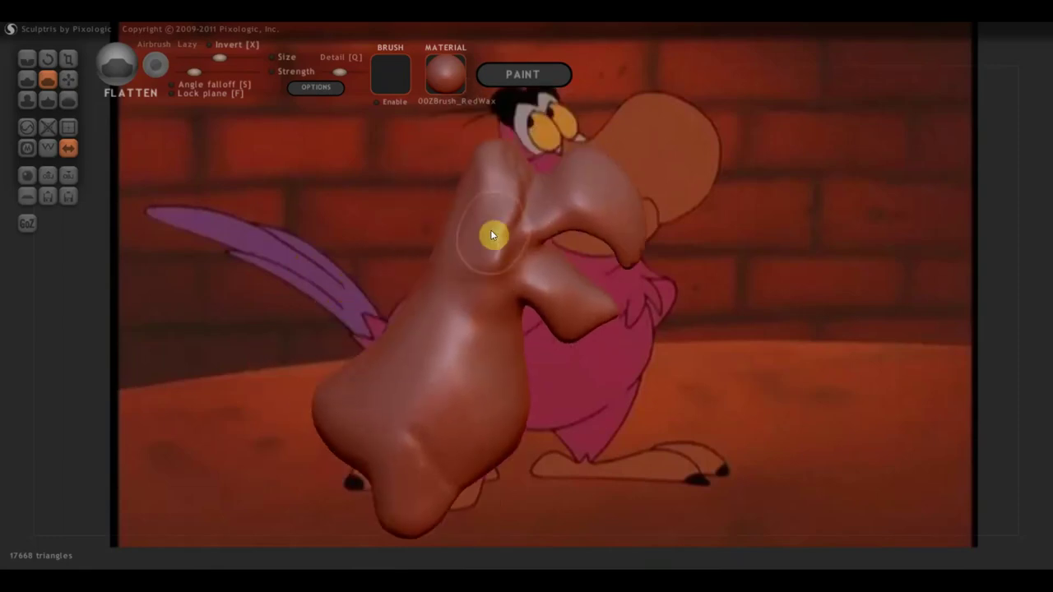
Crease detail lines into the beak from the top and in profile.
key("c")
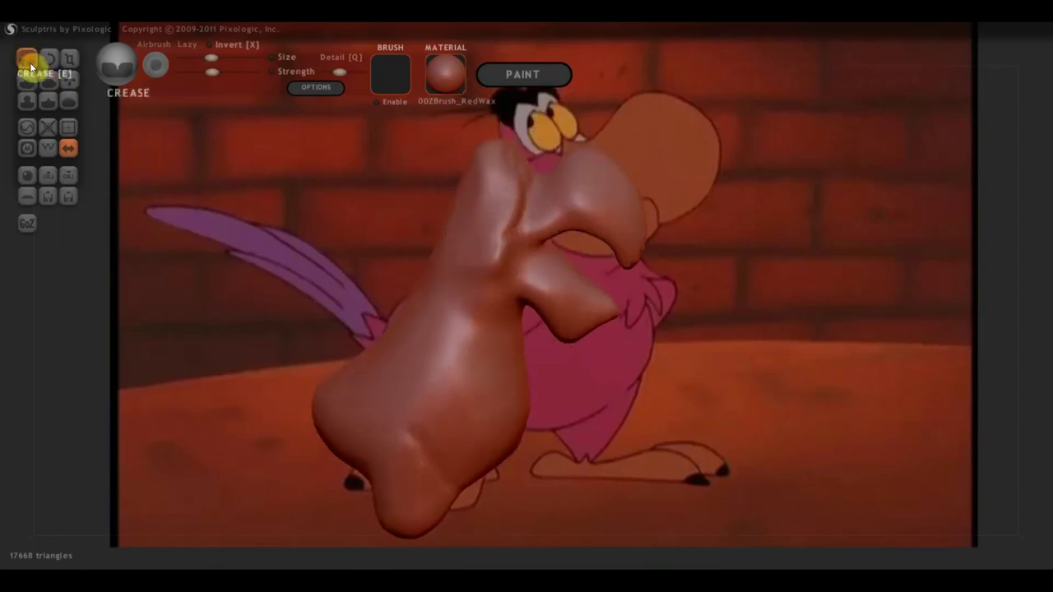
mouse_move(482, 231)
left_mouse_down()
mouse_move(505, 247)
mouse_move(447, 259)
mouse_move(487, 261)
mouse_move(453, 277)
mouse_move(508, 263)
mouse_move(515, 301)
mouse_move(518, 259)
left_mouse_up()
left_click_drag(525, 214, 526, 249)
mouse_move(526, 248)
right_mouse_down()
mouse_move(457, 254)
mouse_move(376, 230)
mouse_move(454, 266)
mouse_move(468, 284)
mouse_move(460, 310)
mouse_move(431, 296)
right_mouse_up()
left_click_drag(431, 297, 495, 320)
left_click_drag(428, 310, 500, 329)
mouse_move(501, 329)
right_mouse_down()
mouse_move(571, 348)
mouse_move(503, 307)
right_mouse_up()
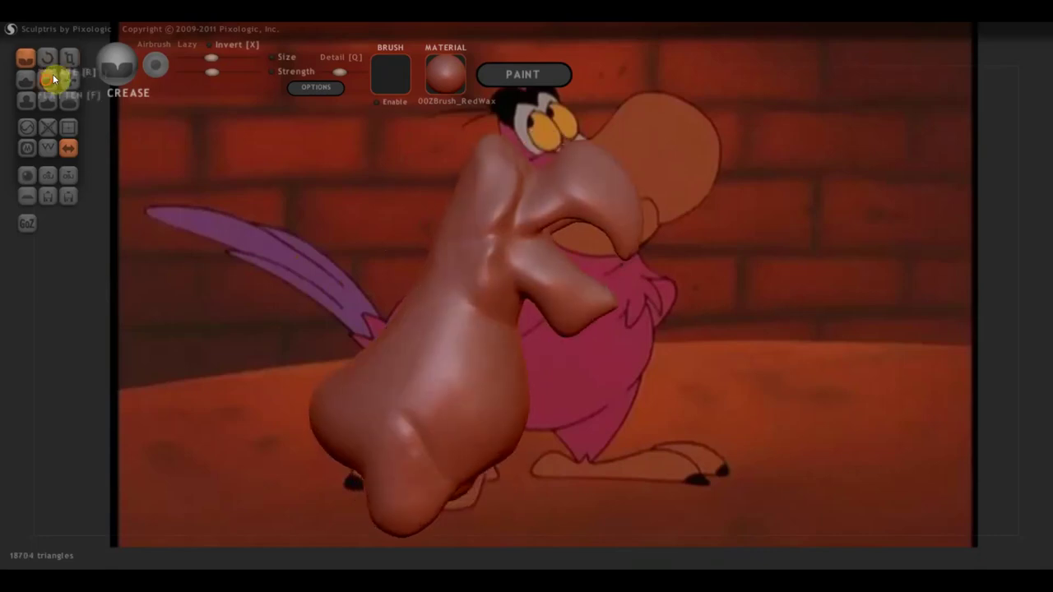
Flatten the beak surface up close, the neck and the beak underside.
left_click(52, 74)
scroll(396, 226, "up", 3)
mouse_move(462, 196)
left_mouse_down()
mouse_move(467, 264)
mouse_move(475, 182)
mouse_move(456, 277)
mouse_move(472, 285)
mouse_move(461, 292)
mouse_move(522, 148)
mouse_move(475, 242)
mouse_move(485, 320)
mouse_move(529, 265)
mouse_move(520, 239)
mouse_move(558, 259)
left_mouse_up()
mouse_move(557, 258)
right_mouse_down()
mouse_move(561, 314)
mouse_move(548, 326)
right_mouse_up()
mouse_move(548, 327)
left_mouse_down()
mouse_move(569, 324)
mouse_move(538, 270)
mouse_move(531, 295)
mouse_move(584, 318)
left_mouse_up()
right_click_drag(584, 318, 559, 334)
Flatten the beak underside, cheek and neck, then scale the model slightly.
right_click_drag(485, 287, 447, 294)
mouse_move(446, 291)
left_mouse_down()
mouse_move(376, 263)
mouse_move(425, 268)
mouse_move(486, 247)
left_mouse_up()
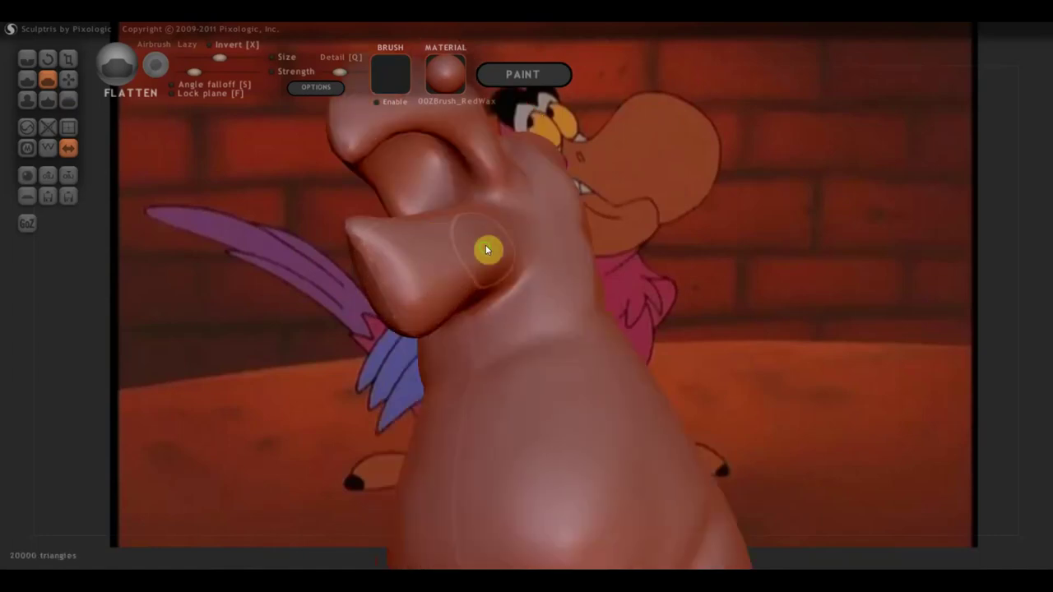
right_click_drag(485, 245, 483, 270)
left_click_drag(483, 271, 485, 252)
mouse_move(486, 289)
right_mouse_down()
mouse_move(469, 293)
mouse_move(482, 279)
right_mouse_up()
left_click_drag(519, 214, 540, 341)
mouse_move(541, 341)
right_mouse_down()
mouse_move(548, 254)
mouse_move(623, 317)
right_mouse_up()
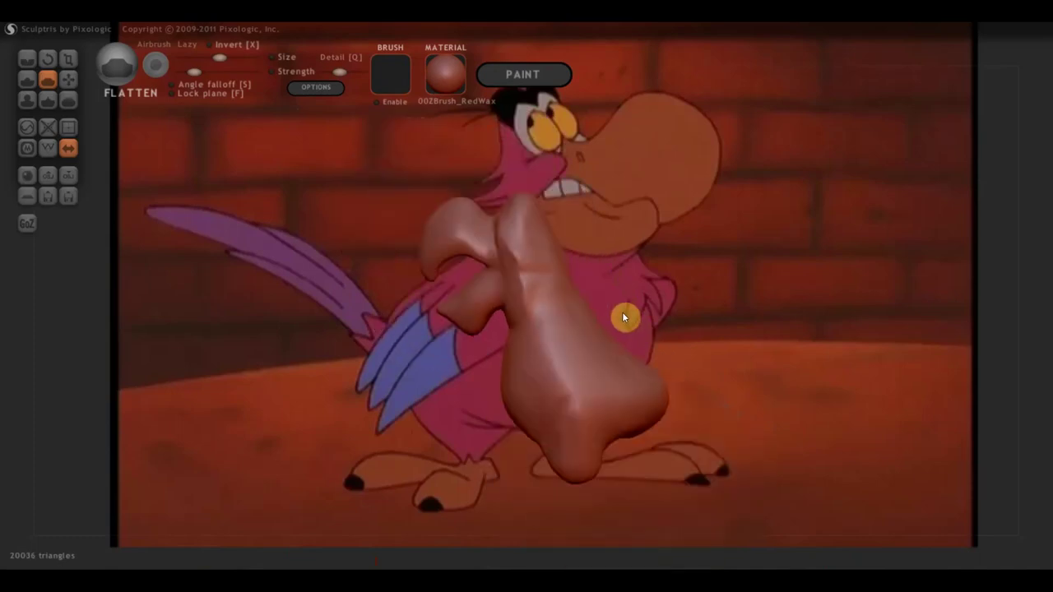
mouse_move(652, 349)
right_mouse_down()
mouse_move(641, 304)
mouse_move(933, 292)
mouse_move(845, 301)
right_mouse_up()
left_click_drag(844, 301, 825, 312)
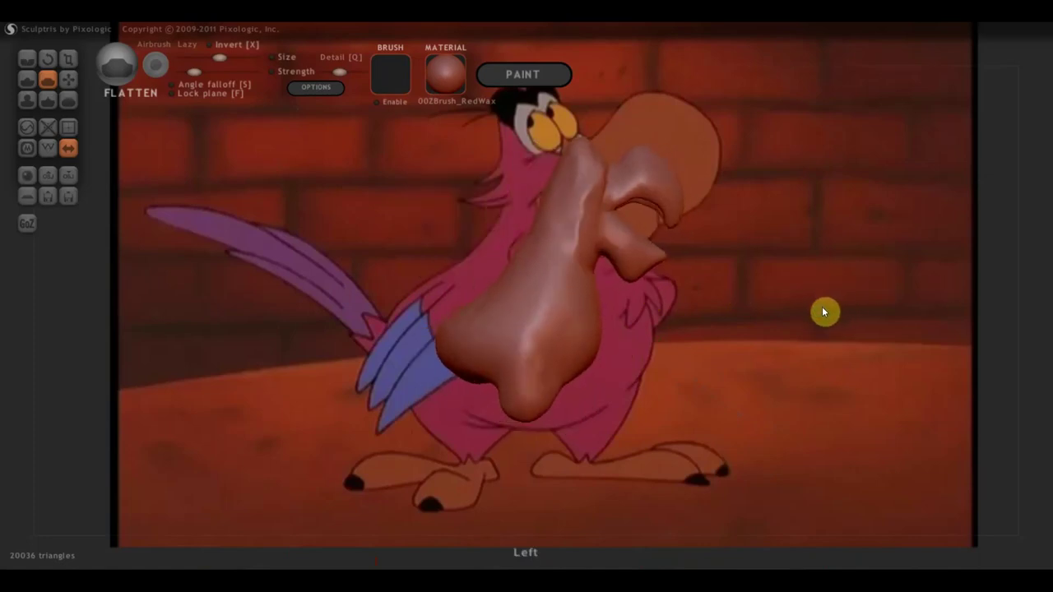
left_click(68, 60)
mouse_move(398, 270)
left_mouse_down()
mouse_move(498, 308)
mouse_move(497, 323)
left_mouse_up()
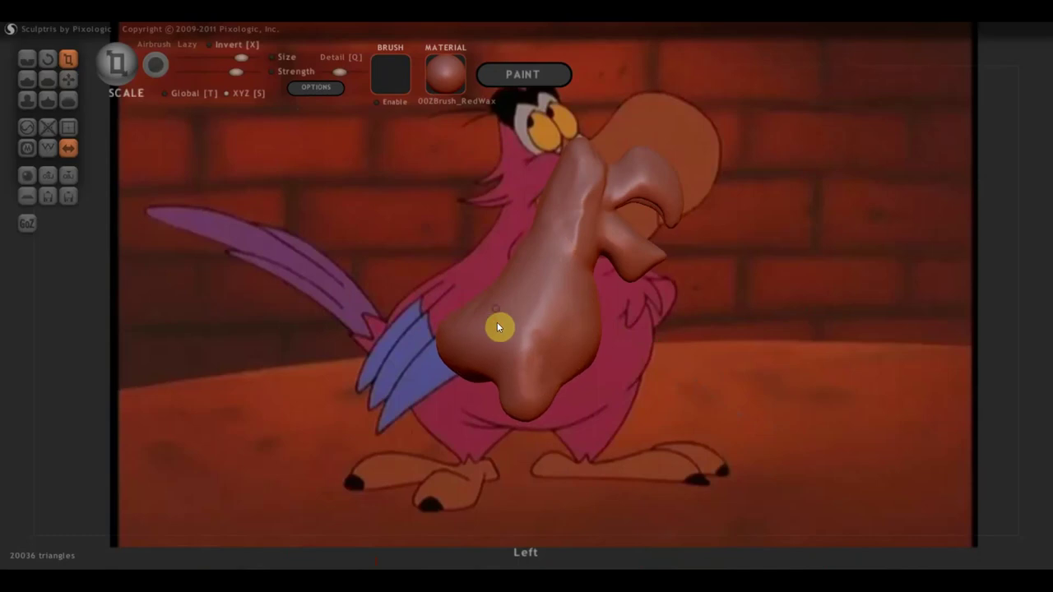
Toggle the mask off, then Grab-pull the beak tip into shape.
left_click(183, 193, "ctrl")
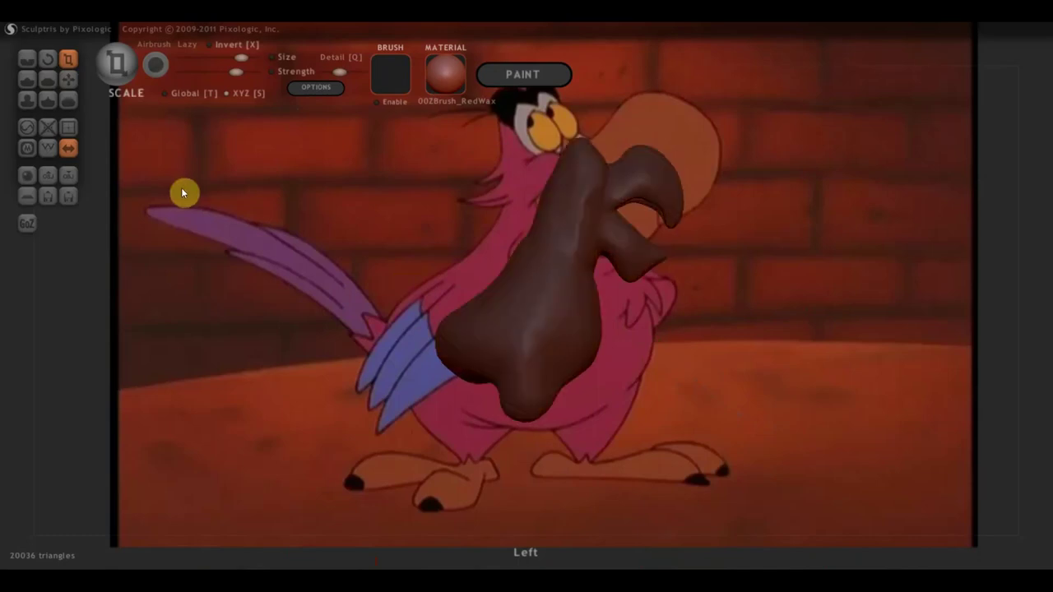
left_click(183, 193, "ctrl")
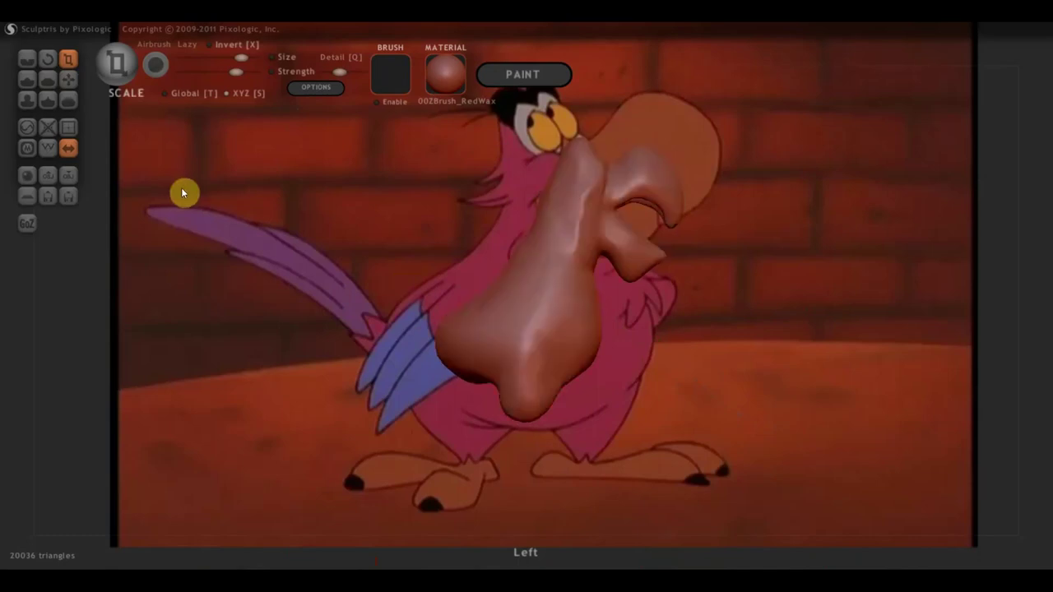
left_click(75, 80)
left_click_drag(493, 298, 529, 380)
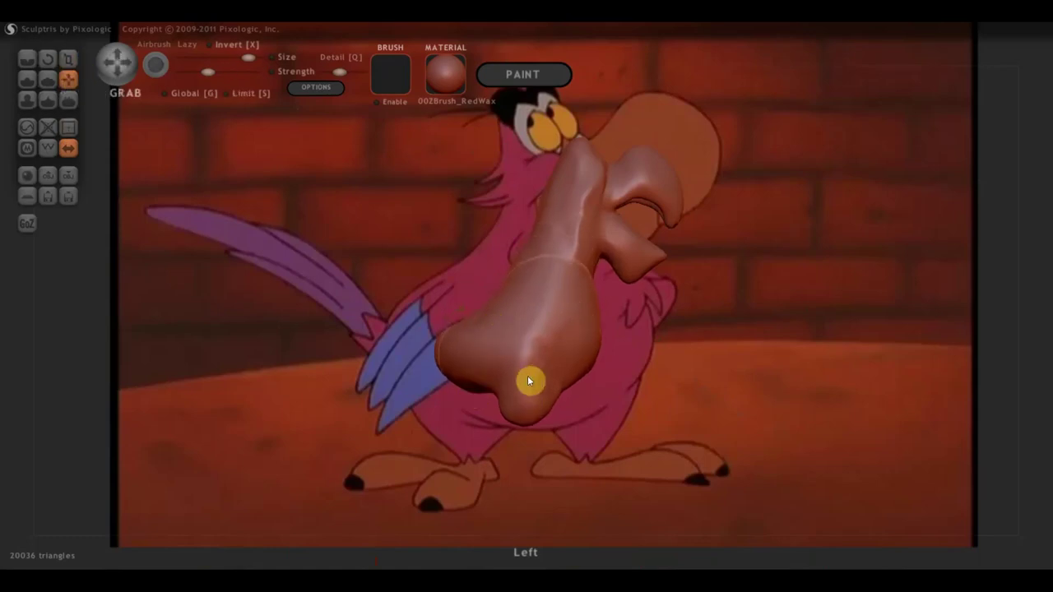
mouse_move(687, 385)
left_mouse_down()
mouse_move(529, 389)
mouse_move(675, 400)
left_mouse_up()
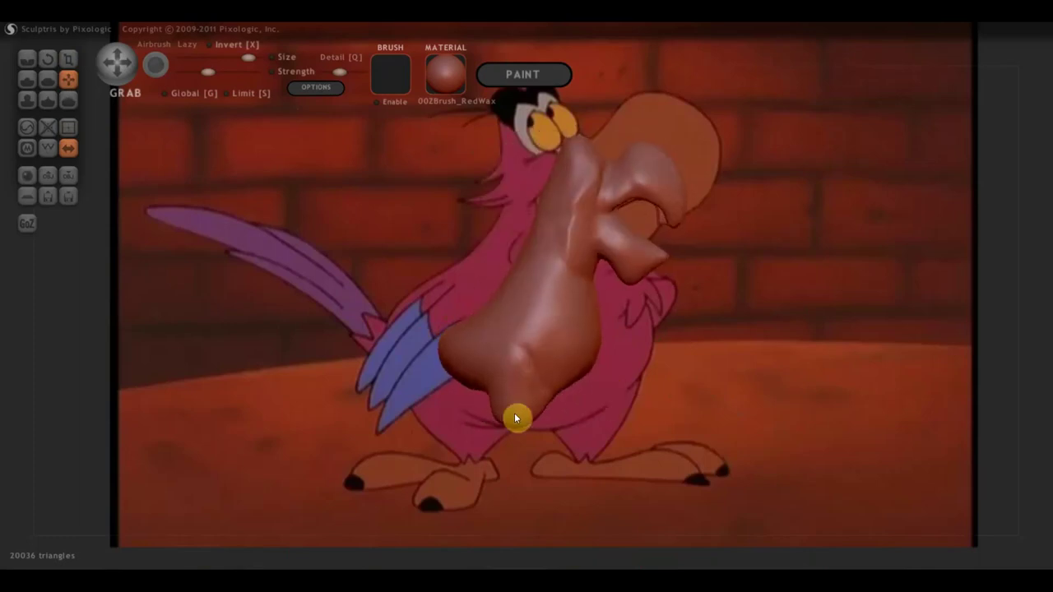
Flatten the underside and surface of the beak tip.
left_click(46, 79)
scroll(599, 438, "up", 5)
mouse_move(599, 437)
right_mouse_down()
mouse_move(647, 388)
mouse_move(590, 431)
right_mouse_up()
mouse_move(590, 430)
left_mouse_down()
mouse_move(613, 449)
mouse_move(571, 442)
left_mouse_up()
mouse_move(571, 442)
right_mouse_down()
mouse_move(704, 422)
mouse_move(606, 489)
mouse_move(541, 414)
right_mouse_up()
left_click_drag(540, 413, 521, 404)
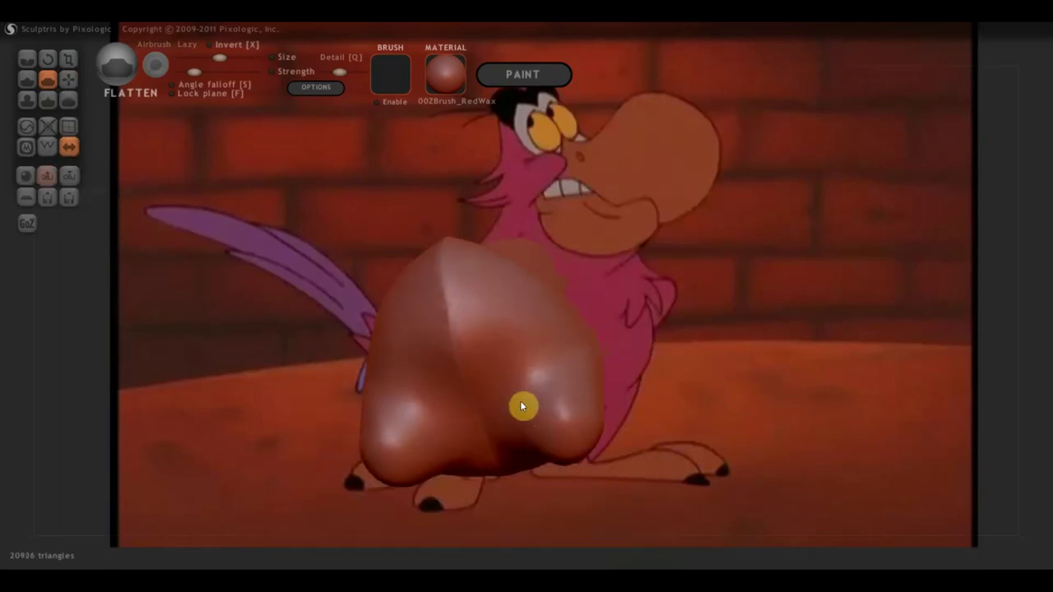
Carve several crease lines along the beak, rotating to inspect it.
left_click(28, 60)
right_click_drag(404, 403, 515, 385)
mouse_move(516, 386)
left_mouse_down()
mouse_move(529, 360)
mouse_move(522, 377)
mouse_move(583, 337)
left_mouse_up()
mouse_move(583, 336)
right_mouse_down()
mouse_move(620, 369)
mouse_move(578, 403)
mouse_move(488, 338)
right_mouse_up()
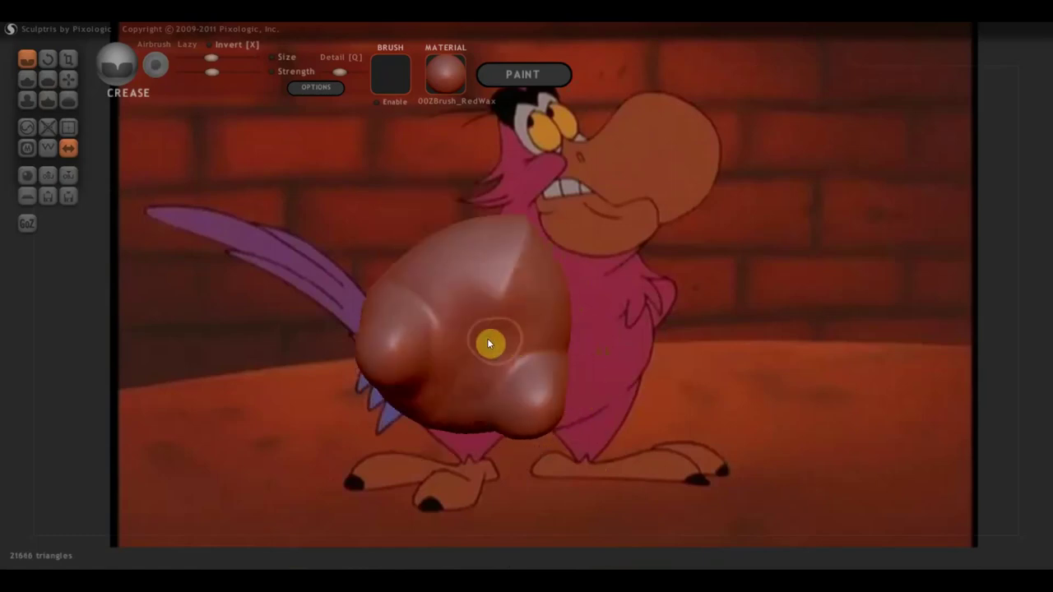
left_click_drag(394, 291, 466, 354)
mouse_move(487, 360)
right_mouse_down()
mouse_move(597, 412)
mouse_move(635, 465)
mouse_move(625, 457)
right_mouse_up()
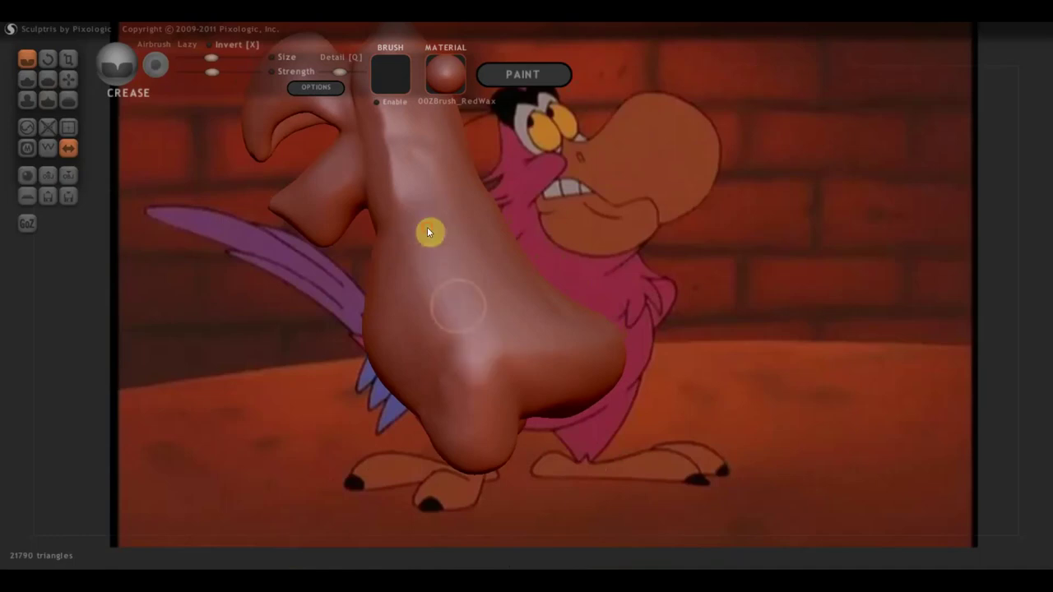
mouse_move(486, 365)
right_mouse_down()
mouse_move(503, 327)
mouse_move(478, 234)
mouse_move(590, 334)
mouse_move(573, 332)
right_mouse_up()
With a smaller Grab brush, pull the curled lobe tip up and right.
left_click(68, 78)
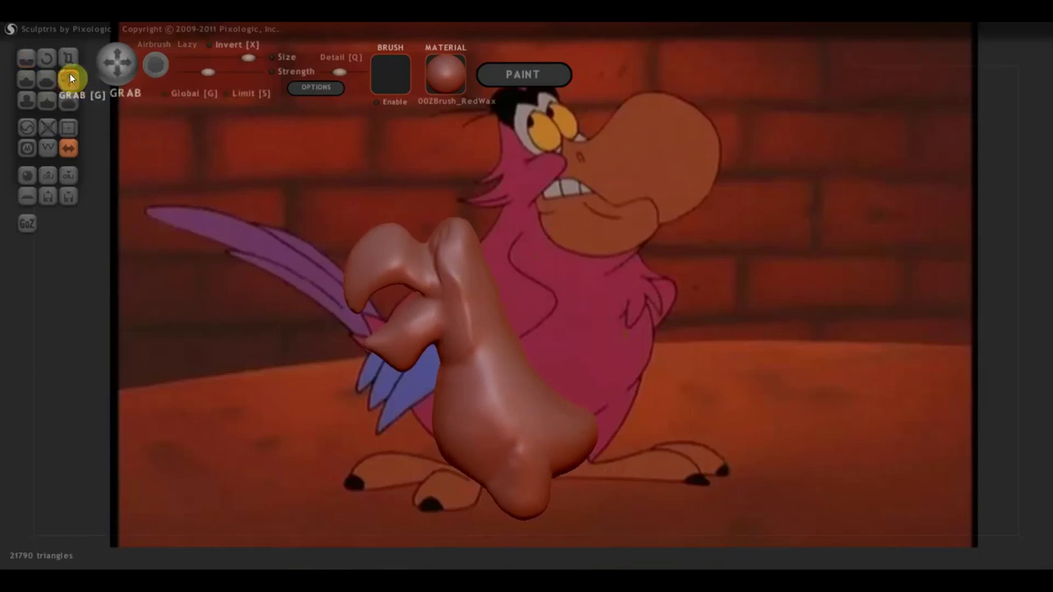
right_click_drag(395, 198, 481, 235)
left_click_drag(247, 58, 226, 58)
mouse_move(431, 197)
left_mouse_down()
mouse_move(470, 174)
mouse_move(436, 204)
mouse_move(463, 181)
mouse_move(458, 244)
mouse_move(459, 203)
left_mouse_up()
mouse_move(543, 143)
left_mouse_down()
mouse_move(549, 335)
mouse_move(587, 340)
mouse_move(752, 303)
mouse_move(758, 268)
mouse_move(730, 286)
mouse_move(597, 303)
mouse_move(420, 283)
left_mouse_up()
Build up and enlarge the bulge on the left lobe tip with the Draw brush.
left_click(27, 79)
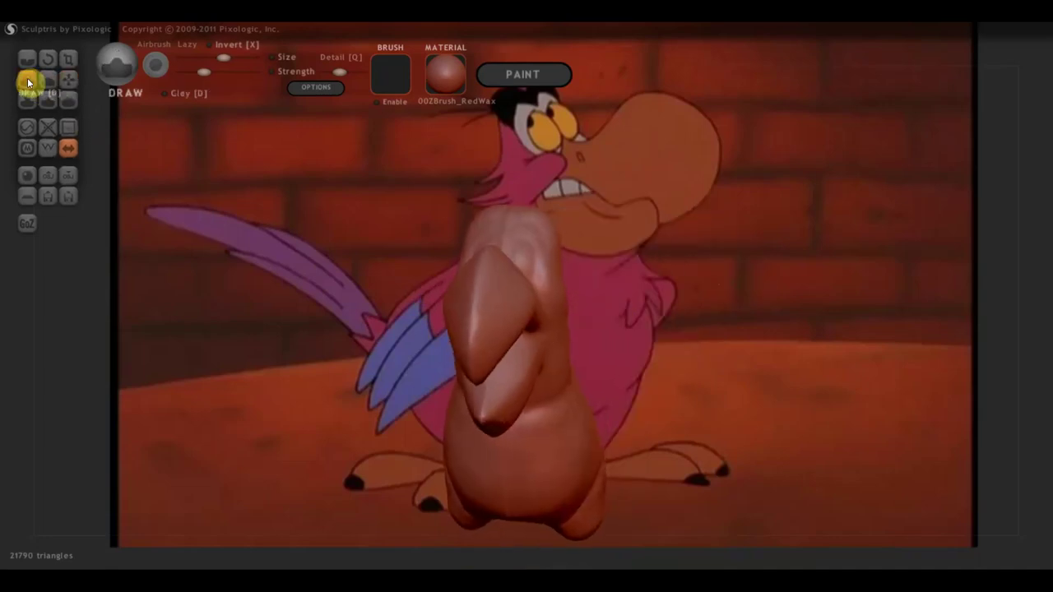
mouse_move(239, 173)
left_mouse_down()
mouse_move(493, 317)
mouse_move(447, 294)
mouse_move(440, 266)
mouse_move(417, 330)
mouse_move(425, 272)
mouse_move(470, 285)
mouse_move(427, 276)
left_mouse_up()
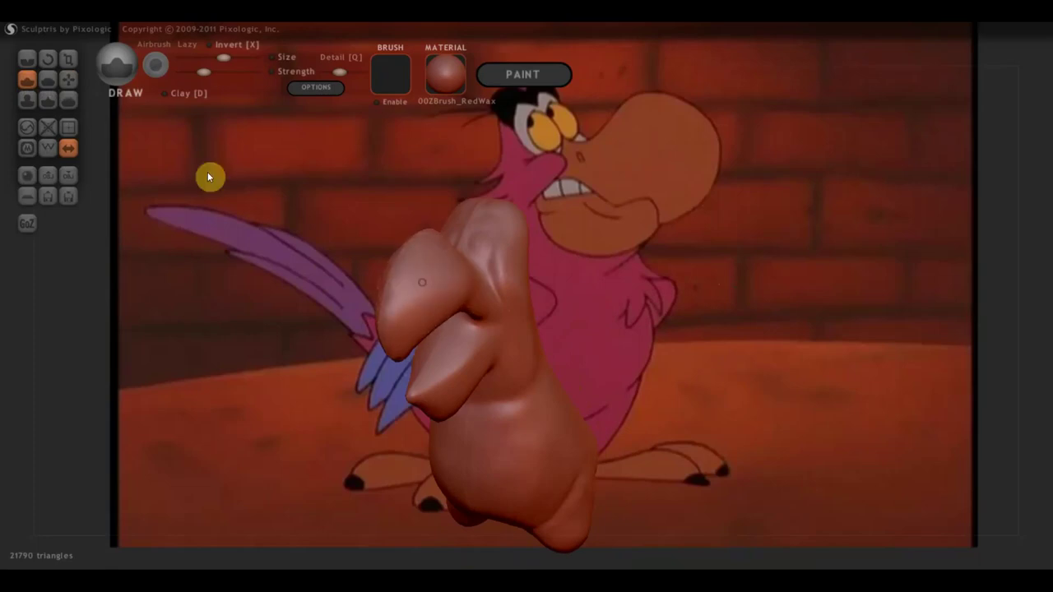
right_click_drag(393, 291, 333, 296)
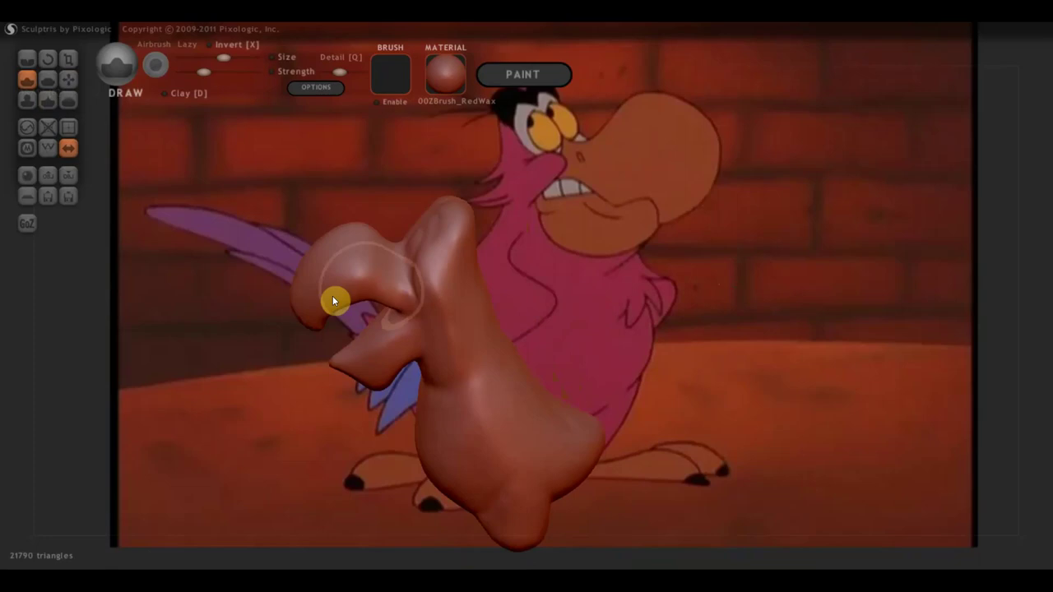
mouse_move(321, 315)
left_mouse_down()
mouse_move(364, 277)
mouse_move(337, 254)
mouse_move(316, 289)
left_mouse_up()
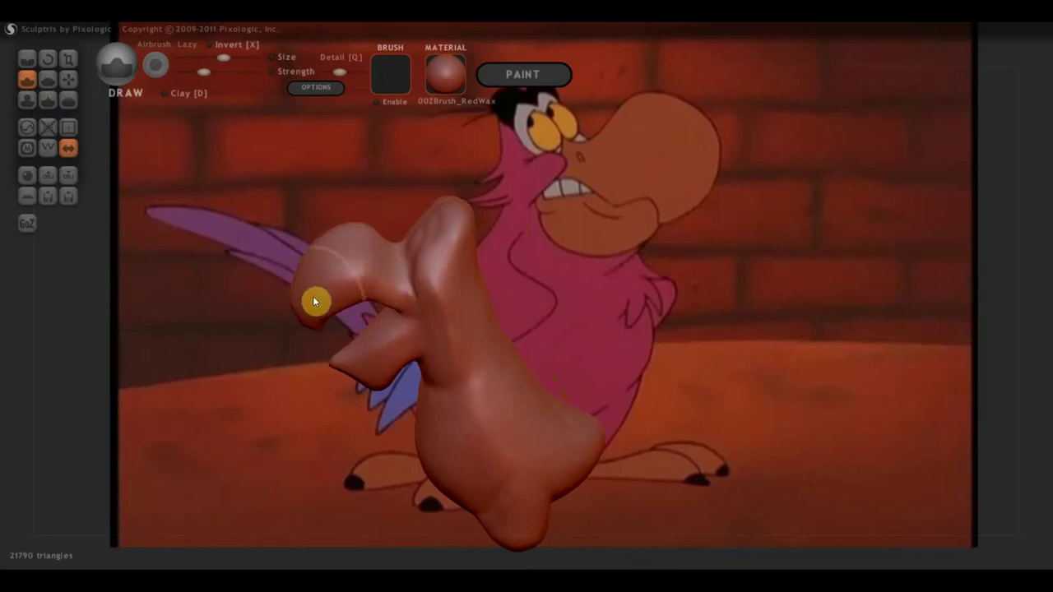
scroll(387, 362, "up", 3)
mouse_move(387, 356)
right_mouse_down()
mouse_move(373, 360)
mouse_move(344, 327)
right_mouse_up()
mouse_move(308, 331)
left_mouse_down()
mouse_move(358, 340)
mouse_move(364, 304)
mouse_move(322, 312)
mouse_move(346, 328)
left_mouse_up()
mouse_move(383, 327)
right_mouse_down()
mouse_move(393, 308)
mouse_move(336, 297)
right_mouse_up()
mouse_move(337, 297)
left_mouse_down()
mouse_move(322, 320)
mouse_move(353, 308)
left_mouse_up()
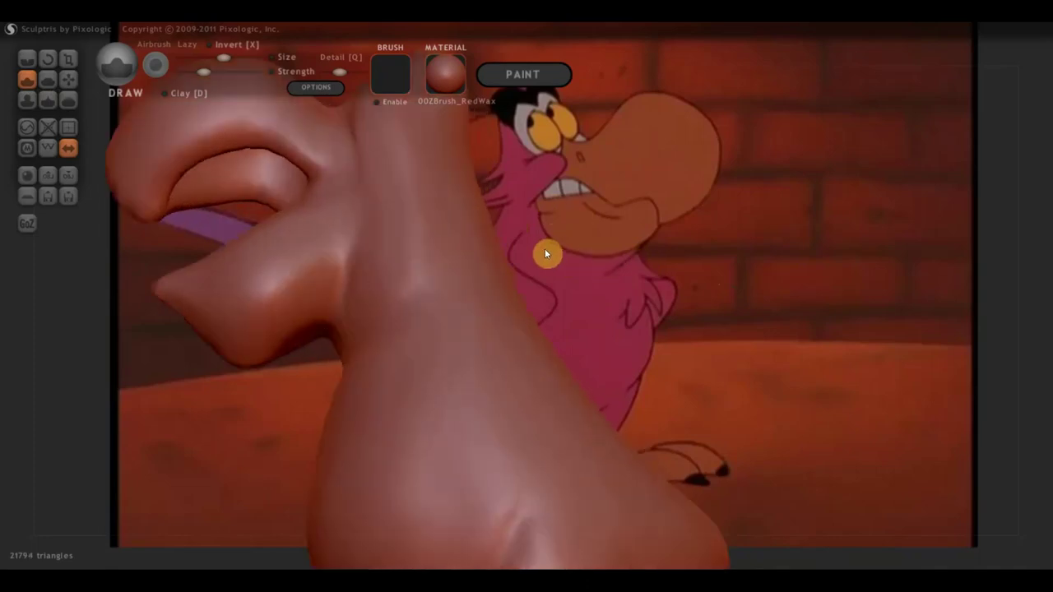
Add raised ridges along the neck with Draw strokes.
mouse_move(332, 342)
left_mouse_down()
mouse_move(305, 334)
mouse_move(327, 289)
mouse_move(334, 327)
mouse_move(344, 278)
left_mouse_up()
right_click_drag(343, 278, 456, 315)
mouse_move(455, 316)
left_mouse_down()
mouse_move(354, 273)
mouse_move(319, 278)
mouse_move(280, 263)
mouse_move(298, 275)
left_mouse_up()
mouse_move(298, 275)
right_mouse_down()
mouse_move(258, 323)
mouse_move(428, 349)
mouse_move(550, 338)
mouse_move(561, 346)
mouse_move(534, 386)
mouse_move(595, 388)
right_mouse_up()
scroll(257, 322, "down", 5)
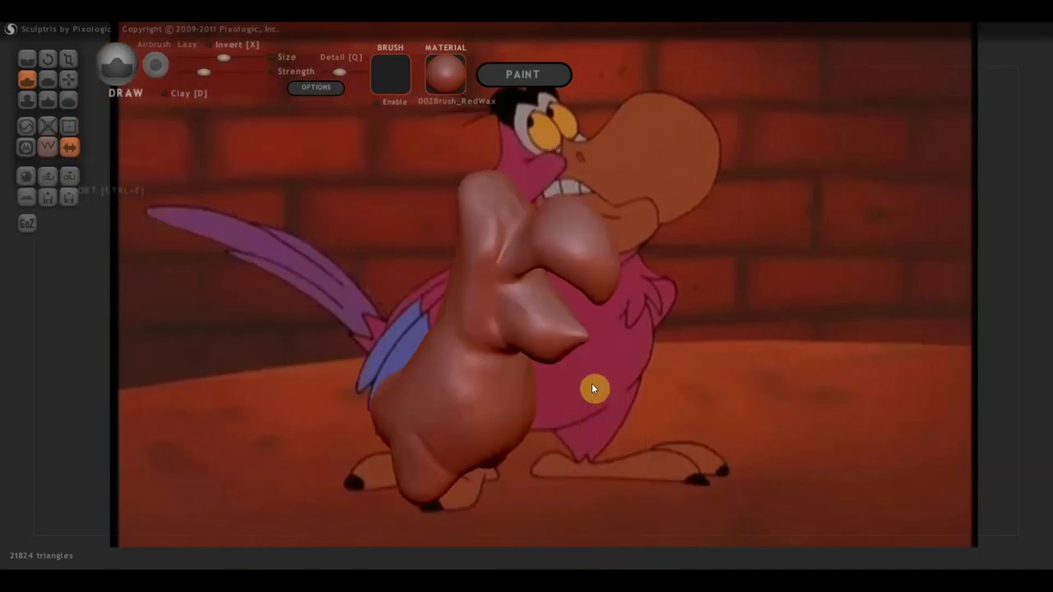
left_click(27, 58)
right_click_drag(460, 345, 489, 323)
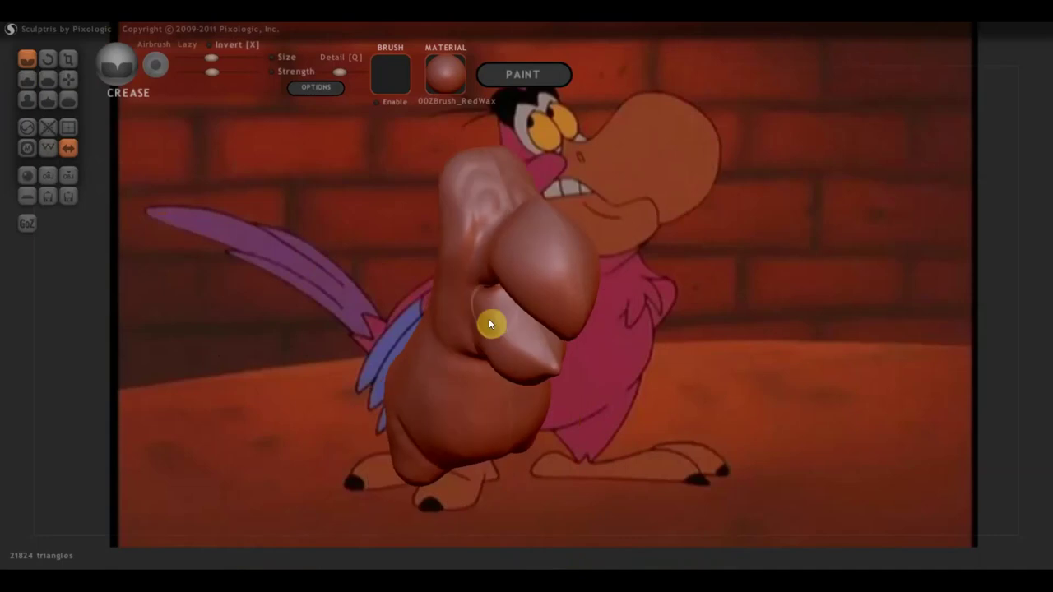
Carve short crease strokes into the beak surface, including a downward line.
mouse_move(551, 360)
right_mouse_down()
mouse_move(515, 321)
mouse_move(607, 252)
mouse_move(565, 318)
right_mouse_up()
left_click_drag(565, 318, 513, 323)
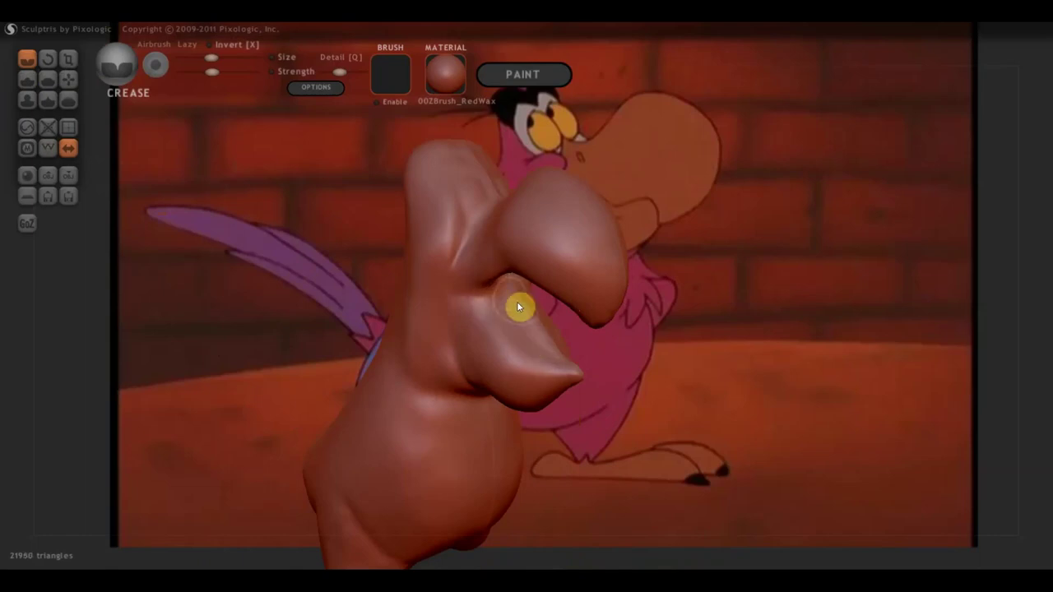
left_click_drag(528, 344, 521, 339)
mouse_move(522, 339)
right_mouse_down()
mouse_move(452, 320)
mouse_move(541, 332)
right_mouse_up()
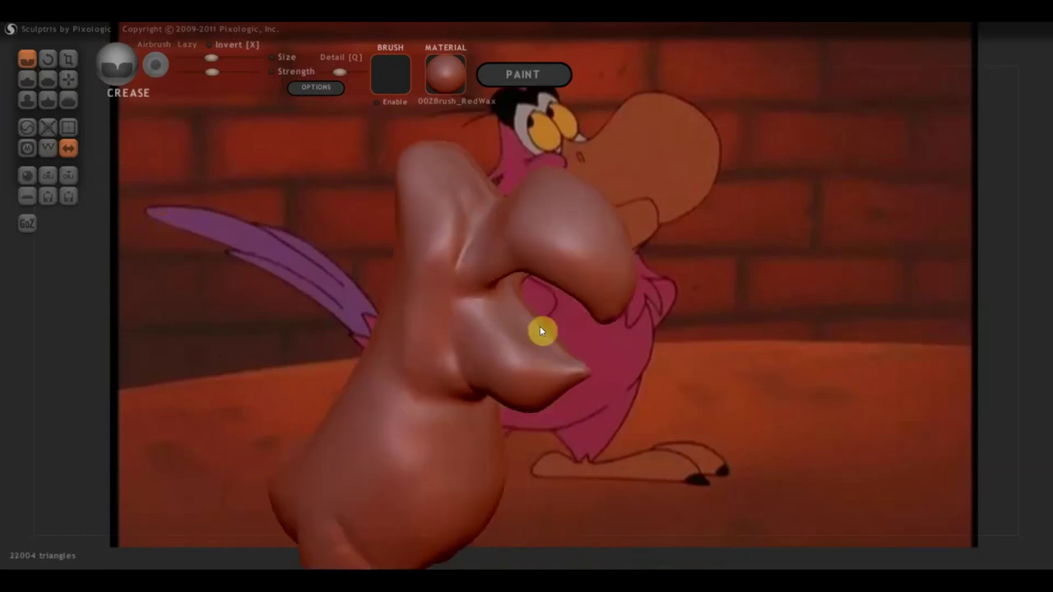
mouse_move(565, 376)
right_mouse_down()
mouse_move(522, 369)
mouse_move(564, 367)
mouse_move(514, 295)
right_mouse_up()
left_click_drag(513, 292, 502, 343)
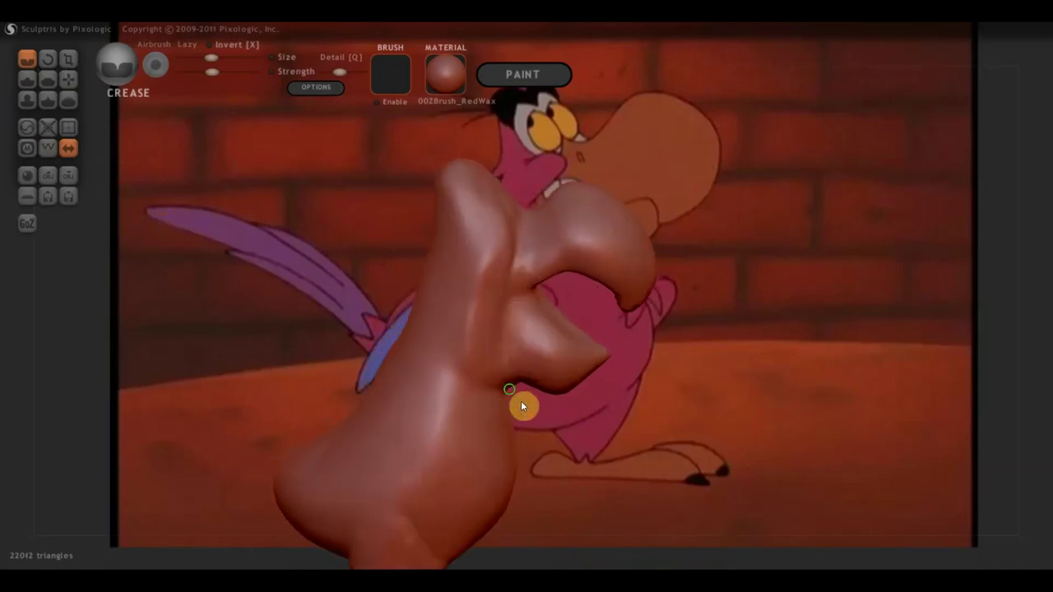
right_click_drag(521, 404, 468, 346)
Crease along the beak tip, orbiting to check the shape.
mouse_move(444, 277)
left_mouse_down()
mouse_move(431, 322)
mouse_move(491, 384)
left_mouse_up()
mouse_move(492, 384)
right_mouse_down()
mouse_move(255, 416)
mouse_move(361, 409)
mouse_move(141, 390)
mouse_move(292, 423)
right_mouse_up()
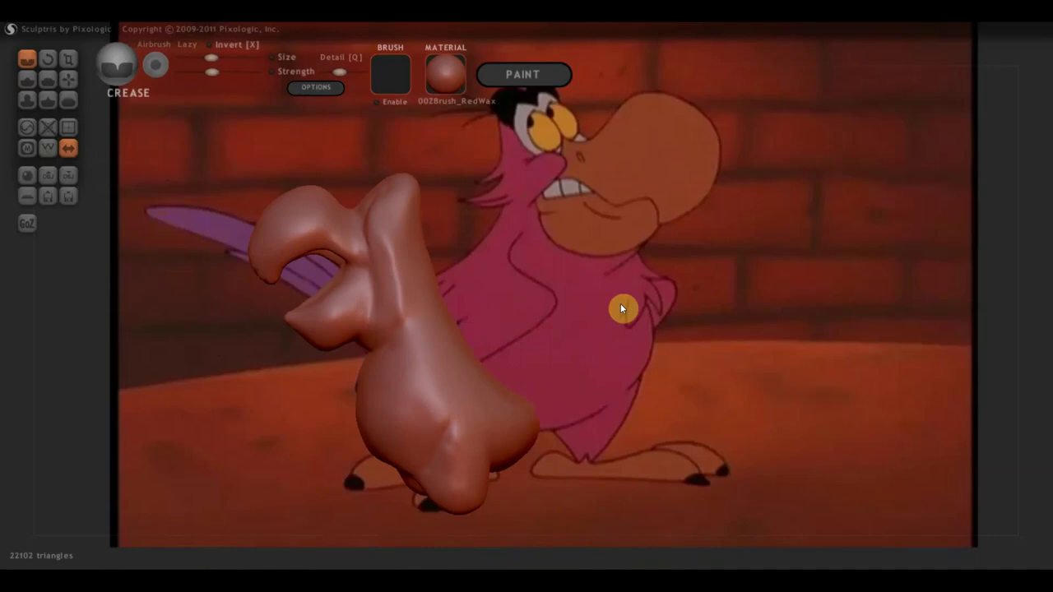
right_click_drag(430, 457, 430, 449)
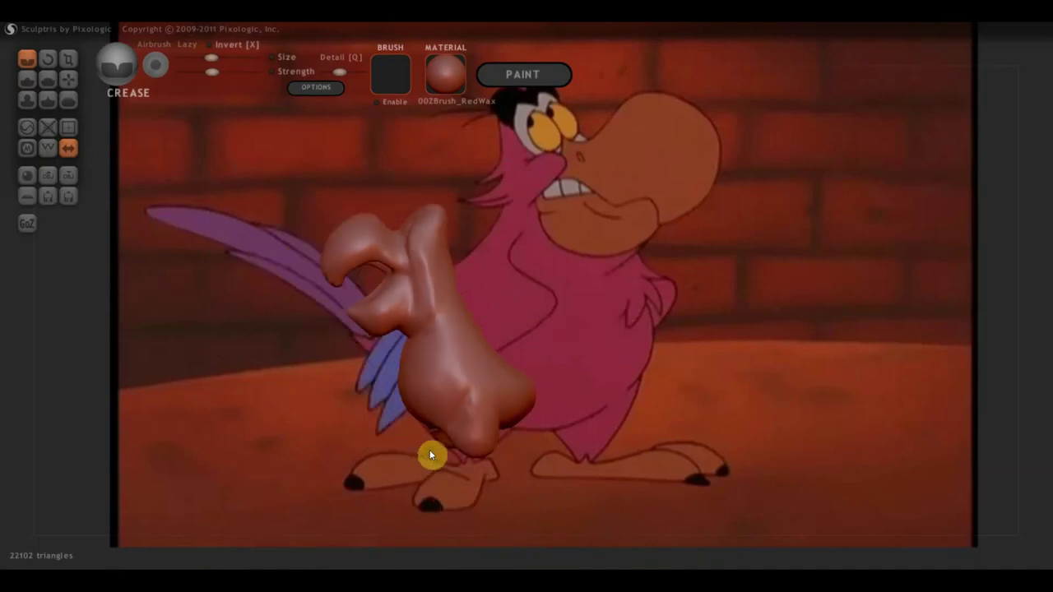
mouse_move(519, 422)
right_mouse_down()
mouse_move(708, 414)
mouse_move(766, 426)
mouse_move(627, 423)
mouse_move(571, 363)
right_mouse_up()
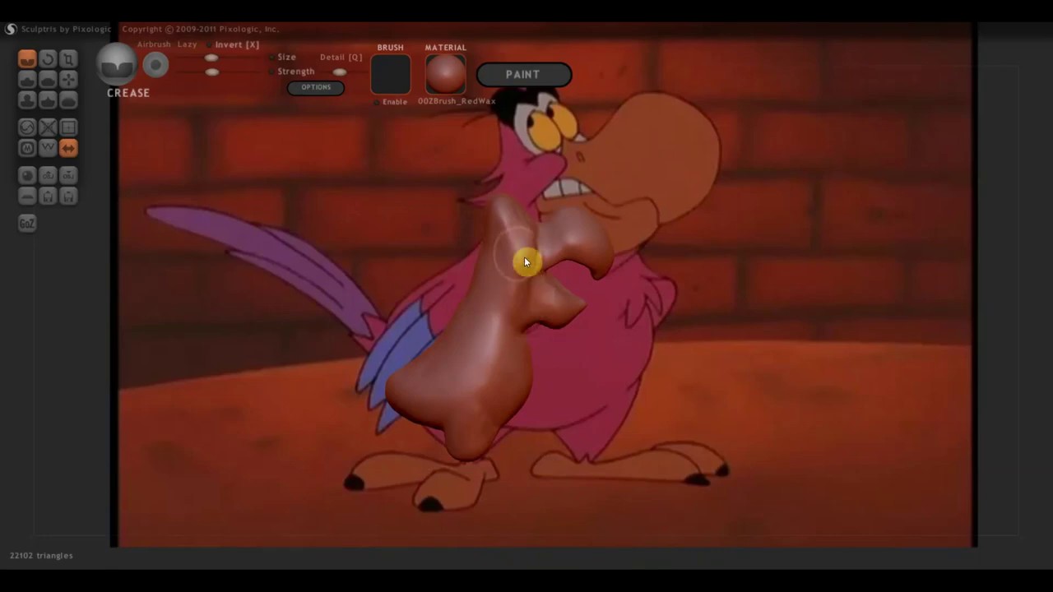
mouse_move(490, 260)
right_mouse_down()
mouse_move(501, 356)
mouse_move(541, 303)
mouse_move(656, 225)
right_mouse_up()
left_click_drag(548, 237, 541, 186)
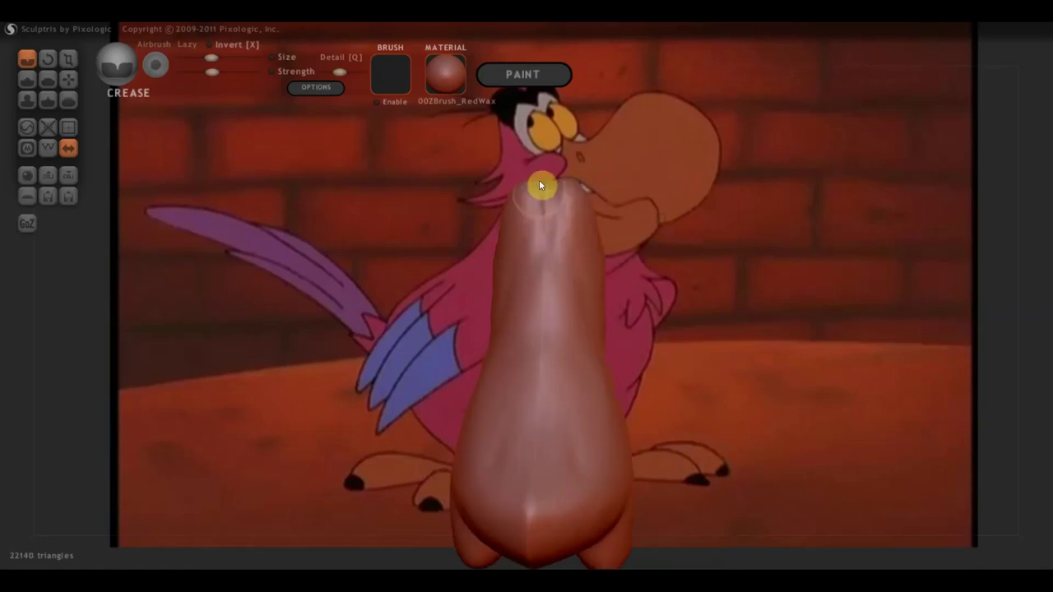
mouse_move(541, 243)
right_mouse_down()
mouse_move(617, 292)
mouse_move(488, 289)
mouse_move(507, 275)
mouse_move(616, 347)
mouse_move(612, 317)
mouse_move(534, 346)
mouse_move(564, 335)
right_mouse_up()
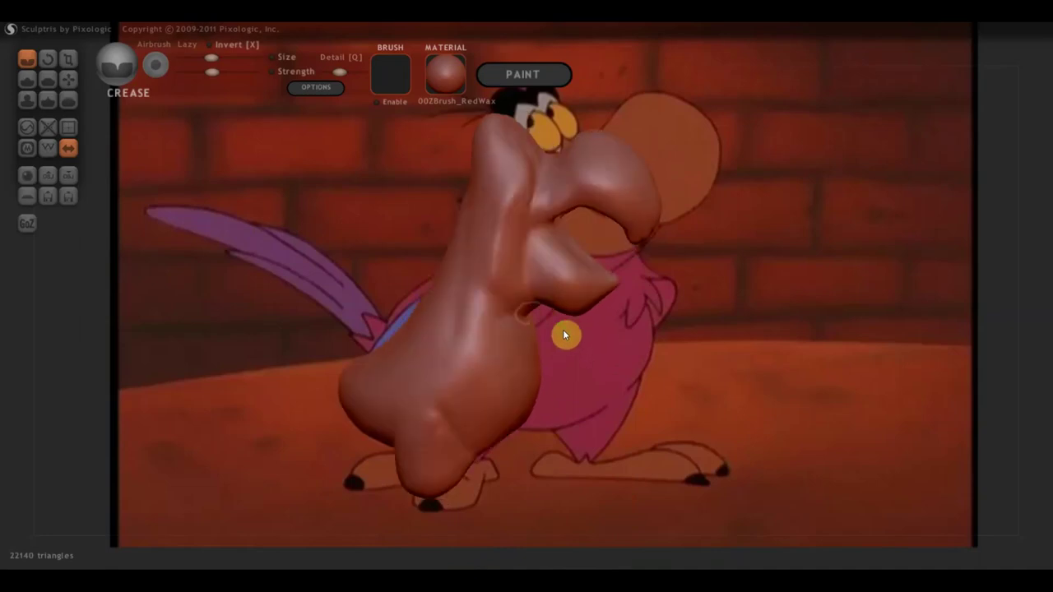
With a smaller Draw brush, build up the upper right of the neck in three strokes.
left_click(39, 78)
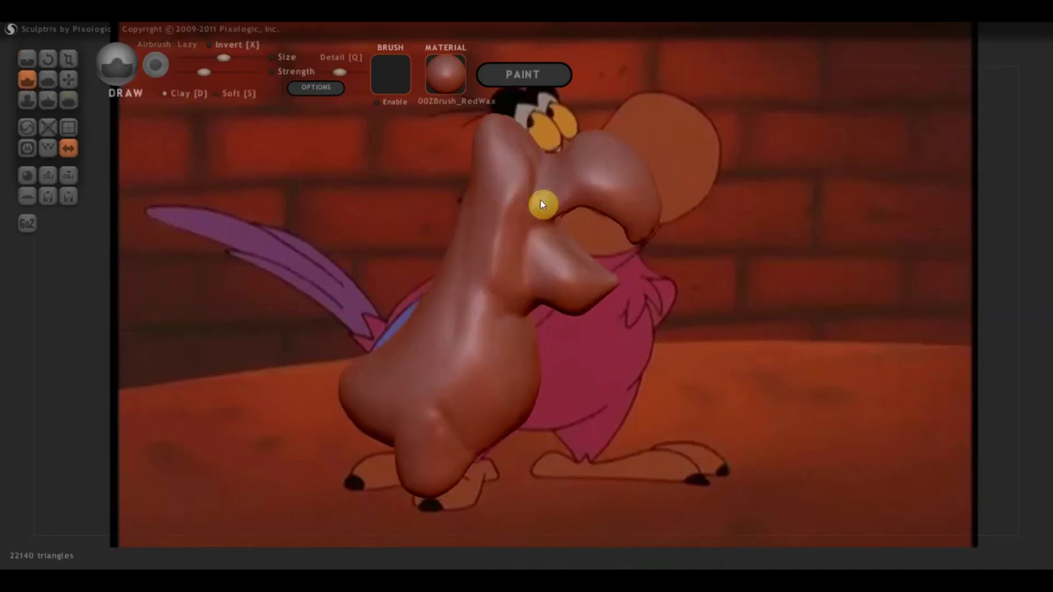
scroll(542, 200, "up", 3)
left_click_drag(223, 58, 203, 57)
mouse_move(441, 185)
right_mouse_down()
mouse_move(506, 168)
mouse_move(534, 224)
right_mouse_up()
mouse_move(555, 217)
left_mouse_down()
mouse_move(510, 252)
mouse_move(488, 250)
left_mouse_up()
mouse_move(556, 217)
left_mouse_down()
mouse_move(500, 249)
mouse_move(531, 238)
mouse_move(490, 246)
left_mouse_up()
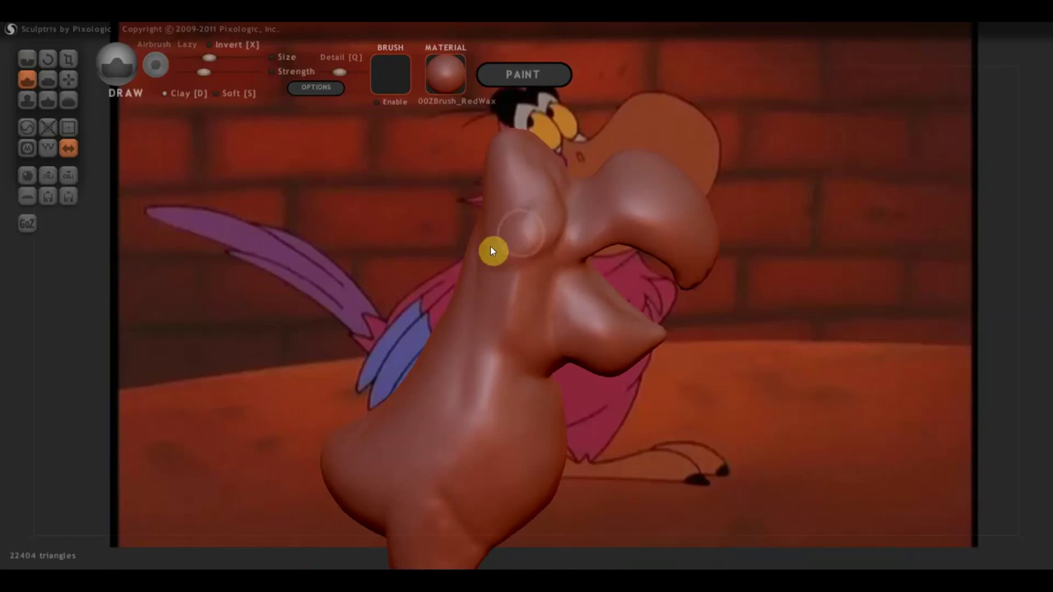
left_click_drag(556, 218, 510, 245)
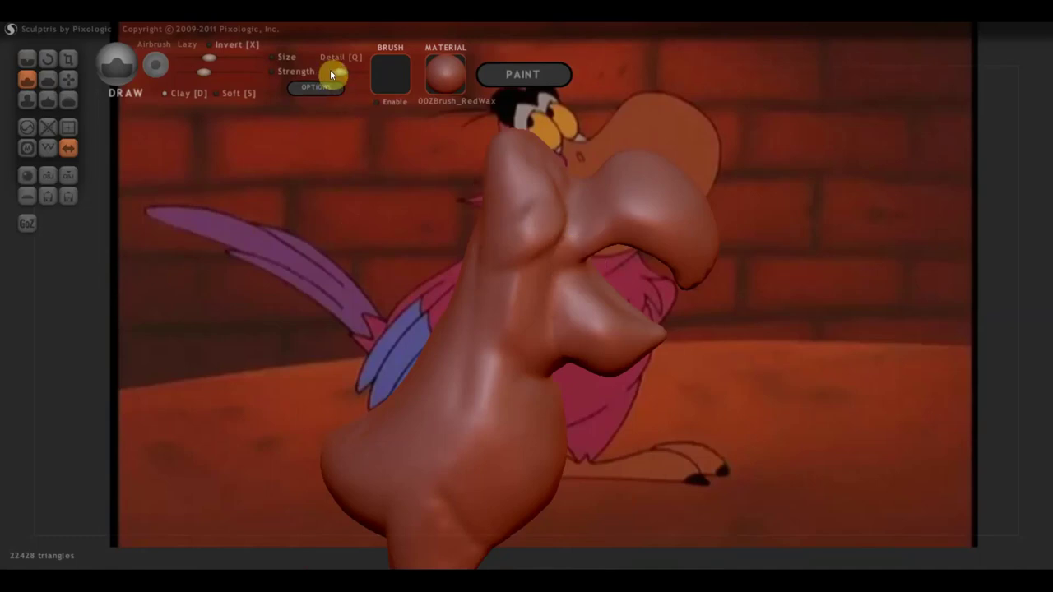
Reduce the mesh twice down to 10898 triangles and add a small bump.
left_click(47, 126)
left_click(47, 126)
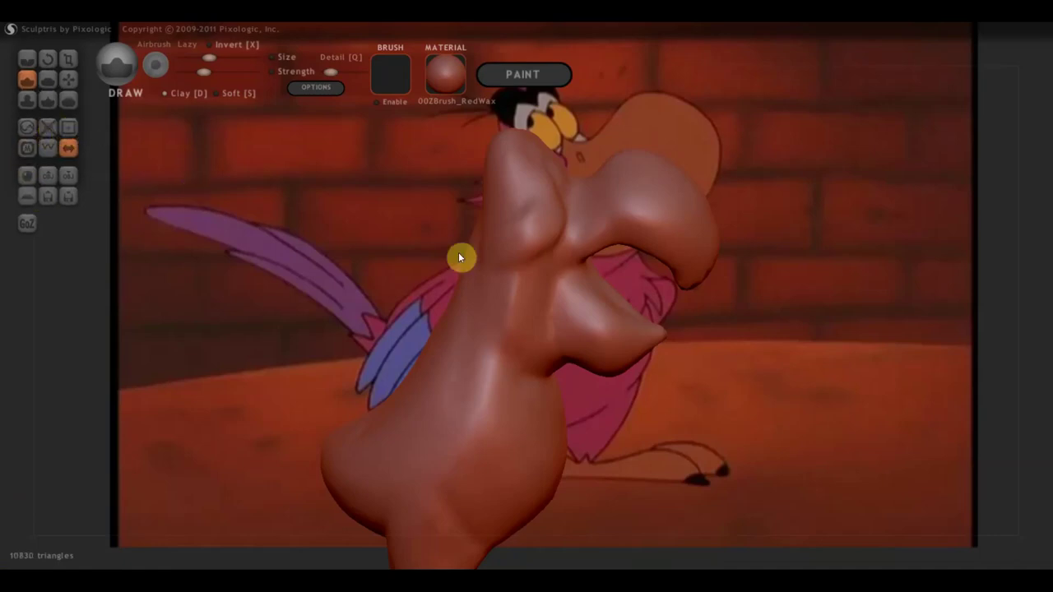
left_click(534, 231)
right_click_drag(483, 262, 417, 259)
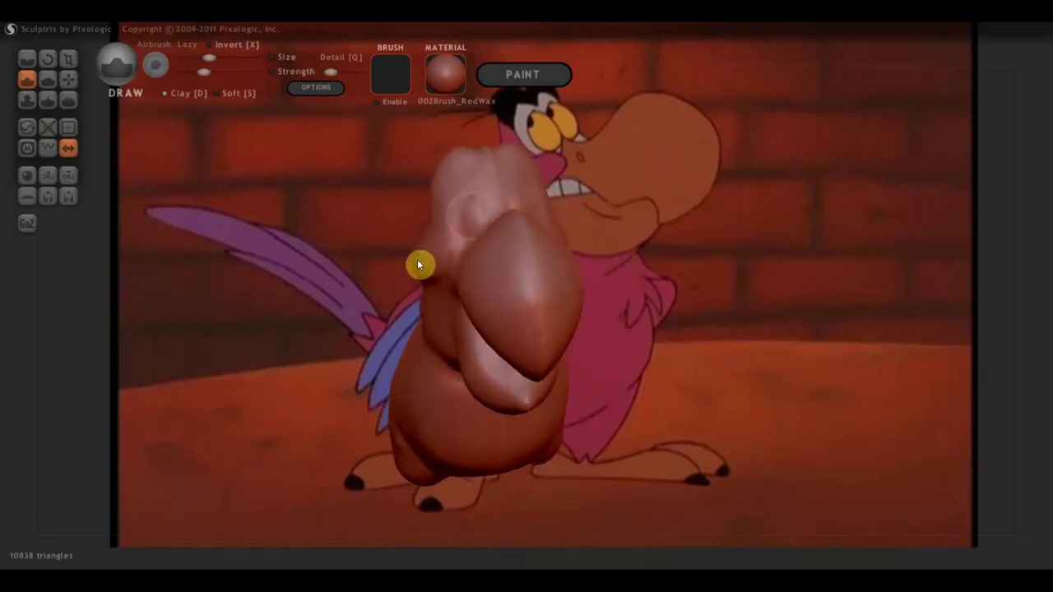
mouse_move(482, 175)
right_mouse_down()
mouse_move(481, 265)
mouse_move(465, 259)
right_mouse_up()
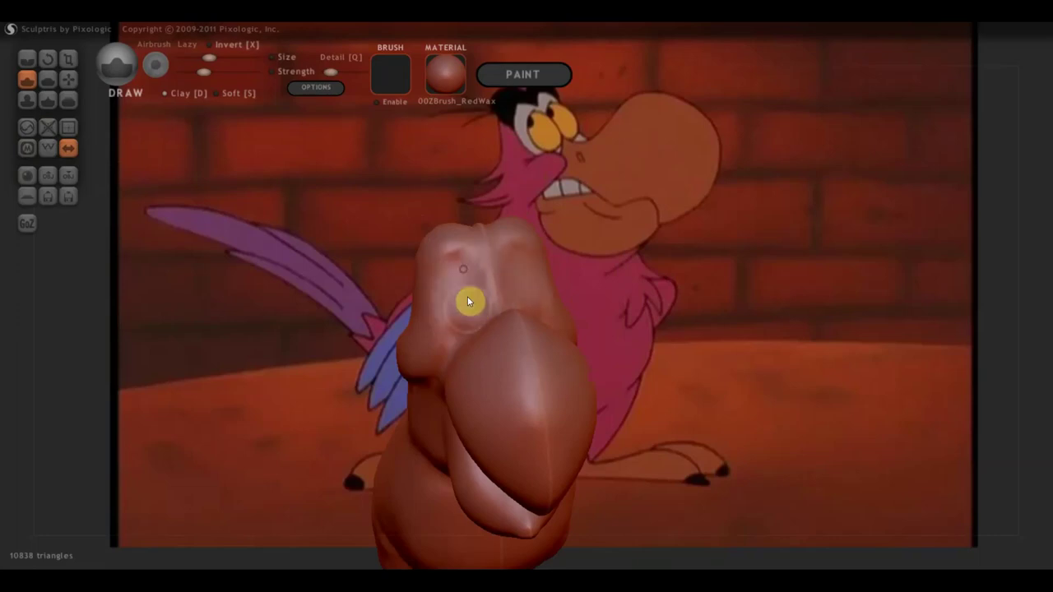
Sculpt a dent into the chest and a small stroke below the beak.
left_click_drag(459, 284, 458, 325)
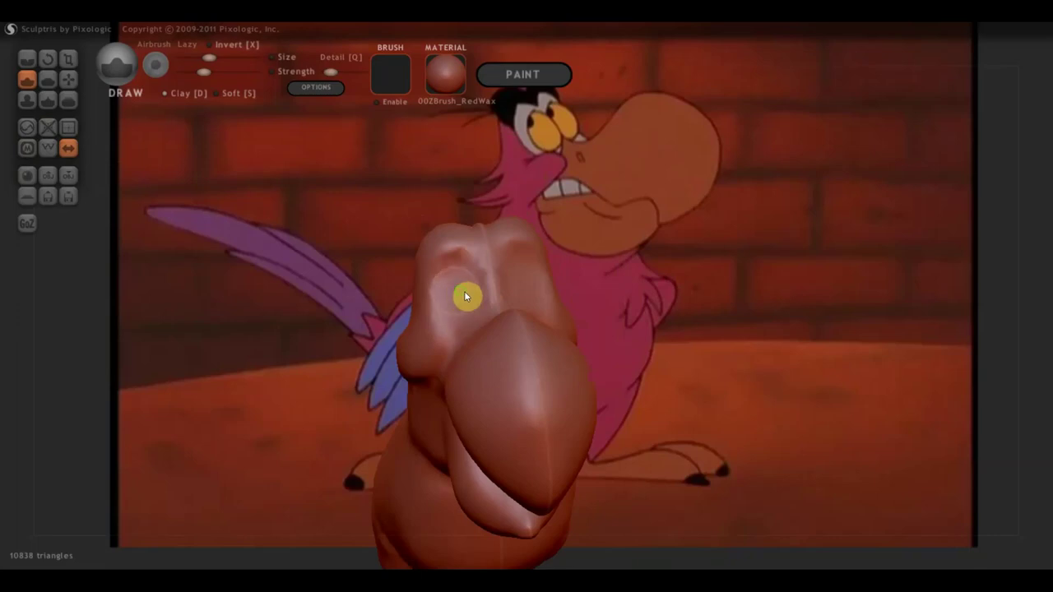
right_click_drag(466, 296, 494, 282)
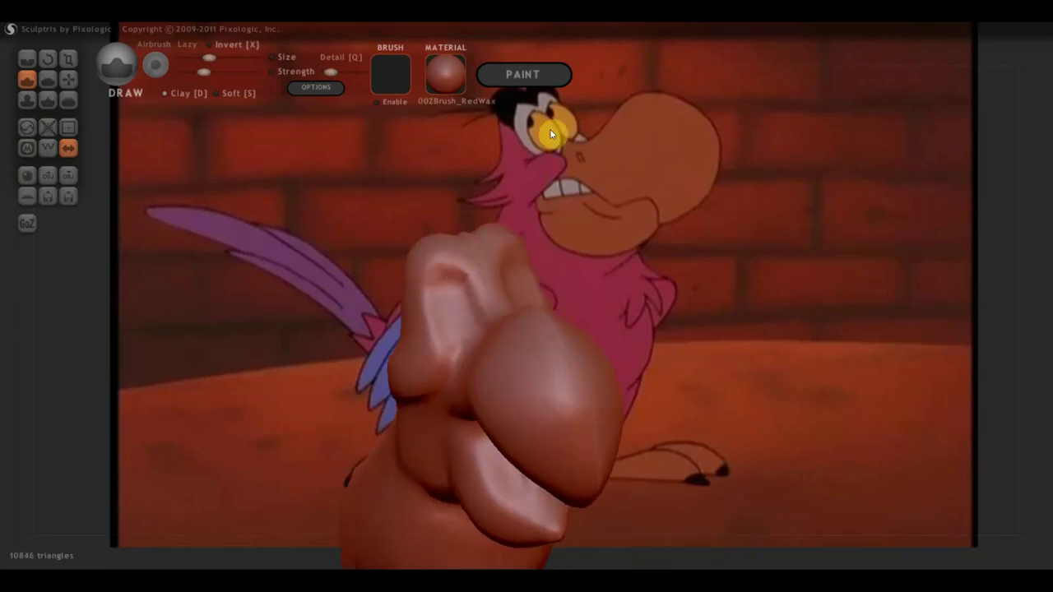
right_click_drag(550, 128, 517, 350)
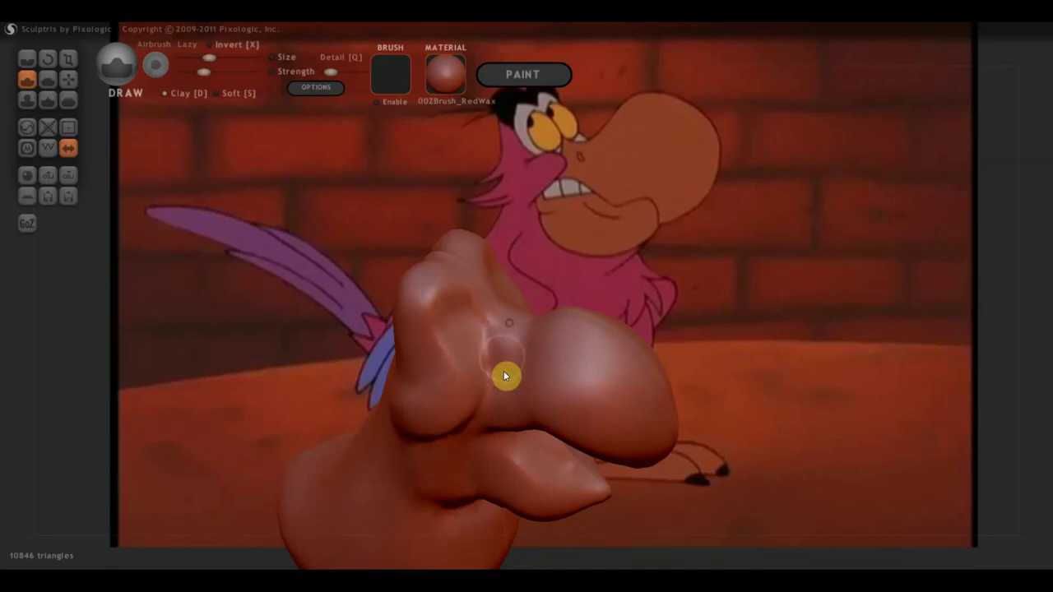
left_click_drag(496, 411, 502, 408)
right_click_drag(502, 407, 515, 380)
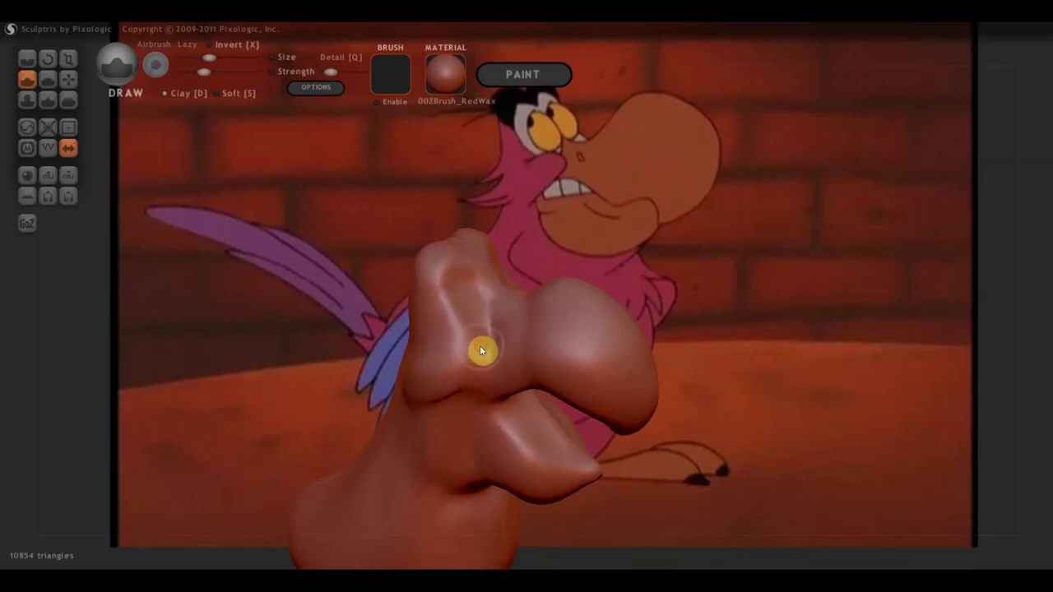
right_click_drag(475, 376, 502, 368)
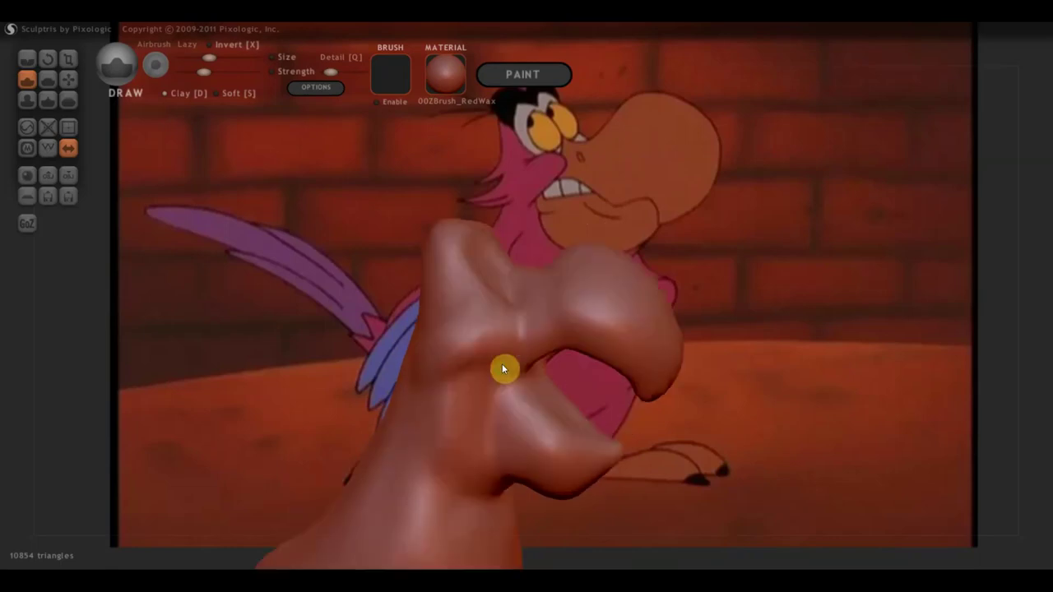
Dab small clay bumps on the throat and swell the beak's right bulge outward.
left_click(481, 359)
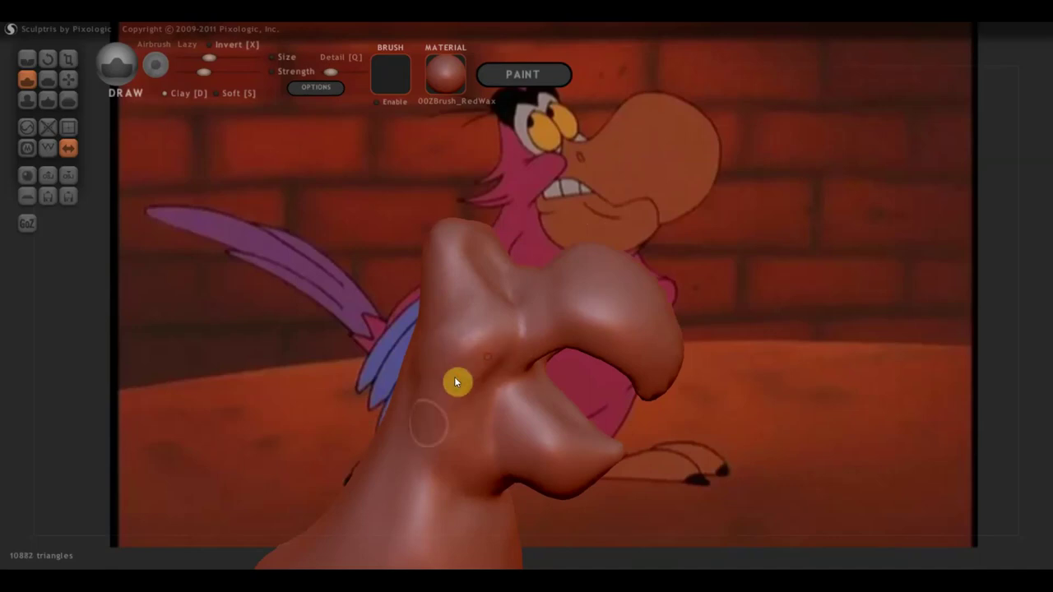
left_click(499, 351)
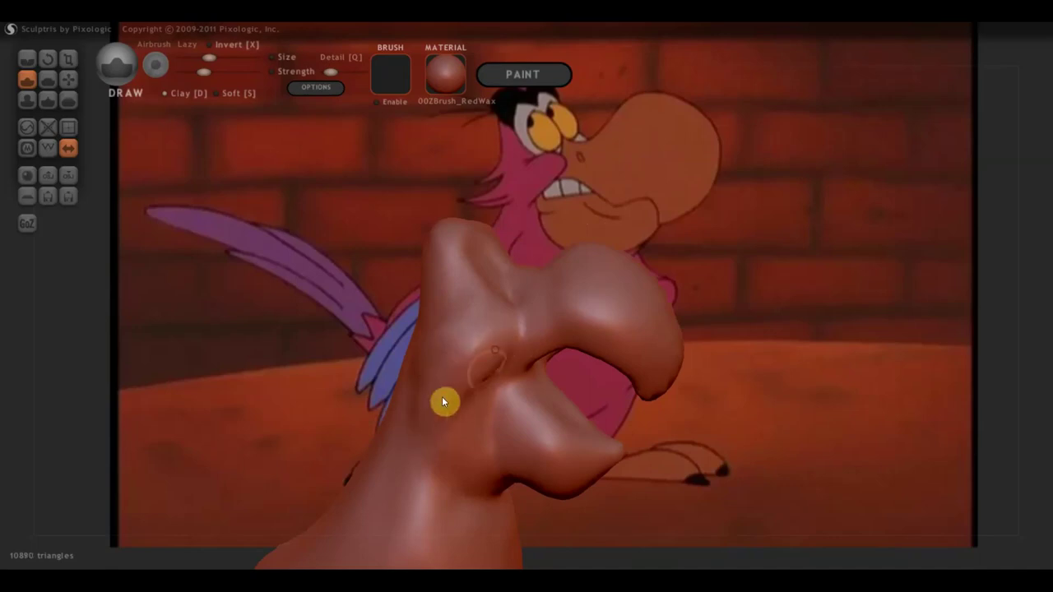
left_click_drag(624, 314, 557, 324)
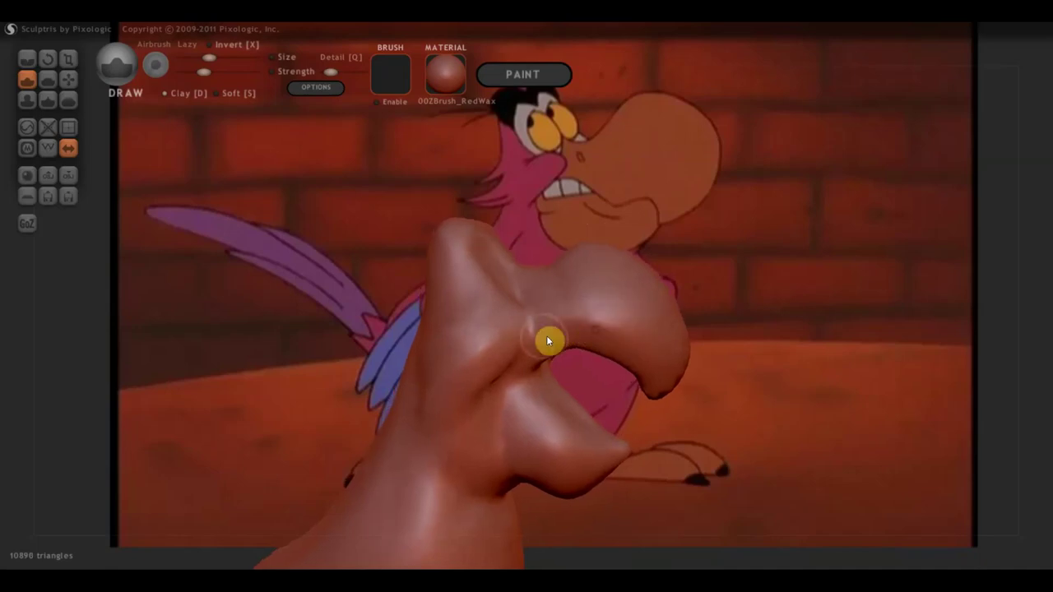
mouse_move(579, 179)
left_mouse_down()
mouse_move(640, 316)
mouse_move(607, 369)
left_mouse_up()
mouse_move(608, 374)
right_mouse_down()
mouse_move(619, 390)
mouse_move(632, 356)
right_mouse_up()
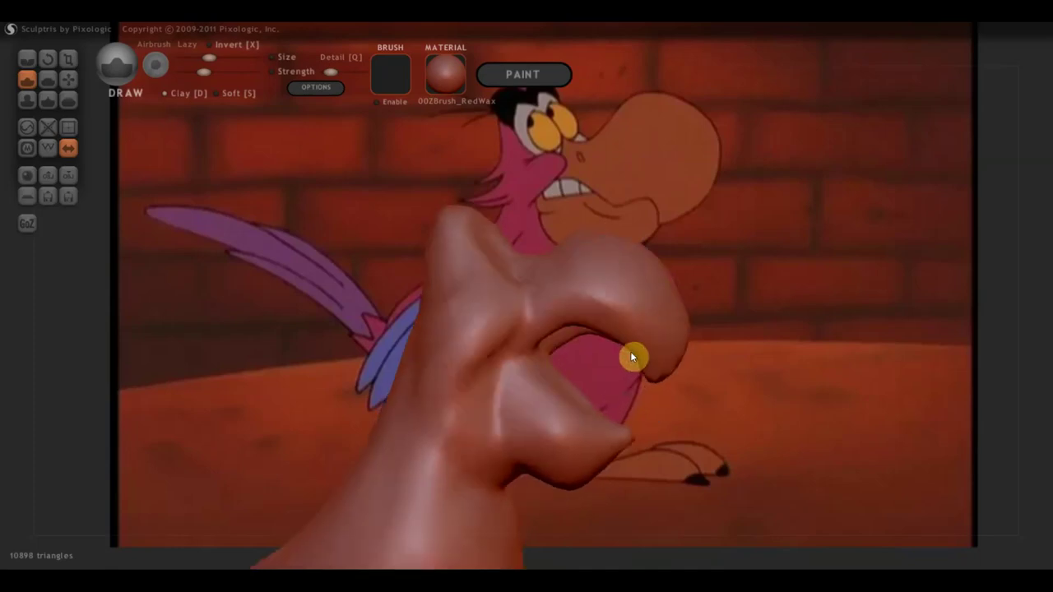
left_click(68, 78)
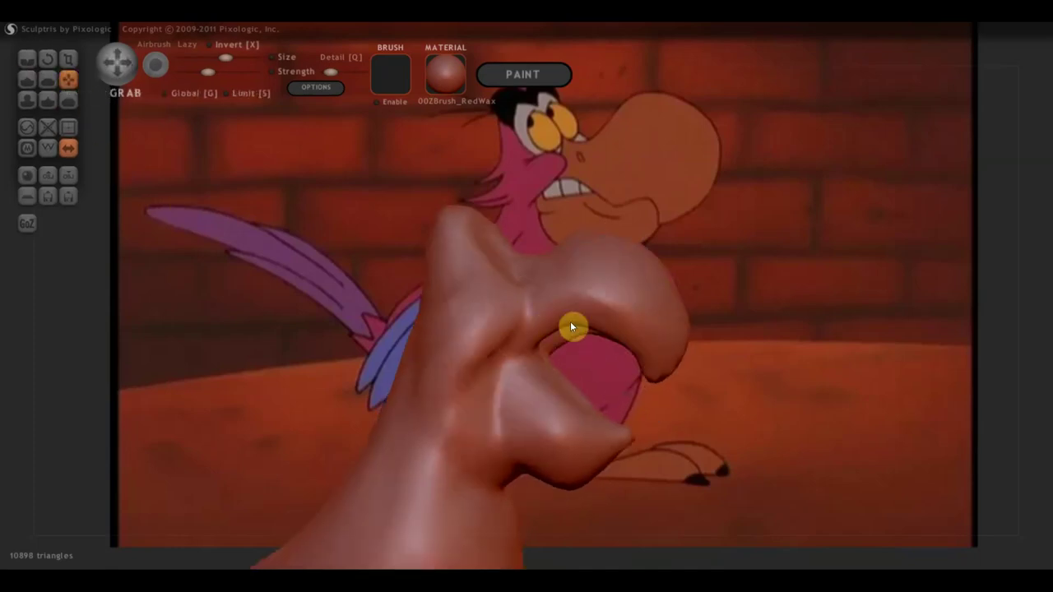
left_click(211, 63)
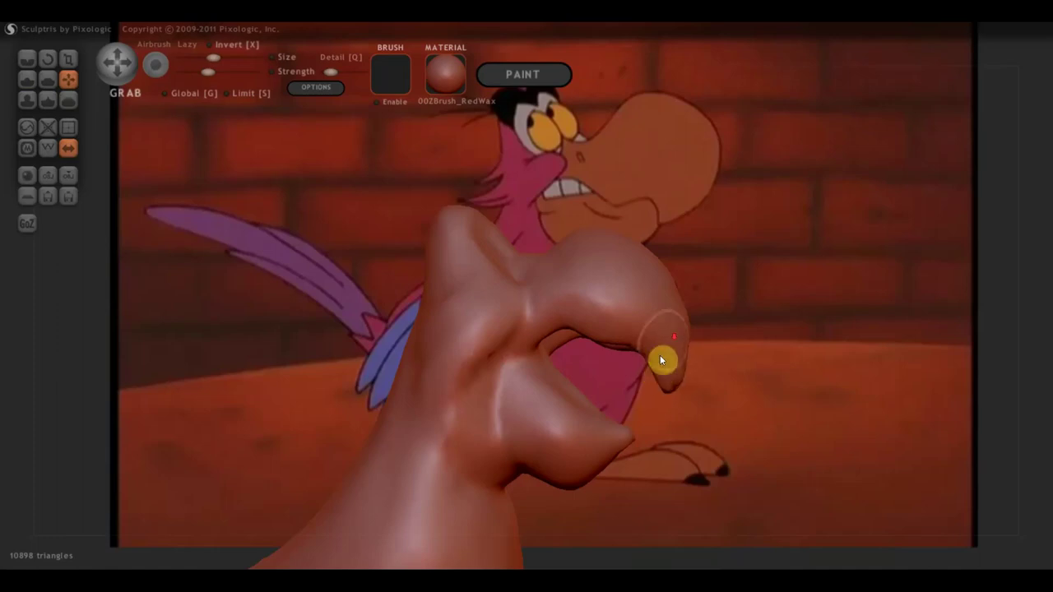
scroll(659, 354, "down", 2)
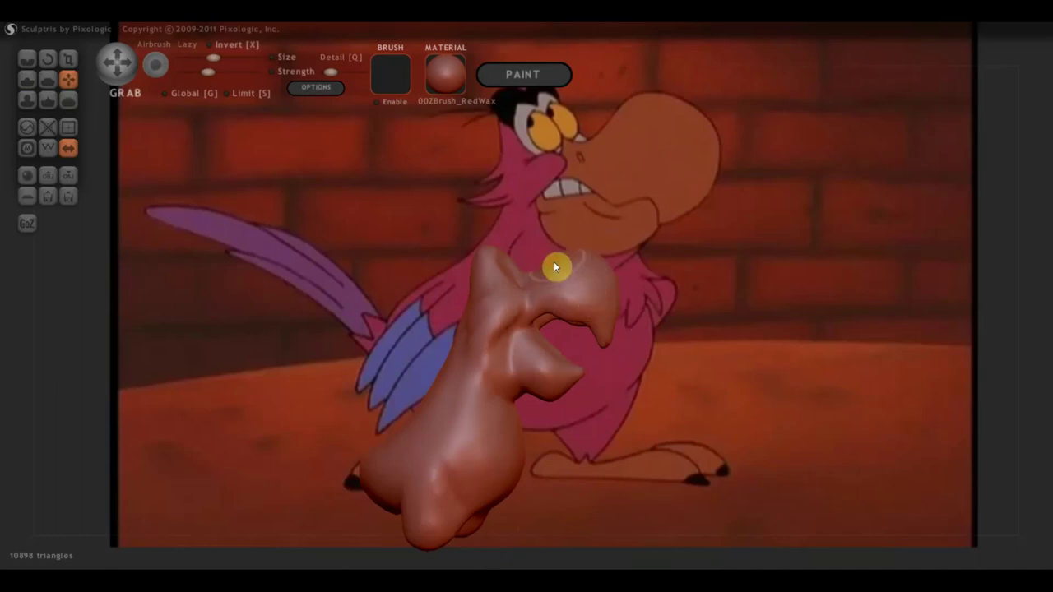
mouse_move(603, 284)
left_mouse_down()
mouse_move(578, 349)
mouse_move(511, 352)
left_mouse_up()
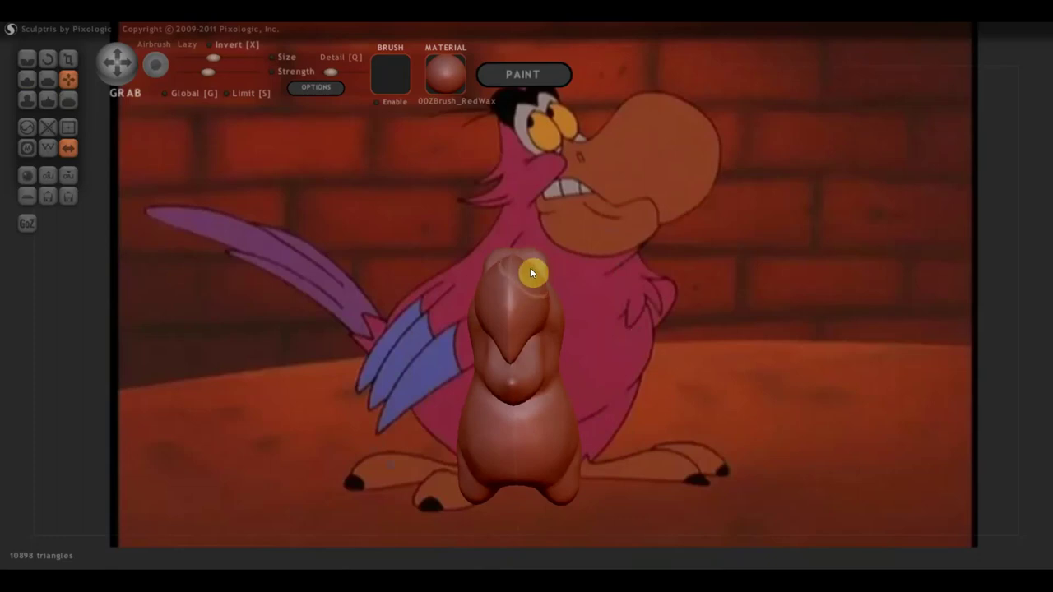
mouse_move(574, 432)
left_mouse_down()
mouse_move(444, 407)
mouse_move(536, 378)
left_mouse_up()
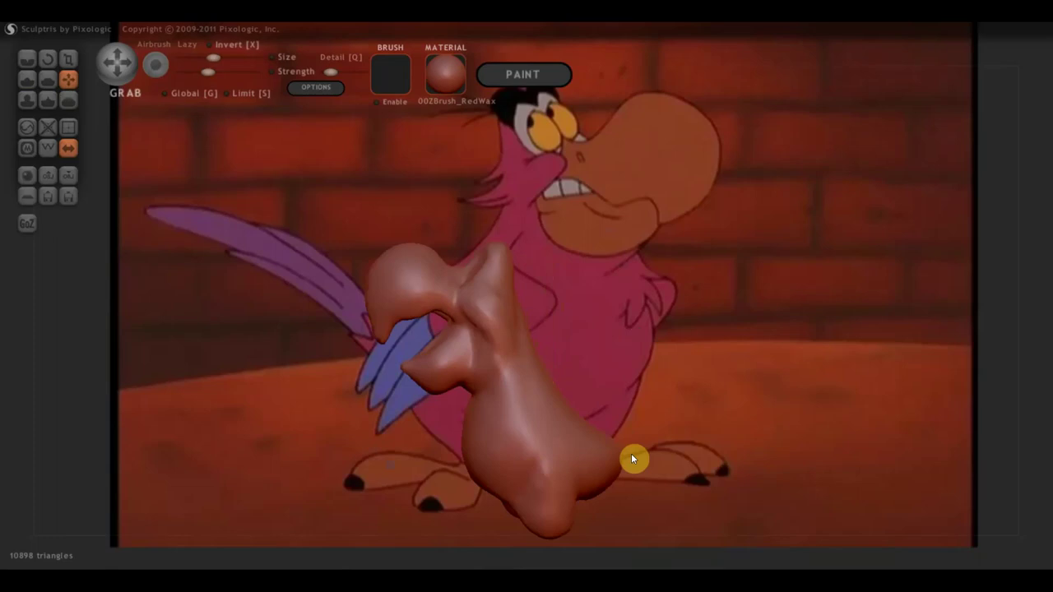
left_click_drag(614, 423, 668, 421)
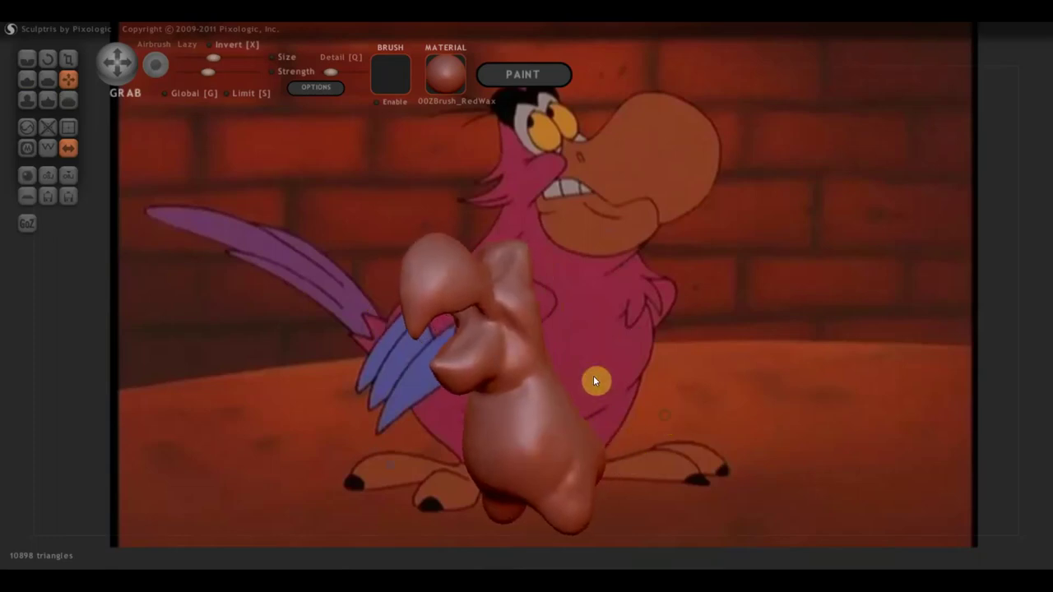
left_click(27, 58)
Bulge out the surface under the beak and raise a round bump on the jaw.
scroll(532, 353, "up", 2)
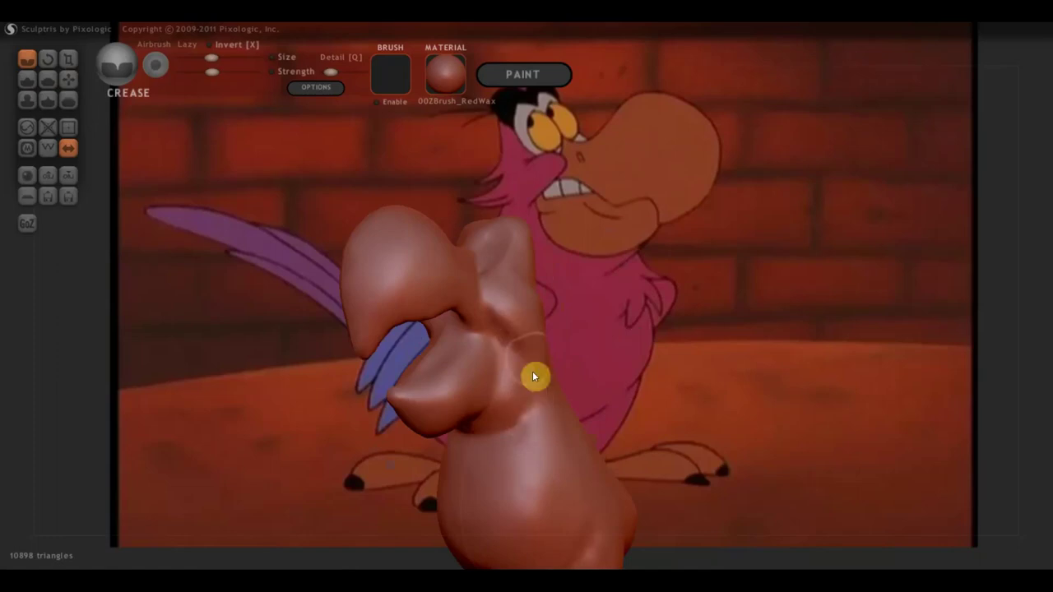
left_click_drag(615, 268, 560, 402)
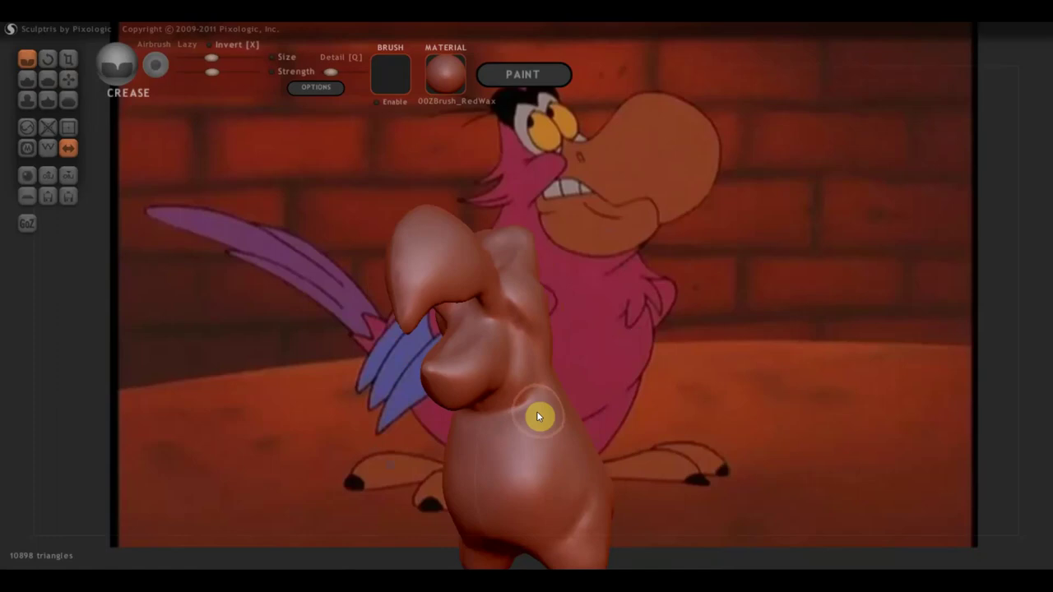
mouse_move(513, 423)
right_mouse_down()
mouse_move(469, 421)
mouse_move(487, 394)
right_mouse_up()
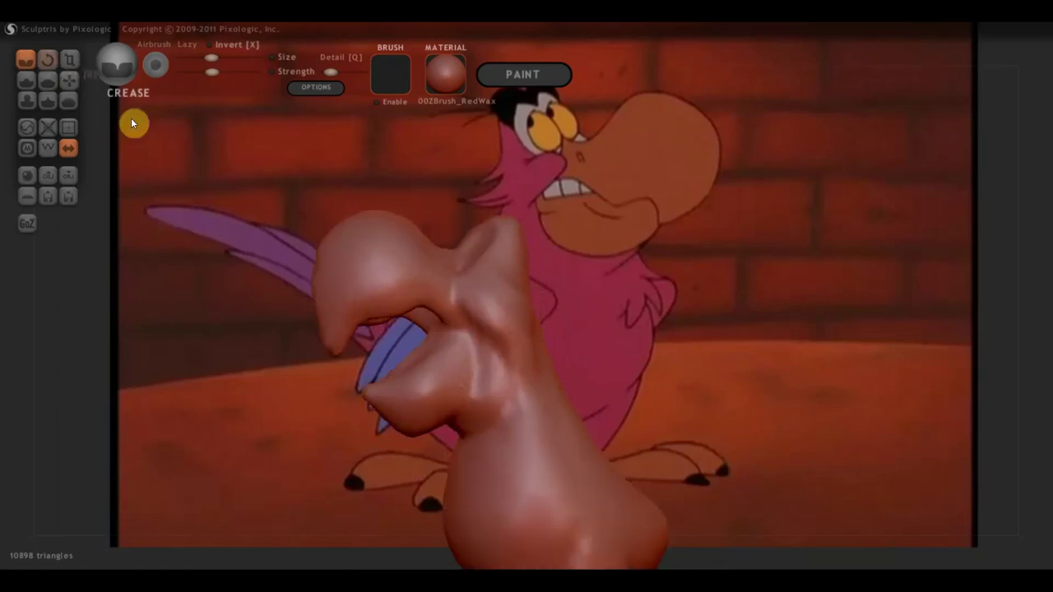
left_click(27, 79)
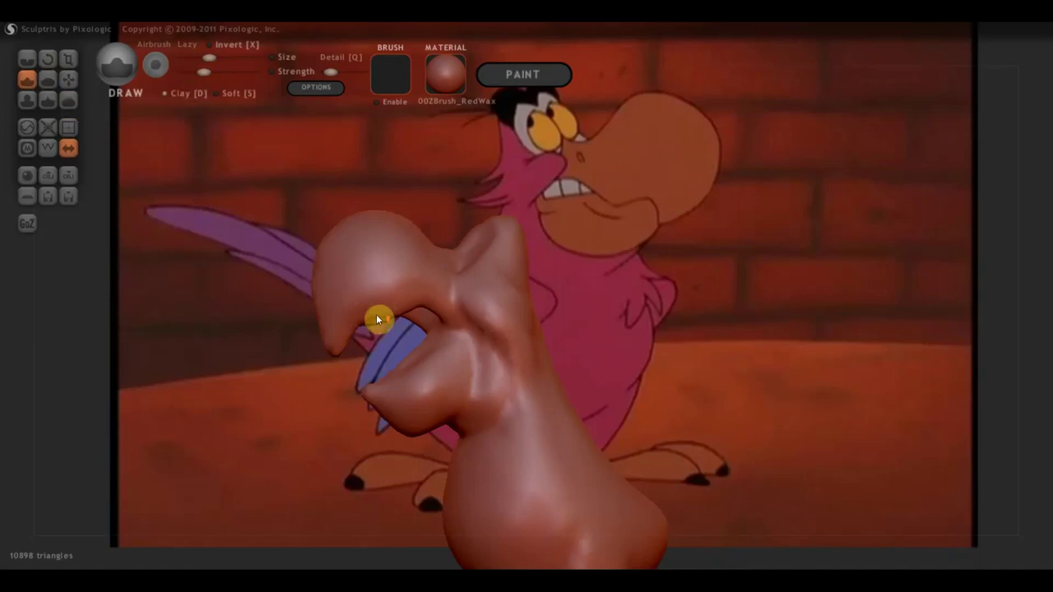
left_click_drag(376, 314, 344, 293)
left_click(169, 94)
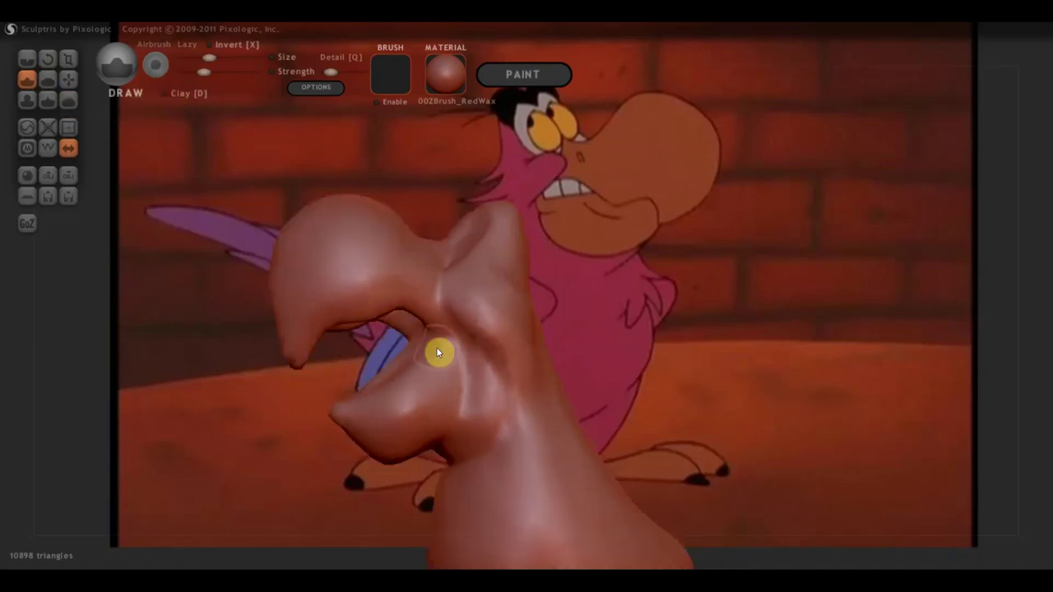
mouse_move(427, 378)
left_mouse_down()
mouse_move(448, 366)
mouse_move(494, 282)
left_mouse_up()
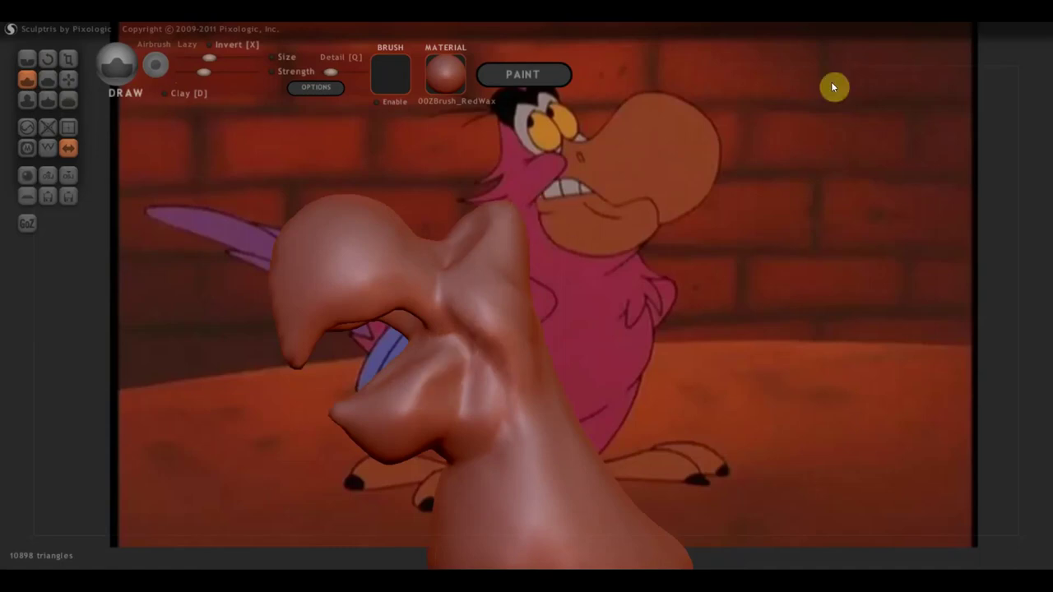
mouse_move(487, 271)
left_mouse_down()
mouse_move(475, 345)
mouse_move(486, 346)
left_mouse_up()
Carve crease grooves across the jaw and down the neck.
left_click(27, 59)
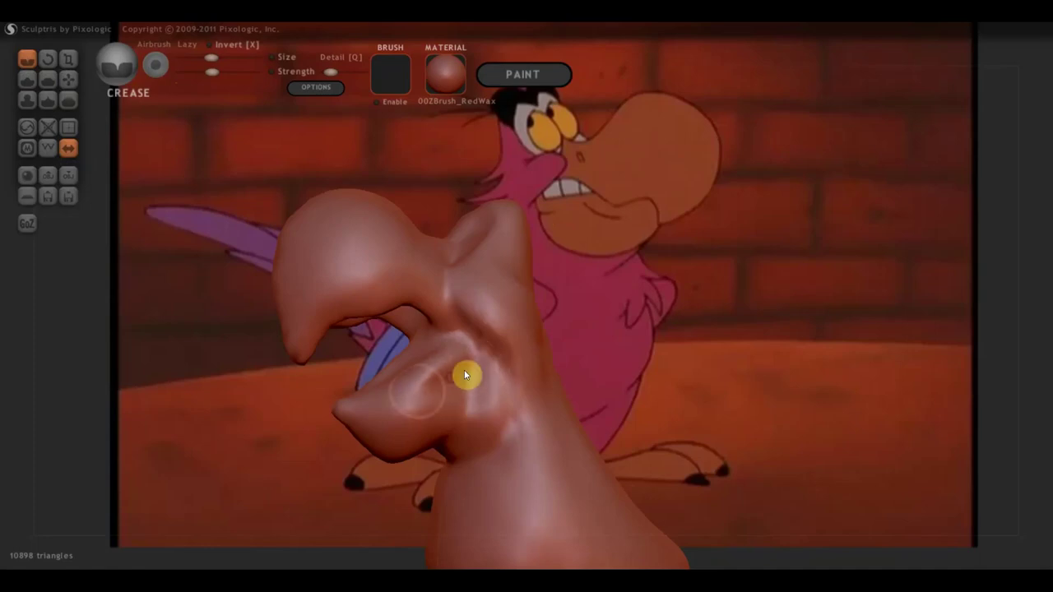
left_click_drag(406, 400, 451, 394)
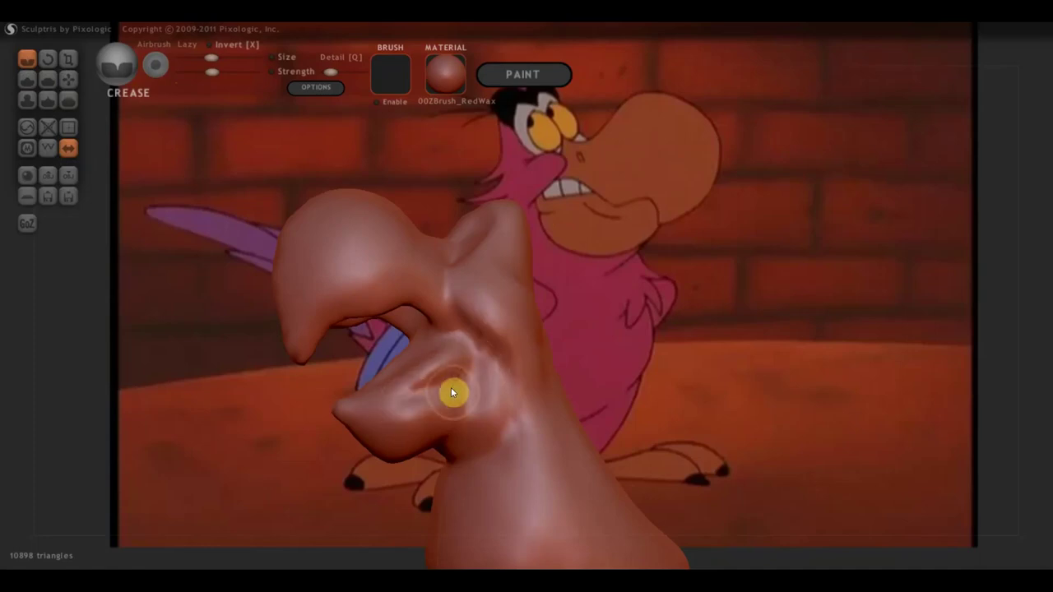
right_click_drag(453, 375, 486, 380)
left_click_drag(488, 327, 499, 387)
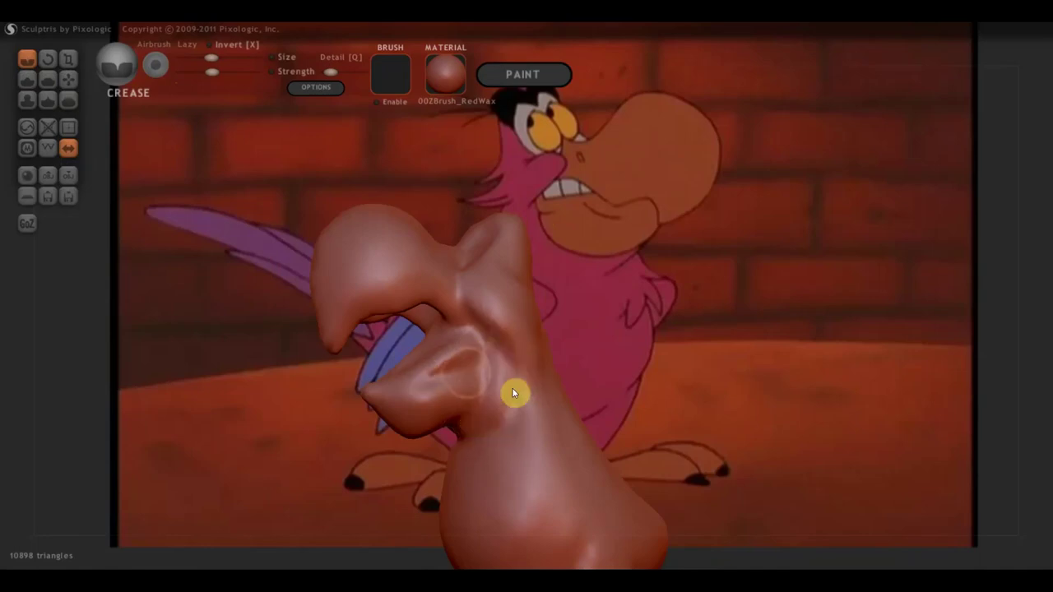
With the Draw brush, work over the neck and smooth the jaw-tip nub.
left_click(25, 80)
mouse_move(482, 372)
right_mouse_down()
mouse_move(536, 387)
mouse_move(513, 394)
right_mouse_up()
mouse_move(512, 393)
left_mouse_down()
mouse_move(515, 371)
mouse_move(511, 443)
mouse_move(499, 365)
mouse_move(506, 452)
left_mouse_up()
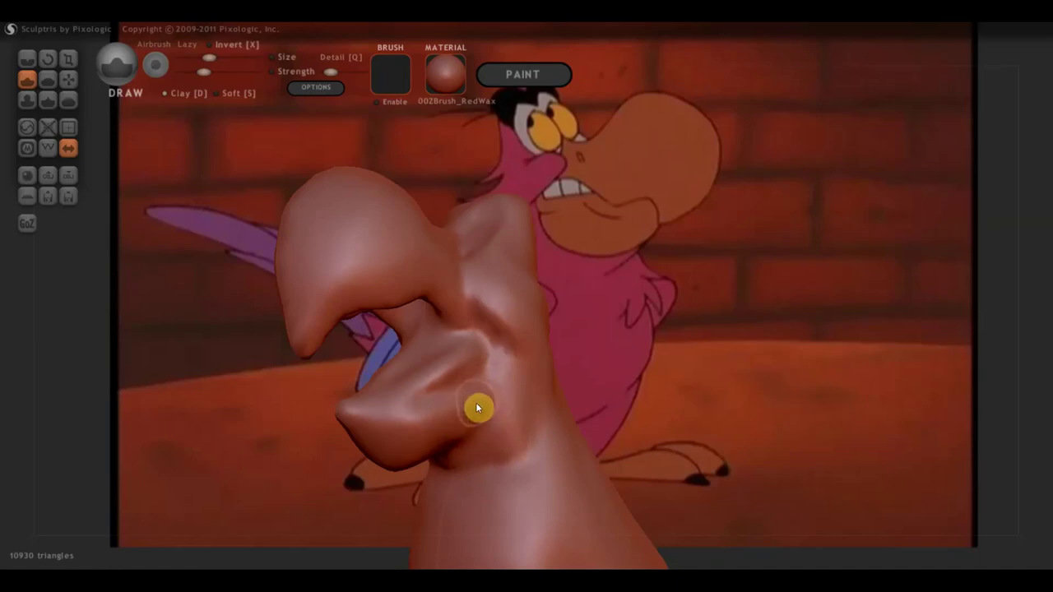
mouse_move(439, 404)
left_mouse_down()
mouse_move(485, 382)
mouse_move(479, 409)
left_mouse_up()
mouse_move(359, 433)
left_mouse_down()
mouse_move(422, 435)
mouse_move(353, 436)
mouse_move(402, 426)
mouse_move(439, 397)
left_mouse_up()
mouse_move(440, 397)
right_mouse_down()
mouse_move(473, 394)
mouse_move(522, 423)
mouse_move(482, 418)
right_mouse_up()
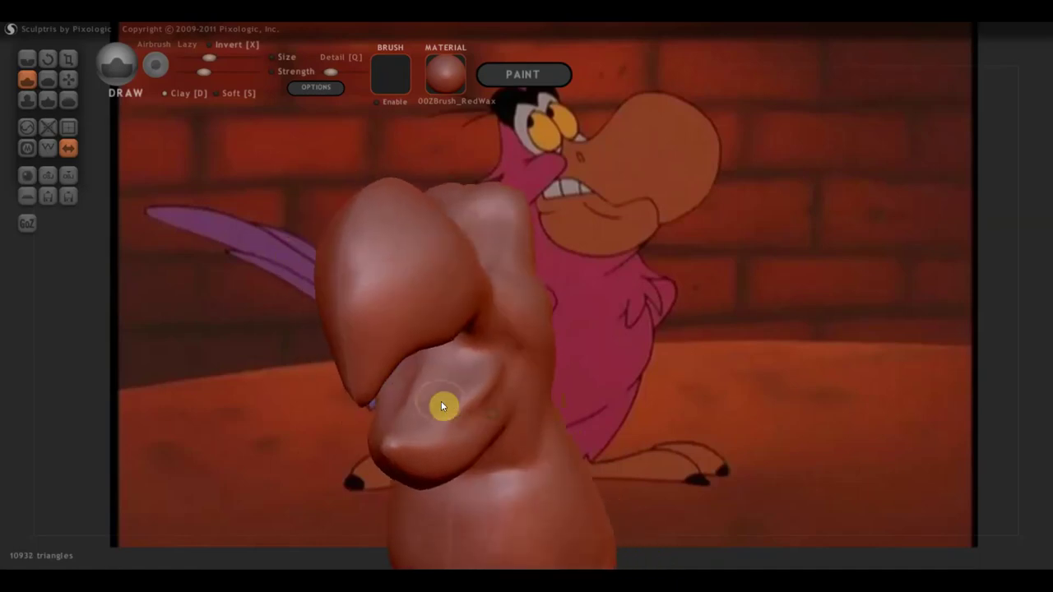
Add clay on the lower surface and under the upper lobe, then pick the Scale brush.
left_click_drag(447, 381, 419, 411)
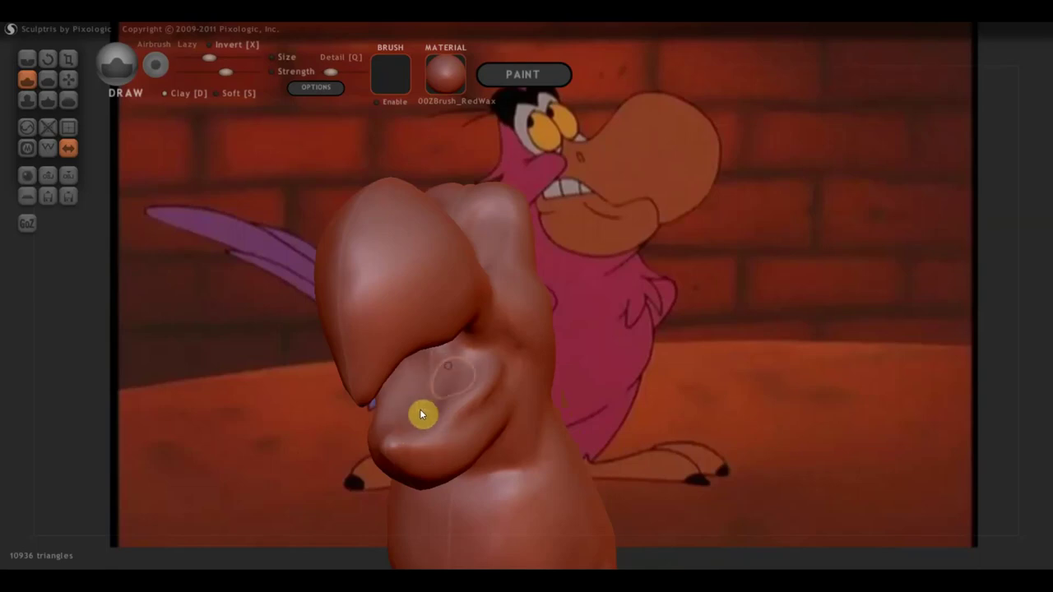
left_click_drag(427, 420, 422, 424)
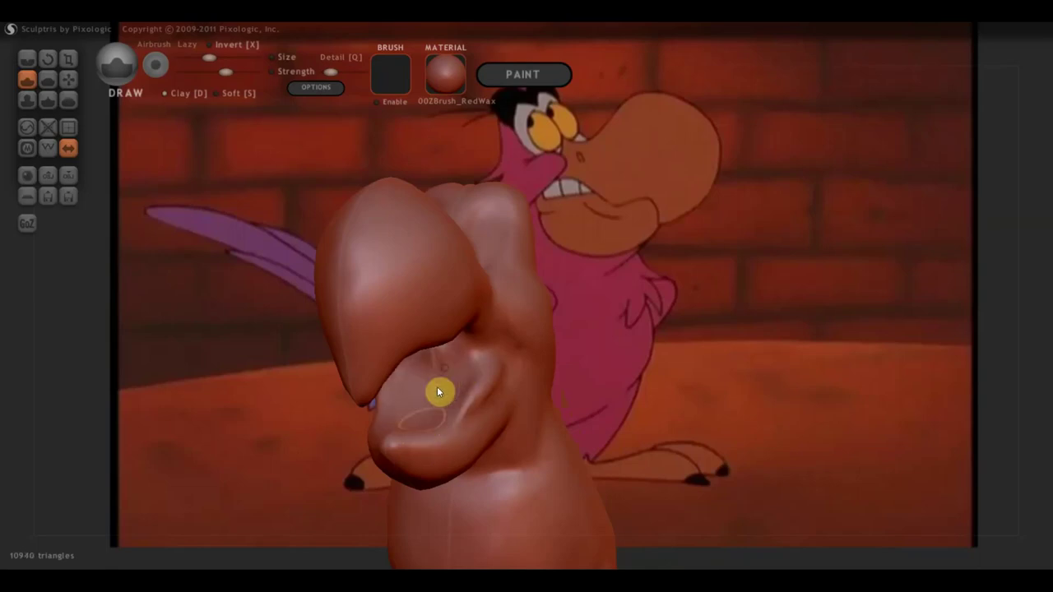
mouse_move(440, 360)
left_mouse_down()
mouse_move(484, 383)
mouse_move(469, 346)
mouse_move(430, 362)
mouse_move(438, 371)
left_mouse_up()
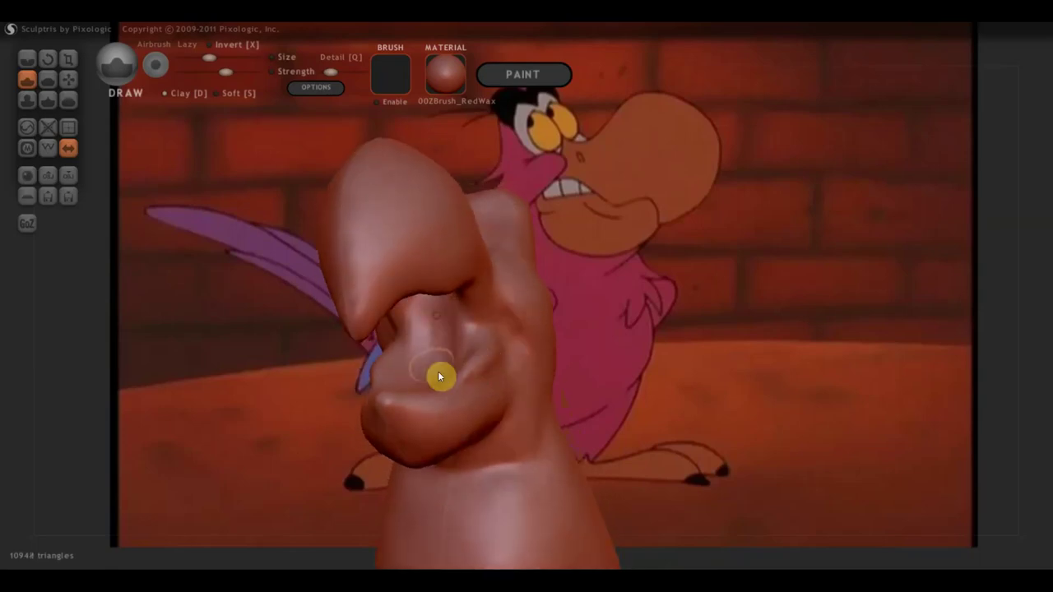
left_click_drag(443, 323, 448, 321)
mouse_move(469, 372)
right_mouse_down()
mouse_move(441, 425)
mouse_move(483, 414)
mouse_move(423, 403)
mouse_move(527, 414)
mouse_move(545, 445)
mouse_move(554, 440)
right_mouse_up()
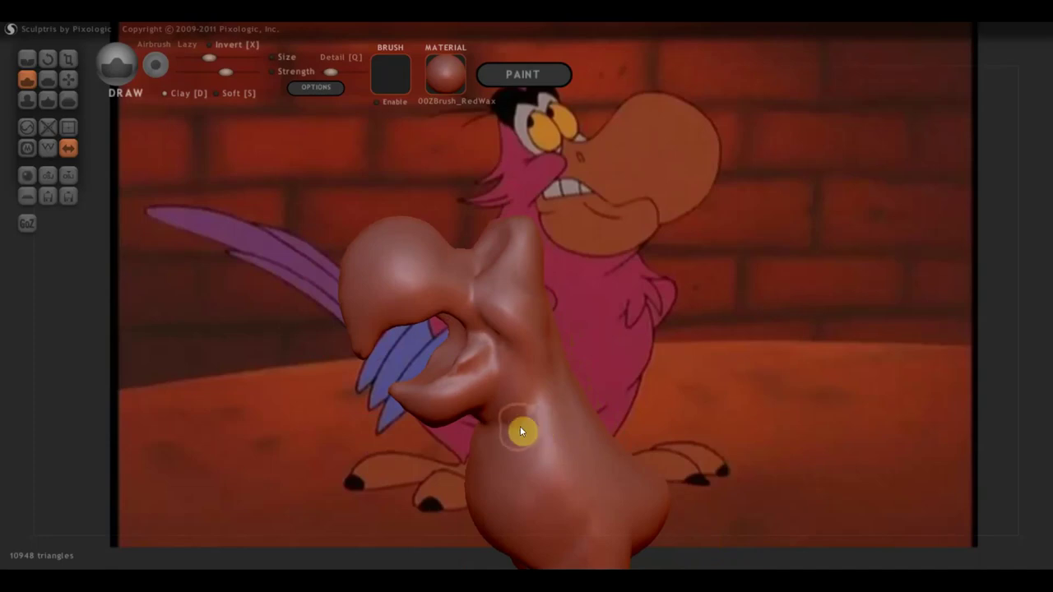
right_click_drag(480, 433, 543, 365)
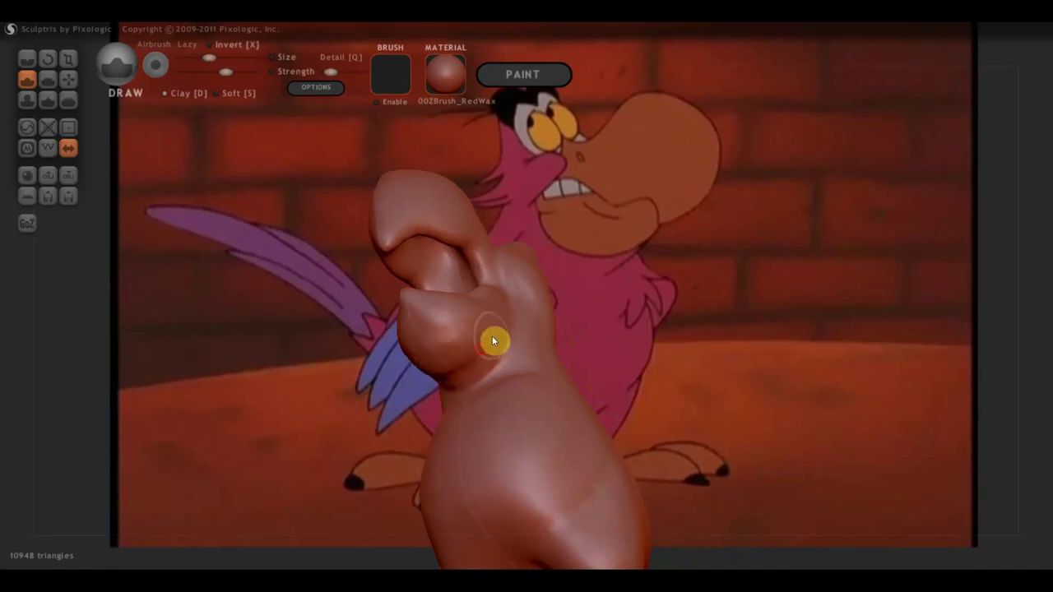
mouse_move(423, 311)
right_mouse_down()
mouse_move(385, 416)
mouse_move(718, 406)
mouse_move(575, 402)
right_mouse_up()
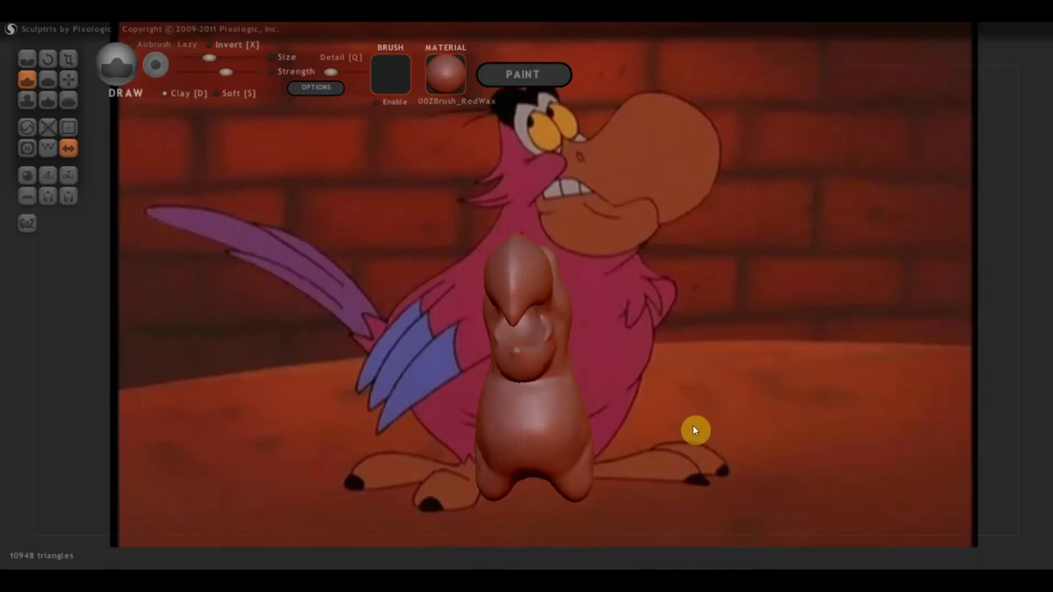
mouse_move(686, 420)
right_mouse_down()
mouse_move(628, 329)
mouse_move(683, 416)
mouse_move(717, 421)
mouse_move(705, 429)
mouse_move(699, 371)
mouse_move(816, 395)
mouse_move(643, 390)
mouse_move(635, 357)
mouse_move(656, 355)
right_mouse_up()
left_click(69, 82)
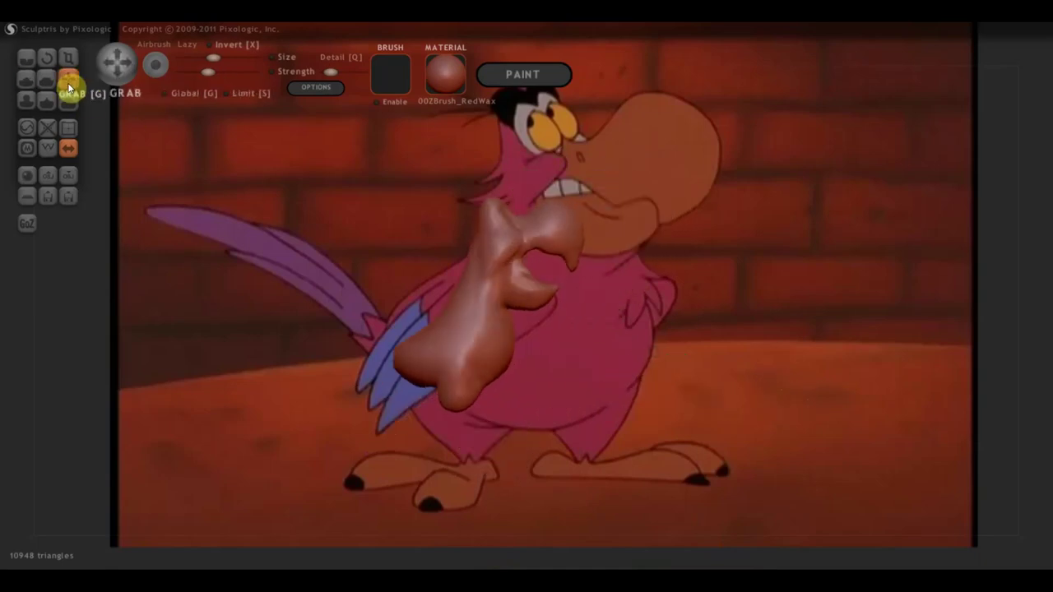
left_click(68, 59)
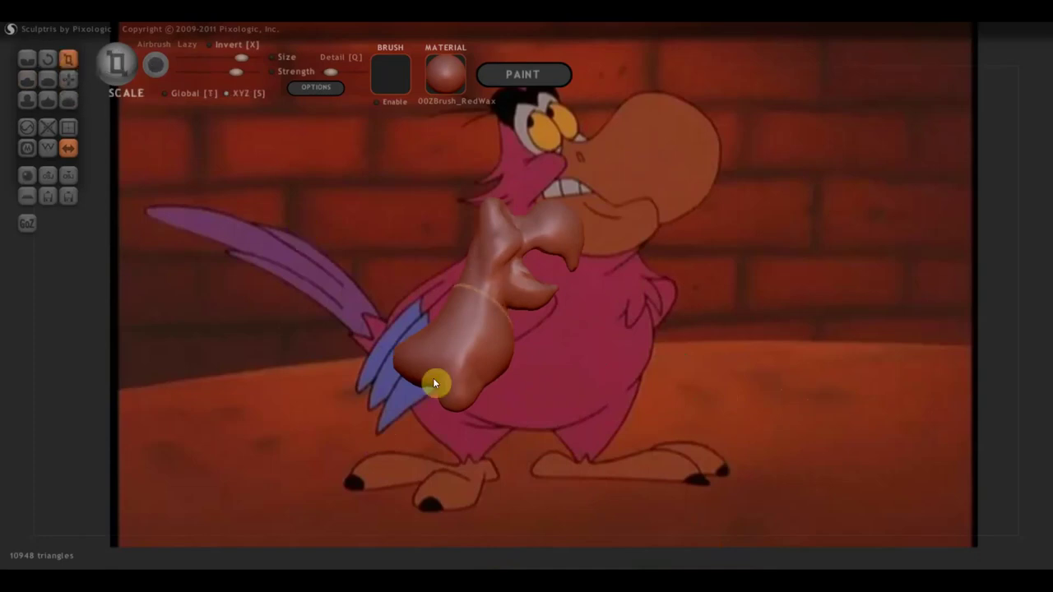
Round out the lower lobe, then pull it right and downward with a wider Grab brush.
left_click_drag(441, 395, 381, 297)
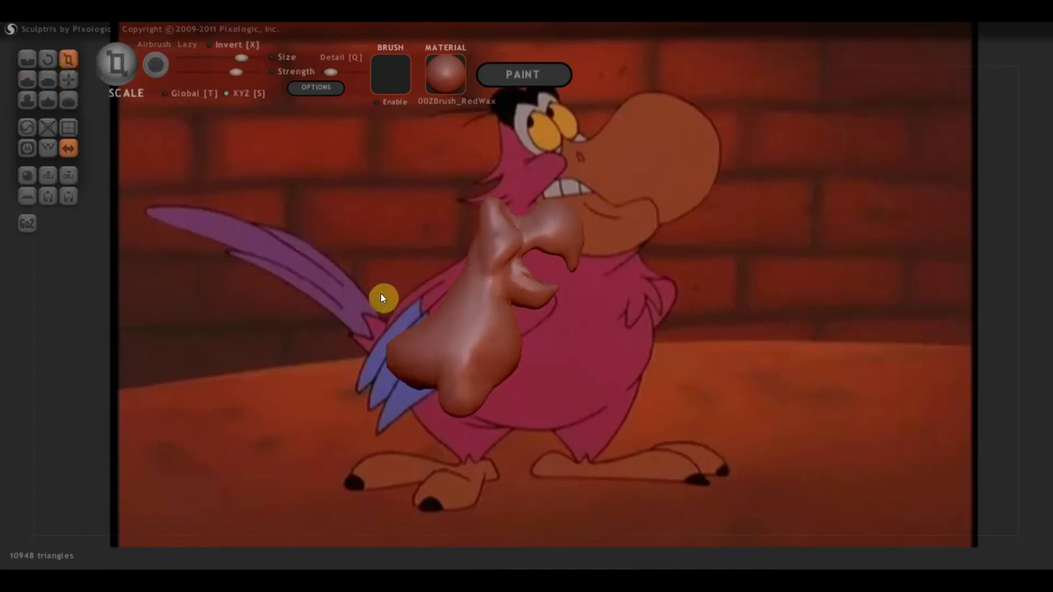
left_click(69, 79)
left_click_drag(213, 58, 236, 58)
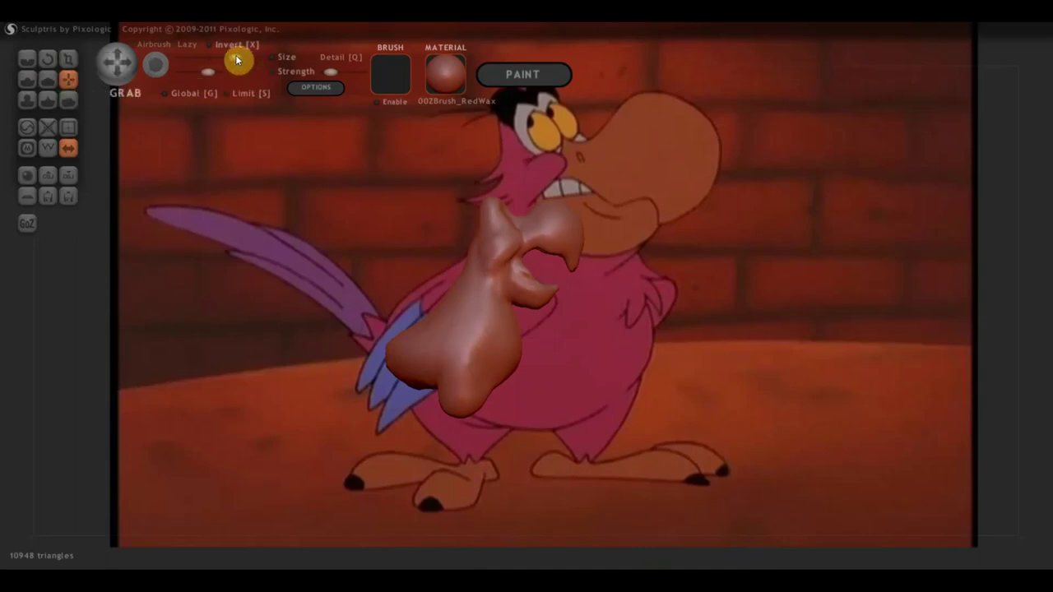
mouse_move(397, 354)
left_mouse_down()
mouse_move(440, 360)
mouse_move(456, 346)
mouse_move(443, 344)
left_mouse_up()
left_click_drag(241, 59, 245, 57)
mouse_move(466, 341)
left_mouse_down()
mouse_move(438, 422)
mouse_move(451, 398)
mouse_move(445, 414)
left_mouse_up()
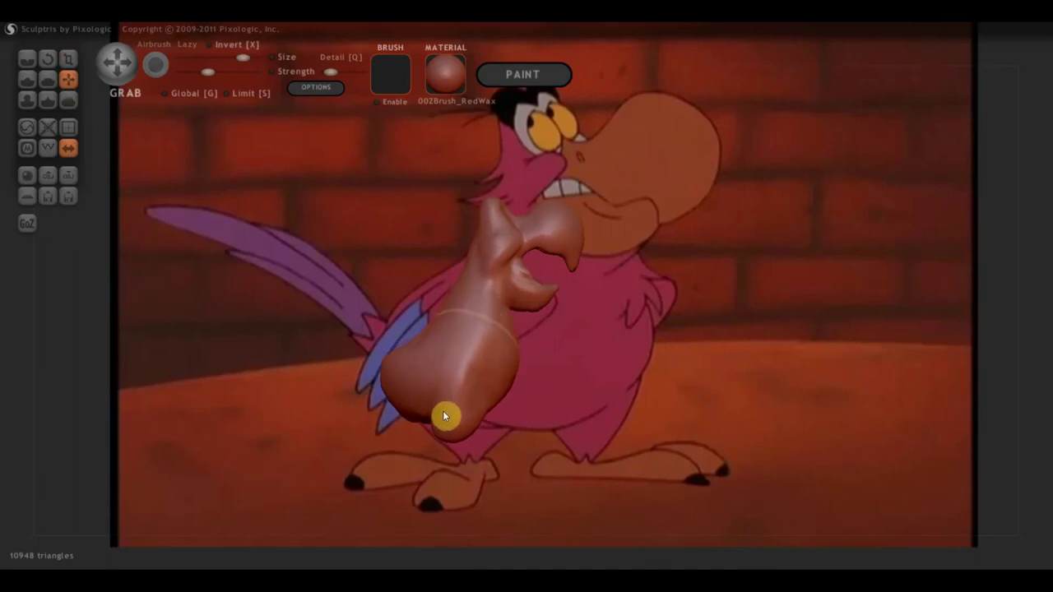
Shrink the brush and orbit and zoom until the bust faces forward.
mouse_move(663, 416)
left_mouse_down()
mouse_move(518, 422)
mouse_move(585, 403)
mouse_move(571, 377)
mouse_move(503, 376)
left_mouse_up()
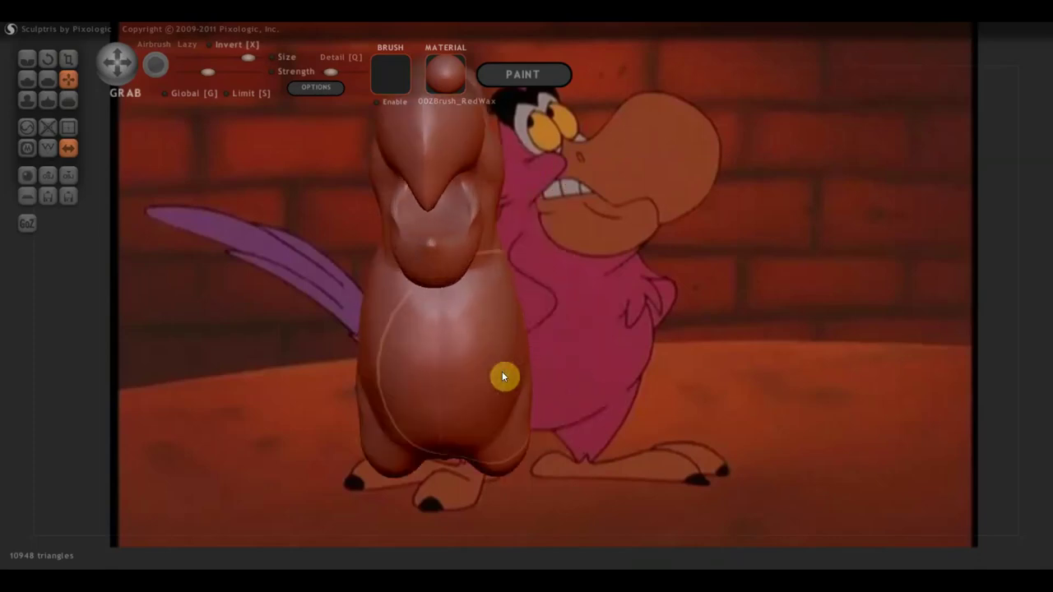
left_click_drag(212, 63, 200, 62)
mouse_move(494, 449)
left_mouse_down()
mouse_move(511, 438)
mouse_move(498, 392)
mouse_move(510, 377)
mouse_move(530, 378)
mouse_move(489, 382)
mouse_move(636, 392)
left_mouse_up()
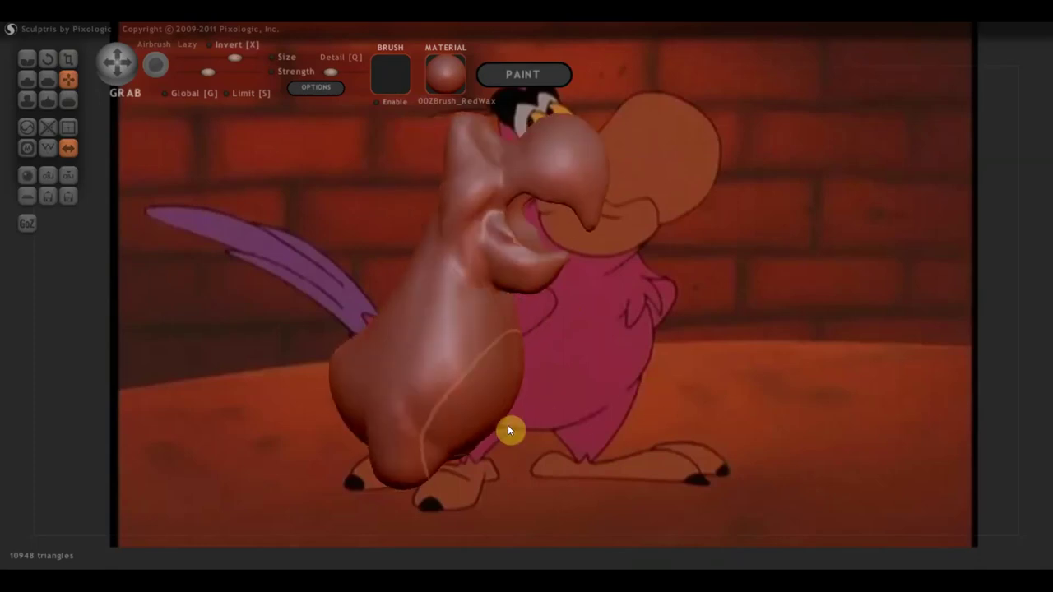
right_click_drag(511, 387, 562, 386)
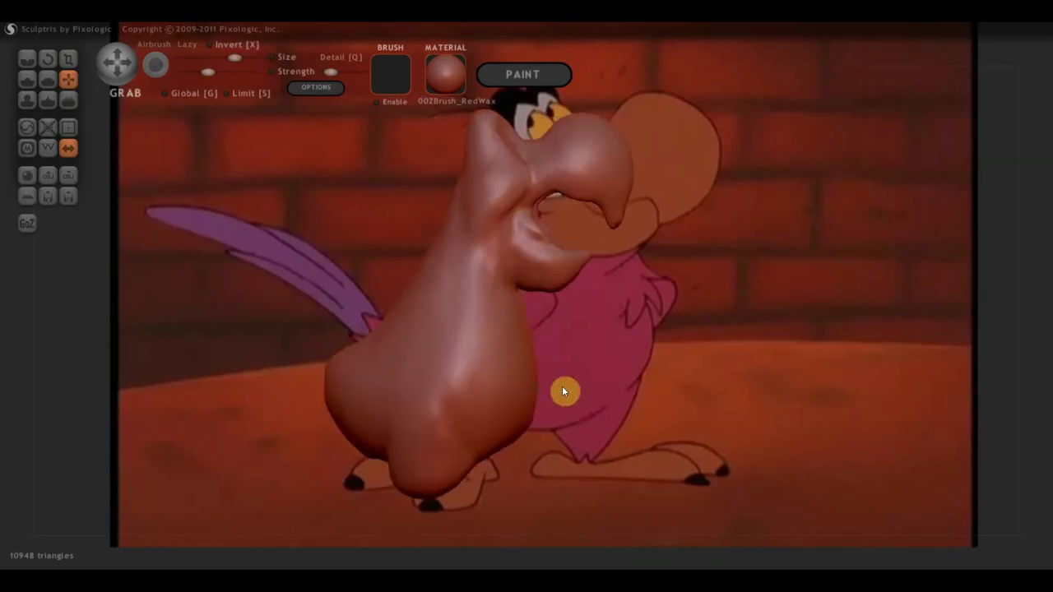
scroll(562, 386, "up", 3)
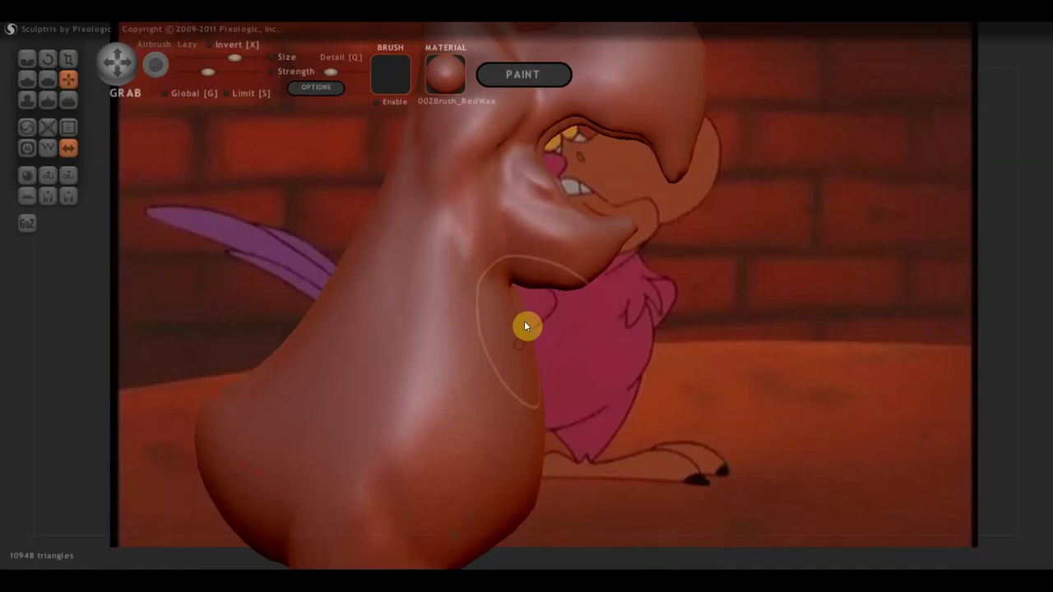
right_click_drag(463, 312, 568, 346)
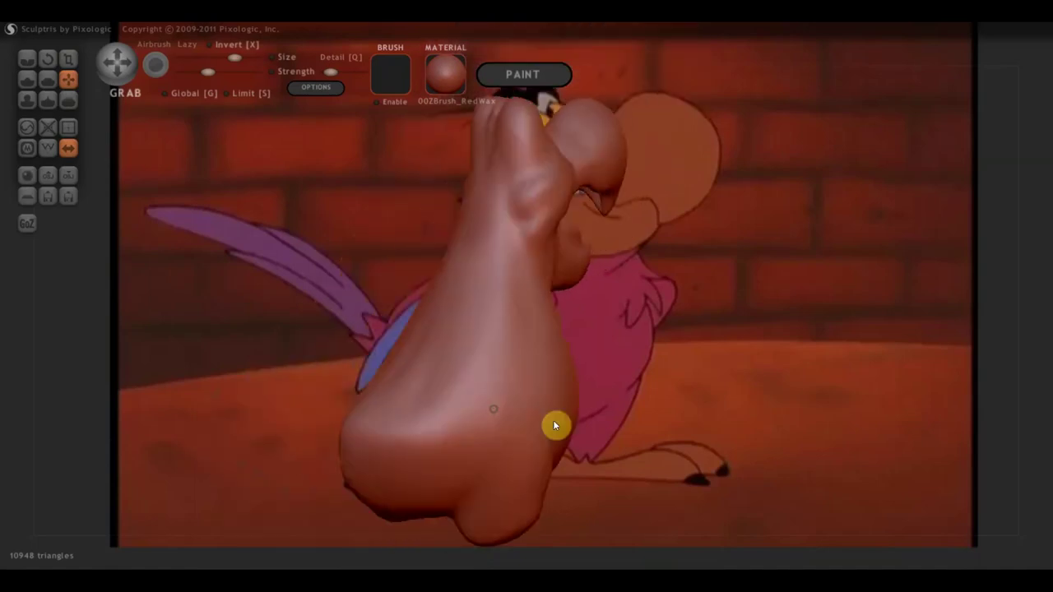
Flatten the front of the parrot's chest with the Flatten brush.
left_click(27, 79)
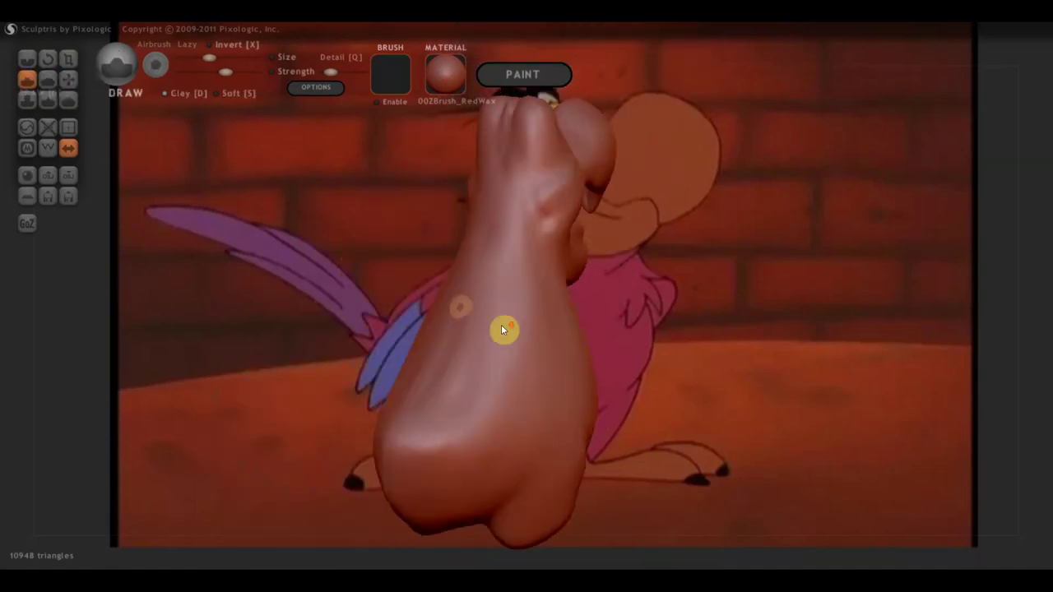
right_click_drag(501, 327, 522, 348)
left_click(48, 79)
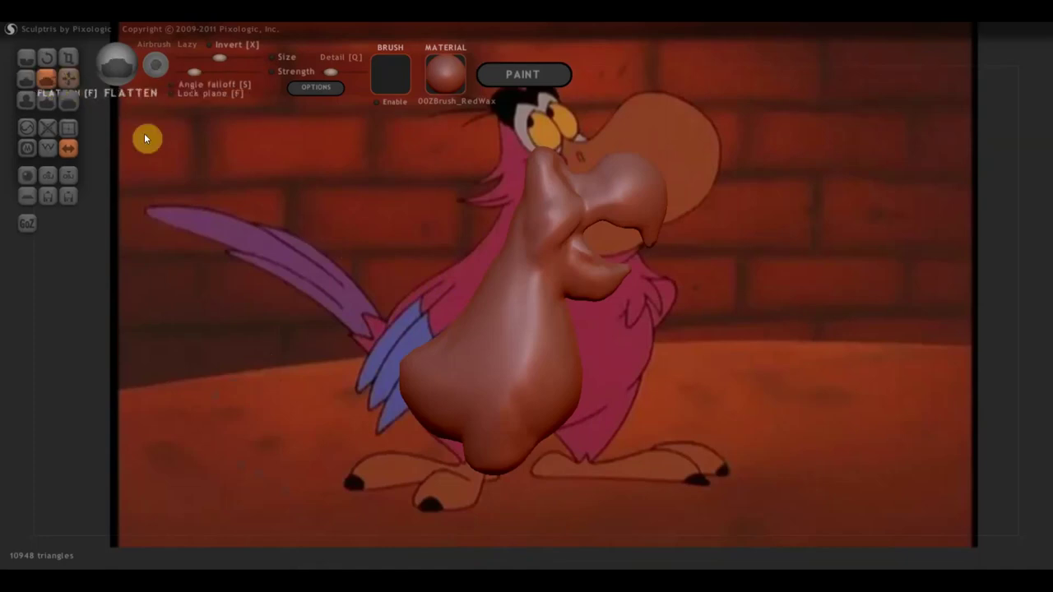
right_click_drag(145, 137, 521, 375)
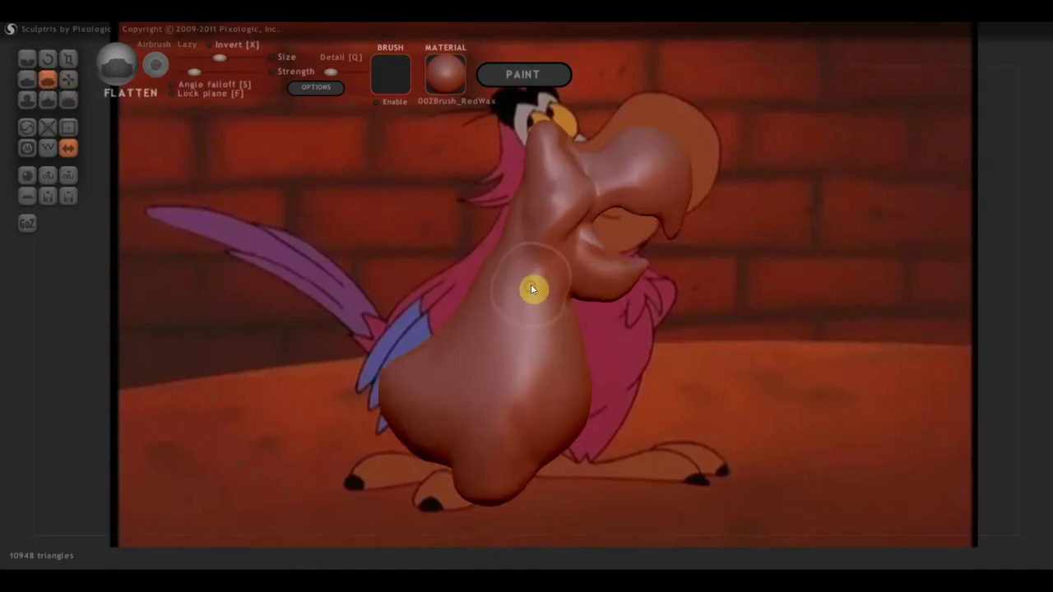
mouse_move(542, 337)
left_mouse_down()
mouse_move(535, 376)
mouse_move(489, 383)
mouse_move(533, 367)
left_mouse_up()
right_click_drag(470, 348, 543, 296)
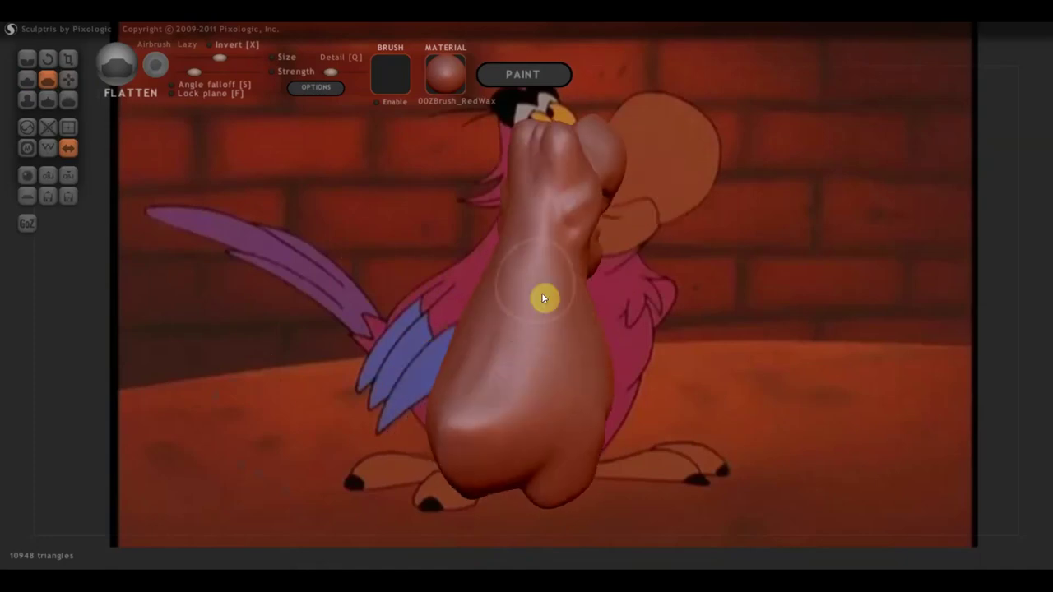
mouse_move(541, 249)
right_mouse_down()
mouse_move(543, 214)
mouse_move(566, 420)
mouse_move(606, 384)
right_mouse_up()
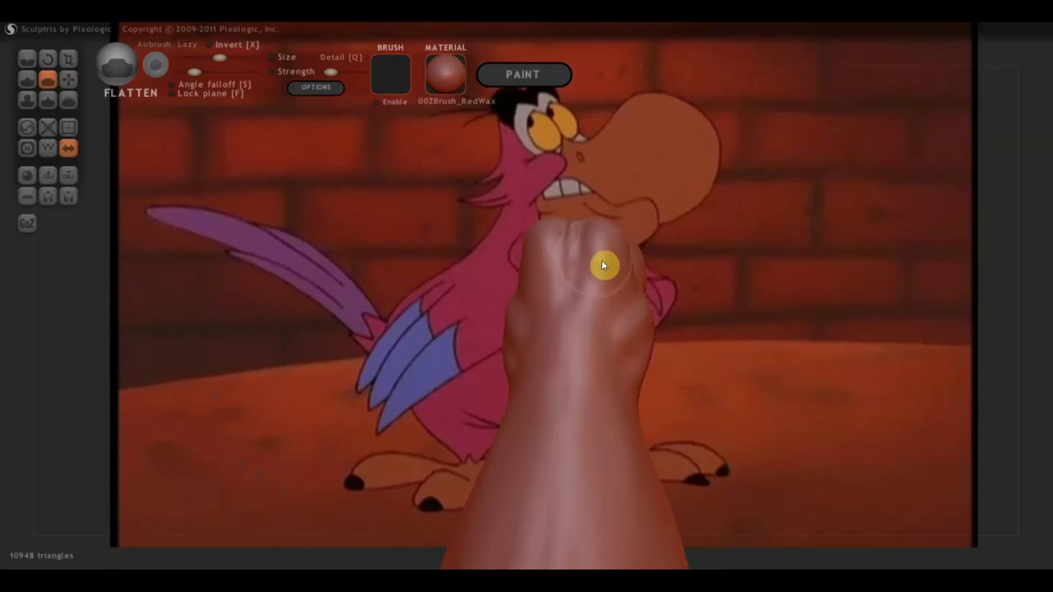
right_click_drag(580, 339, 560, 358)
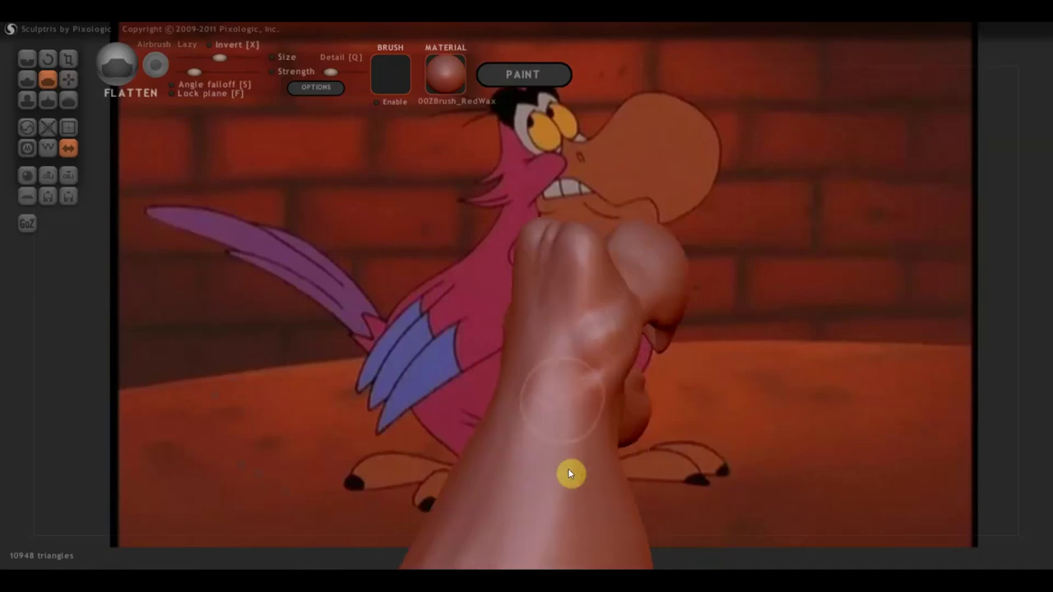
Add a small Draw stroke below the head, then undo it.
left_click(27, 79)
right_click_drag(362, 313, 405, 335)
mouse_move(521, 309)
right_mouse_down()
mouse_move(568, 315)
mouse_move(556, 373)
right_mouse_up()
left_click_drag(519, 352, 543, 372)
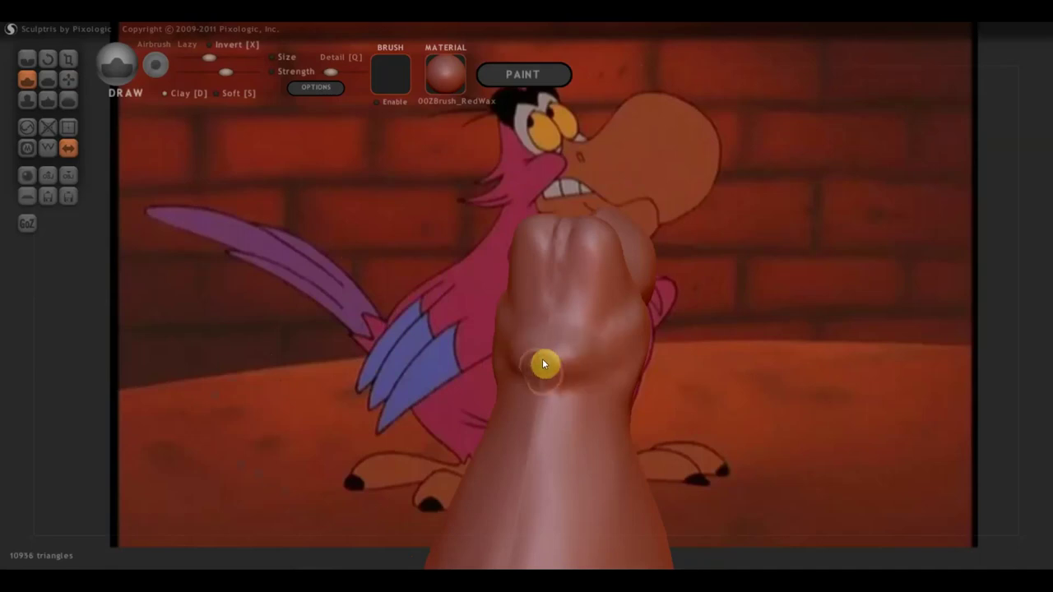
key("ctrl+z")
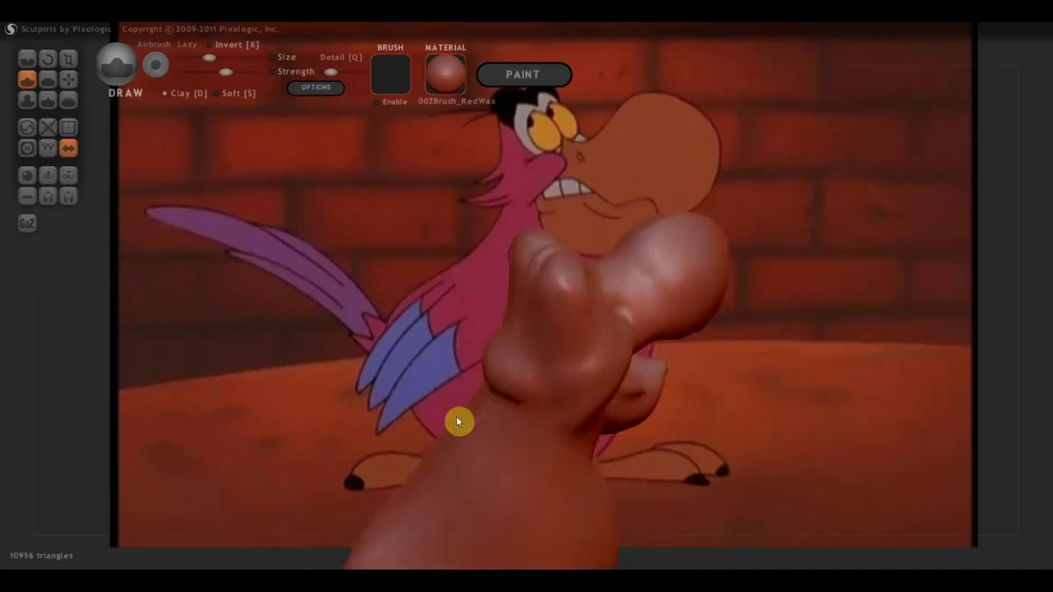
left_click(69, 86)
With a smaller Grab brush, pull the neck and round out the lower bust.
left_click(219, 57)
left_click_drag(353, 271, 413, 333)
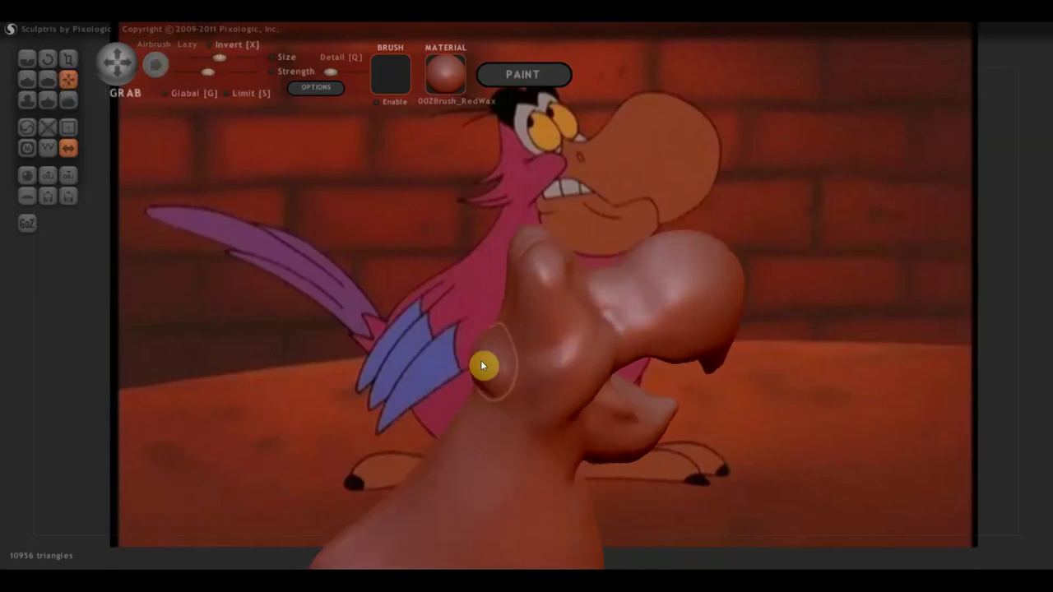
mouse_move(458, 364)
left_mouse_down()
mouse_move(525, 360)
mouse_move(472, 423)
left_mouse_up()
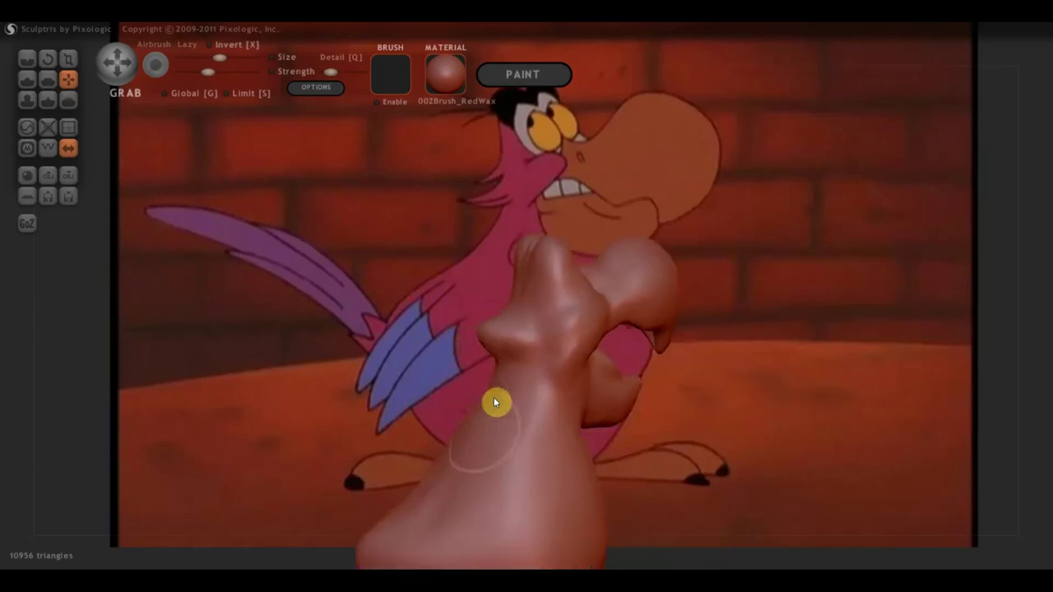
mouse_move(512, 393)
left_mouse_down()
mouse_move(468, 422)
mouse_move(480, 399)
left_mouse_up()
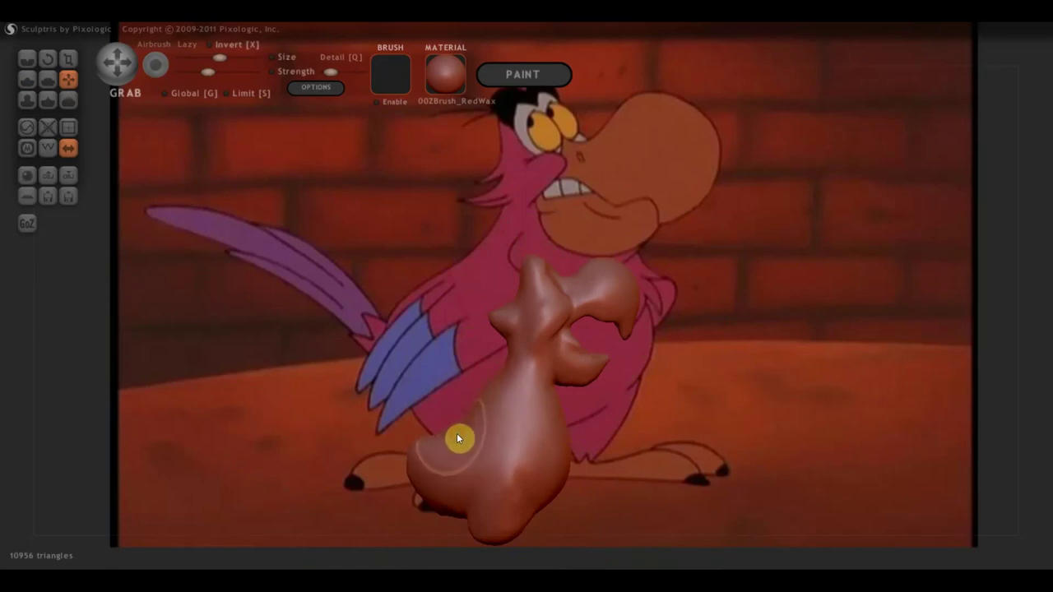
mouse_move(454, 431)
right_mouse_down()
mouse_move(569, 469)
mouse_move(524, 466)
mouse_move(610, 461)
mouse_move(566, 395)
mouse_move(431, 390)
mouse_move(597, 400)
mouse_move(581, 393)
mouse_move(588, 384)
mouse_move(665, 428)
right_mouse_up()
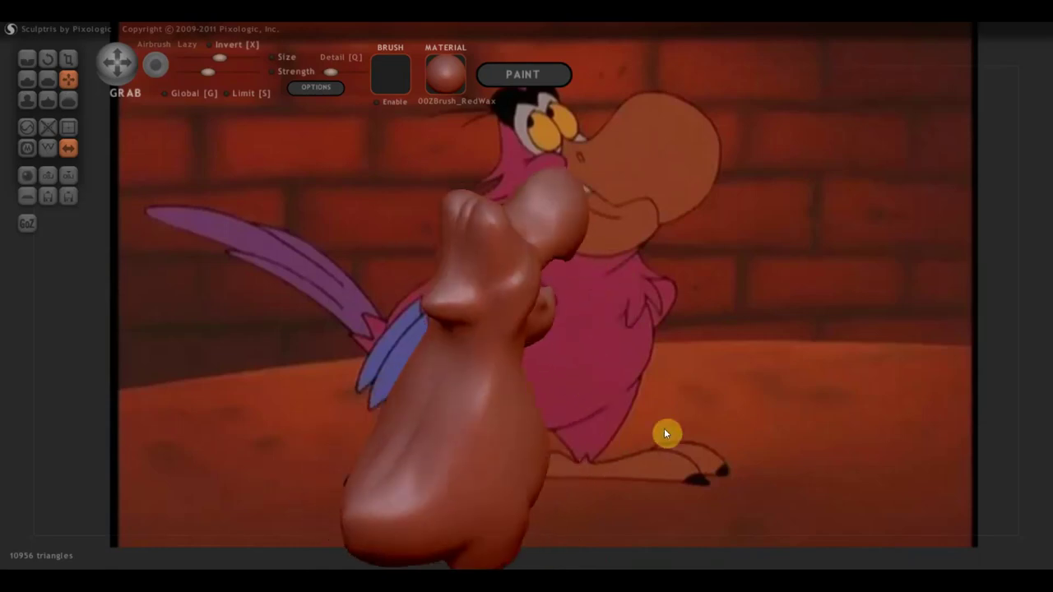
Build up small clay bumps and ridges on the head with the Draw brush.
left_click(27, 78)
mouse_move(400, 325)
right_mouse_down()
mouse_move(480, 334)
mouse_move(593, 374)
mouse_move(532, 377)
right_mouse_up()
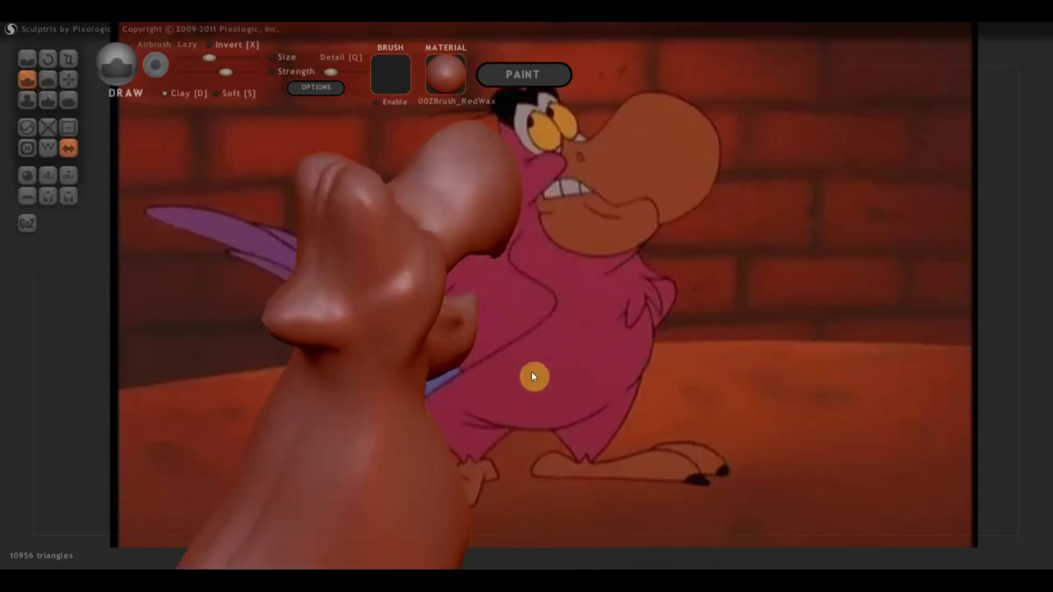
left_click_drag(412, 304, 414, 315)
left_click_drag(352, 331, 360, 321)
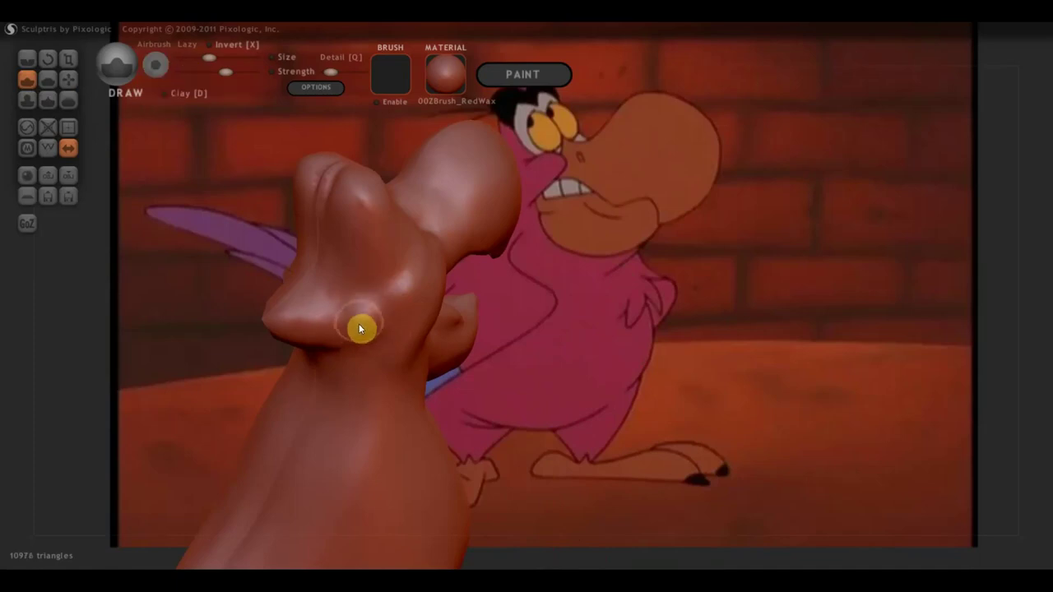
left_click_drag(355, 332, 371, 329)
right_click_drag(404, 330, 497, 378)
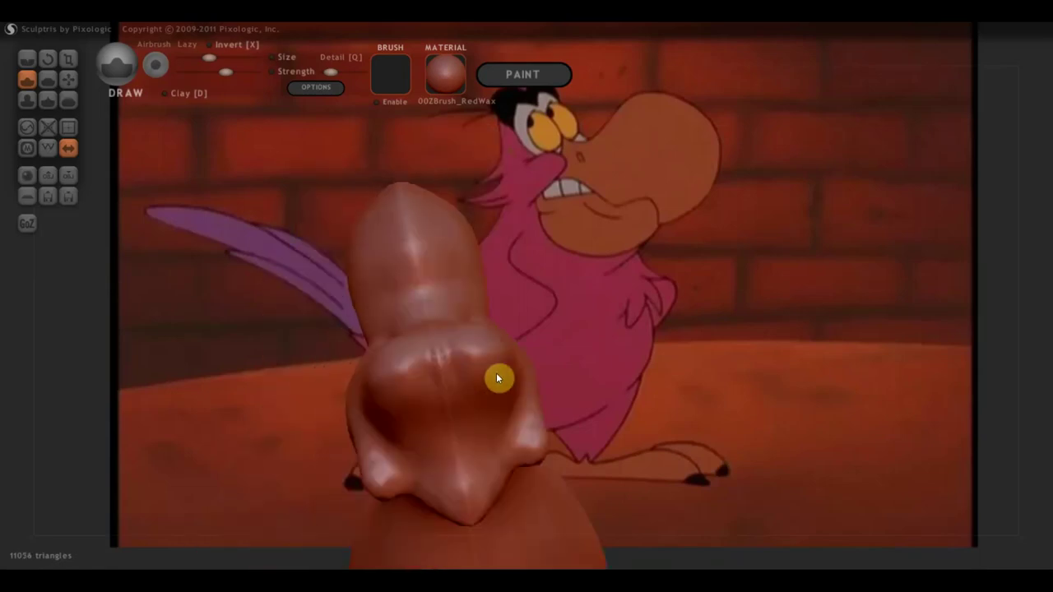
Grab the lower-right lobe and pull it outward.
left_click(69, 80)
mouse_move(401, 298)
left_mouse_down()
mouse_move(515, 441)
mouse_move(572, 466)
left_mouse_up()
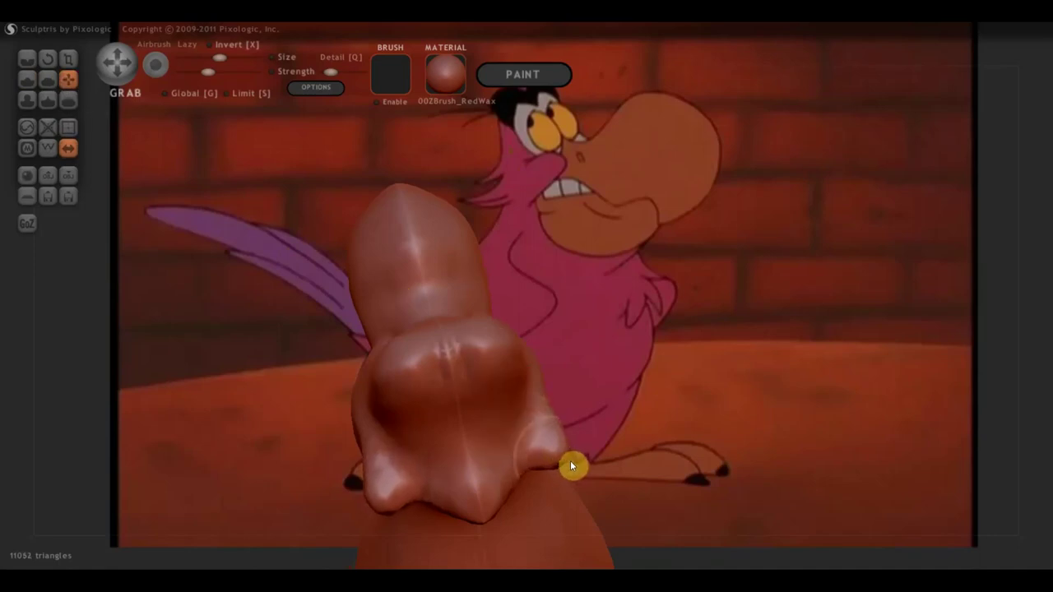
mouse_move(407, 456)
right_mouse_down()
mouse_move(420, 362)
mouse_move(522, 348)
mouse_move(615, 297)
right_mouse_up()
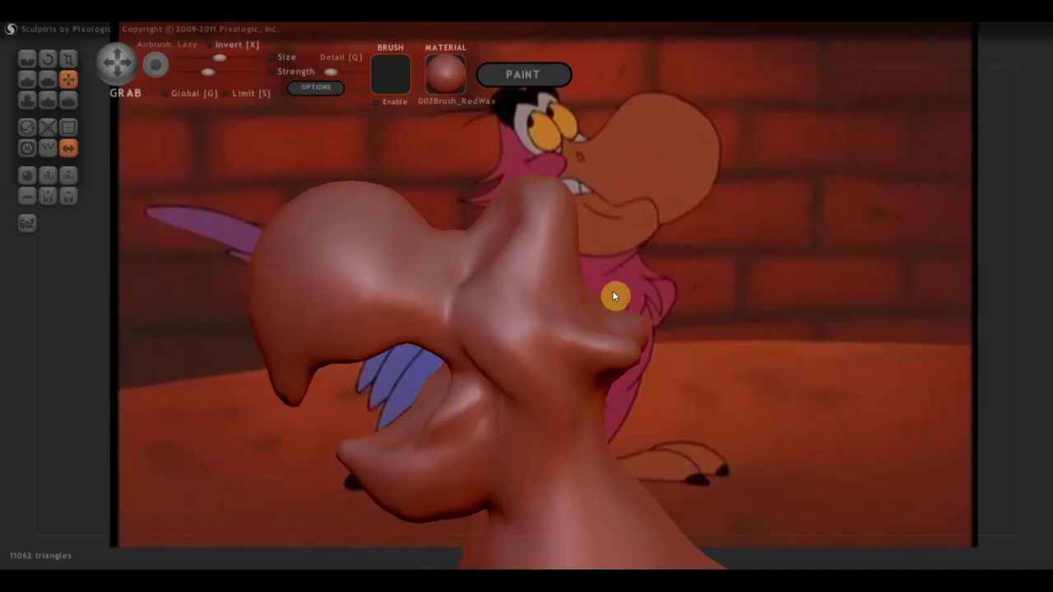
Crease a ring-shaped eye socket into the head and a line along the beak top.
left_click(27, 58)
left_click_drag(515, 331, 529, 334)
mouse_move(522, 329)
right_mouse_down()
mouse_move(580, 384)
mouse_move(508, 440)
right_mouse_up()
mouse_move(508, 377)
left_mouse_down()
mouse_move(503, 418)
mouse_move(500, 369)
left_mouse_up()
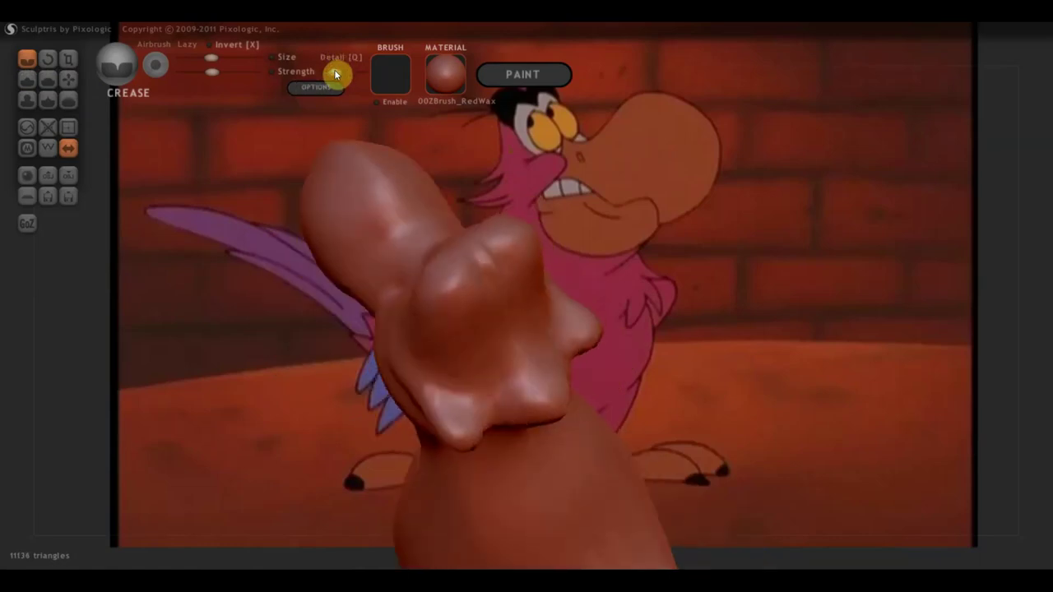
mouse_move(526, 368)
left_mouse_down()
mouse_move(428, 360)
mouse_move(508, 371)
left_mouse_up()
mouse_move(515, 369)
right_mouse_down()
mouse_move(541, 293)
mouse_move(462, 302)
right_mouse_up()
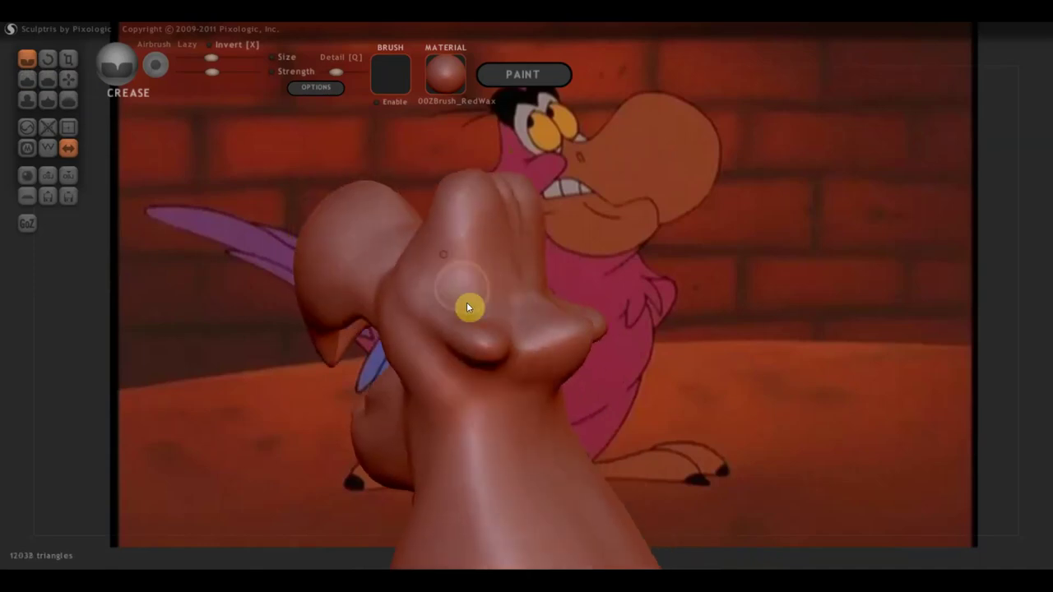
mouse_move(450, 219)
right_mouse_down()
mouse_move(494, 282)
mouse_move(480, 217)
mouse_move(696, 261)
mouse_move(782, 252)
mouse_move(777, 288)
right_mouse_up()
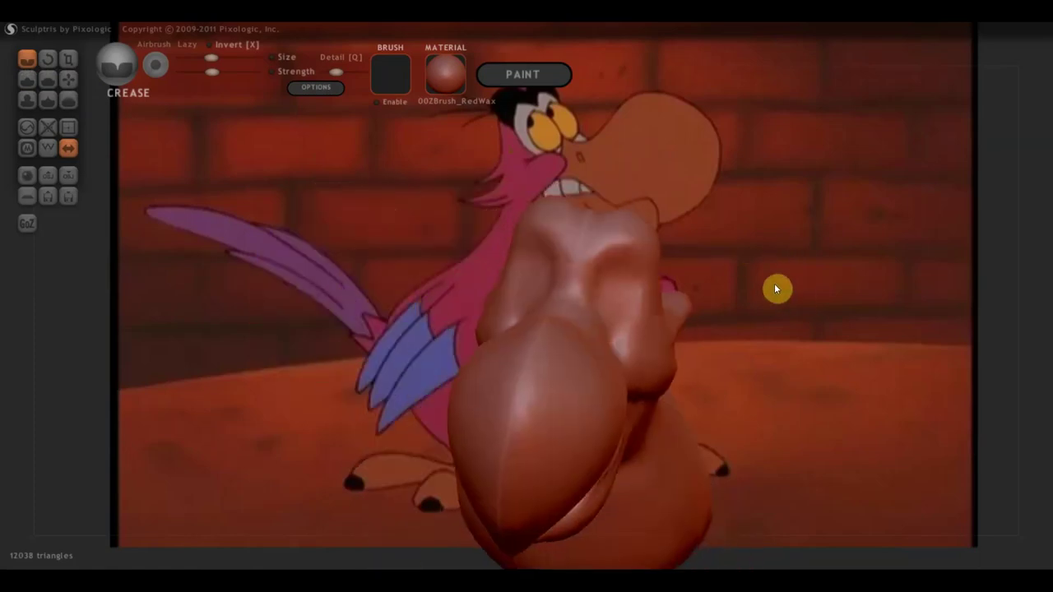
left_click_drag(595, 226, 577, 237)
Grab-pull the head sides, brow bumps and the ridge between the brows, undoing one beak pull.
left_click(68, 78)
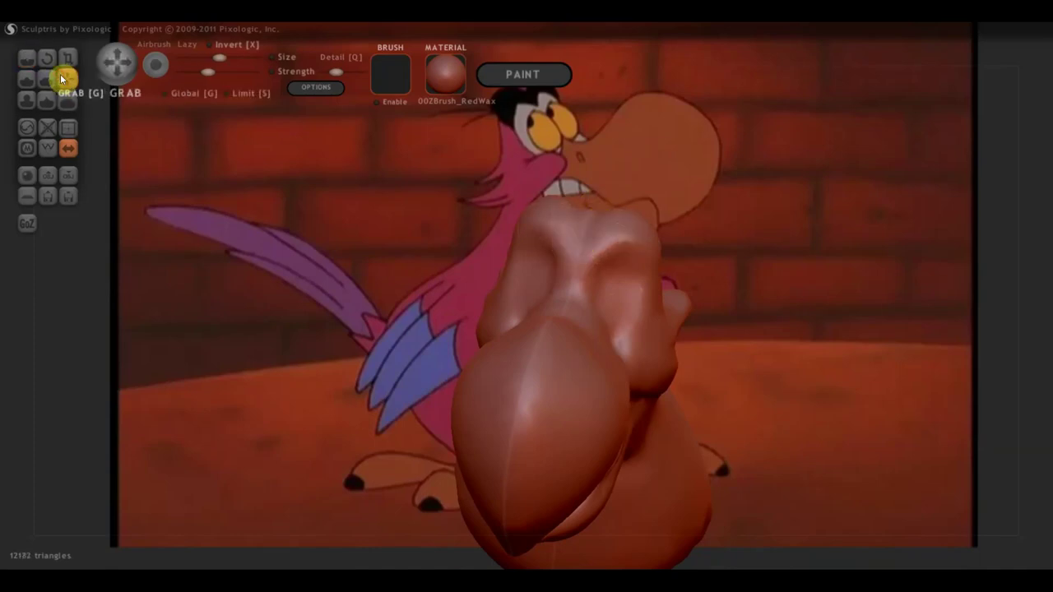
mouse_move(535, 271)
left_mouse_down()
mouse_move(579, 211)
mouse_move(616, 200)
mouse_move(578, 287)
left_mouse_up()
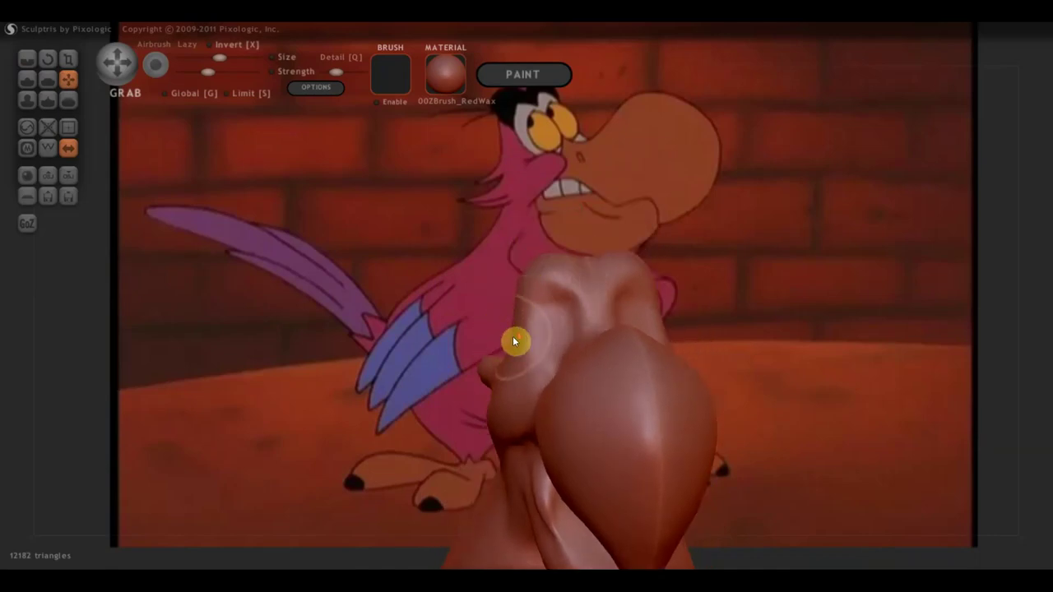
key("ctrl+z")
right_click_drag(523, 333, 701, 268)
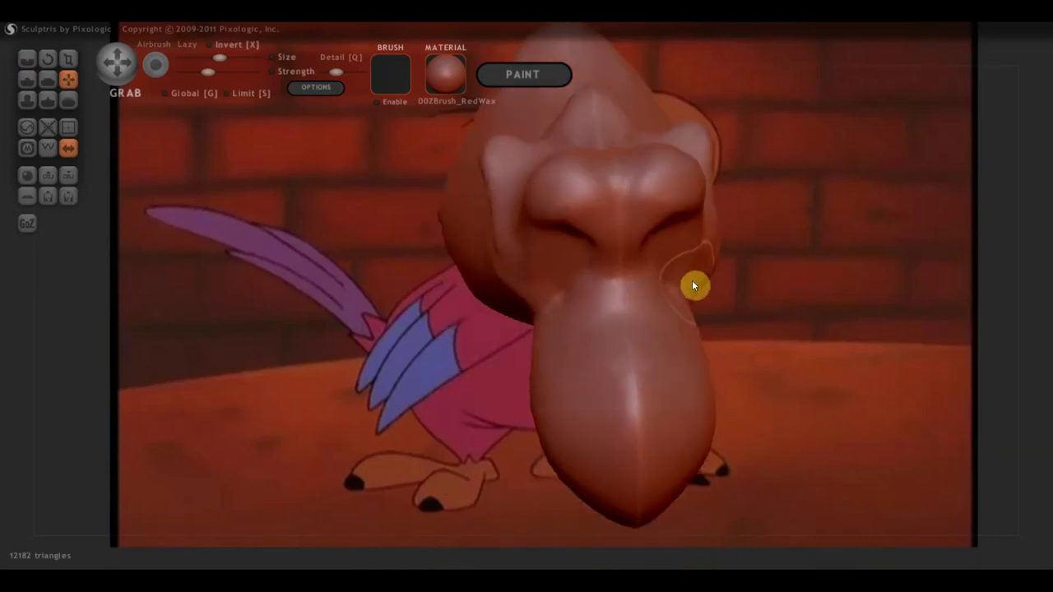
mouse_move(705, 273)
left_mouse_down()
mouse_move(727, 276)
mouse_move(726, 255)
left_mouse_up()
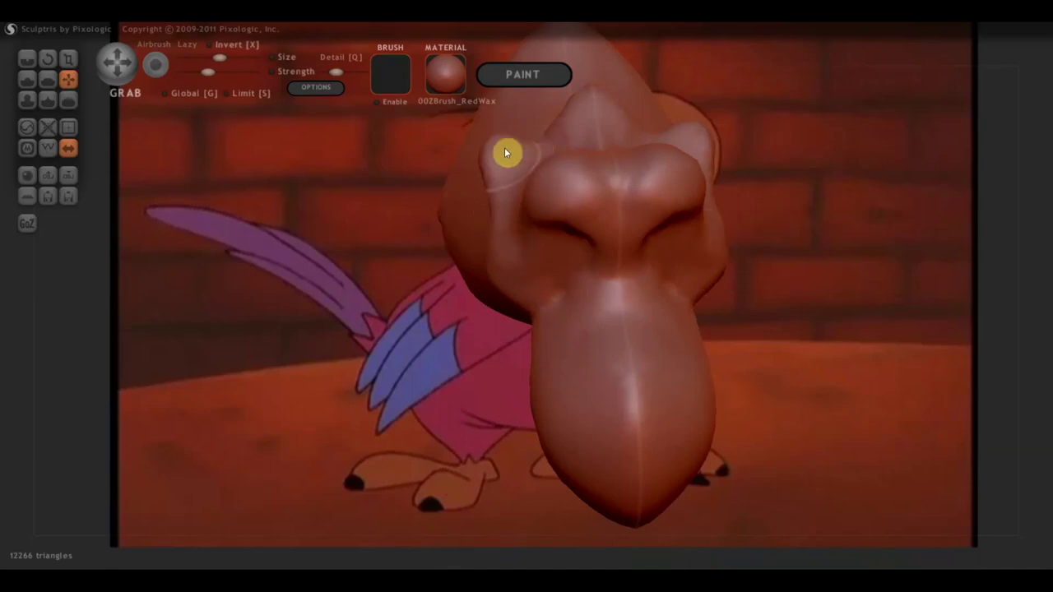
left_click_drag(498, 149, 514, 143)
mouse_move(605, 123)
left_mouse_down()
mouse_move(597, 99)
mouse_move(637, 121)
left_mouse_up()
mouse_move(727, 257)
left_mouse_down()
mouse_move(670, 219)
mouse_move(705, 228)
mouse_move(725, 281)
mouse_move(699, 283)
mouse_move(582, 191)
left_mouse_up()
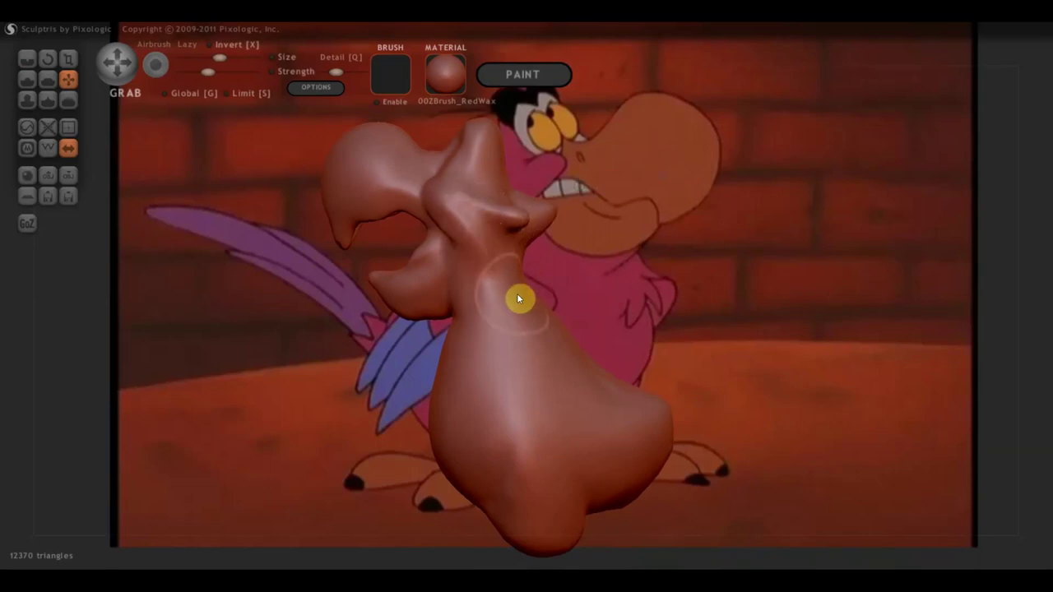
Carve a series of crease strokes along the parrot's neck.
left_click(27, 60)
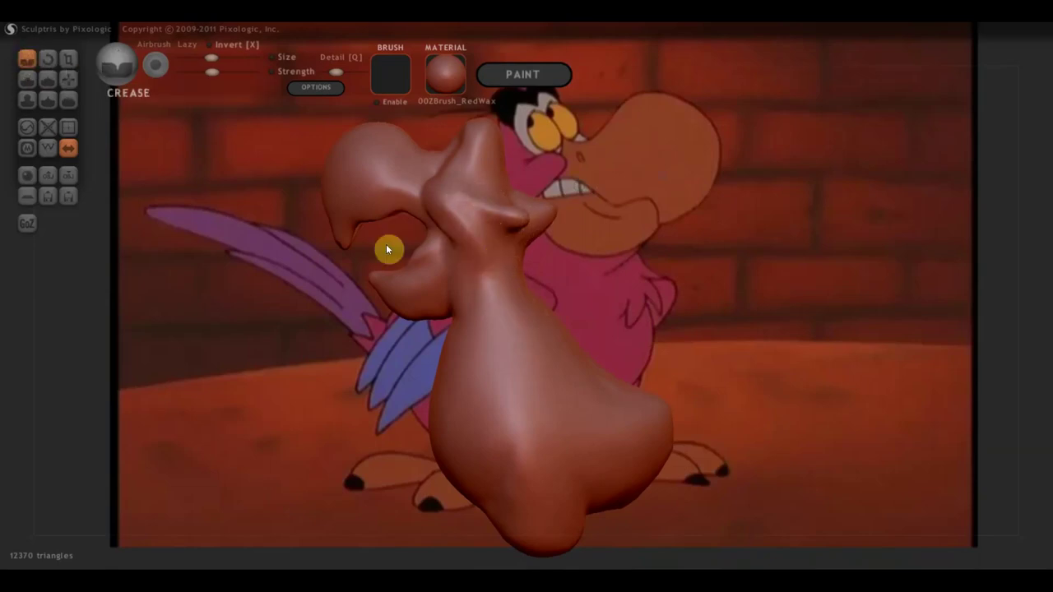
mouse_move(437, 256)
left_mouse_down()
mouse_move(482, 272)
mouse_move(489, 234)
mouse_move(472, 254)
mouse_move(485, 274)
left_mouse_up()
right_click_drag(486, 274, 506, 258)
mouse_move(486, 205)
left_mouse_down()
mouse_move(534, 282)
mouse_move(529, 244)
mouse_move(552, 315)
left_mouse_up()
right_click_drag(552, 315, 620, 295)
mouse_move(619, 295)
left_mouse_down()
mouse_move(518, 334)
mouse_move(567, 322)
left_mouse_up()
mouse_move(567, 322)
right_mouse_down()
mouse_move(579, 309)
mouse_move(659, 290)
right_mouse_up()
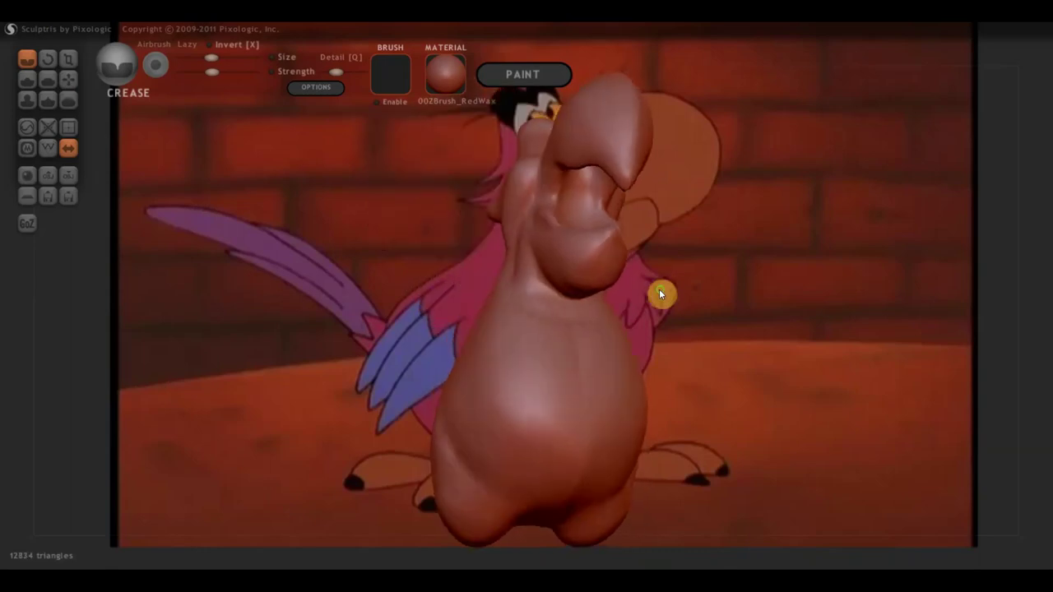
Enable Clay on the Draw brush and build up the neck below the beak.
left_click(29, 83)
mouse_move(383, 289)
right_mouse_down()
mouse_move(548, 350)
mouse_move(513, 315)
right_mouse_up()
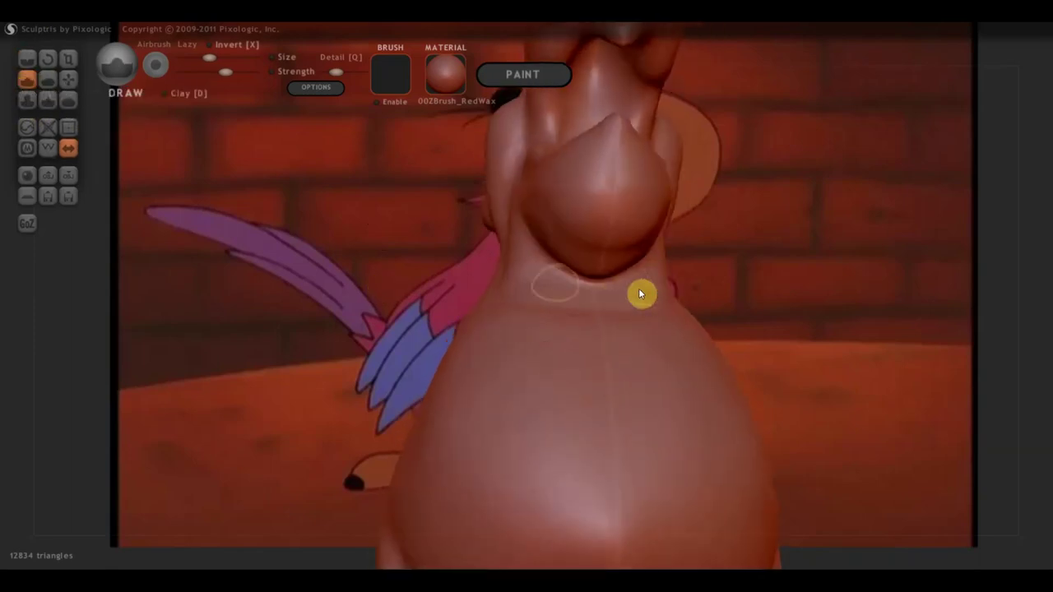
left_click(165, 94)
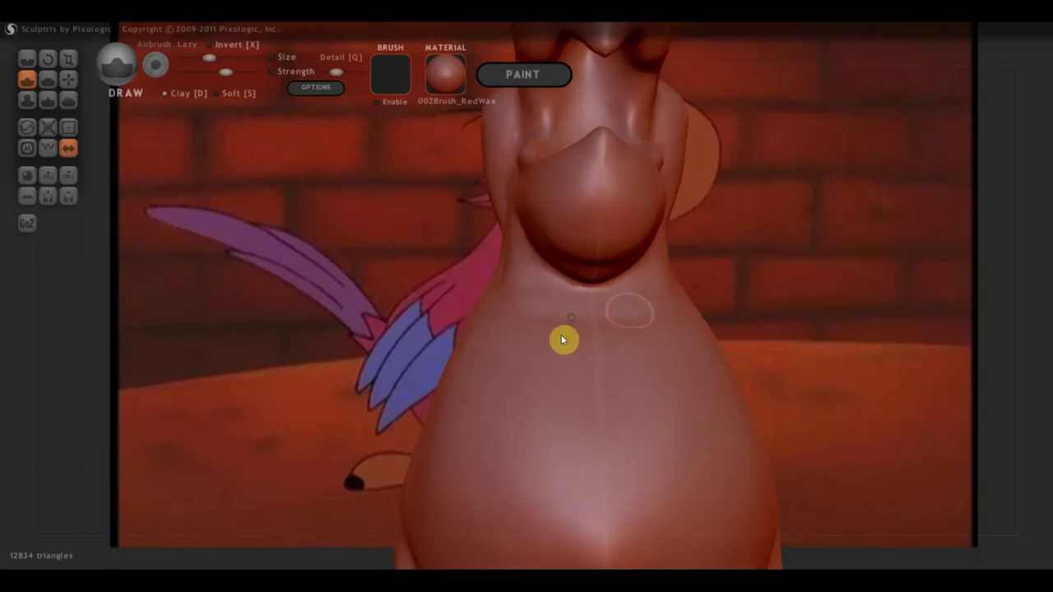
left_click_drag(656, 288, 567, 298)
right_click_drag(604, 310, 546, 352)
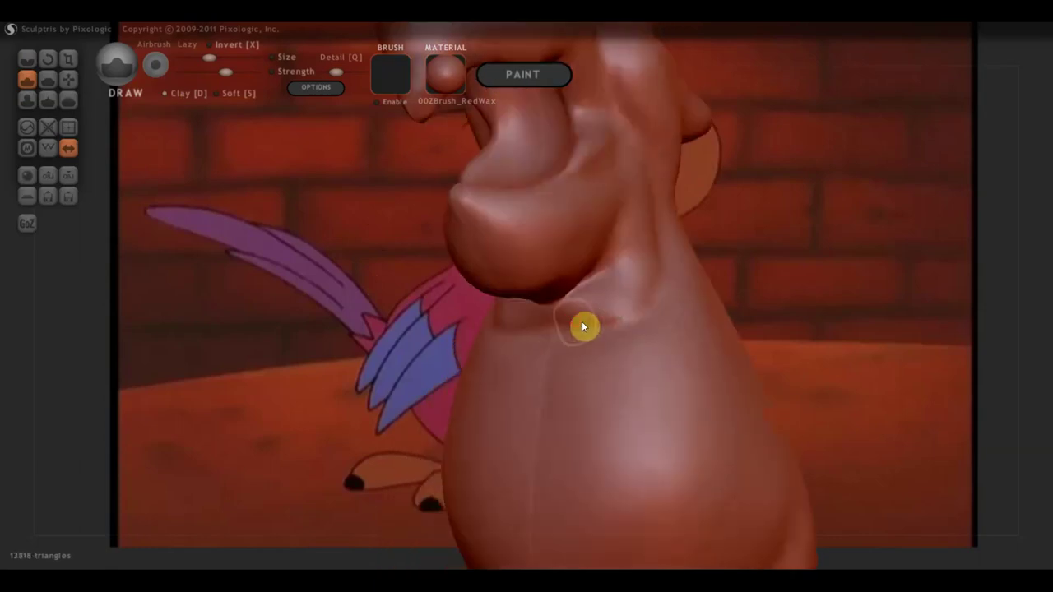
left_click_drag(643, 277, 680, 264)
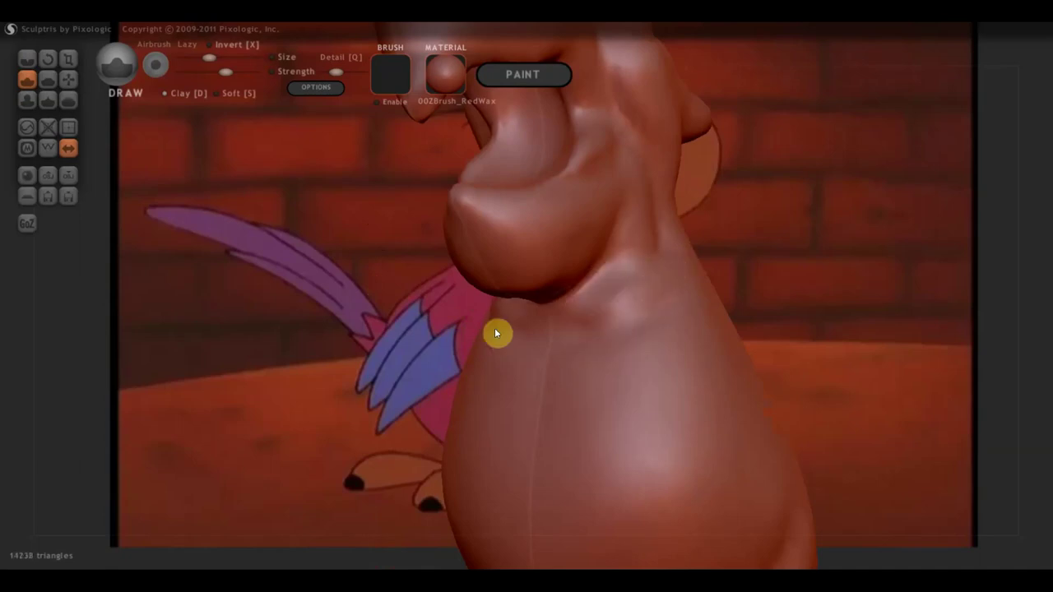
Cut and deepen a crease line across the neck.
left_click(27, 59)
right_click_drag(505, 399, 631, 322)
left_click_drag(639, 289, 626, 310)
mouse_move(527, 343)
left_mouse_down()
mouse_move(631, 320)
mouse_move(588, 336)
left_mouse_up()
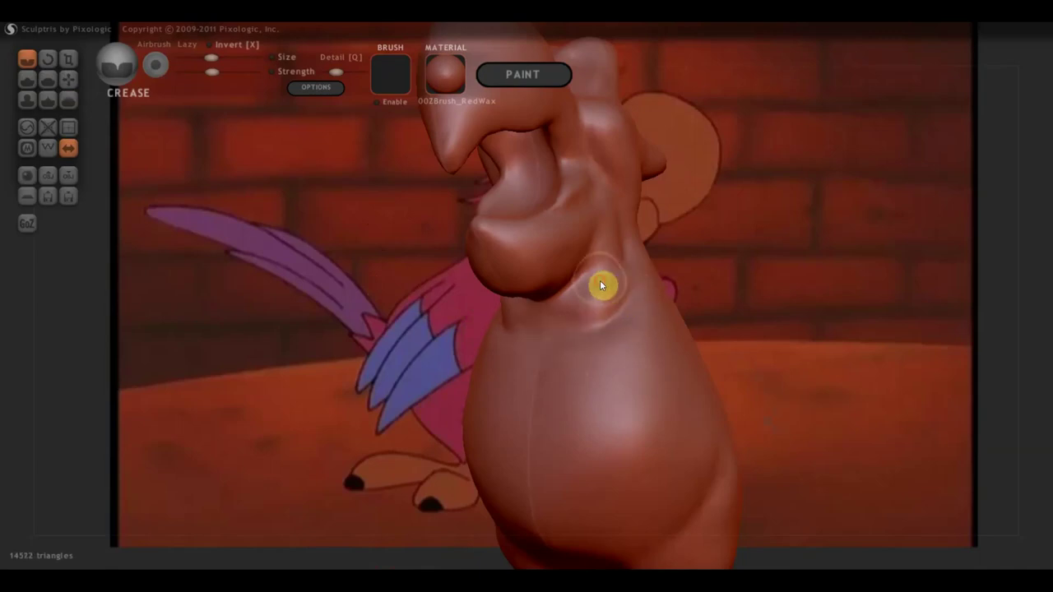
Smooth the neck crease area with the Flatten brush.
right_click_drag(598, 230, 759, 302)
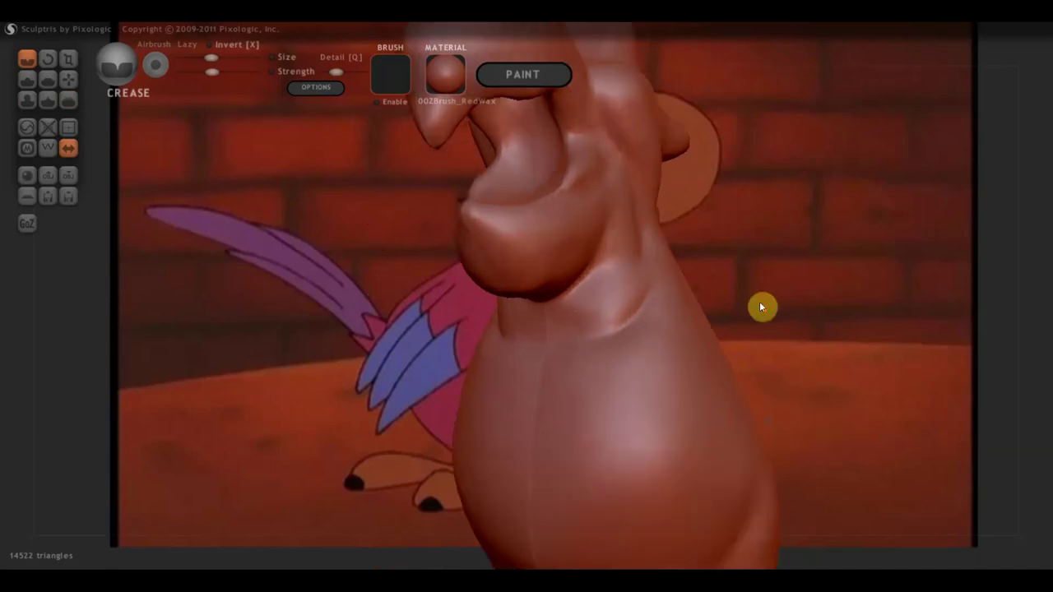
left_click(47, 79)
mouse_move(634, 204)
left_mouse_down()
mouse_move(639, 284)
mouse_move(638, 220)
mouse_move(618, 305)
mouse_move(644, 296)
left_mouse_up()
mouse_move(623, 167)
left_mouse_down()
mouse_move(639, 269)
mouse_move(635, 164)
mouse_move(638, 285)
left_mouse_up()
With a smaller Flatten brush, flatten the belly bulge and the neck-chest area.
right_click_drag(653, 264, 645, 290)
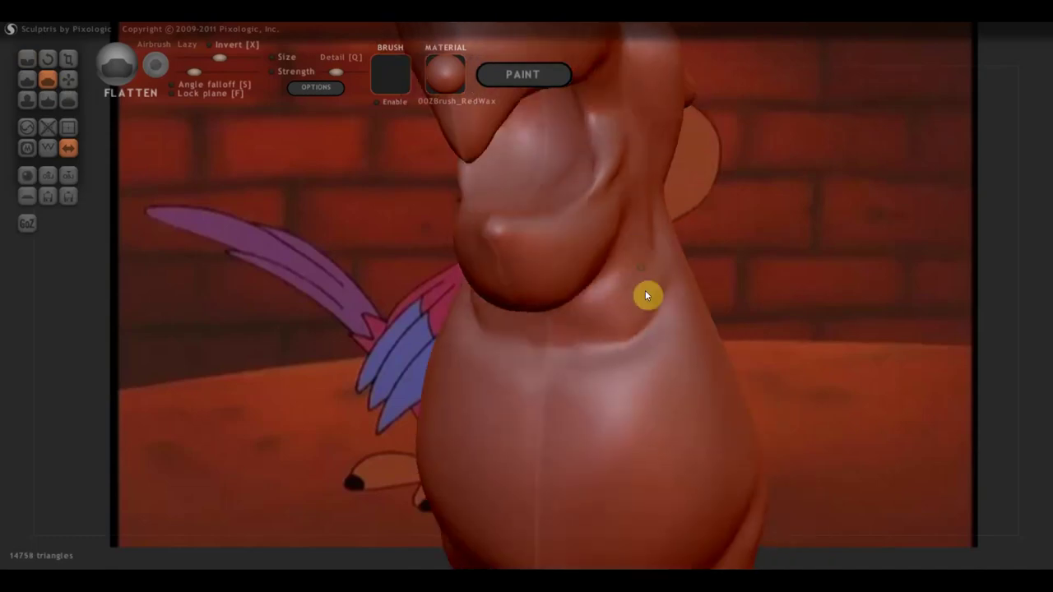
left_click_drag(219, 57, 211, 57)
left_click_drag(506, 229, 501, 240)
mouse_move(501, 239)
right_mouse_down()
mouse_move(510, 237)
mouse_move(471, 214)
mouse_move(467, 229)
right_mouse_up()
left_click_drag(468, 229, 493, 243)
mouse_move(566, 213)
left_mouse_down()
mouse_move(508, 273)
mouse_move(625, 181)
mouse_move(571, 242)
mouse_move(606, 107)
left_mouse_up()
mouse_move(606, 107)
right_mouse_down()
mouse_move(634, 94)
mouse_move(665, 198)
mouse_move(623, 282)
mouse_move(358, 371)
mouse_move(357, 329)
mouse_move(344, 376)
mouse_move(331, 359)
right_mouse_up()
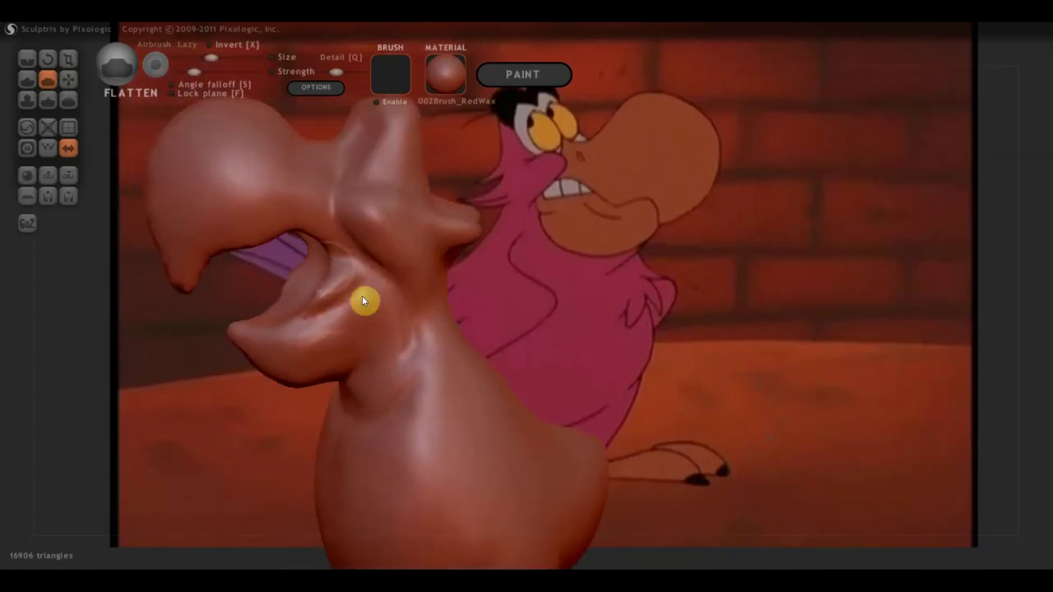
Grab-pull the lower lip fold and the surface near the mouth into shape.
left_click(78, 84)
scroll(273, 265, "up", 3)
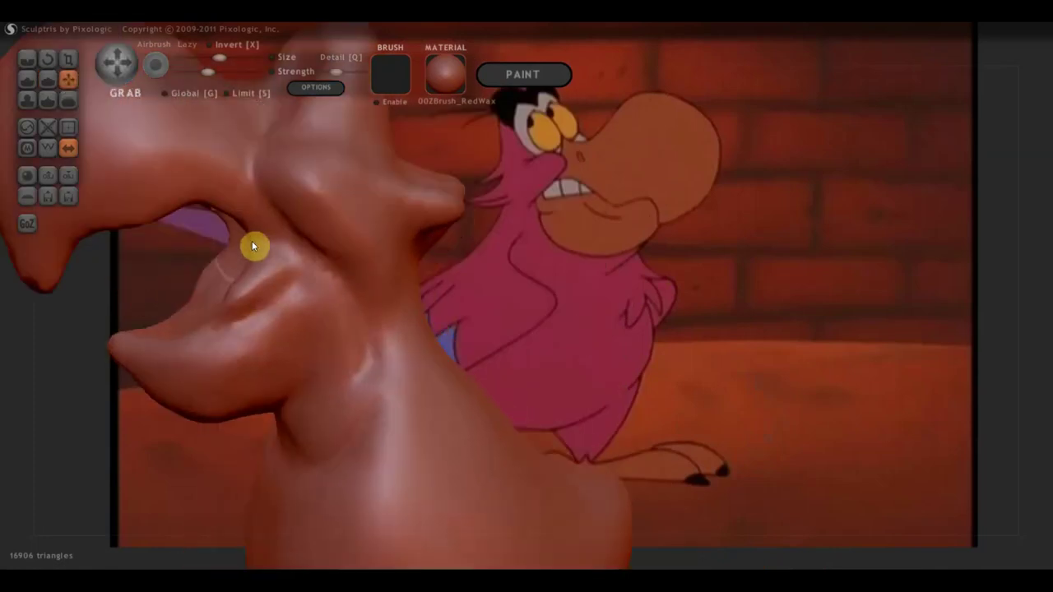
mouse_move(256, 240)
left_mouse_down()
mouse_move(281, 270)
mouse_move(265, 252)
mouse_move(276, 284)
left_mouse_up()
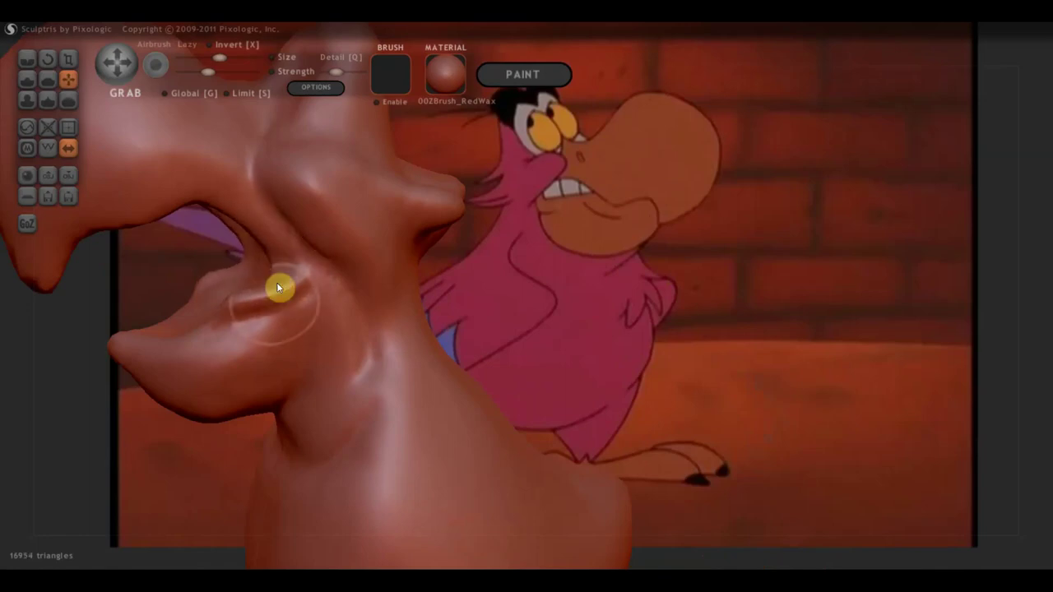
right_click_drag(277, 285, 274, 311)
mouse_move(232, 293)
left_mouse_down()
mouse_move(170, 312)
mouse_move(184, 331)
mouse_move(217, 301)
mouse_move(175, 319)
left_mouse_up()
right_click_drag(173, 316, 283, 306)
mouse_move(283, 308)
left_mouse_down()
mouse_move(228, 310)
mouse_move(235, 301)
left_mouse_up()
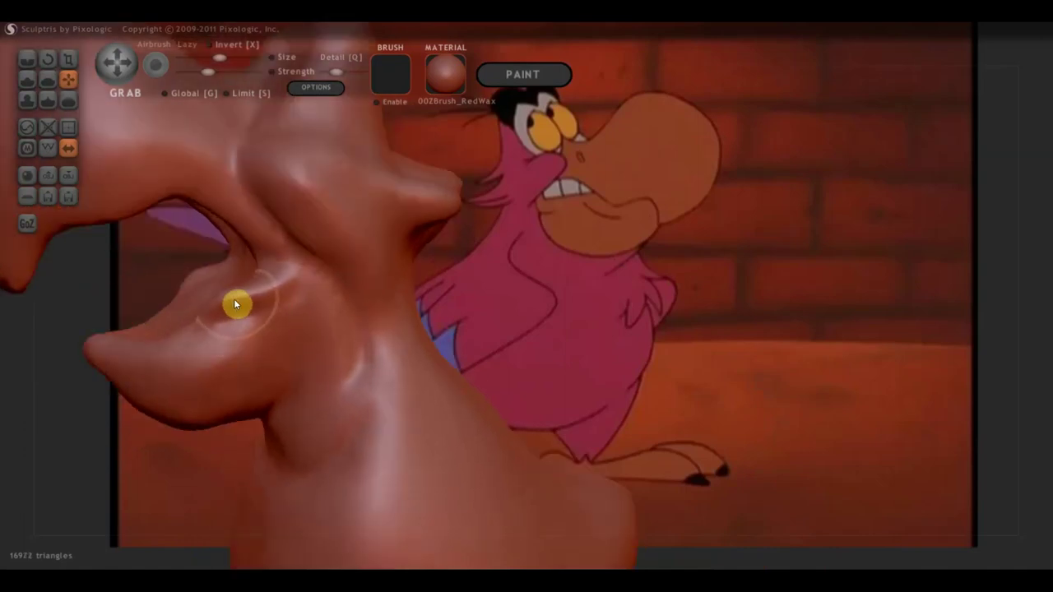
right_click_drag(171, 210, 299, 176)
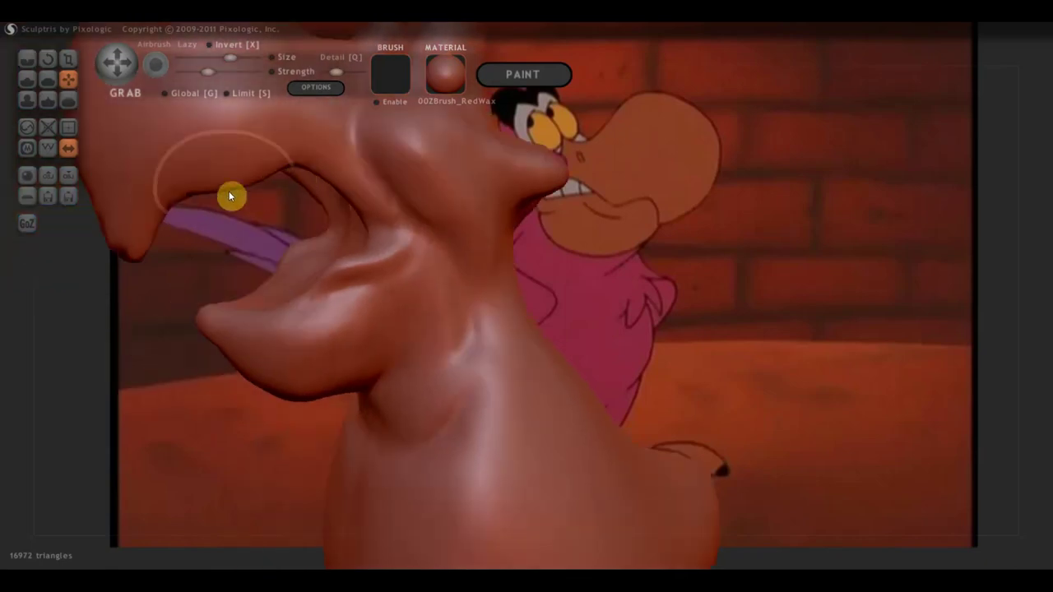
Shrink the brush further, pull the mouth surface upward, then undo one bad change.
left_click(207, 62)
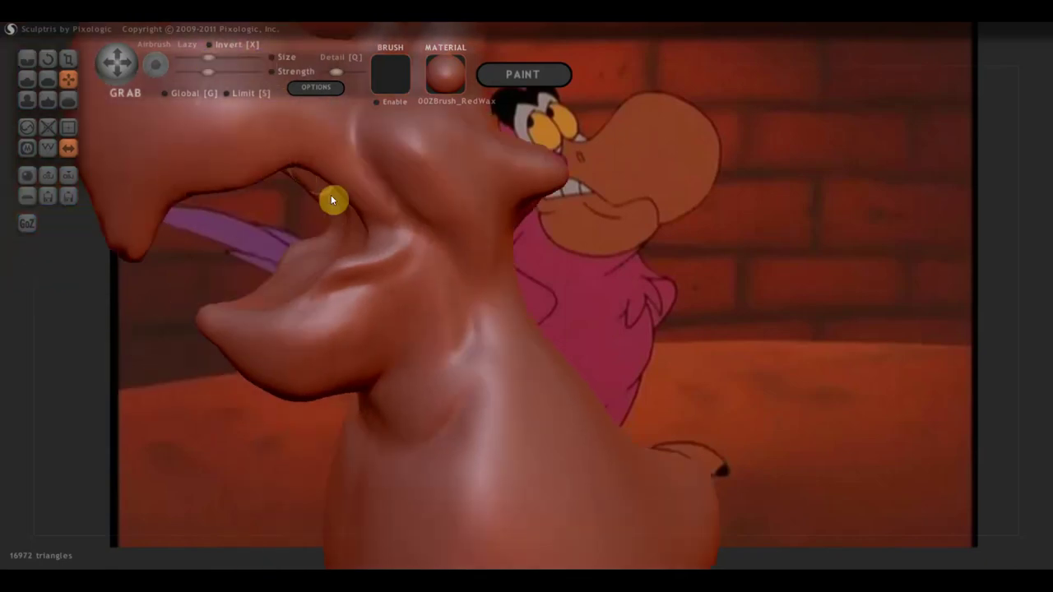
right_click_drag(281, 171, 364, 205)
left_click_drag(373, 217, 402, 208)
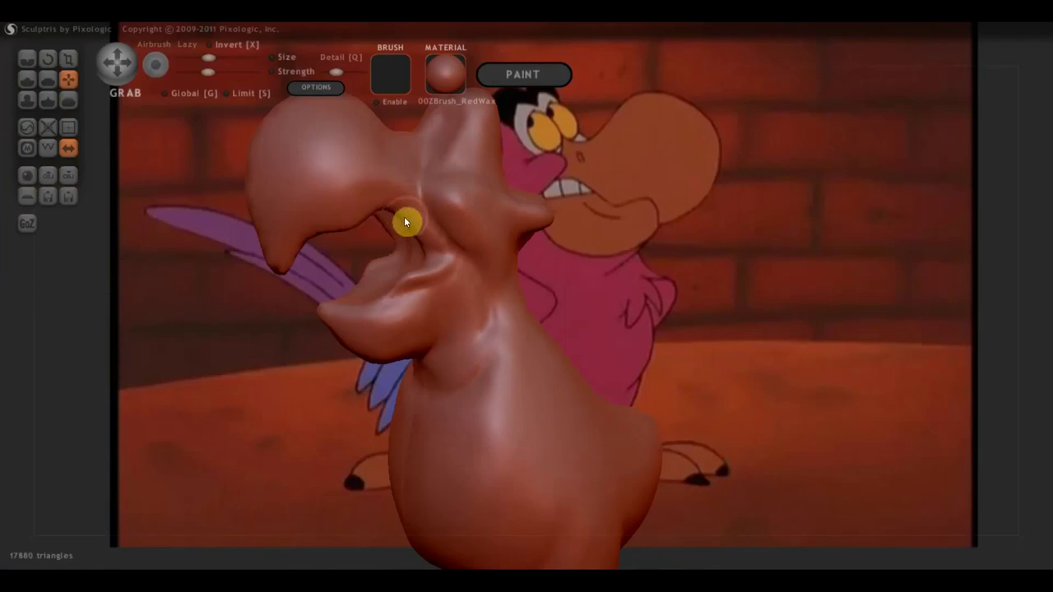
mouse_move(410, 216)
right_mouse_down()
mouse_move(461, 283)
mouse_move(418, 283)
right_mouse_up()
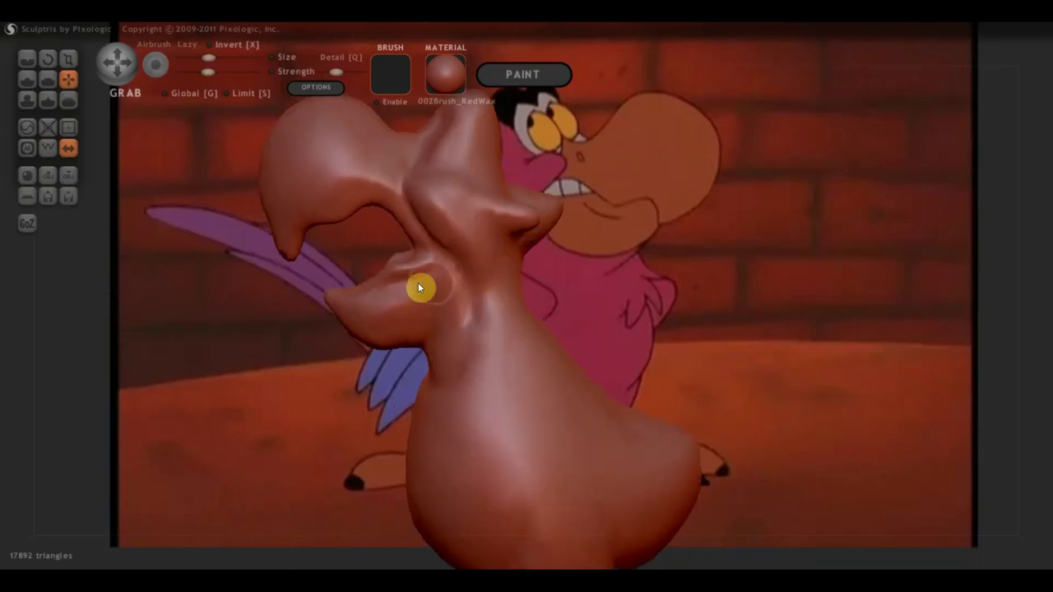
right_click_drag(375, 208, 366, 213)
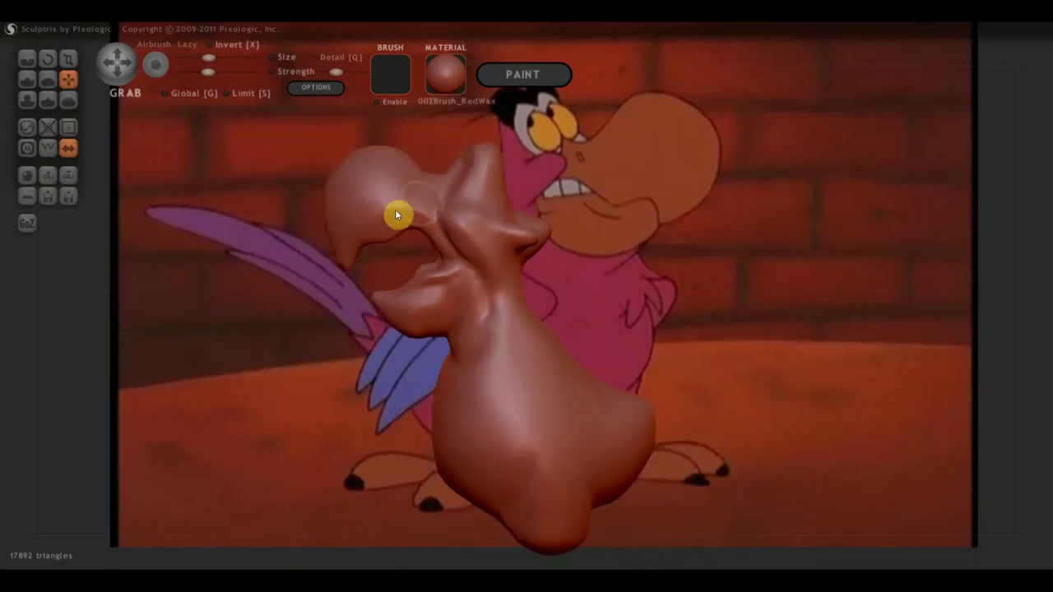
key("ctrl+z")
Reshape the nostril, upper lip and area around the beak and eye from the front.
mouse_move(456, 314)
right_mouse_down()
mouse_move(537, 314)
mouse_move(511, 304)
right_mouse_up()
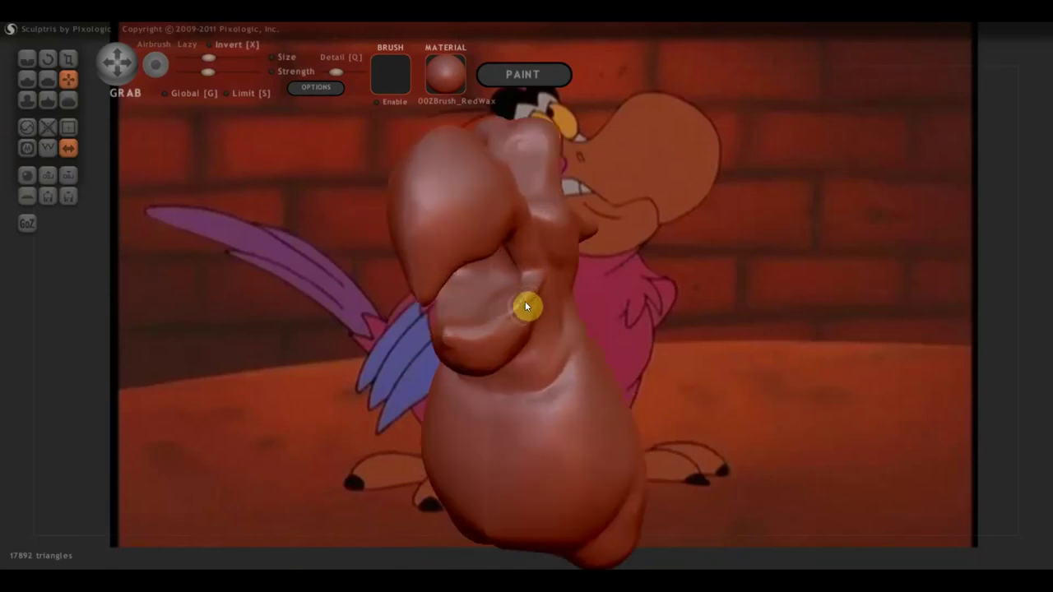
right_click_drag(533, 286, 512, 311)
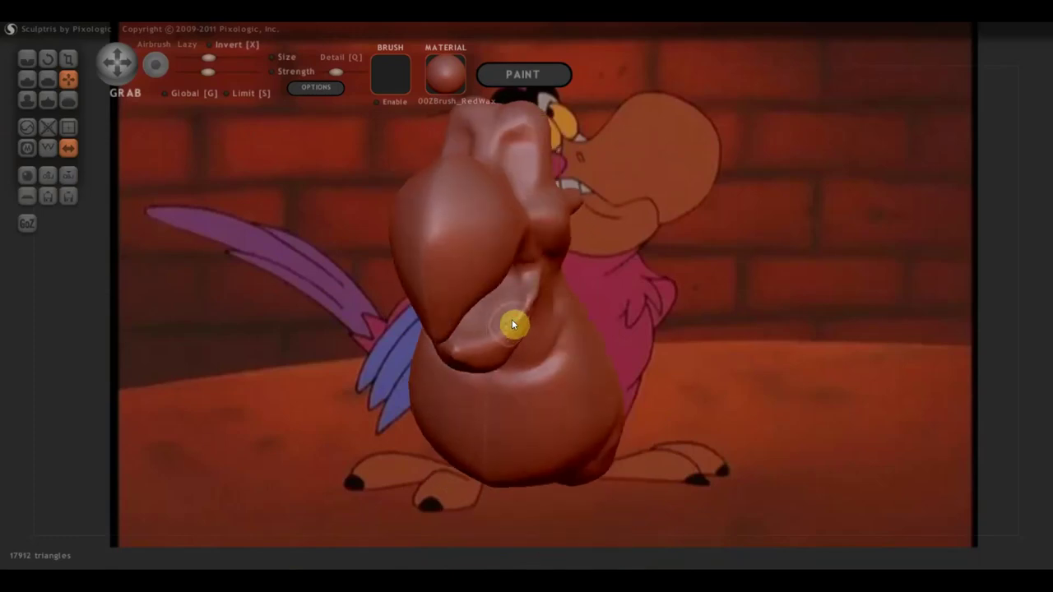
mouse_move(517, 319)
right_mouse_down()
mouse_move(501, 285)
mouse_move(527, 203)
mouse_move(506, 241)
right_mouse_up()
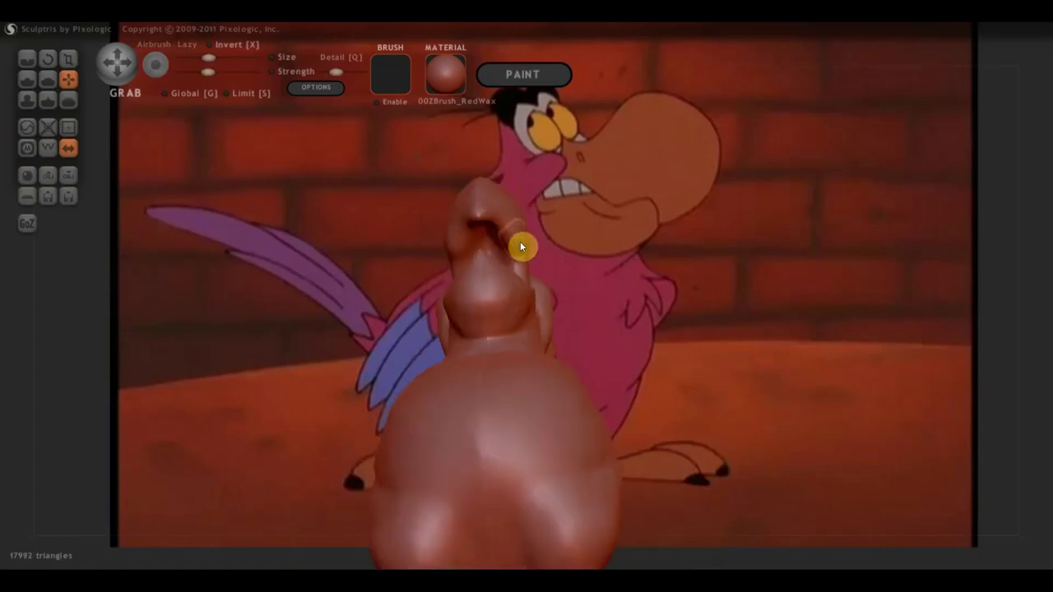
left_click_drag(503, 237, 510, 257)
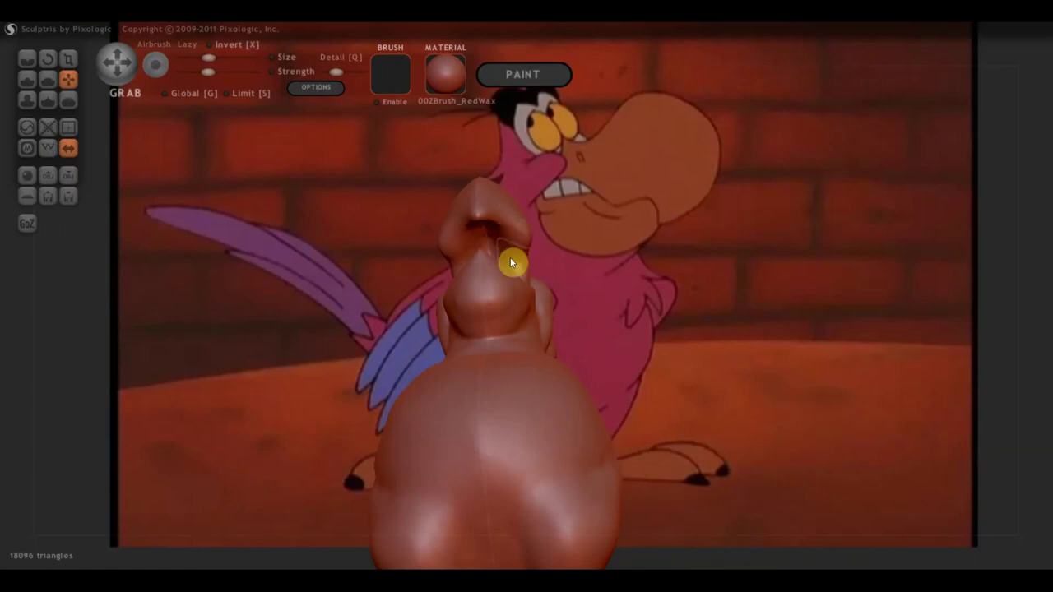
left_click_drag(513, 253, 516, 244)
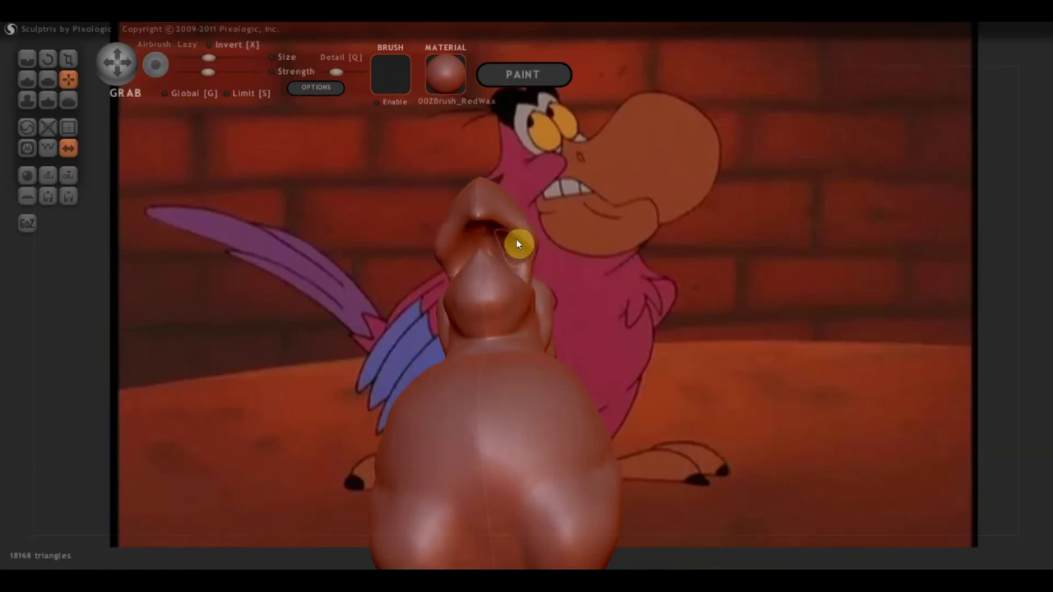
mouse_move(509, 232)
right_mouse_down()
mouse_move(610, 417)
mouse_move(485, 305)
right_mouse_up()
mouse_move(485, 278)
left_mouse_down()
mouse_move(493, 293)
mouse_move(502, 288)
mouse_move(478, 296)
mouse_move(503, 289)
left_mouse_up()
mouse_move(534, 294)
right_mouse_down()
mouse_move(444, 310)
mouse_move(477, 287)
right_mouse_up()
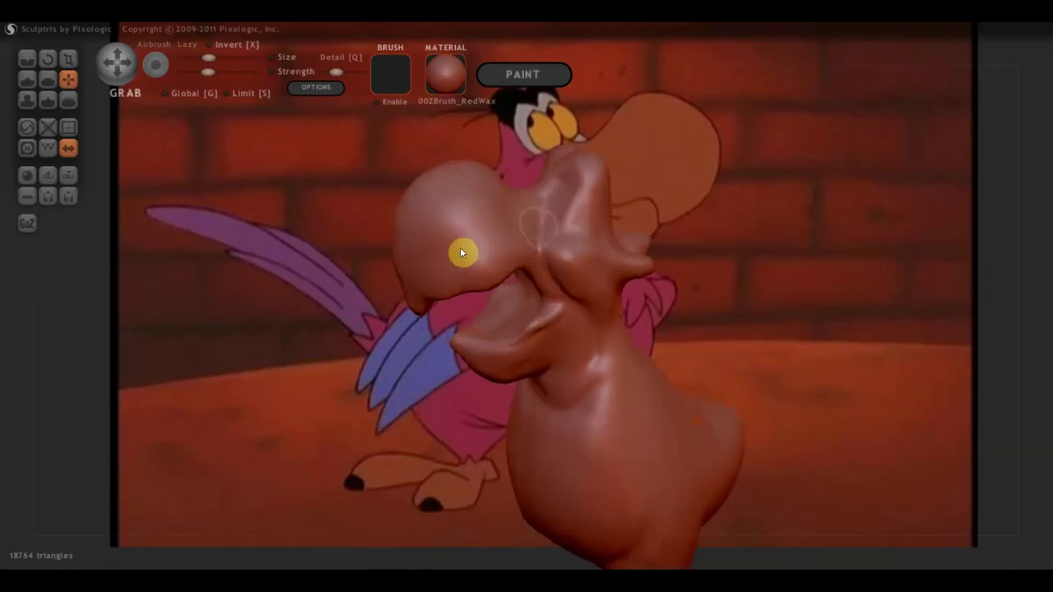
Draw clay lumps under the upper beak and on the snout, checking from the front.
left_click(27, 79)
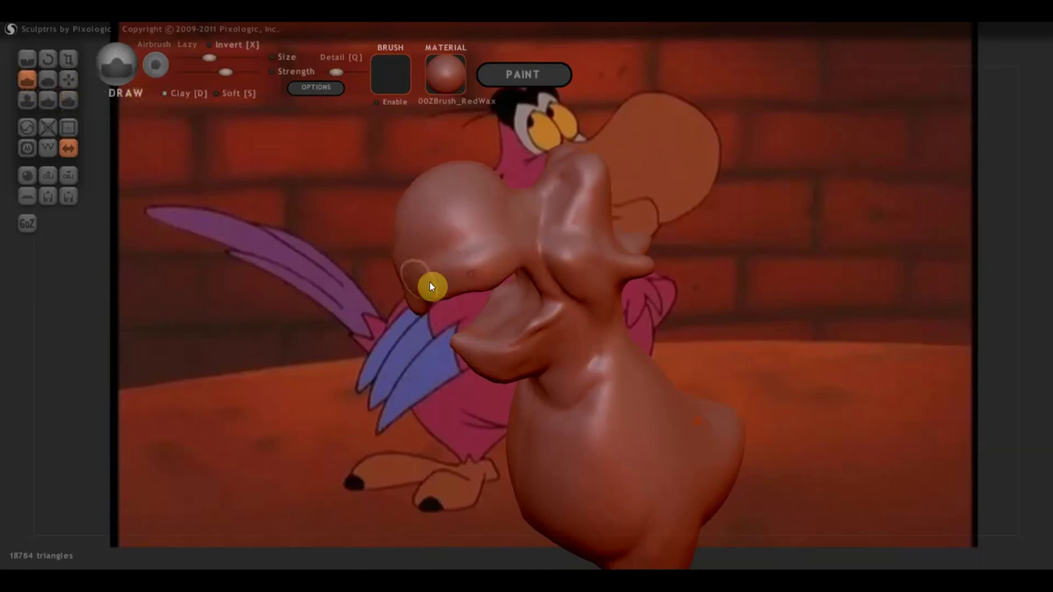
left_click_drag(418, 302, 417, 284)
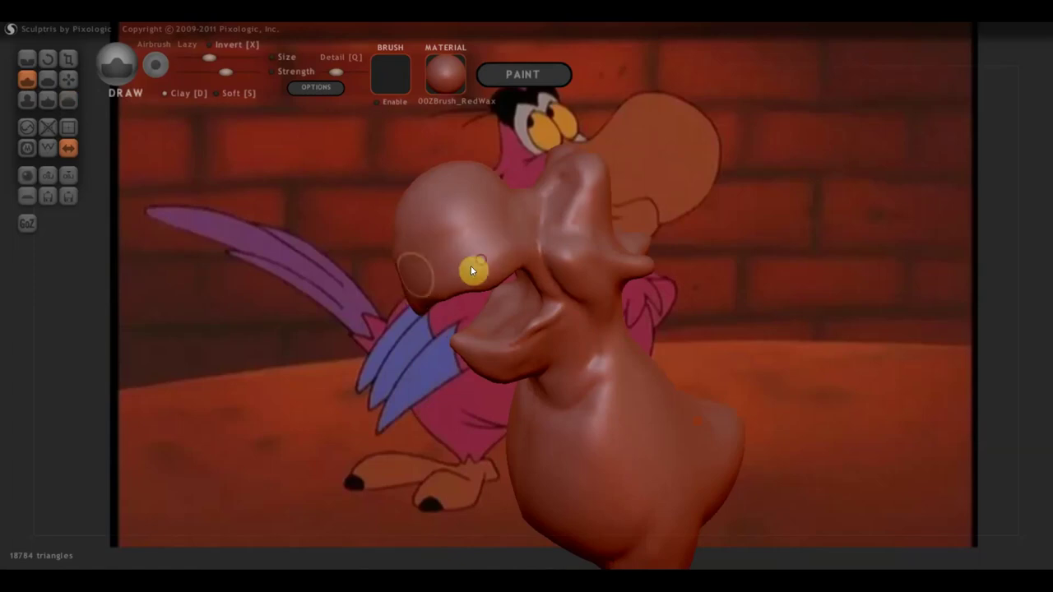
right_click_drag(525, 240, 535, 312)
mouse_move(475, 279)
right_mouse_down()
mouse_move(534, 322)
mouse_move(582, 316)
mouse_move(499, 263)
mouse_move(469, 320)
mouse_move(453, 287)
right_mouse_up()
mouse_move(454, 287)
left_mouse_down()
mouse_move(447, 241)
mouse_move(433, 266)
mouse_move(491, 219)
mouse_move(493, 244)
mouse_move(430, 322)
mouse_move(464, 280)
left_mouse_up()
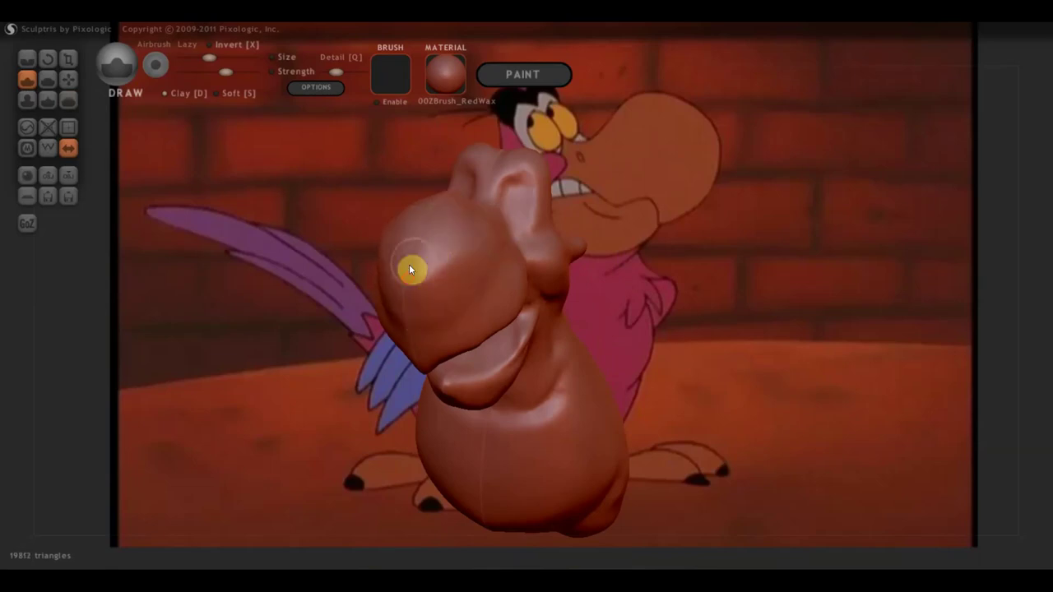
mouse_move(418, 356)
left_mouse_down()
mouse_move(554, 267)
mouse_move(571, 241)
mouse_move(546, 284)
mouse_move(473, 339)
mouse_move(483, 301)
left_mouse_up()
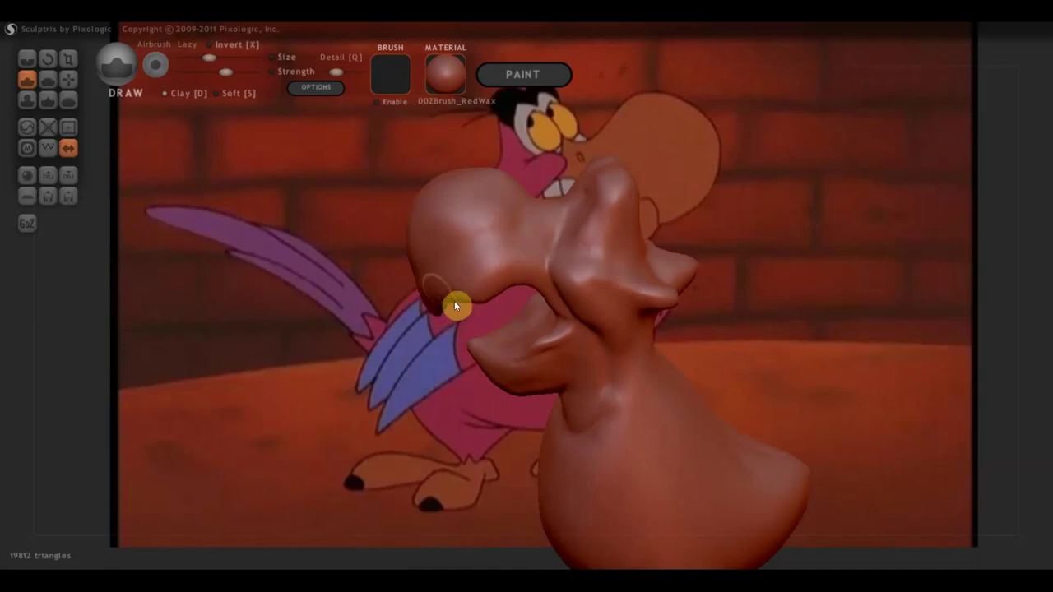
mouse_move(457, 309)
left_mouse_down()
mouse_move(705, 312)
mouse_move(710, 284)
mouse_move(679, 434)
mouse_move(674, 411)
mouse_move(694, 411)
mouse_move(654, 414)
left_mouse_up()
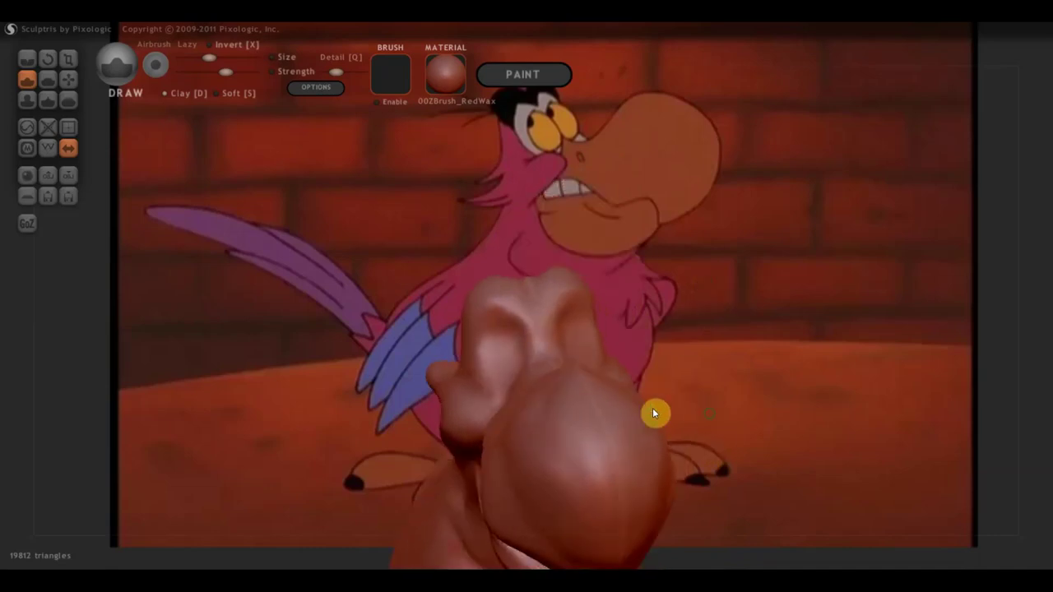
left_click_drag(547, 383, 657, 385)
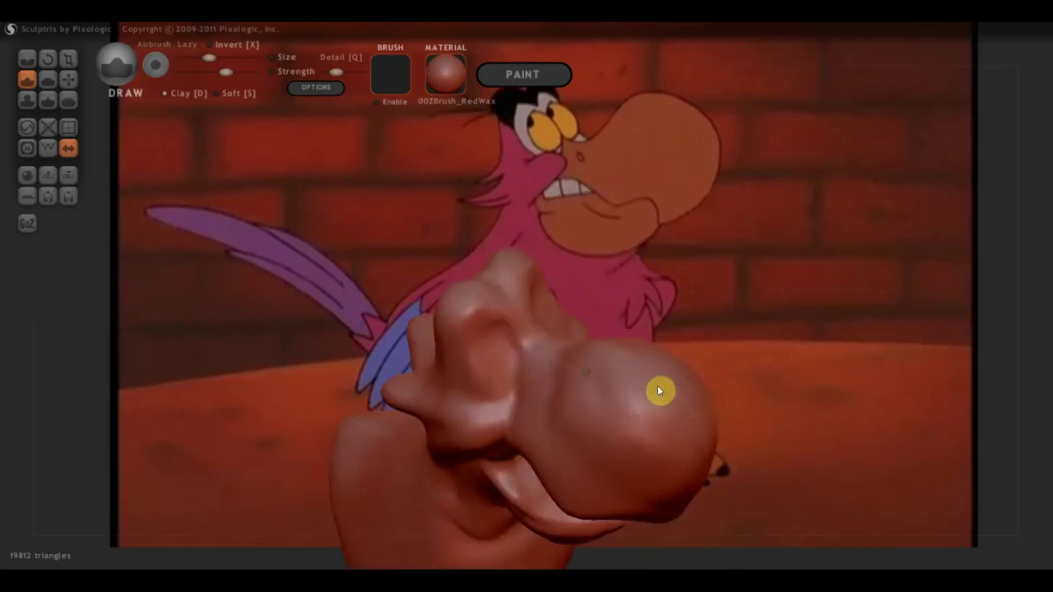
Carve crease strokes along the beak with the Crease brush.
left_click(27, 59)
mouse_move(518, 347)
left_mouse_down()
mouse_move(528, 341)
mouse_move(497, 451)
left_mouse_up()
mouse_move(507, 402)
left_mouse_down()
mouse_move(480, 425)
mouse_move(442, 406)
left_mouse_up()
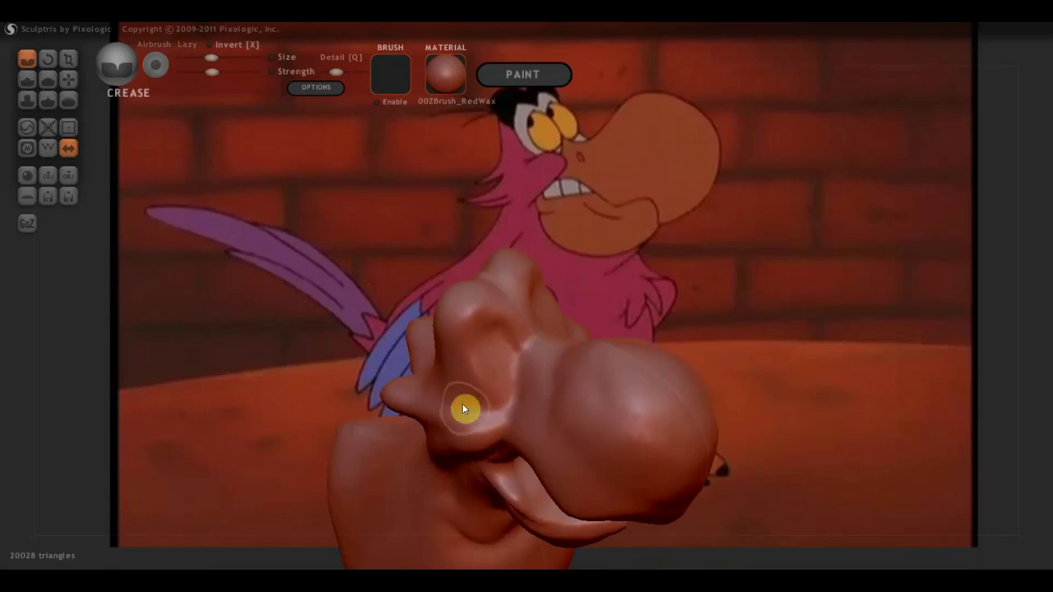
right_click_drag(501, 416, 472, 379)
mouse_move(510, 342)
left_mouse_down()
mouse_move(524, 355)
mouse_move(489, 332)
mouse_move(496, 362)
left_mouse_up()
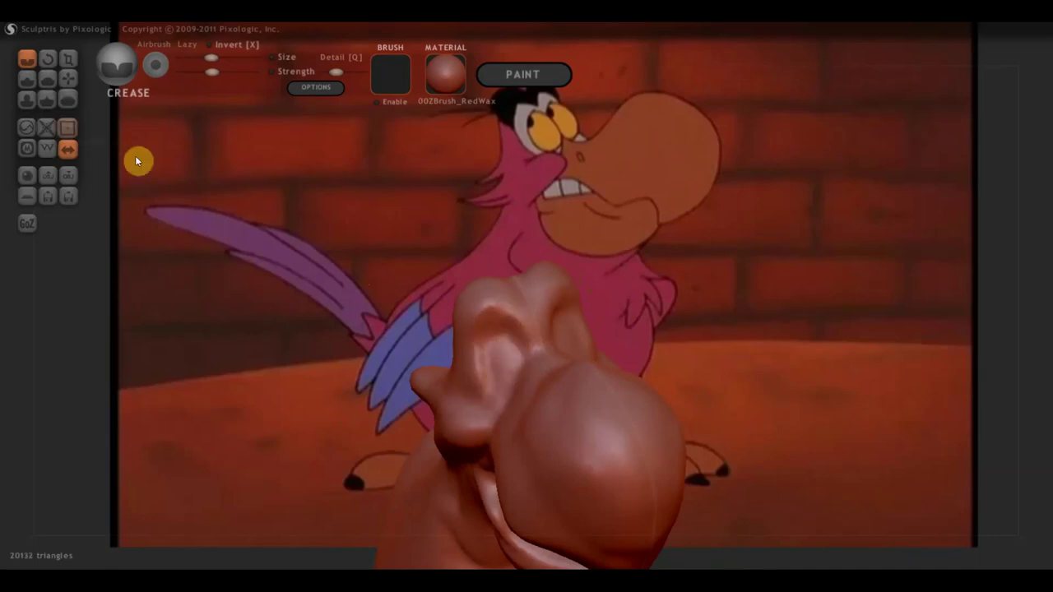
Flatten and shape the upper cavity of the beak and head.
left_click(53, 84)
left_click_drag(164, 168, 278, 254)
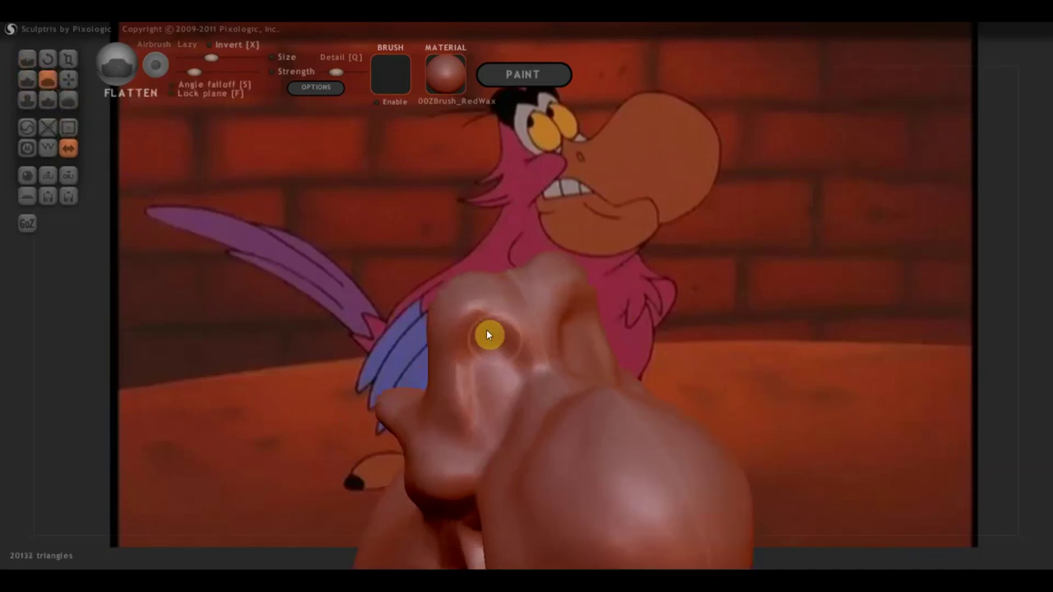
mouse_move(518, 335)
left_mouse_down()
mouse_move(470, 310)
mouse_move(473, 325)
left_mouse_up()
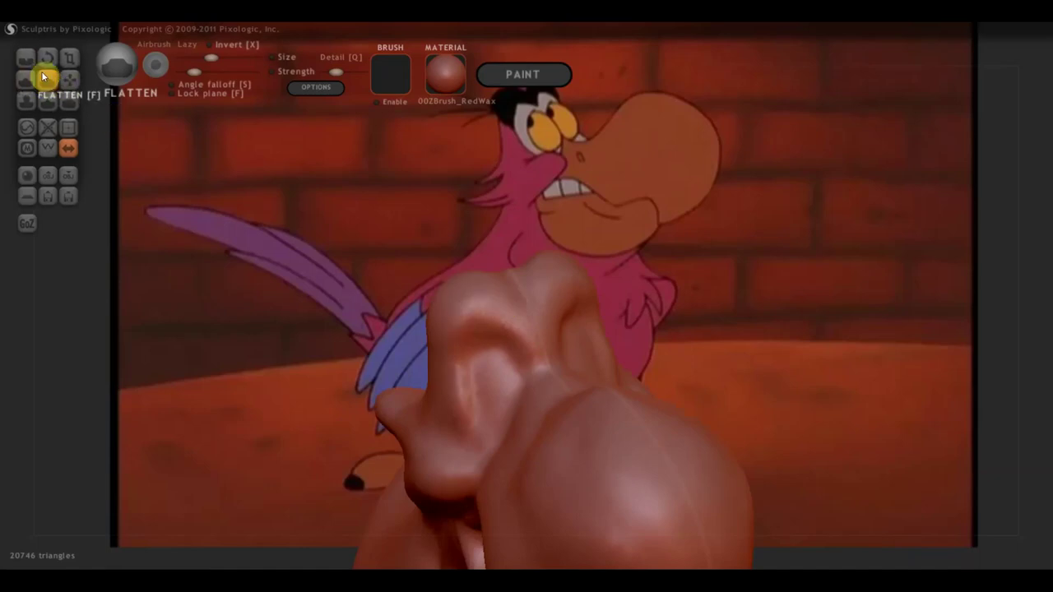
mouse_move(517, 330)
left_mouse_down()
mouse_move(485, 296)
mouse_move(463, 332)
mouse_move(468, 302)
mouse_move(480, 319)
mouse_move(477, 291)
mouse_move(449, 332)
mouse_move(486, 296)
mouse_move(519, 326)
mouse_move(482, 299)
left_mouse_up()
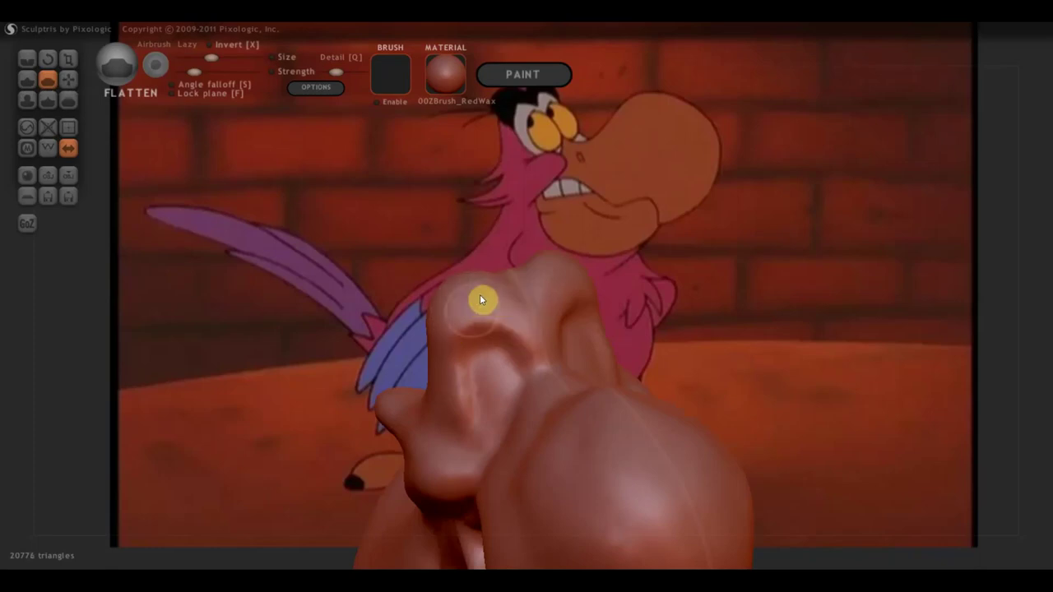
mouse_move(522, 330)
left_mouse_down()
mouse_move(459, 329)
mouse_move(501, 318)
mouse_move(502, 296)
mouse_move(446, 341)
left_mouse_up()
right_click_drag(464, 315, 522, 308)
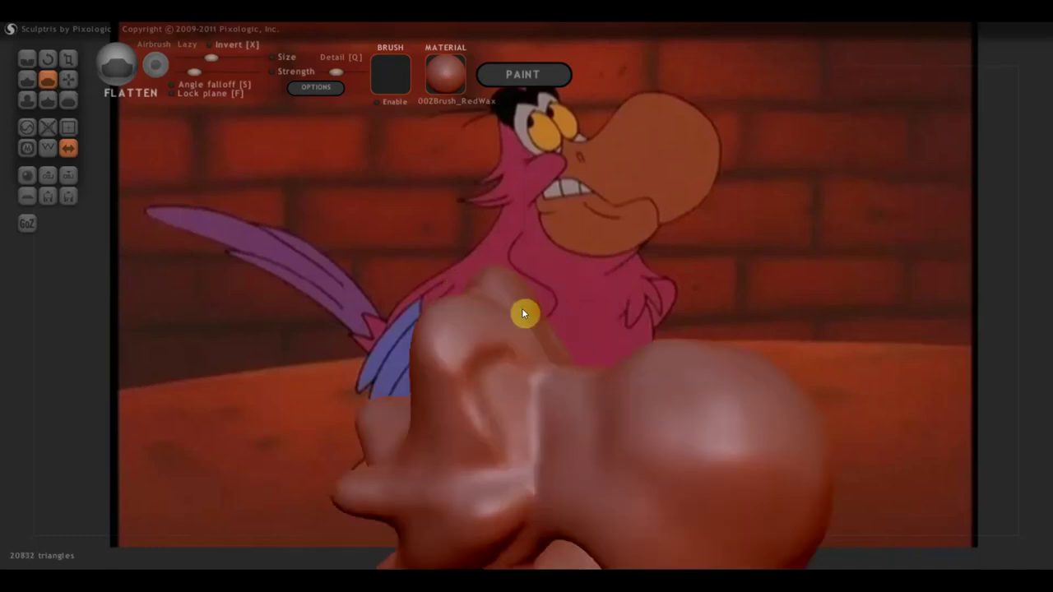
Build up a bump and brow ridges on the head top with Clay-enabled Draw.
left_click(25, 80)
right_click_drag(494, 345, 444, 353)
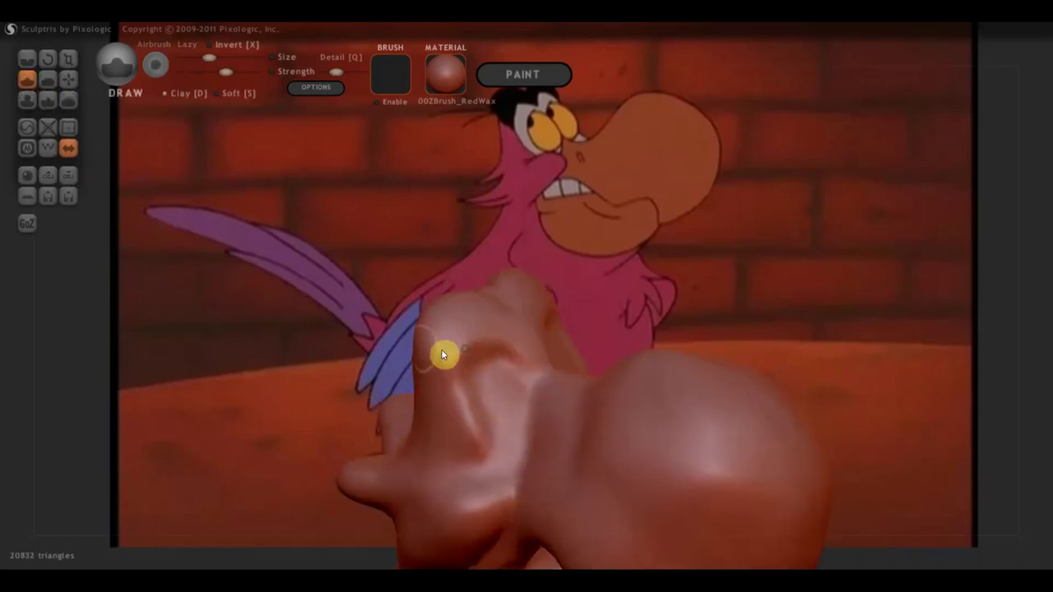
left_click(174, 94)
mouse_move(437, 369)
left_mouse_down()
mouse_move(463, 296)
mouse_move(453, 371)
mouse_move(445, 315)
mouse_move(466, 302)
left_mouse_up()
mouse_move(466, 302)
right_mouse_down()
mouse_move(458, 346)
mouse_move(502, 321)
right_mouse_up()
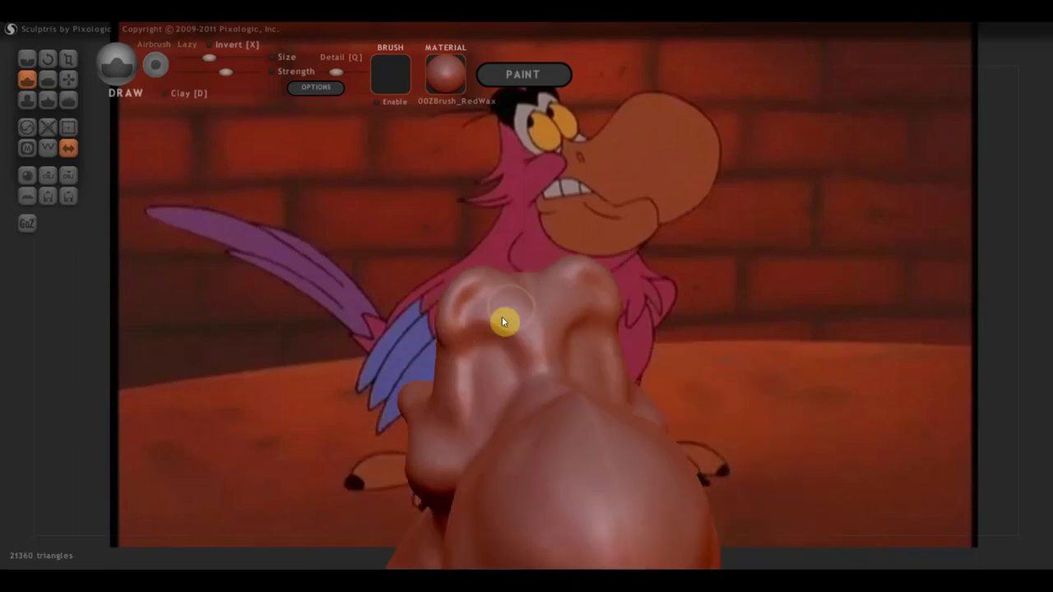
mouse_move(487, 272)
left_mouse_down()
mouse_move(538, 306)
mouse_move(501, 275)
mouse_move(527, 317)
mouse_move(482, 305)
mouse_move(466, 321)
left_mouse_up()
Flatten and smooth the top of the head along the brow.
left_click(50, 78)
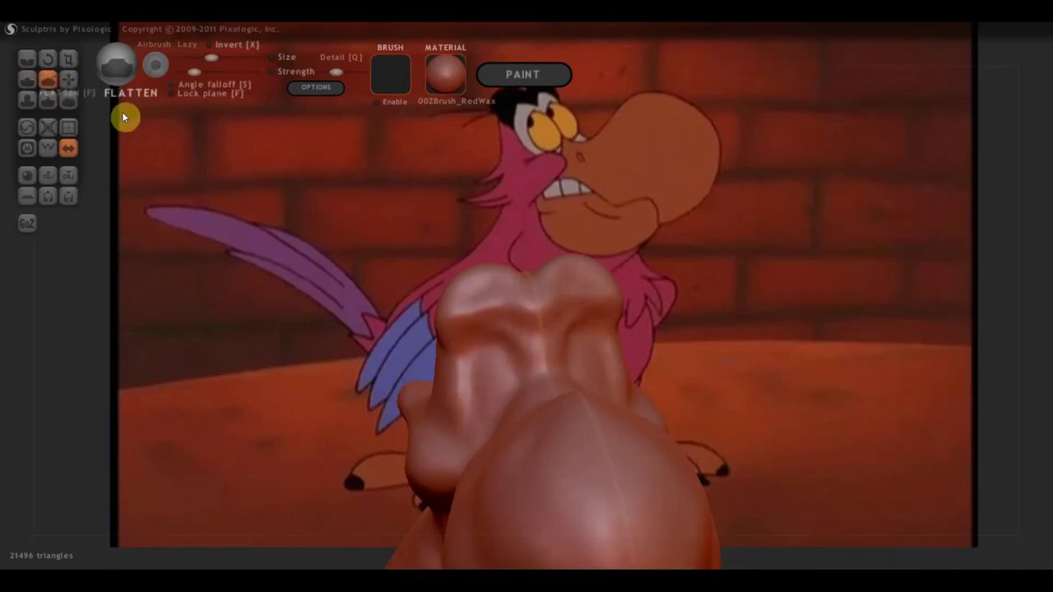
mouse_move(494, 288)
left_mouse_down()
mouse_move(477, 308)
mouse_move(502, 319)
left_mouse_up()
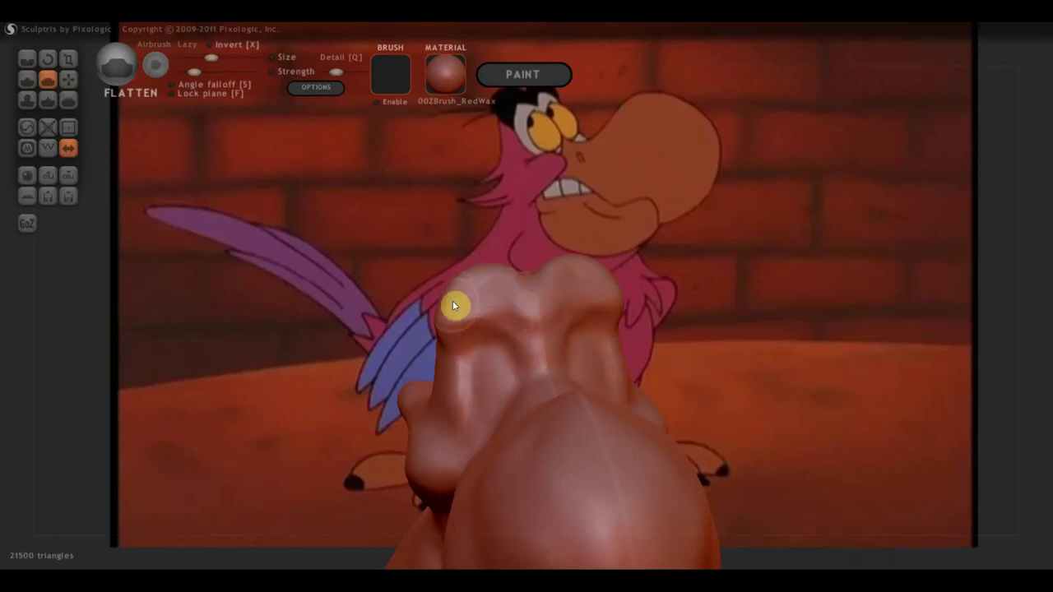
scroll(494, 325, "up", 2)
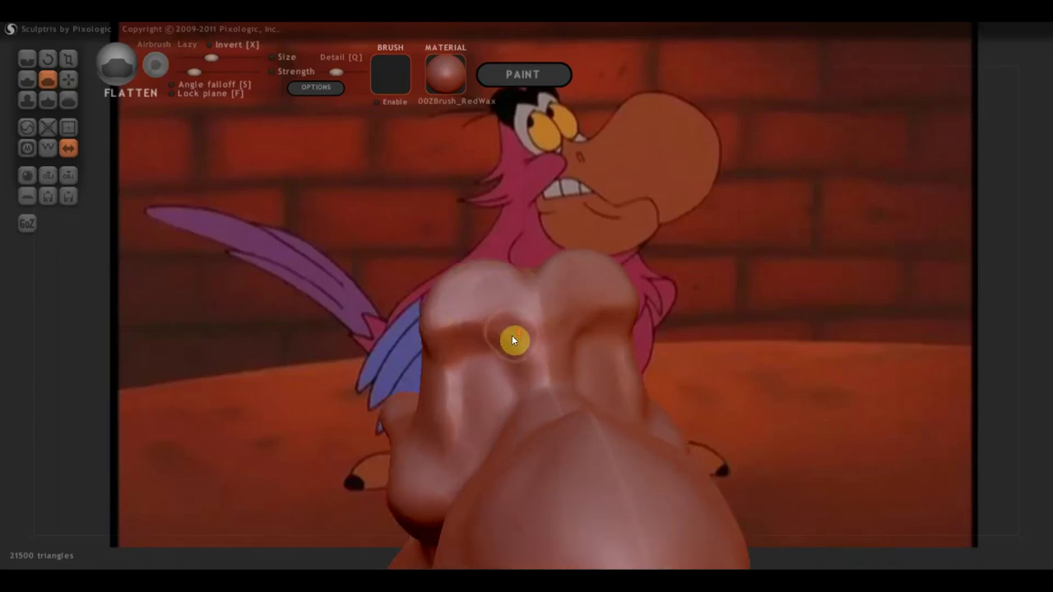
mouse_move(503, 333)
left_mouse_down()
mouse_move(455, 334)
mouse_move(489, 313)
mouse_move(449, 336)
mouse_move(524, 344)
mouse_move(467, 330)
mouse_move(508, 305)
mouse_move(475, 367)
left_mouse_up()
mouse_move(475, 367)
right_mouse_down()
mouse_move(511, 387)
mouse_move(551, 371)
mouse_move(560, 389)
mouse_move(543, 377)
right_mouse_up()
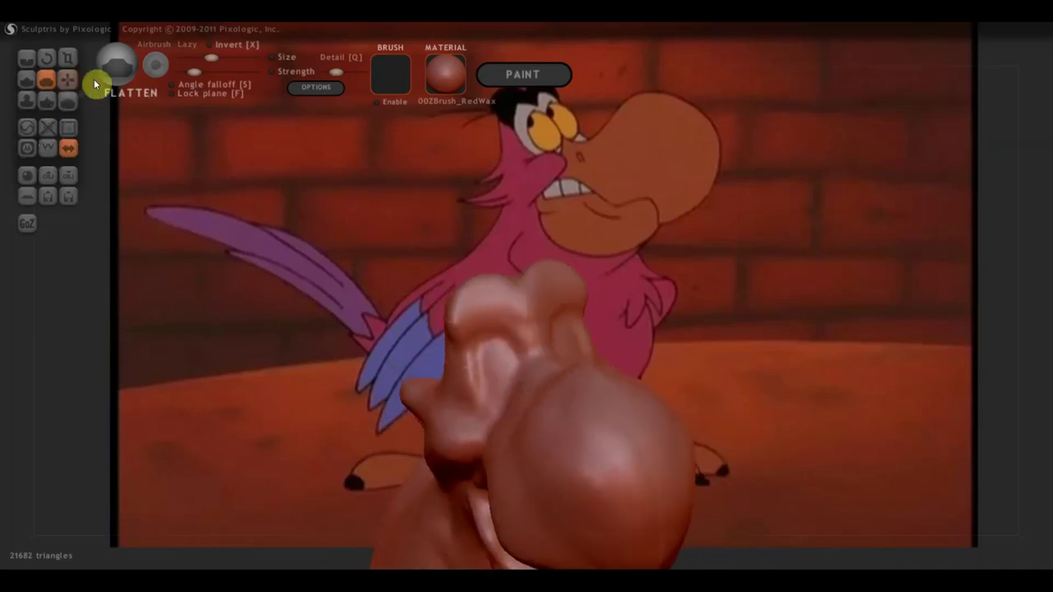
Draw a ridge beside the eye socket, raising a rounded eyeball inside it.
left_click(30, 78)
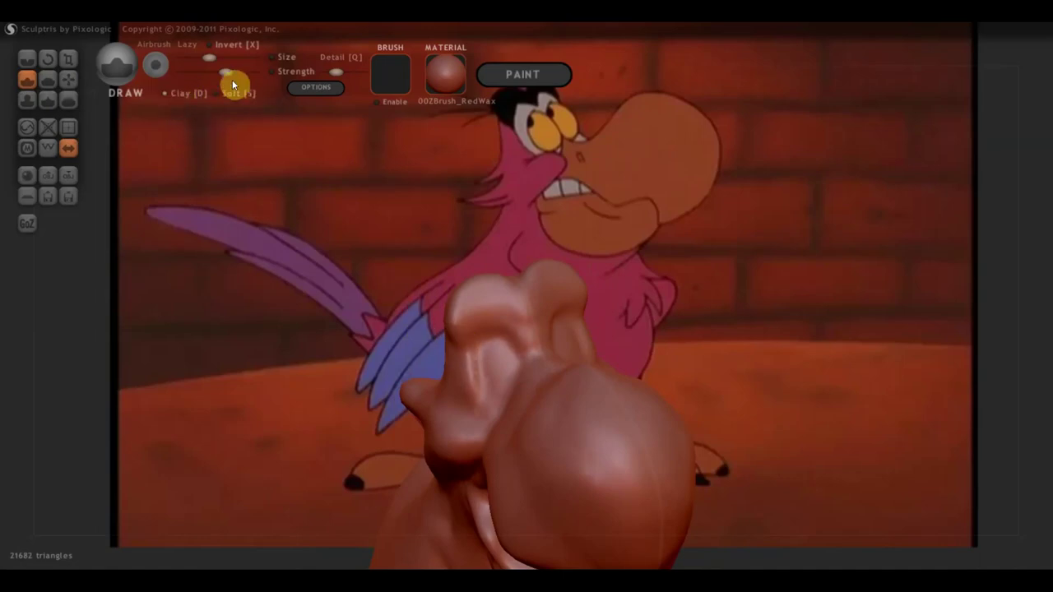
mouse_move(501, 384)
right_mouse_down()
mouse_move(522, 327)
mouse_move(506, 306)
right_mouse_up()
mouse_move(511, 308)
left_mouse_down()
mouse_move(464, 313)
mouse_move(465, 330)
mouse_move(456, 294)
mouse_move(458, 322)
mouse_move(469, 327)
mouse_move(472, 306)
mouse_move(466, 341)
mouse_move(464, 297)
mouse_move(469, 338)
mouse_move(466, 306)
left_mouse_up()
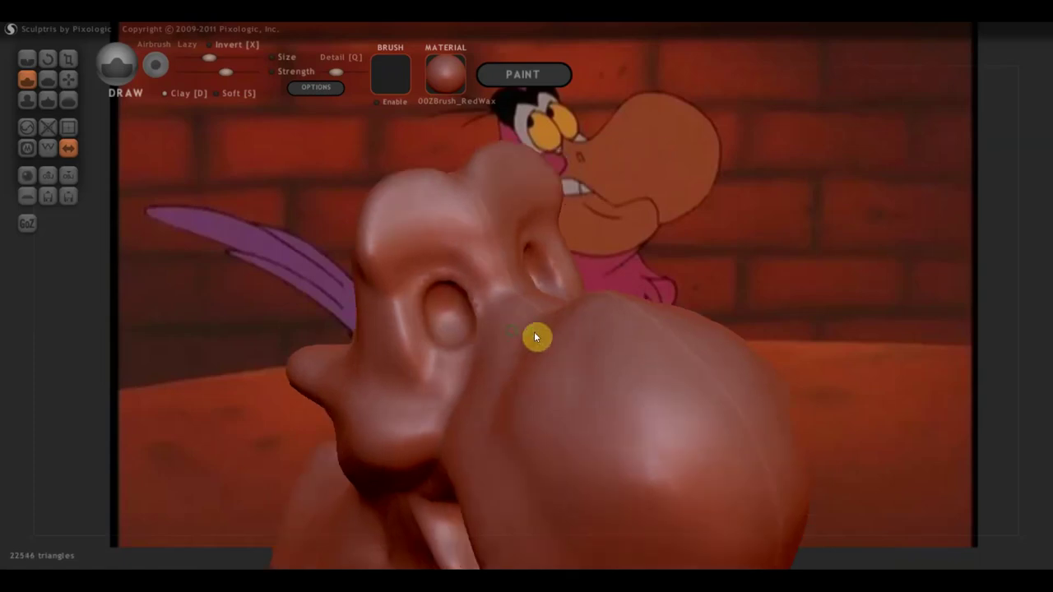
right_click_drag(466, 306, 584, 319)
mouse_move(462, 377)
right_mouse_down()
mouse_move(359, 383)
mouse_move(317, 409)
mouse_move(644, 397)
mouse_move(599, 374)
right_mouse_up()
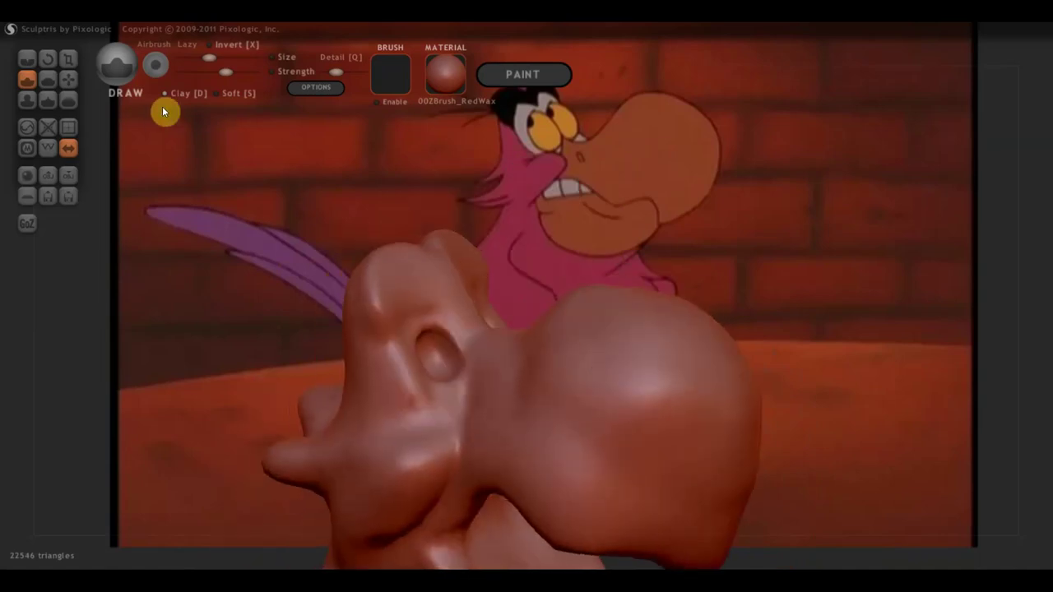
Pull the eye-socket rims up and wider with Grab, mirrored to both sockets.
left_click(68, 78)
right_click_drag(420, 370, 488, 178)
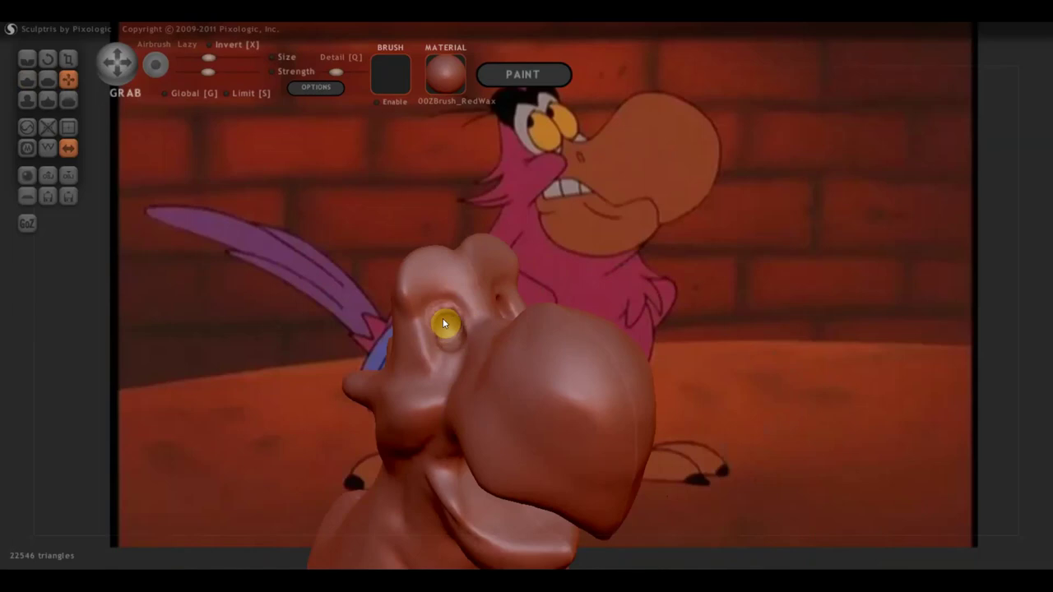
mouse_move(444, 318)
left_mouse_down()
mouse_move(430, 300)
mouse_move(445, 313)
mouse_move(430, 313)
left_mouse_up()
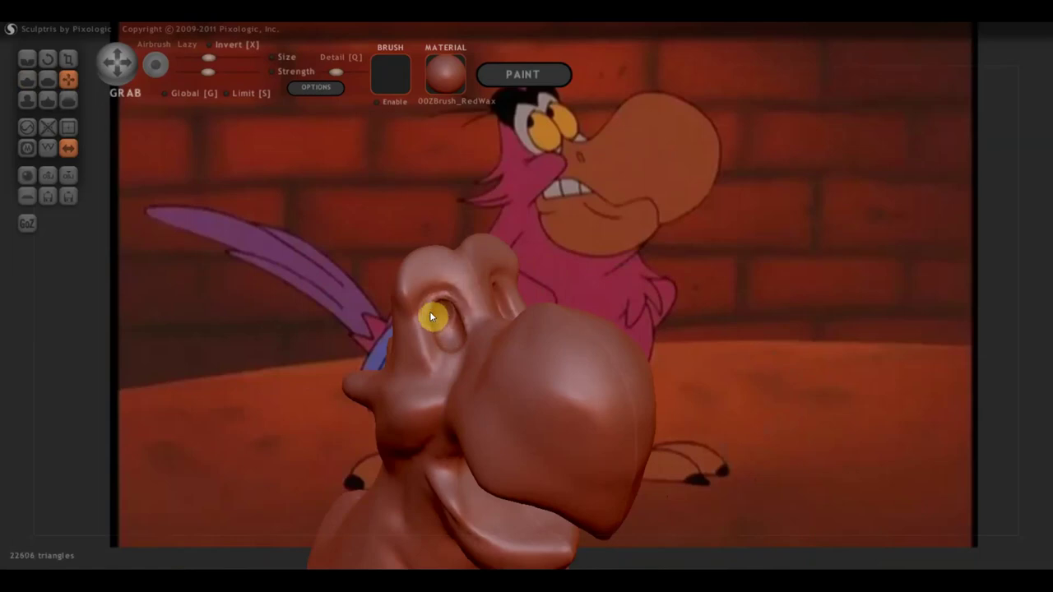
mouse_move(433, 318)
right_mouse_down()
mouse_move(342, 356)
mouse_move(446, 335)
right_mouse_up()
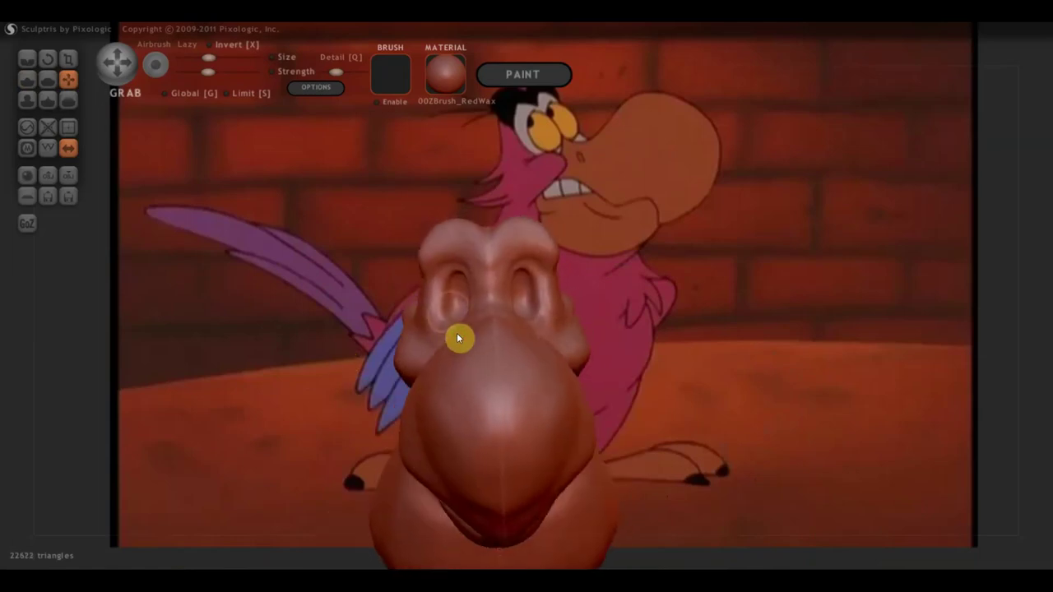
mouse_move(443, 295)
left_mouse_down()
mouse_move(437, 302)
mouse_move(485, 297)
left_mouse_up()
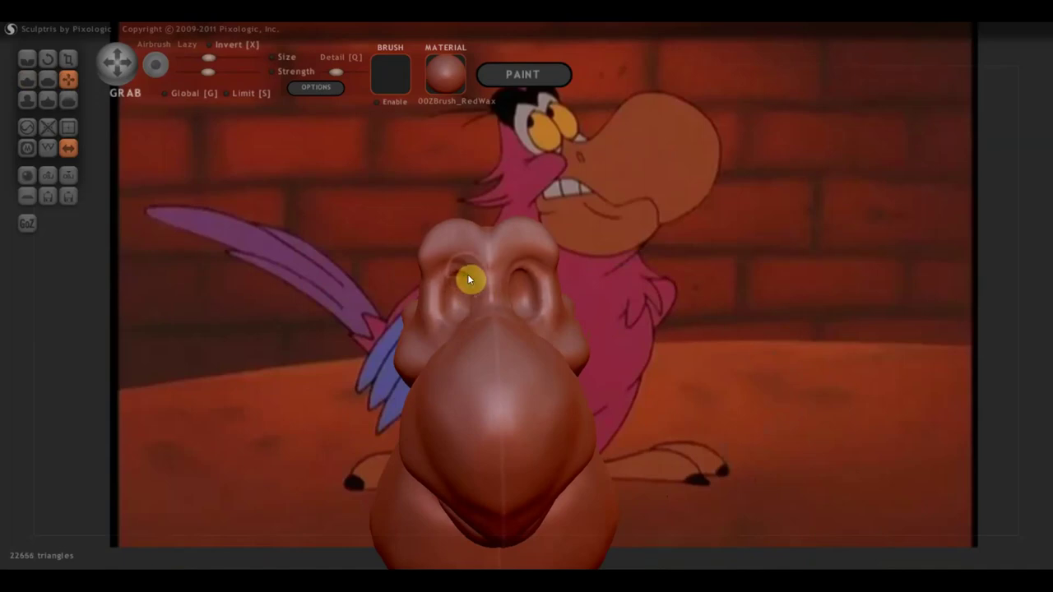
left_click_drag(449, 285, 441, 287)
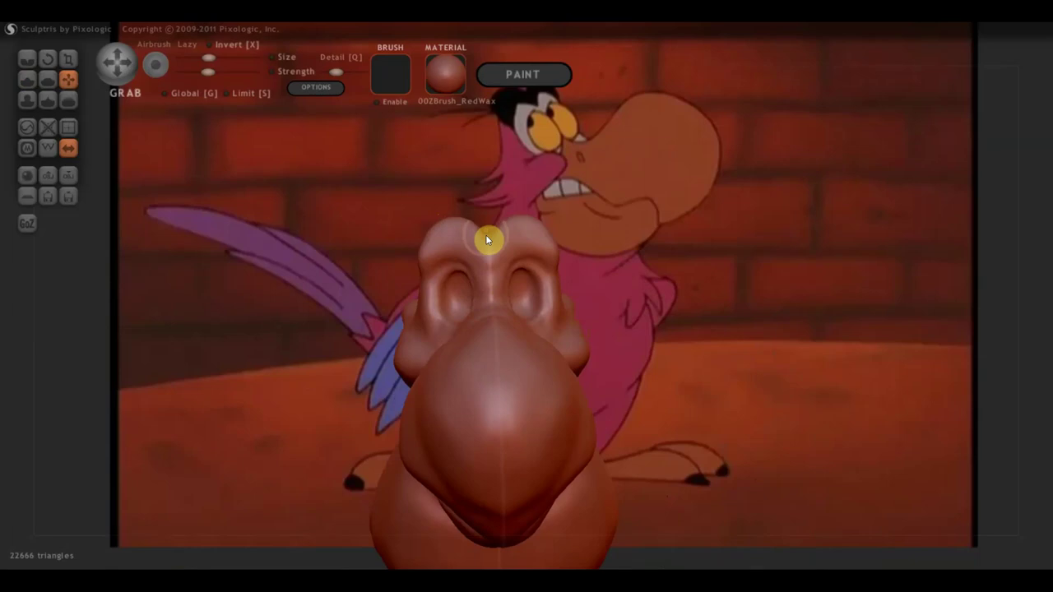
mouse_move(486, 237)
right_mouse_down()
mouse_move(698, 342)
mouse_move(668, 353)
right_mouse_up()
mouse_move(704, 449)
right_mouse_down()
mouse_move(712, 454)
mouse_move(680, 376)
mouse_move(582, 376)
mouse_move(630, 371)
mouse_move(595, 327)
mouse_move(630, 397)
mouse_move(502, 366)
right_mouse_up()
Flatten the side of the head, the cheek bulge and the neck.
left_click(49, 79)
right_click_drag(246, 206, 418, 278)
mouse_move(412, 287)
left_mouse_down()
mouse_move(442, 336)
mouse_move(423, 272)
mouse_move(430, 332)
mouse_move(414, 292)
mouse_move(440, 331)
mouse_move(409, 298)
mouse_move(453, 331)
left_mouse_up()
right_click_drag(451, 333, 589, 360)
mouse_move(589, 361)
left_mouse_down()
mouse_move(628, 332)
mouse_move(624, 308)
mouse_move(595, 321)
mouse_move(667, 322)
mouse_move(602, 277)
left_mouse_up()
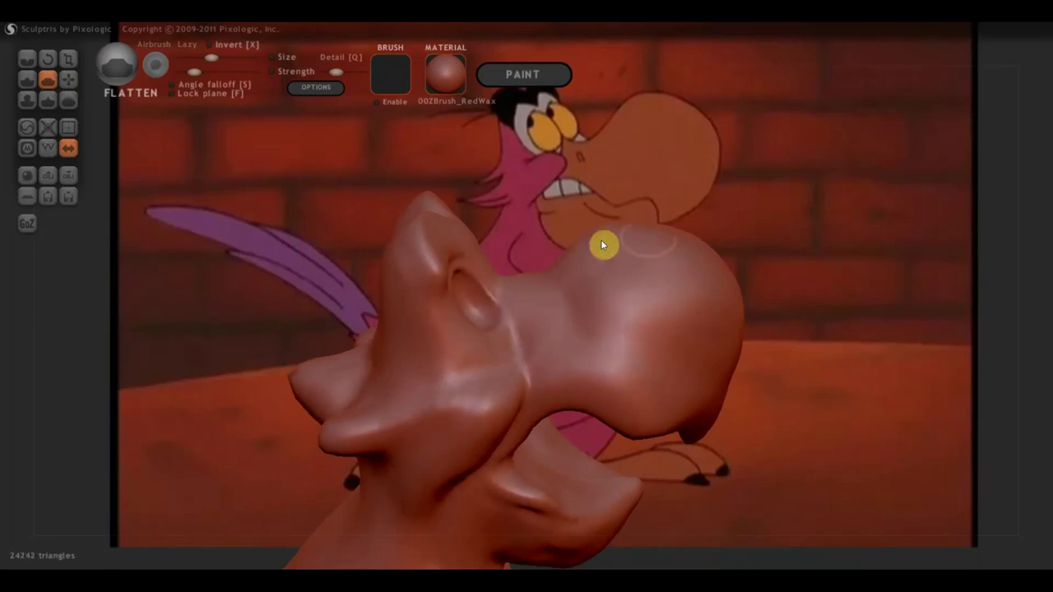
left_click_drag(607, 320, 548, 308)
mouse_move(540, 317)
right_mouse_down()
mouse_move(524, 419)
mouse_move(513, 375)
right_mouse_up()
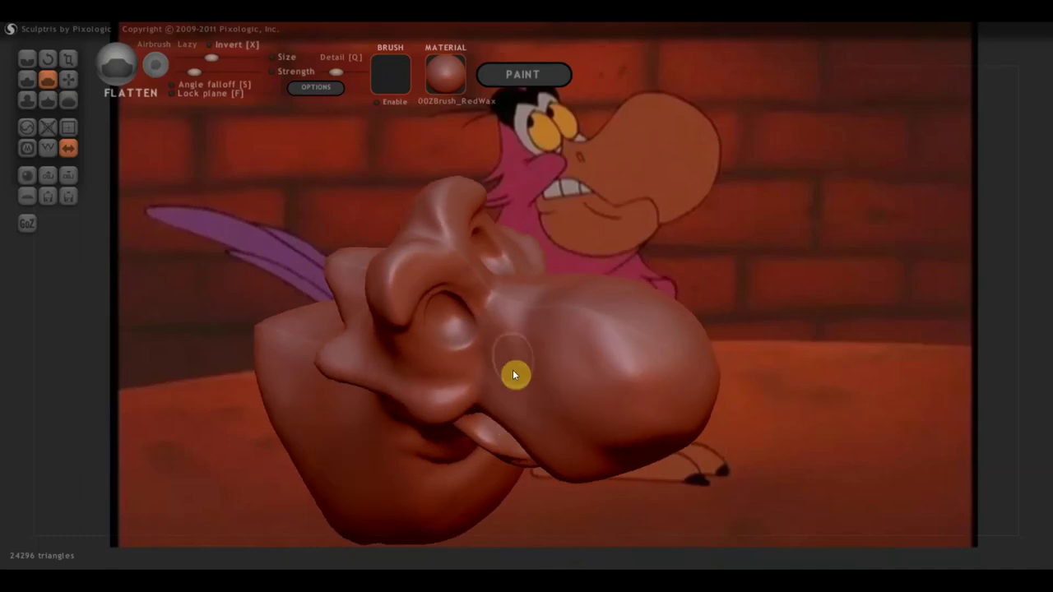
Flatten the lip area under the beak and the top of the head.
mouse_move(513, 383)
left_mouse_down()
mouse_move(523, 439)
mouse_move(508, 340)
left_mouse_up()
mouse_move(517, 393)
middle_mouse_down()
mouse_move(540, 382)
mouse_move(474, 439)
mouse_move(494, 418)
mouse_move(490, 341)
middle_mouse_up()
left_click_drag(490, 341, 411, 402)
middle_click_drag(404, 395, 506, 413)
mouse_move(505, 414)
left_mouse_down()
mouse_move(523, 413)
mouse_move(516, 377)
mouse_move(588, 342)
mouse_move(500, 257)
mouse_move(513, 245)
left_mouse_up()
middle_click_drag(513, 245, 557, 251)
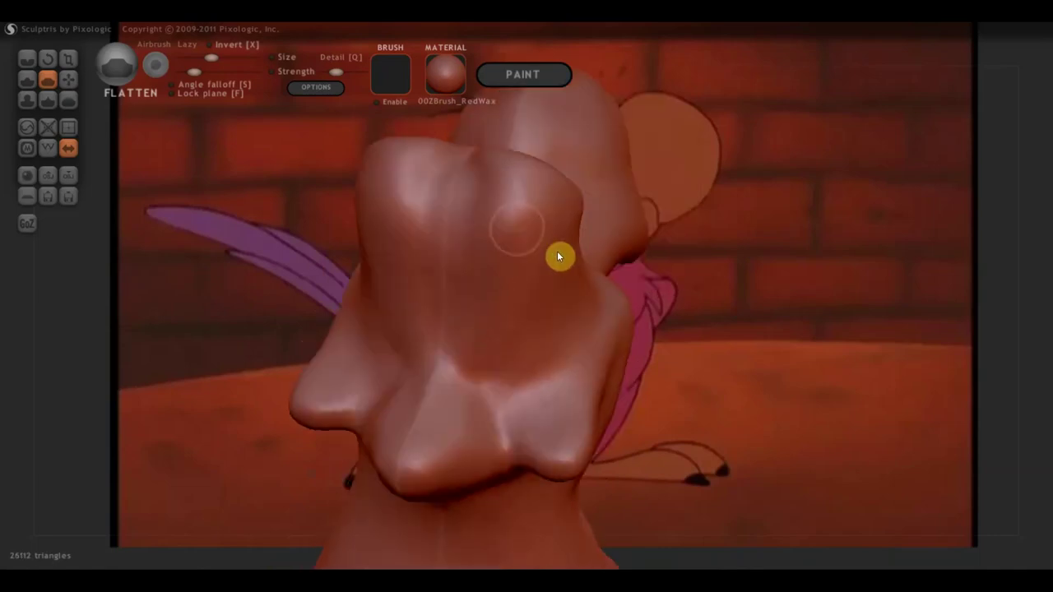
Carve crease lines across the top of the head with the Crease brush.
left_click(33, 61)
mouse_move(475, 206)
left_mouse_down()
mouse_move(515, 198)
mouse_move(540, 211)
left_mouse_up()
left_click_drag(520, 199, 560, 222)
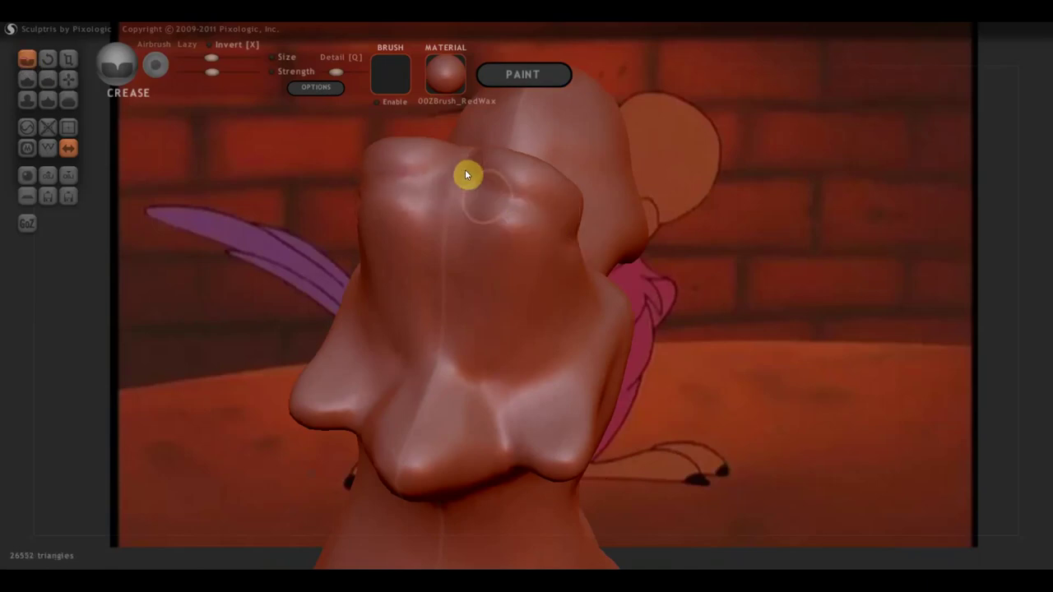
left_click_drag(486, 203, 469, 184)
left_click_drag(535, 213, 577, 272)
mouse_move(577, 273)
right_mouse_down()
mouse_move(404, 237)
mouse_move(558, 264)
right_mouse_up()
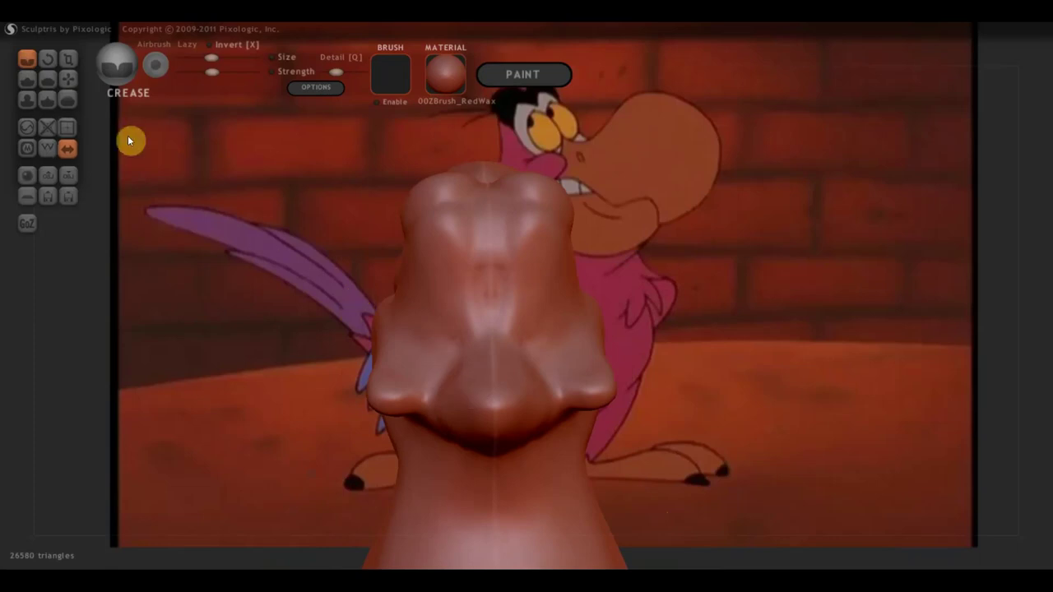
Make the Grab brush active and turn the model for a fuller front view.
left_click(47, 78)
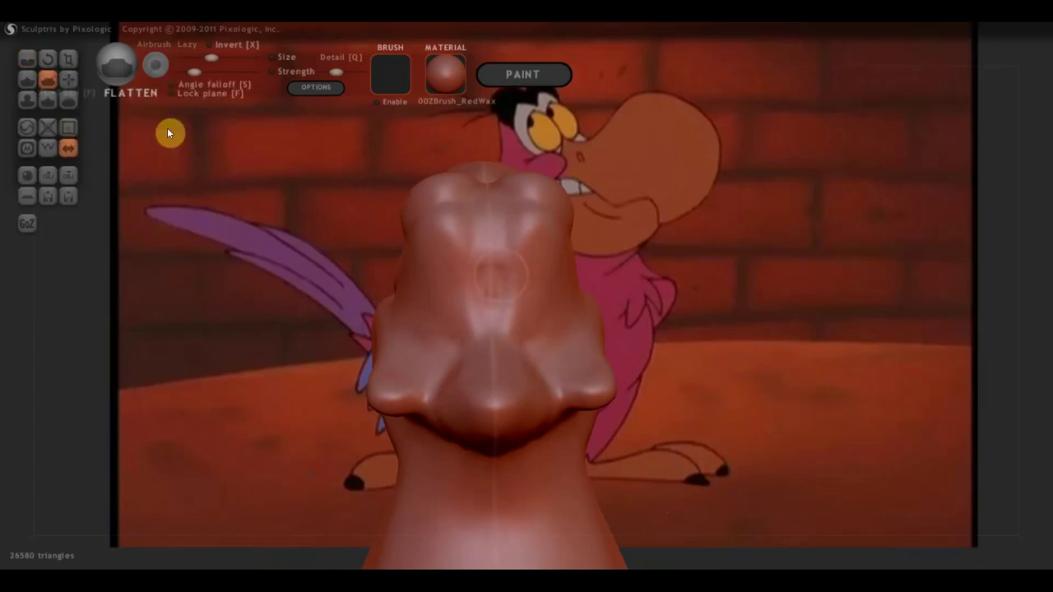
right_click_drag(568, 251, 544, 268)
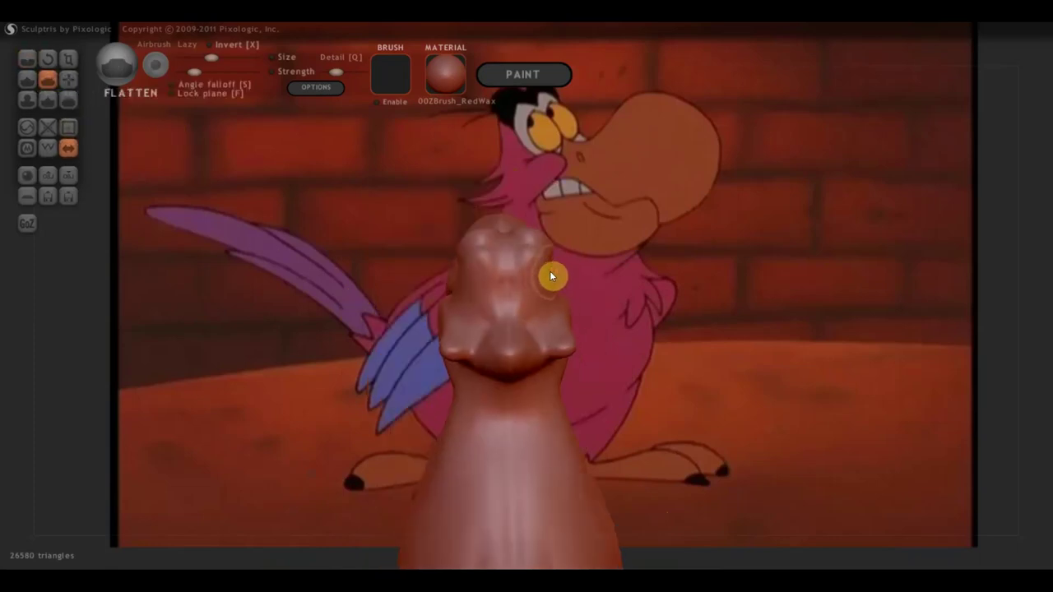
left_click(69, 78)
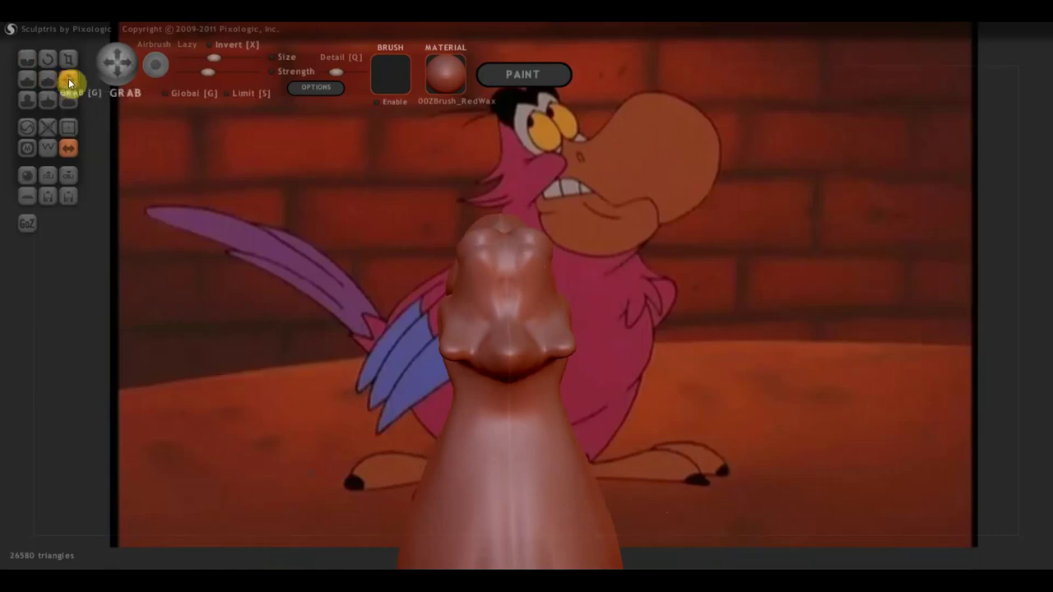
mouse_move(487, 270)
right_mouse_down()
mouse_move(538, 279)
mouse_move(548, 267)
right_mouse_up()
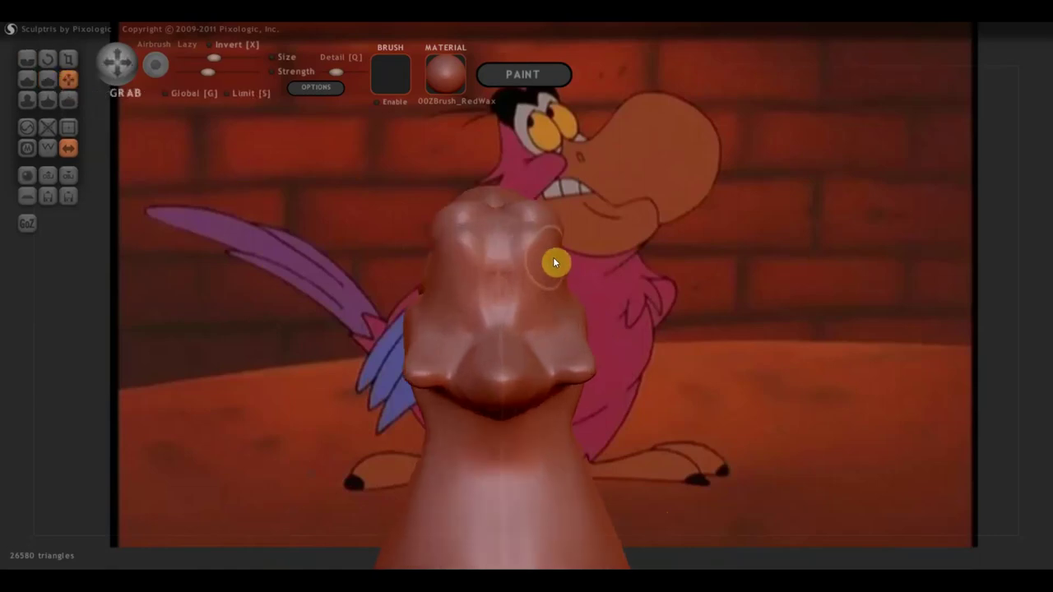
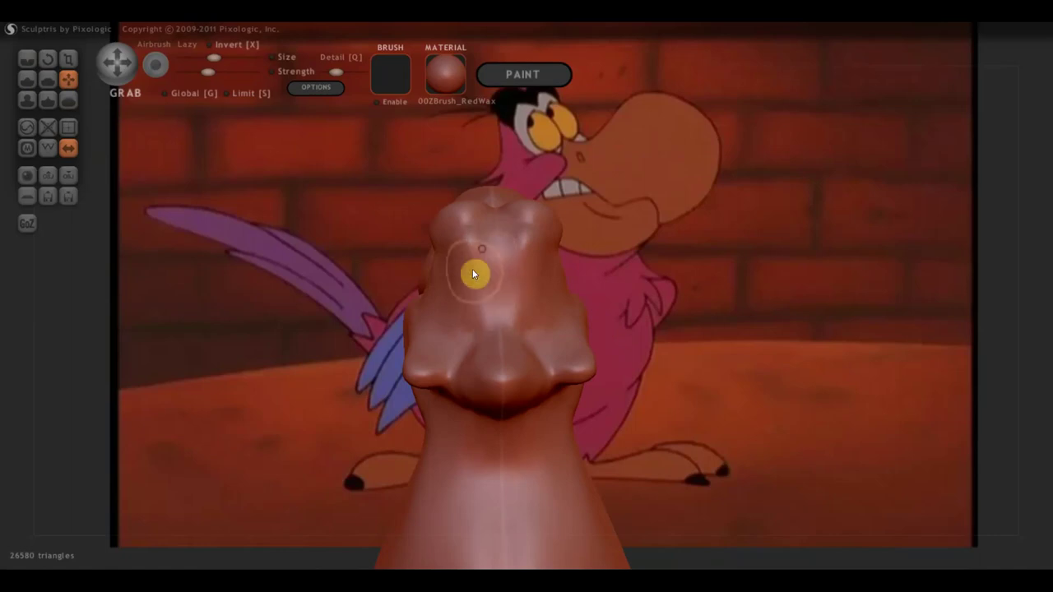
Smooth the bumps and small spots on top of the parrot's head with the Flatten brush.
right_click_drag(472, 270, 568, 254)
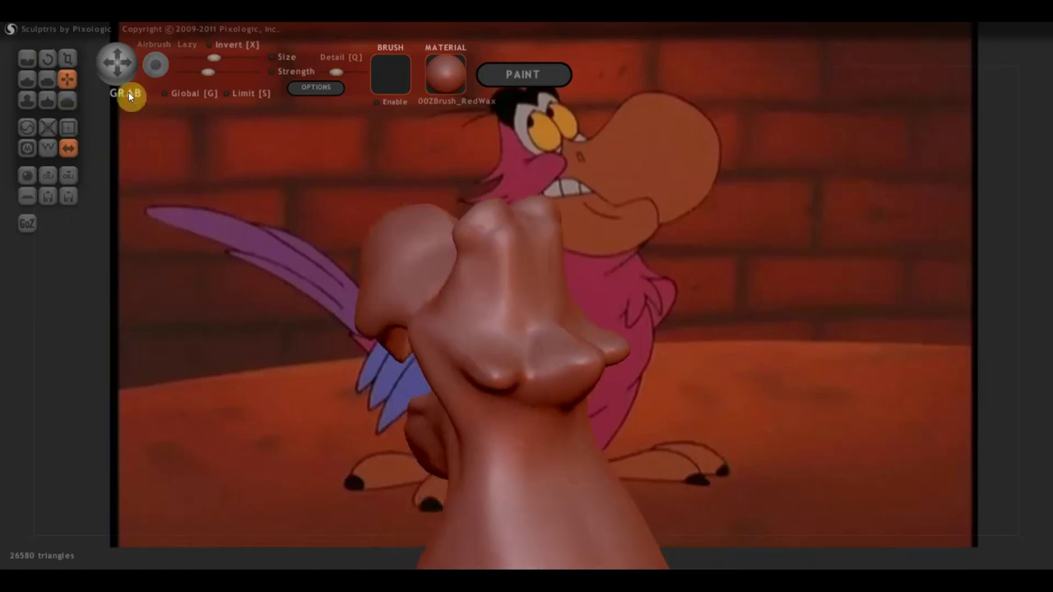
left_click(47, 78)
right_click_drag(444, 247, 506, 261)
mouse_move(508, 213)
left_mouse_down()
mouse_move(494, 324)
mouse_move(485, 240)
left_mouse_up()
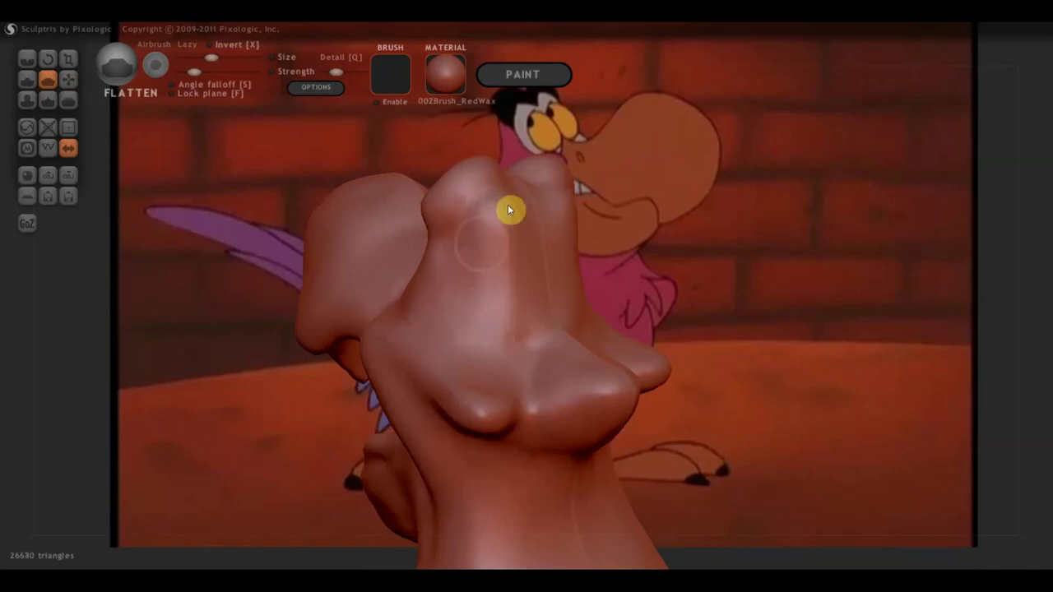
left_click_drag(500, 198, 483, 219)
mouse_move(452, 264)
left_mouse_down()
mouse_move(433, 277)
mouse_move(507, 213)
mouse_move(522, 252)
mouse_move(515, 324)
mouse_move(497, 305)
left_mouse_up()
left_click_drag(501, 266, 489, 307)
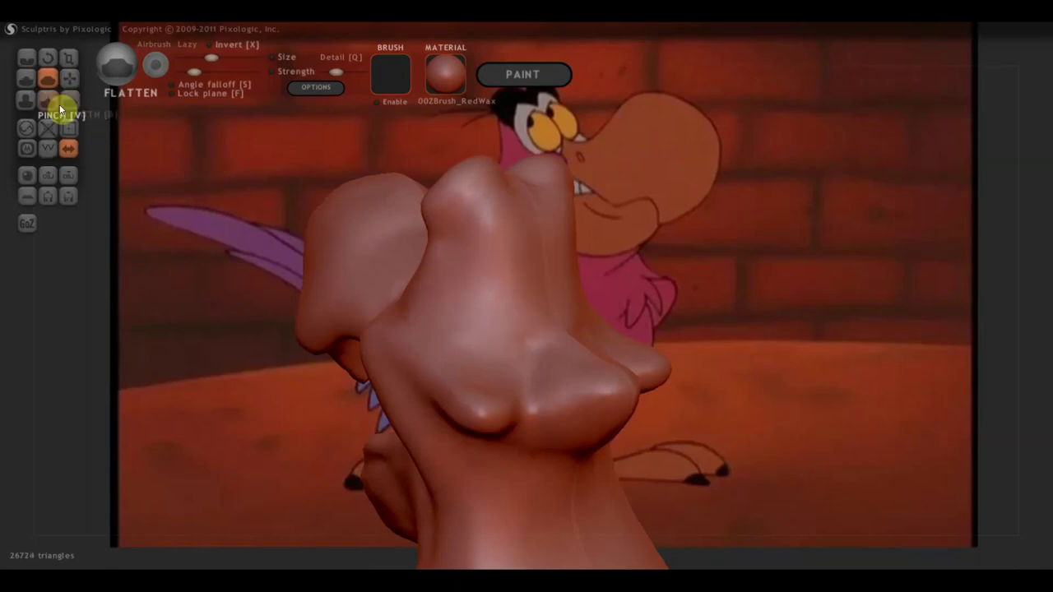
left_click(27, 79)
mouse_move(308, 181)
left_mouse_down()
mouse_move(516, 253)
mouse_move(546, 247)
left_mouse_up()
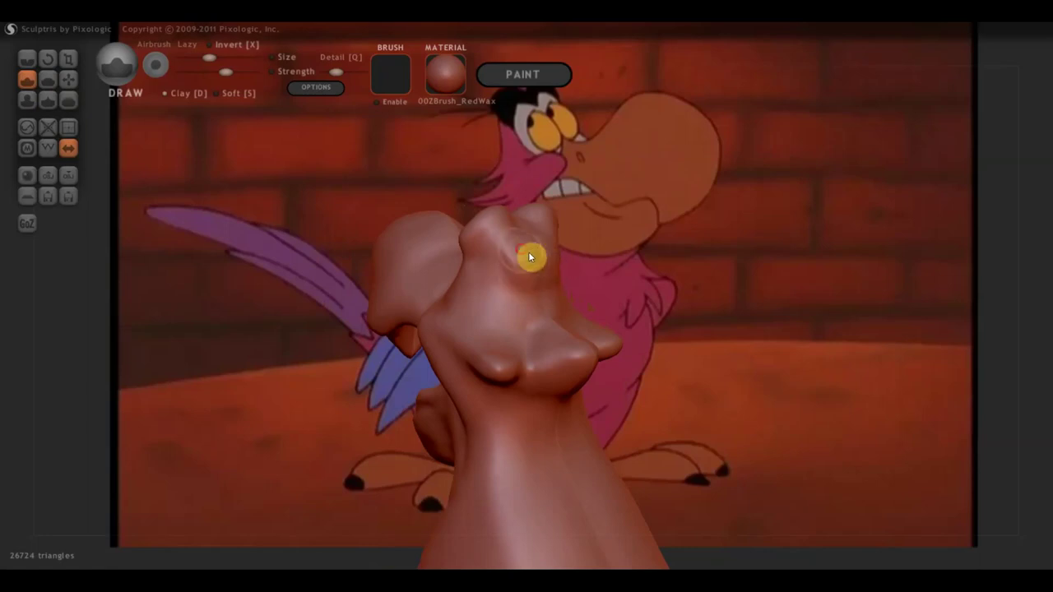
Flatten small patches across the beak, including around its tip.
left_click_drag(541, 292, 722, 261)
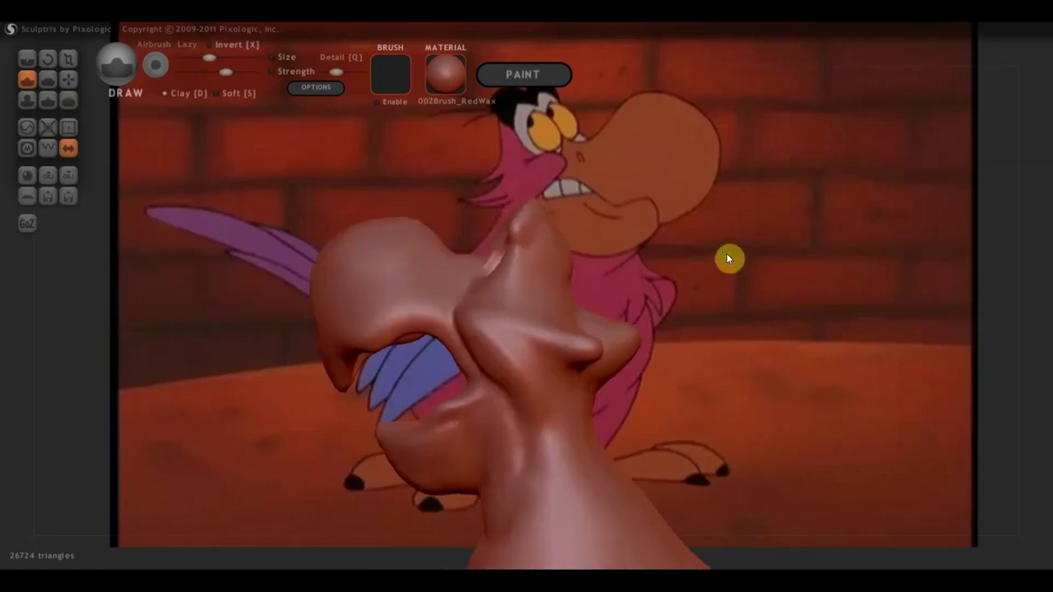
mouse_move(661, 278)
left_mouse_down()
mouse_move(611, 308)
mouse_move(573, 266)
left_mouse_up()
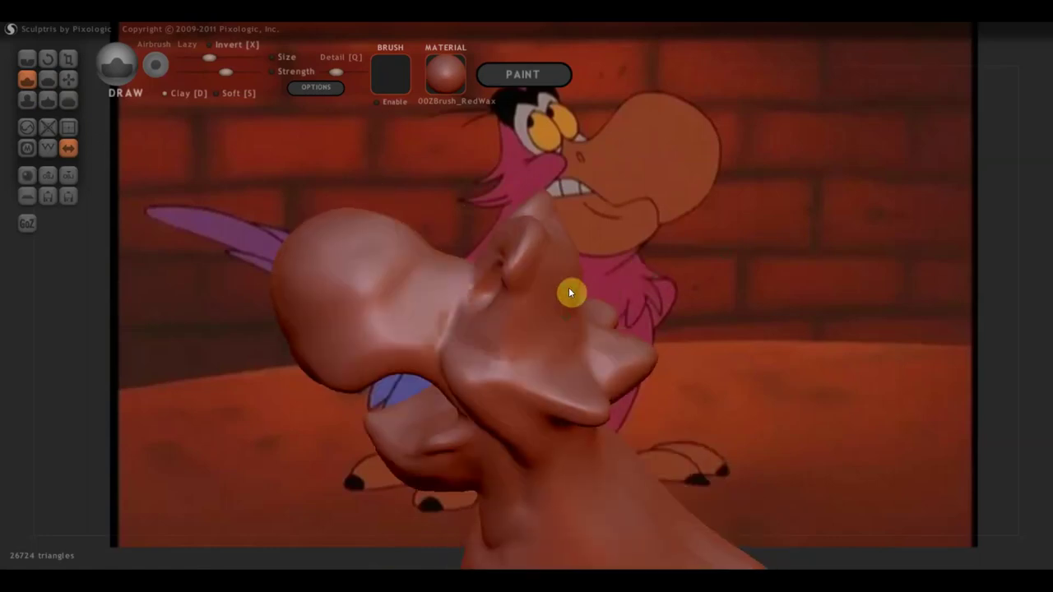
left_click(48, 79)
mouse_move(407, 235)
left_mouse_down()
mouse_move(548, 268)
mouse_move(555, 232)
left_mouse_up()
left_click_drag(571, 276, 564, 253)
mouse_move(557, 221)
right_mouse_down()
mouse_move(501, 288)
mouse_move(566, 238)
right_mouse_up()
left_click_drag(566, 238, 549, 315)
right_click_drag(538, 329, 470, 261)
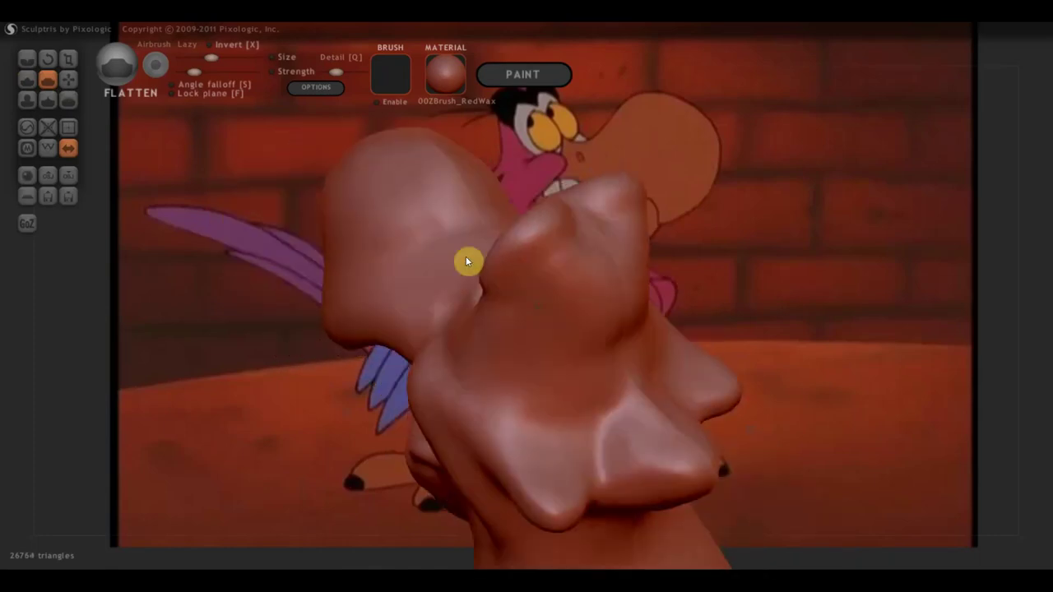
left_click_drag(555, 223, 509, 257)
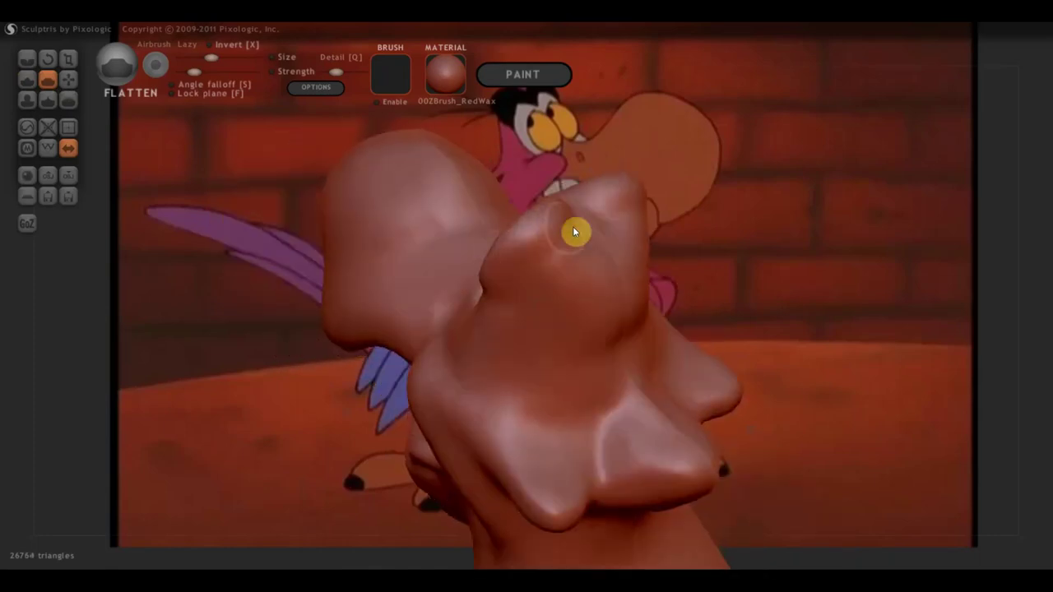
right_click_drag(573, 231, 675, 221)
left_click_drag(543, 276, 529, 316)
left_click_drag(517, 355, 500, 363)
mouse_move(500, 363)
right_mouse_down()
mouse_move(510, 350)
mouse_move(572, 368)
right_mouse_up()
Flatten and reshape the beak's lower edge and sides.
scroll(544, 340, "up", 2)
mouse_move(557, 344)
left_mouse_down()
mouse_move(523, 386)
mouse_move(539, 354)
left_mouse_up()
mouse_move(592, 409)
left_mouse_down()
mouse_move(510, 416)
mouse_move(656, 459)
mouse_move(654, 473)
mouse_move(605, 463)
left_mouse_up()
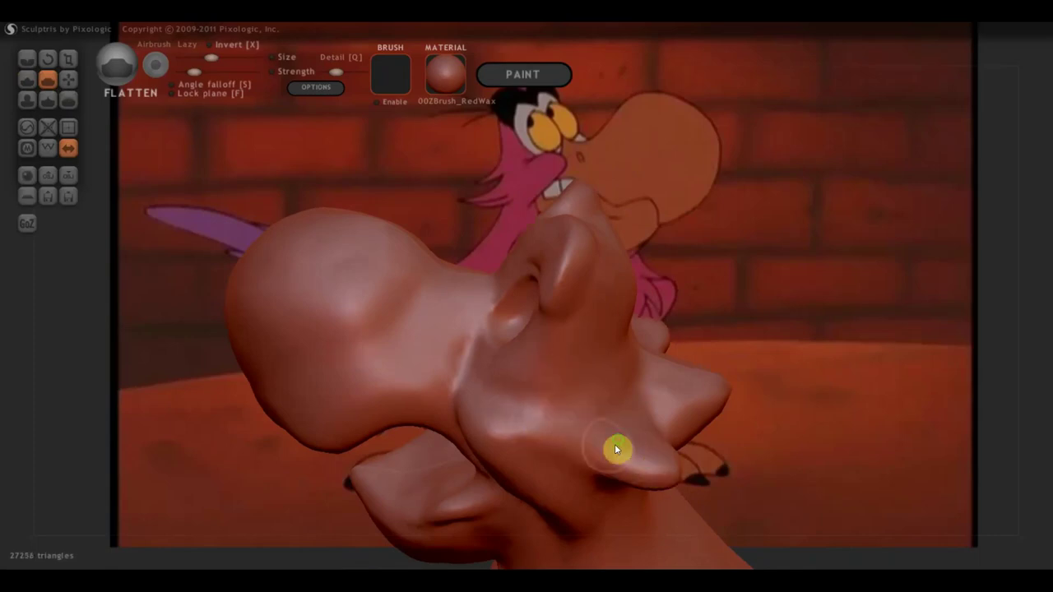
right_click_drag(615, 444, 634, 334)
mouse_move(659, 316)
left_mouse_down()
mouse_move(635, 370)
mouse_move(668, 332)
mouse_move(637, 337)
left_mouse_up()
mouse_move(637, 336)
right_mouse_down()
mouse_move(638, 353)
mouse_move(499, 382)
mouse_move(613, 383)
right_mouse_up()
mouse_move(612, 383)
left_mouse_down()
mouse_move(572, 374)
mouse_move(567, 340)
mouse_move(550, 374)
mouse_move(597, 395)
mouse_move(548, 374)
mouse_move(557, 385)
mouse_move(482, 381)
left_mouse_up()
Flatten the neck below the beak, then turn the model to the left side view.
right_click_drag(483, 381, 568, 460)
mouse_move(458, 317)
left_mouse_down()
mouse_move(502, 386)
mouse_move(450, 306)
mouse_move(520, 368)
left_mouse_up()
right_click_drag(521, 369, 538, 392)
mouse_move(537, 392)
left_mouse_down()
mouse_move(499, 370)
mouse_move(510, 409)
mouse_move(483, 379)
mouse_move(501, 402)
mouse_move(480, 437)
mouse_move(536, 472)
mouse_move(561, 430)
mouse_move(531, 435)
mouse_move(581, 508)
mouse_move(562, 496)
mouse_move(595, 499)
mouse_move(583, 488)
mouse_move(503, 508)
mouse_move(531, 501)
mouse_move(552, 517)
mouse_move(574, 505)
mouse_move(535, 522)
mouse_move(642, 511)
left_mouse_up()
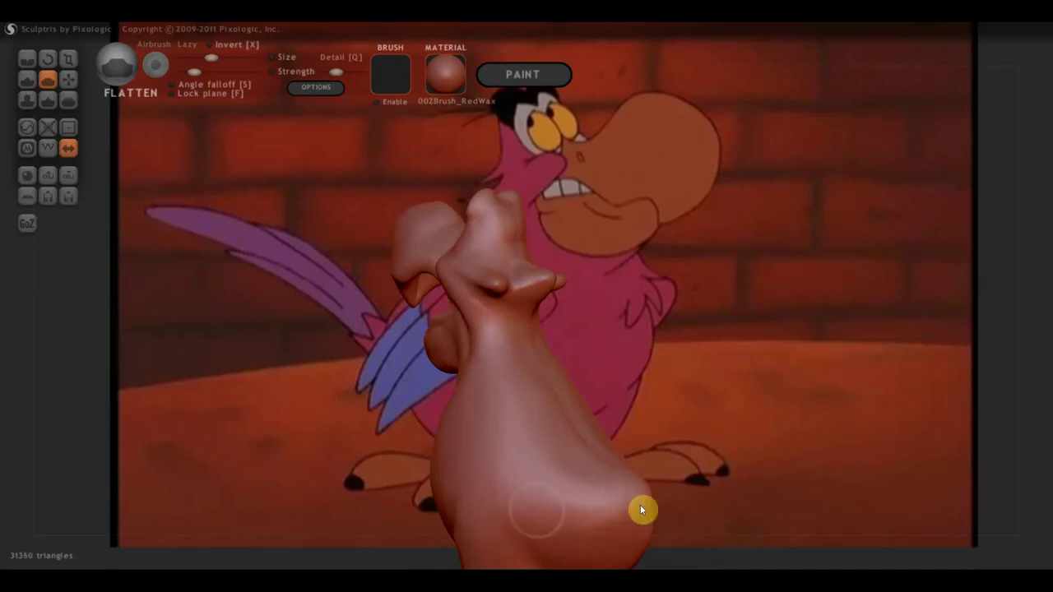
mouse_move(569, 436)
left_mouse_down()
mouse_move(593, 416)
mouse_move(559, 522)
mouse_move(437, 348)
mouse_move(456, 412)
mouse_move(376, 412)
left_mouse_up()
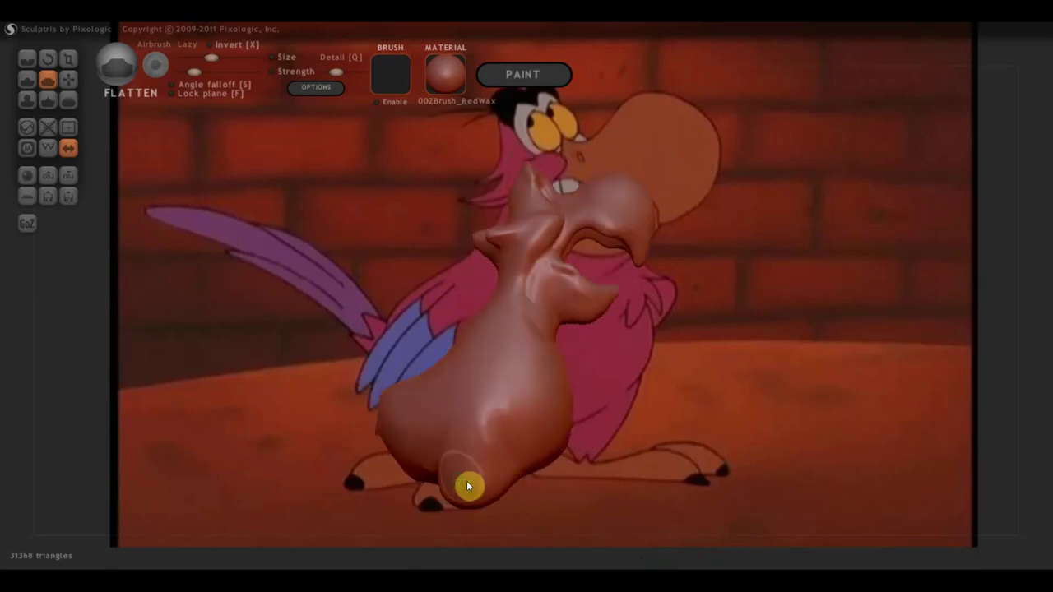
left_click_drag(467, 485, 469, 475)
left_click_drag(740, 452, 776, 326, "shift")
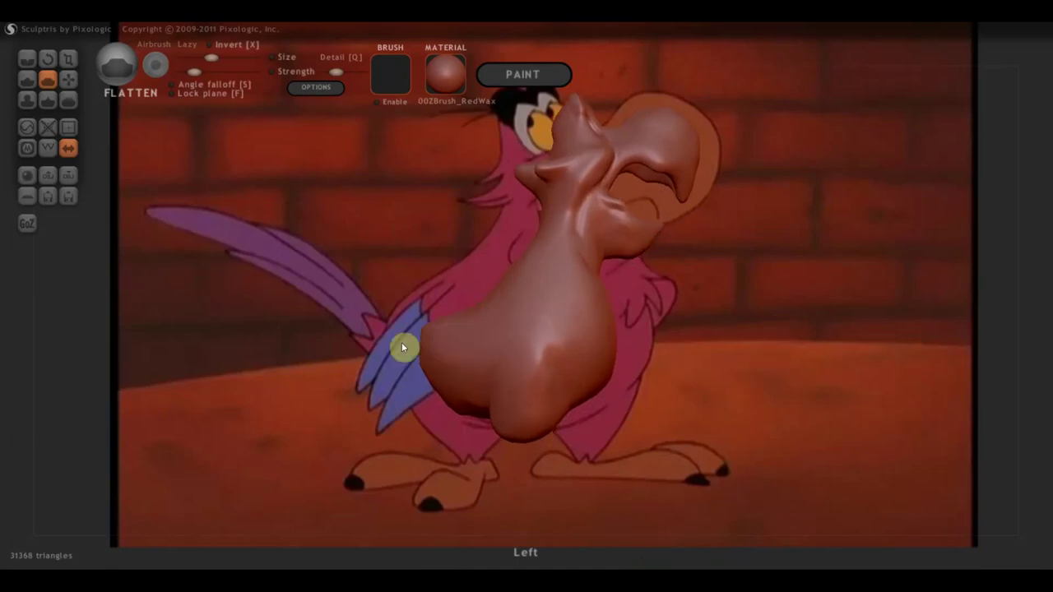
With a much larger Grab brush, swell the body into a big rounded mass pulled downward.
left_click(69, 79)
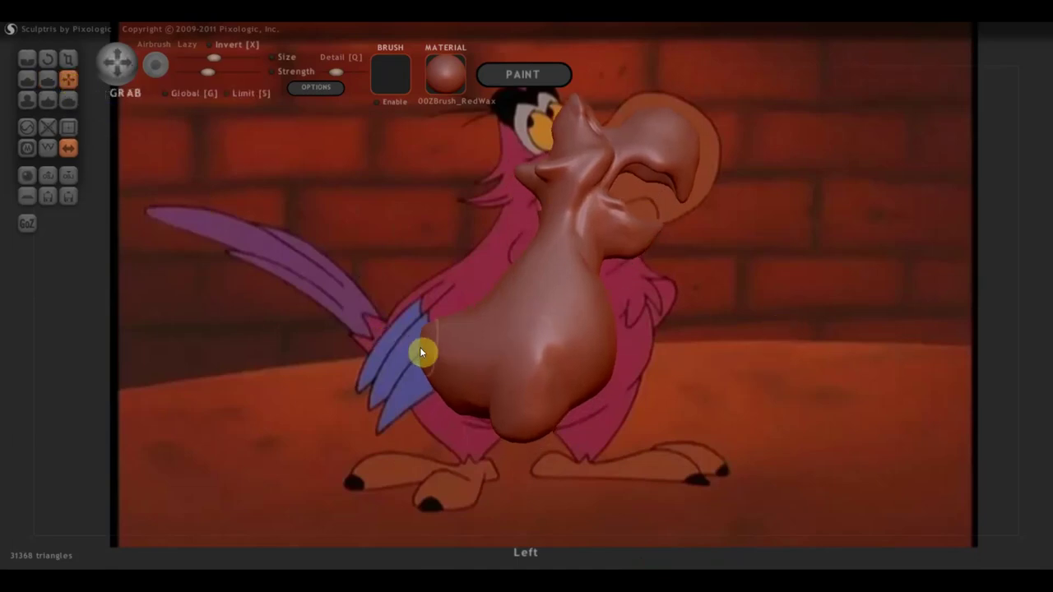
left_click_drag(214, 58, 227, 59)
left_click_drag(424, 347, 375, 358)
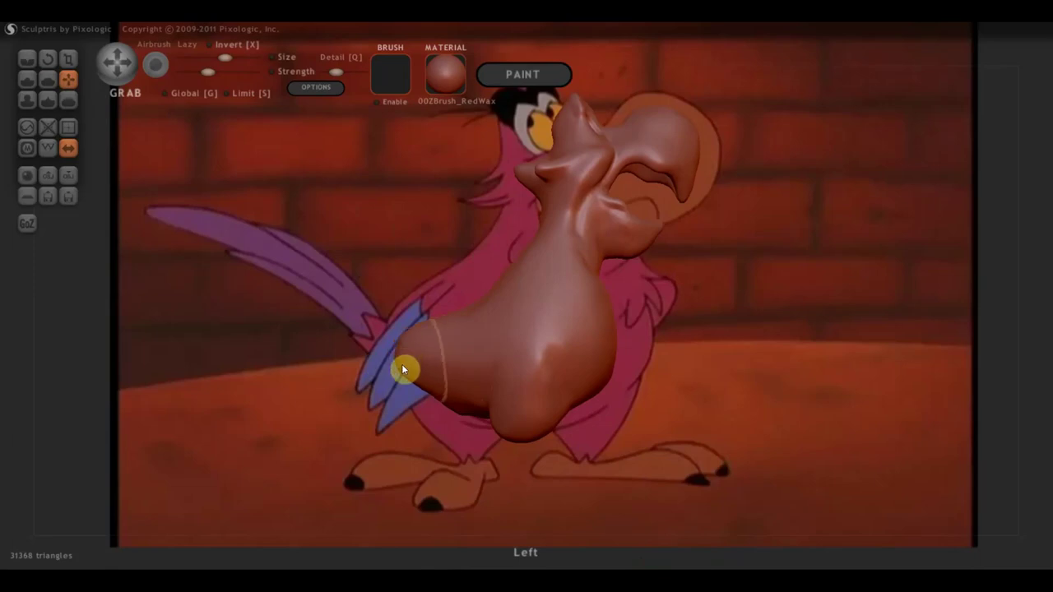
scroll(673, 395, "down", 3)
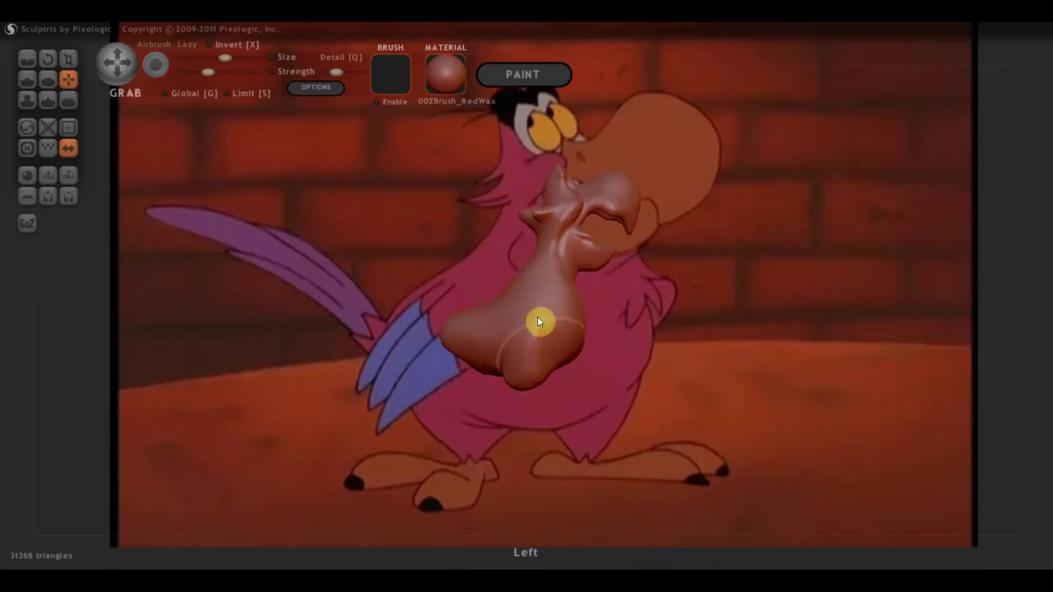
left_click(72, 74)
left_click(251, 59)
left_click_drag(523, 339, 527, 313)
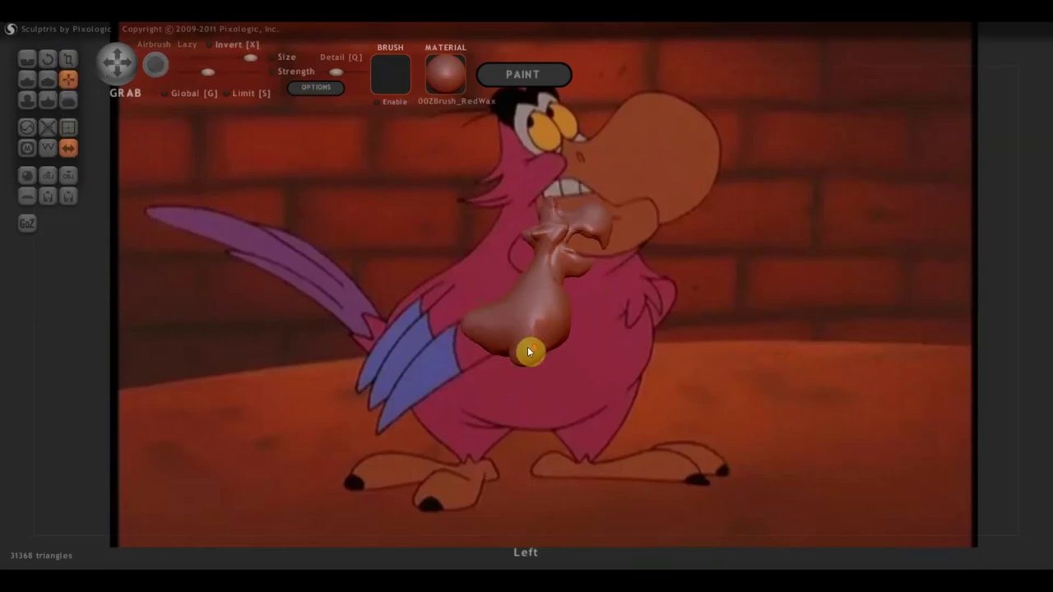
mouse_move(508, 377)
left_mouse_down()
mouse_move(512, 354)
mouse_move(504, 408)
left_mouse_up()
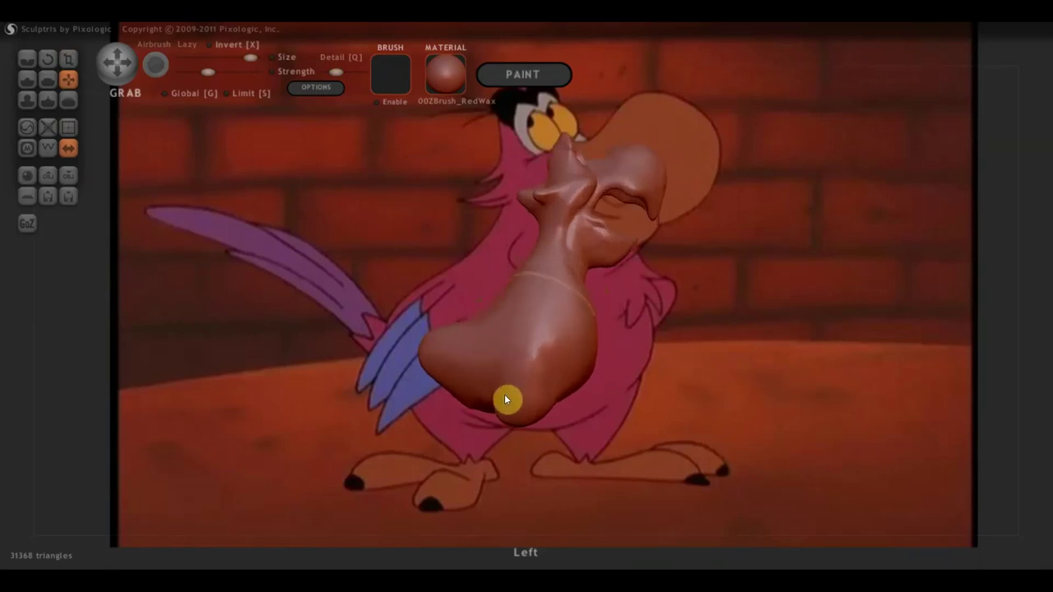
left_click_drag(519, 368, 515, 389)
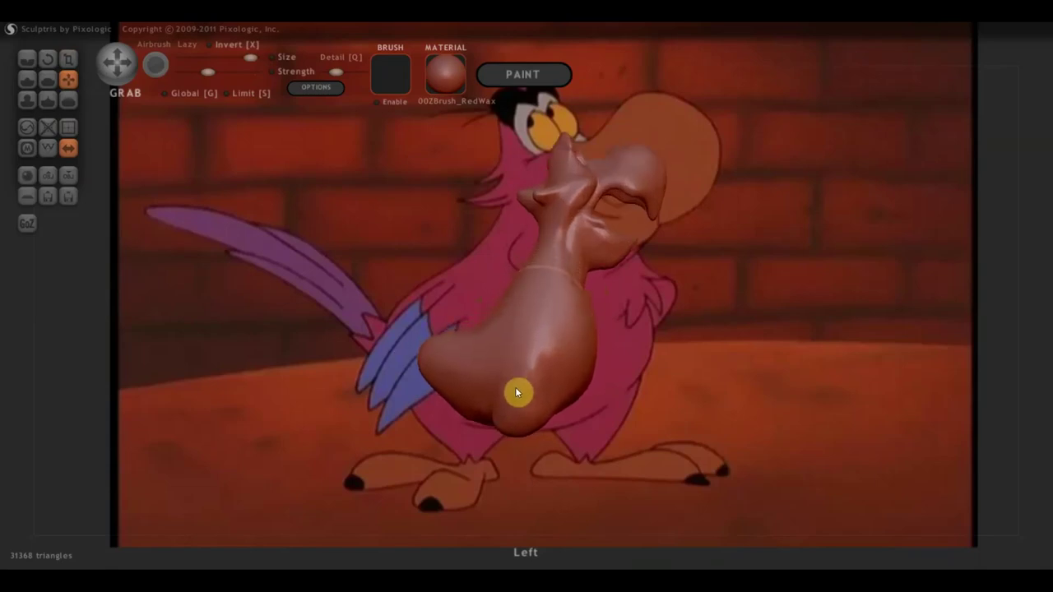
mouse_move(618, 400)
left_mouse_down()
mouse_move(568, 407)
mouse_move(829, 414)
mouse_move(716, 425)
mouse_move(696, 366)
mouse_move(703, 336)
mouse_move(580, 339)
left_mouse_up()
scroll(542, 343, "up", 3)
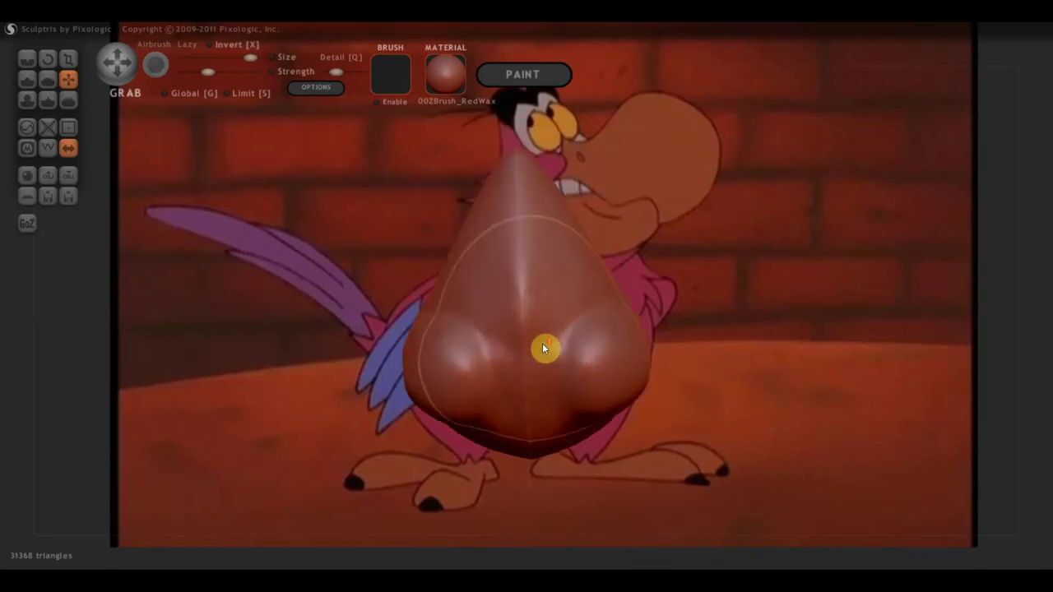
Flatten and smooth the front and centre of the body.
left_click(48, 79)
left_click_drag(502, 400, 481, 347)
left_click_drag(511, 242, 525, 349)
scroll(543, 333, "down", 3)
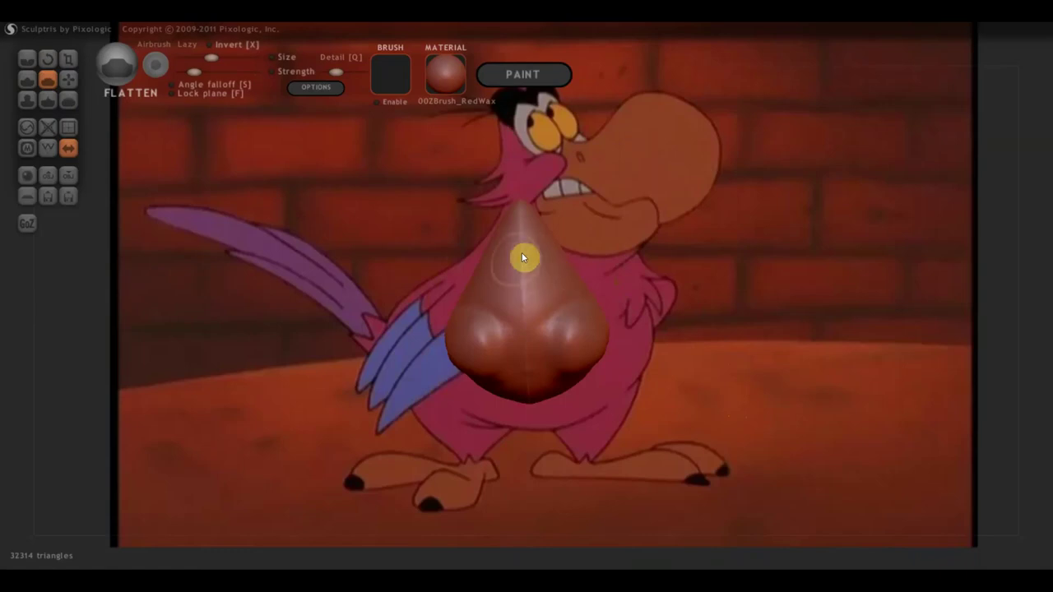
Flatten the neck and chest surface of the body.
right_click_drag(556, 279, 504, 377)
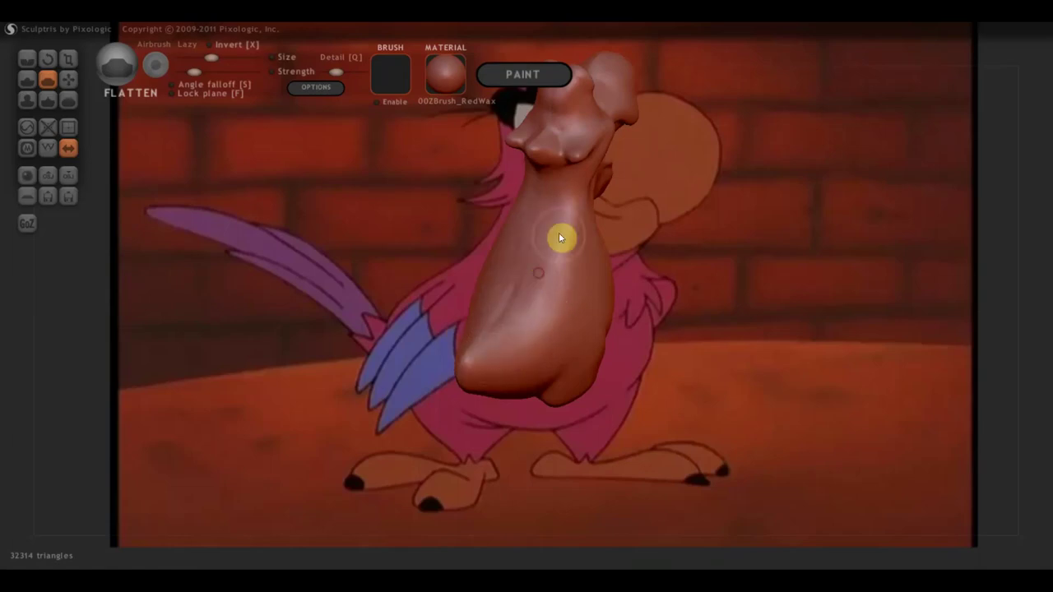
mouse_move(569, 292)
left_mouse_down()
mouse_move(652, 247)
mouse_move(596, 246)
left_mouse_up()
right_click_drag(559, 263, 597, 266)
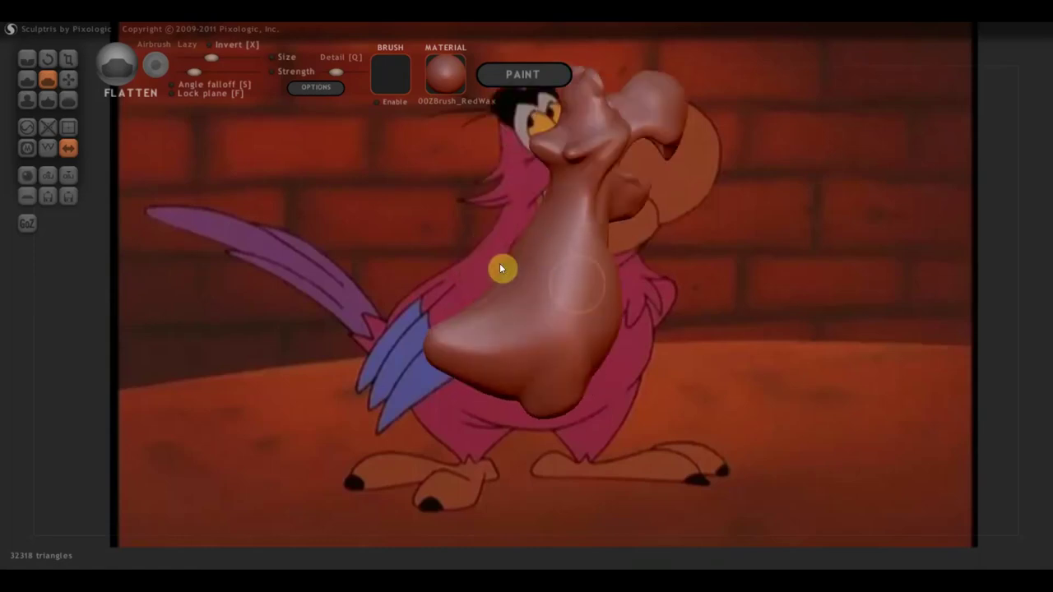
right_click_drag(501, 268, 585, 281)
left_click_drag(553, 279, 547, 333)
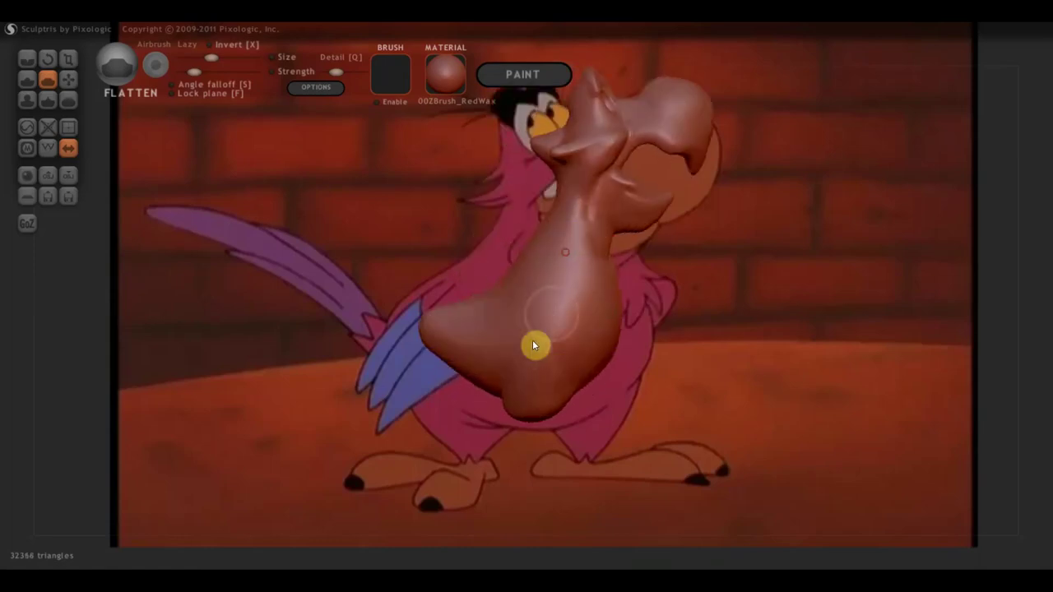
mouse_move(649, 159)
right_mouse_down()
mouse_move(623, 302)
mouse_move(545, 314)
mouse_move(569, 338)
mouse_move(589, 338)
mouse_move(684, 294)
mouse_move(679, 302)
right_mouse_up()
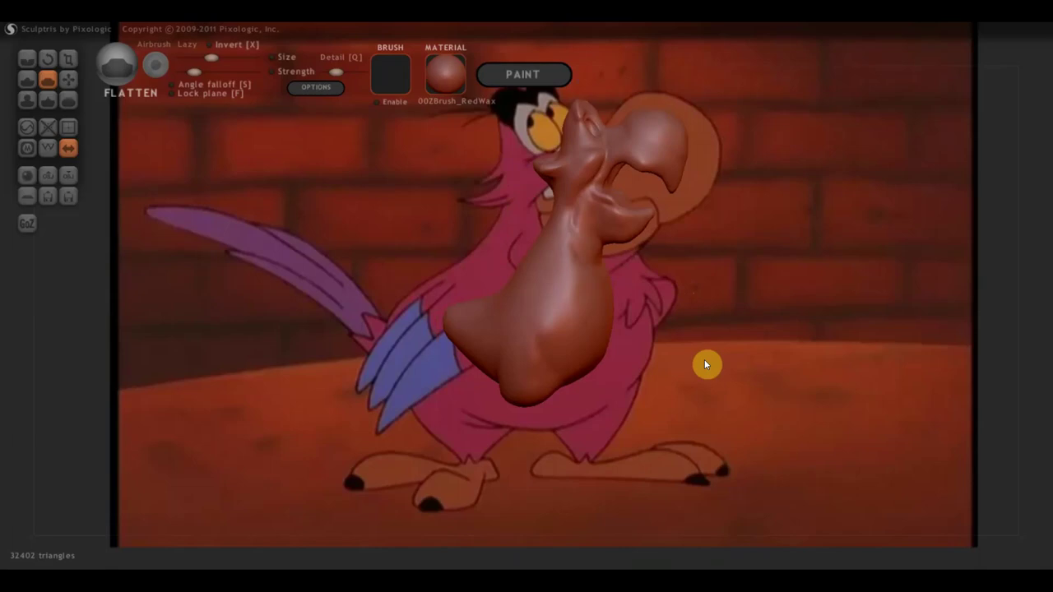
Flatten the belly and underside, plus a small spot on the chest.
mouse_move(701, 367)
right_mouse_down()
mouse_move(689, 369)
mouse_move(722, 362)
mouse_move(575, 395)
right_mouse_up()
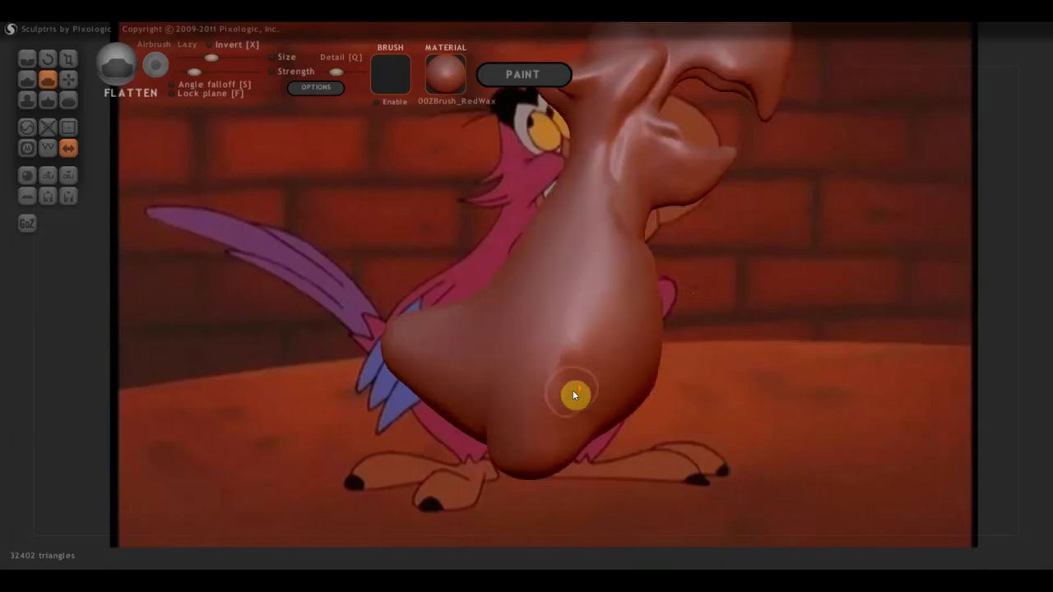
mouse_move(574, 395)
left_mouse_down()
mouse_move(543, 376)
mouse_move(568, 428)
mouse_move(569, 353)
mouse_move(583, 346)
mouse_move(545, 360)
mouse_move(545, 377)
mouse_move(587, 334)
left_mouse_up()
right_click_drag(586, 334, 653, 306)
mouse_move(564, 209)
left_mouse_down()
mouse_move(574, 341)
mouse_move(539, 346)
left_mouse_up()
mouse_move(538, 346)
right_mouse_down()
mouse_move(628, 376)
mouse_move(563, 350)
mouse_move(643, 366)
mouse_move(650, 311)
mouse_move(570, 277)
right_mouse_up()
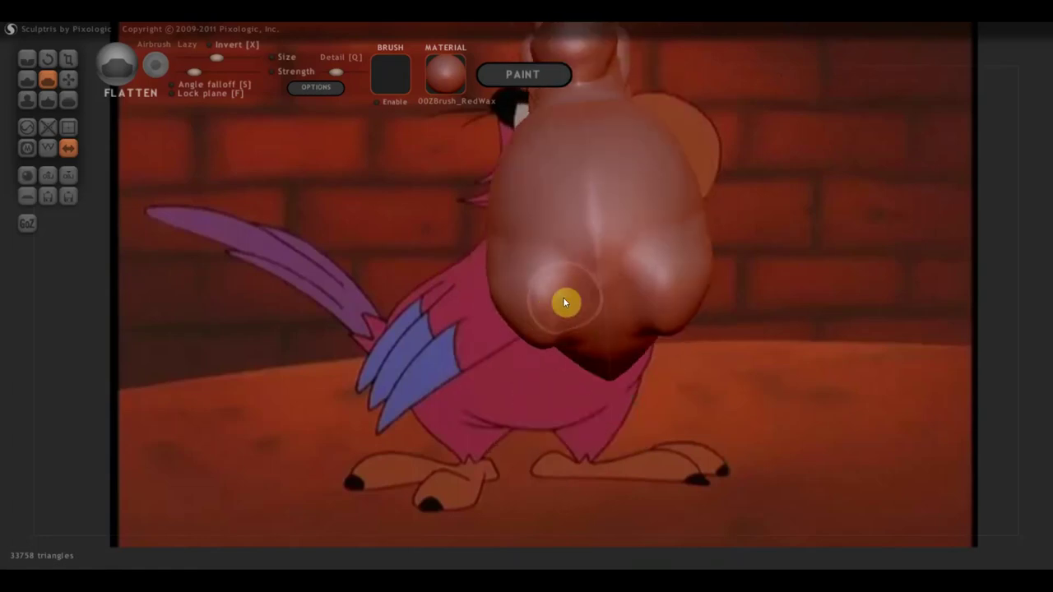
Carve creases into the lower-left lobe and sharpen the centre seam.
left_click(29, 62)
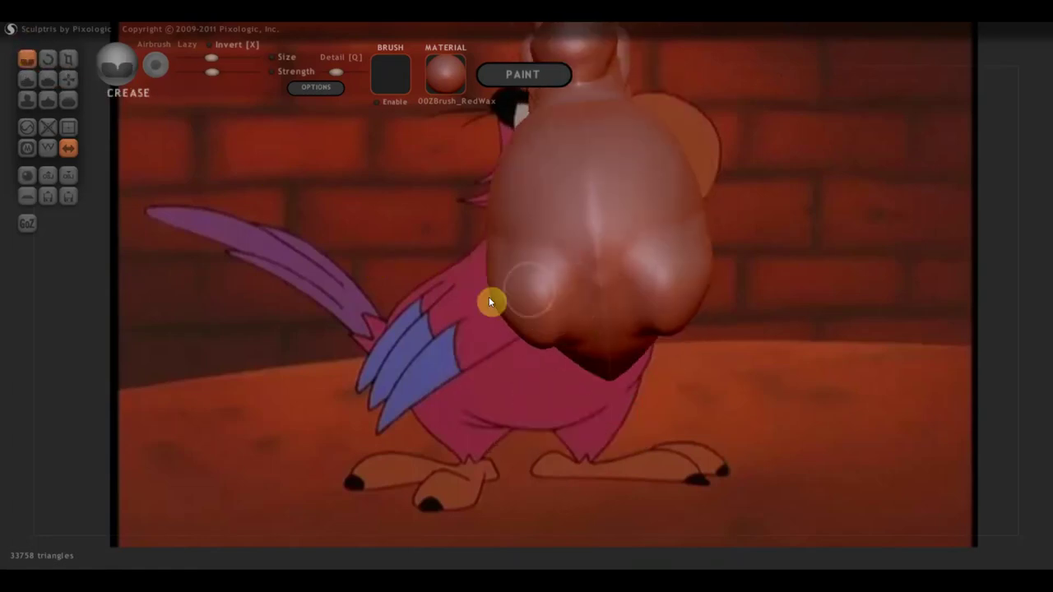
mouse_move(506, 252)
left_mouse_down()
mouse_move(534, 272)
mouse_move(557, 313)
left_mouse_up()
mouse_move(515, 264)
left_mouse_down()
mouse_move(562, 271)
mouse_move(588, 299)
mouse_move(579, 344)
left_mouse_up()
left_click_drag(548, 268, 597, 296)
left_click_drag(540, 275, 574, 334)
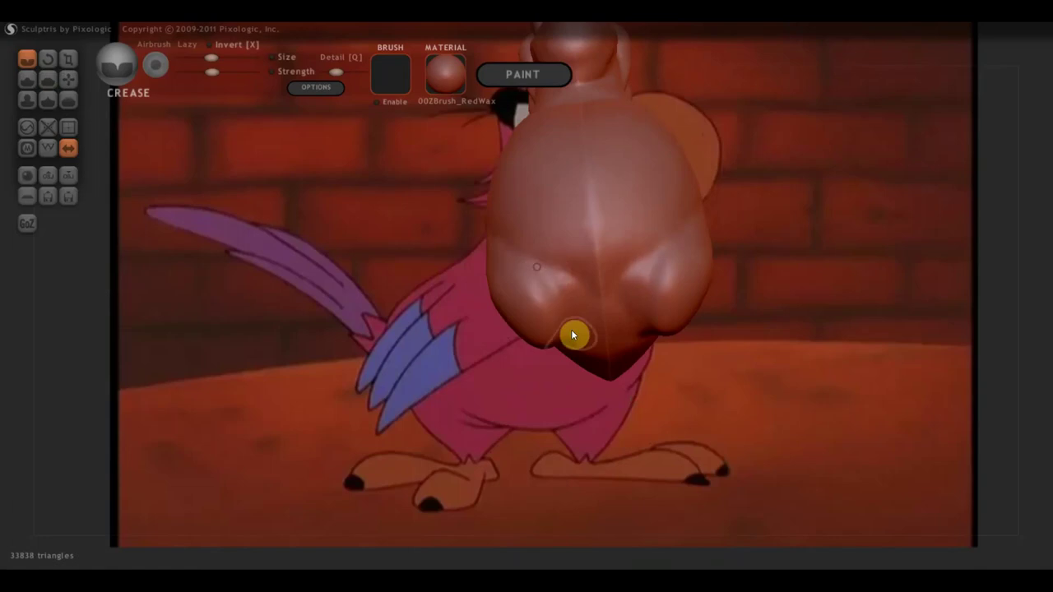
left_click_drag(536, 278, 559, 327)
left_click_drag(535, 276, 558, 331)
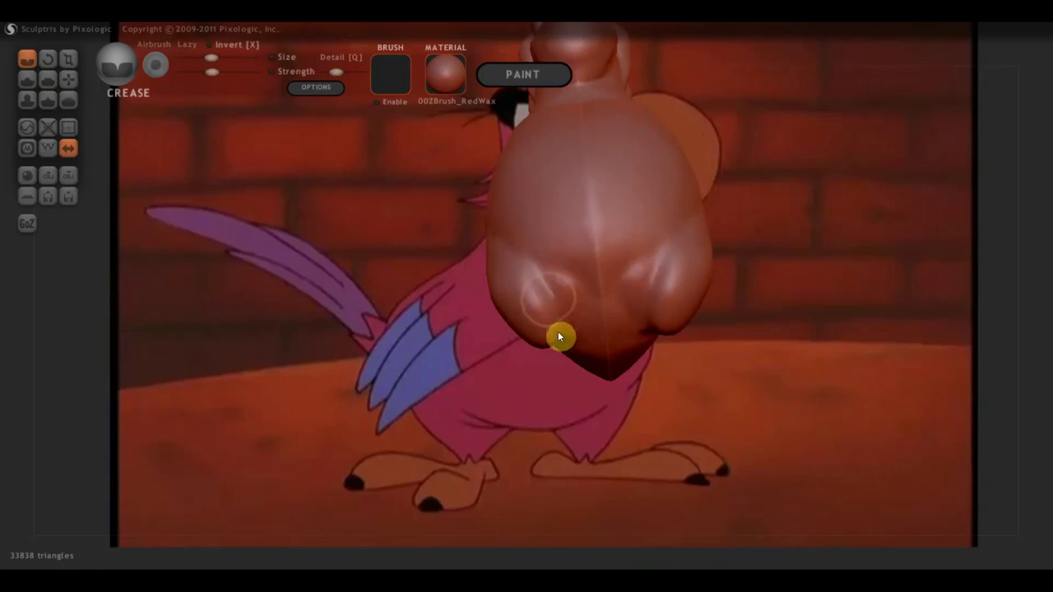
mouse_move(615, 329)
right_mouse_down()
mouse_move(630, 285)
mouse_move(614, 326)
right_mouse_up()
Crease grooves into the lower lobes, the left beak lobe and the central beak area.
mouse_move(529, 228)
left_mouse_down()
mouse_move(567, 239)
mouse_move(624, 302)
left_mouse_up()
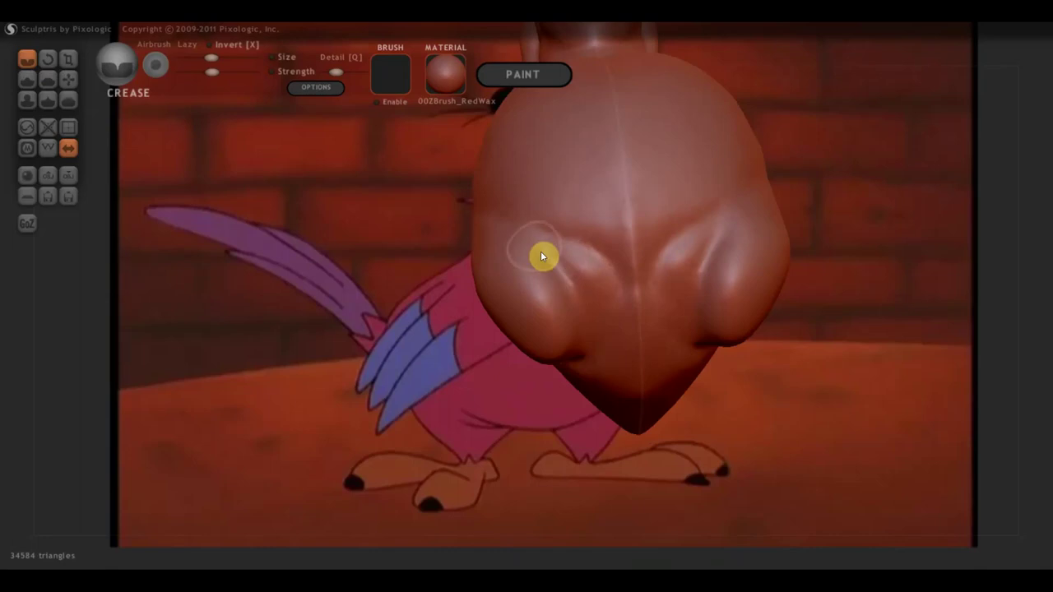
mouse_move(489, 242)
left_mouse_down()
mouse_move(560, 252)
mouse_move(505, 244)
mouse_move(577, 308)
mouse_move(539, 260)
mouse_move(635, 302)
left_mouse_up()
mouse_move(636, 302)
middle_mouse_down()
mouse_move(658, 404)
mouse_move(663, 245)
middle_mouse_up()
left_click_drag(598, 248, 548, 322)
left_click_drag(622, 249, 566, 329)
mouse_move(642, 308)
middle_mouse_down()
mouse_move(642, 369)
mouse_move(620, 417)
mouse_move(655, 459)
middle_mouse_up()
Pull the lower sculpt inward with a smaller Grab brush, then flatten the lower-left bulge.
left_click(69, 79)
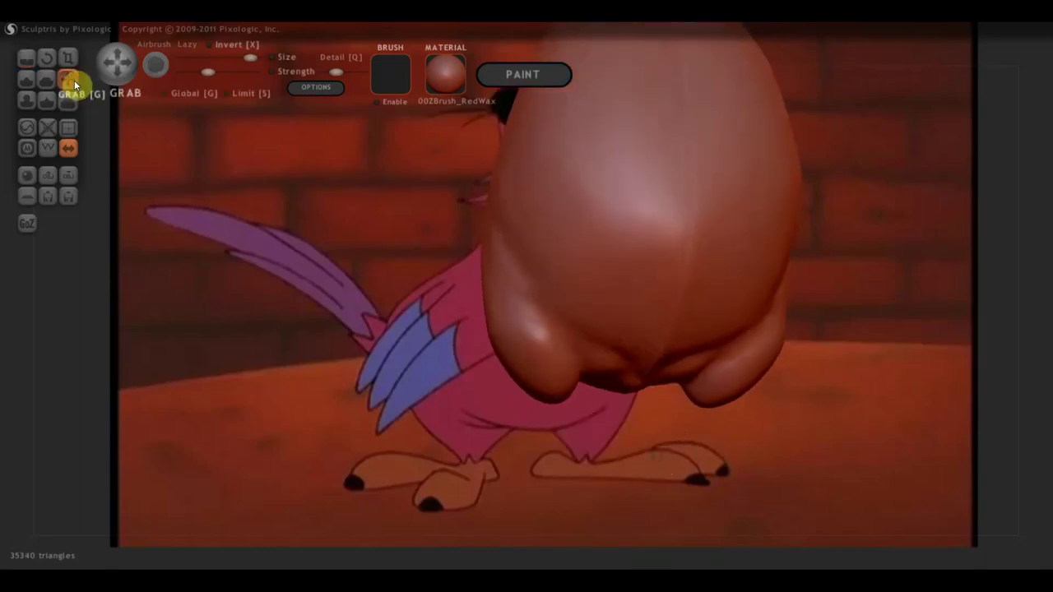
left_click_drag(482, 304, 538, 369)
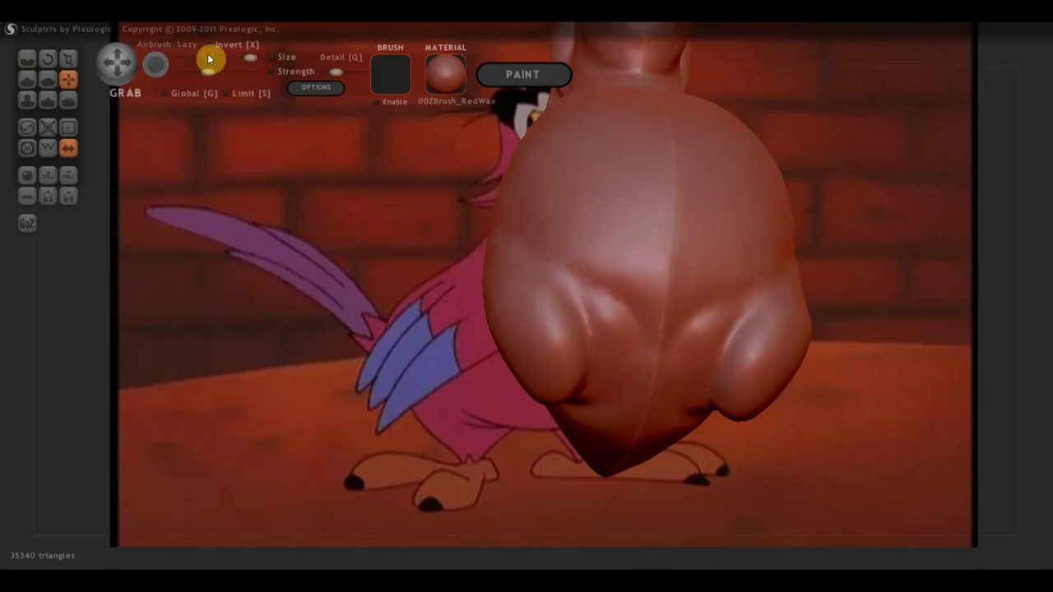
left_click(208, 57)
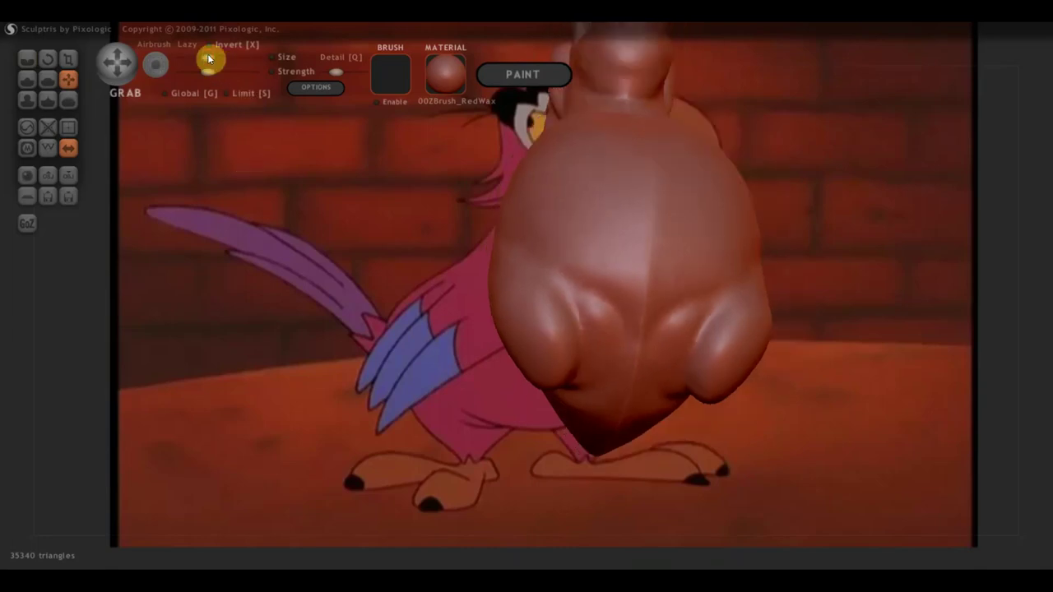
left_click(50, 81)
scroll(538, 362, "up", 2)
mouse_move(541, 367)
left_mouse_down()
mouse_move(554, 404)
mouse_move(546, 400)
mouse_move(546, 413)
left_mouse_up()
Add a small raised Draw stroke near the lower end.
left_click(28, 79)
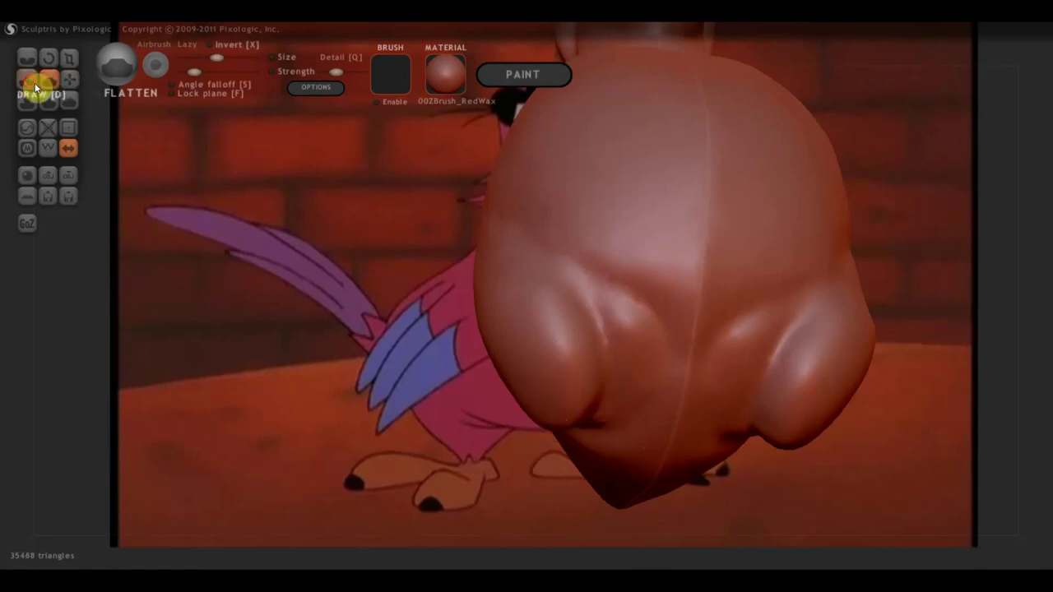
scroll(510, 383, "down", 2)
mouse_move(546, 362)
left_mouse_down()
mouse_move(546, 383)
mouse_move(534, 338)
mouse_move(533, 365)
left_mouse_up()
scroll(547, 387, "down", 1)
mouse_move(533, 366)
right_mouse_down()
mouse_move(510, 376)
mouse_move(551, 372)
mouse_move(743, 430)
right_mouse_up()
mouse_move(551, 404)
right_mouse_down()
mouse_move(601, 424)
mouse_move(576, 387)
right_mouse_up()
Flatten the model's lower end and the lower beak lobes.
left_click(49, 79)
mouse_move(588, 398)
left_mouse_down()
mouse_move(612, 293)
mouse_move(527, 280)
left_mouse_up()
scroll(612, 292, "up", 3)
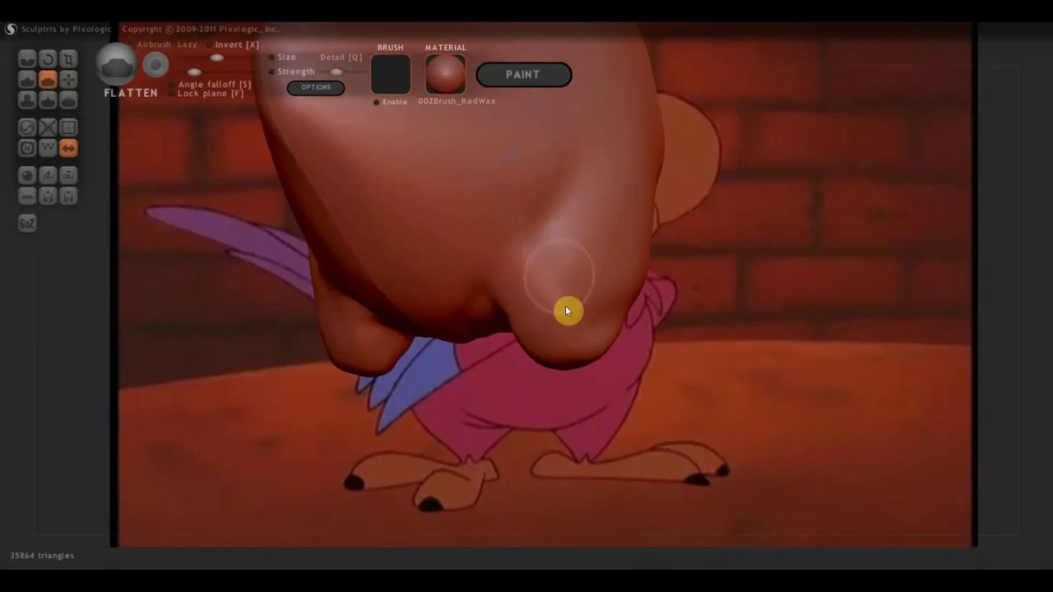
mouse_move(508, 317)
right_mouse_down()
mouse_move(653, 334)
mouse_move(517, 332)
right_mouse_up()
mouse_move(517, 331)
left_mouse_down()
mouse_move(584, 373)
mouse_move(571, 357)
mouse_move(517, 360)
mouse_move(552, 322)
left_mouse_up()
left_click_drag(593, 274, 590, 219)
right_click_drag(602, 197, 562, 291)
mouse_move(619, 262)
left_mouse_down()
mouse_move(573, 340)
mouse_move(606, 308)
mouse_move(552, 365)
mouse_move(535, 360)
mouse_move(567, 340)
left_mouse_up()
mouse_move(567, 340)
right_mouse_down()
mouse_move(397, 342)
mouse_move(567, 340)
right_mouse_up()
Flatten the lower tip of the sculpt further and inspect it from the sides.
mouse_move(566, 340)
left_mouse_down()
mouse_move(583, 349)
mouse_move(503, 350)
mouse_move(601, 361)
mouse_move(614, 343)
left_mouse_up()
right_click_drag(614, 343, 485, 226)
left_click_drag(485, 226, 567, 296)
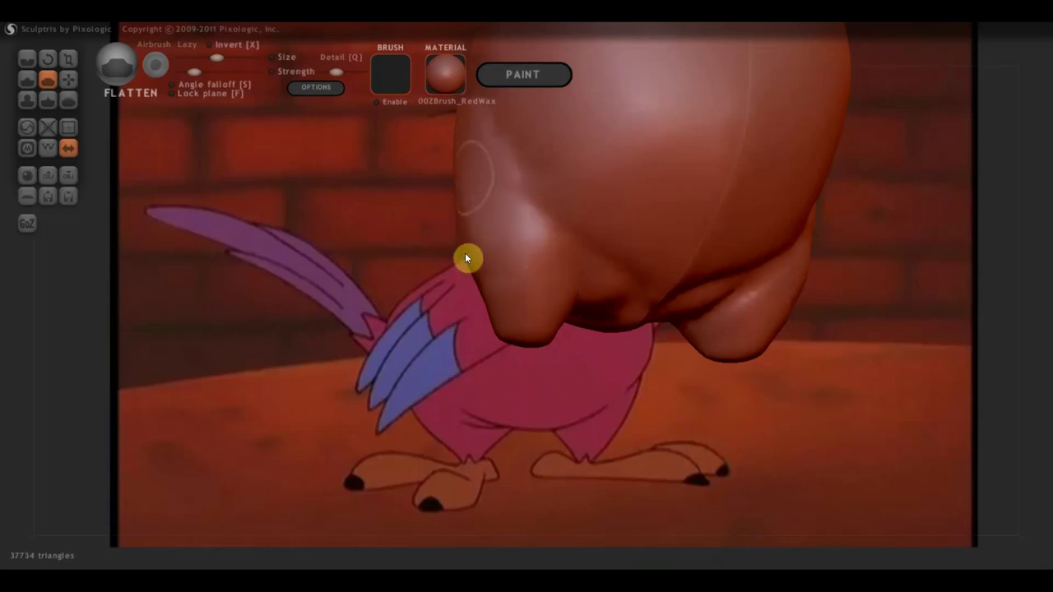
right_click_drag(491, 289, 508, 263)
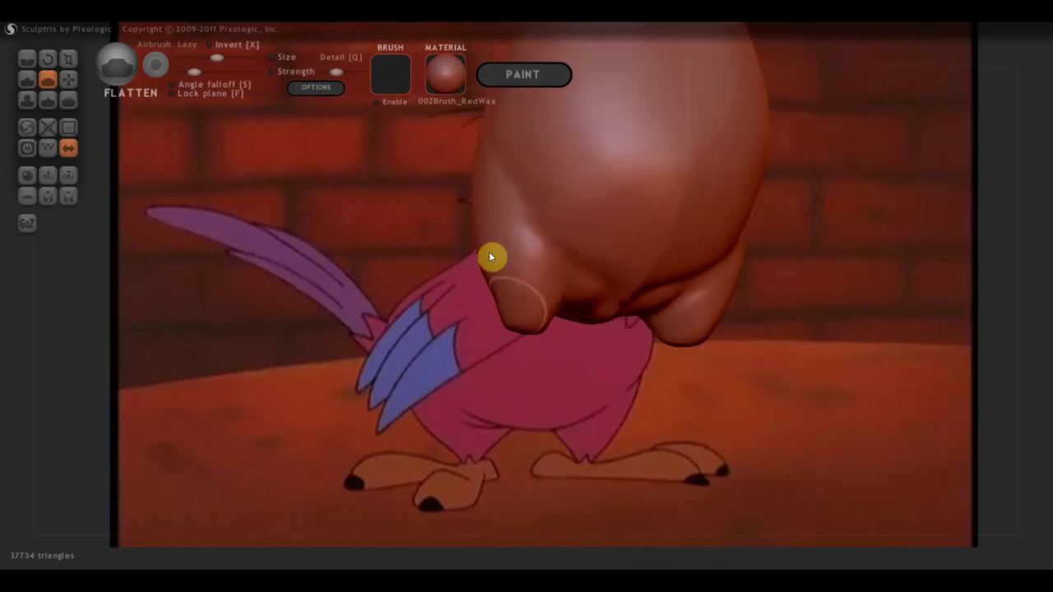
mouse_move(550, 340)
right_mouse_down()
mouse_move(623, 343)
mouse_move(593, 325)
mouse_move(594, 278)
right_mouse_up()
scroll(593, 276, "up", 2)
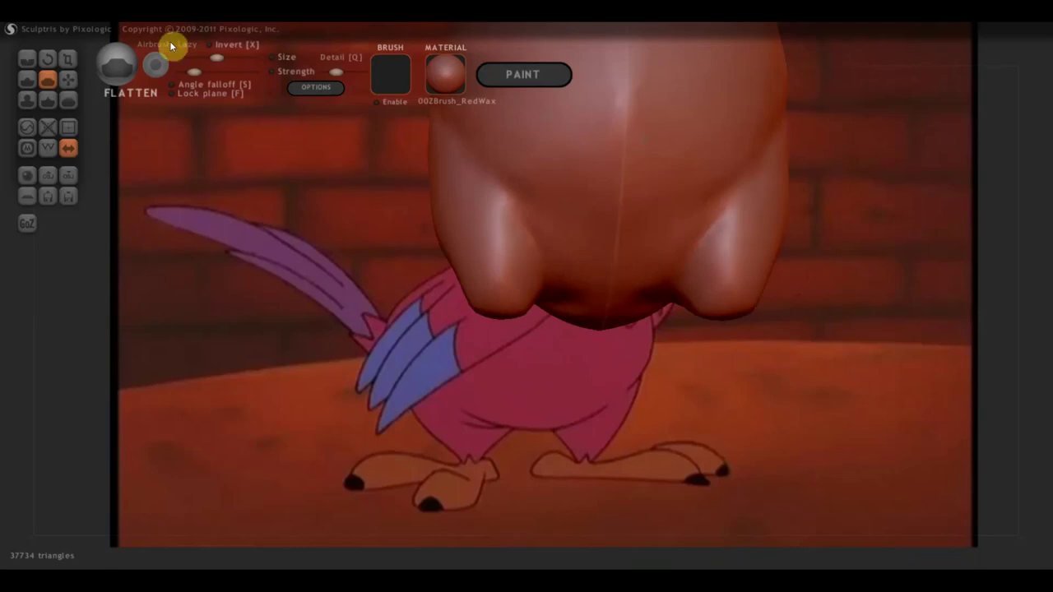
Crease a line down the centre of the beak.
left_click(34, 62)
left_click_drag(512, 199, 616, 238)
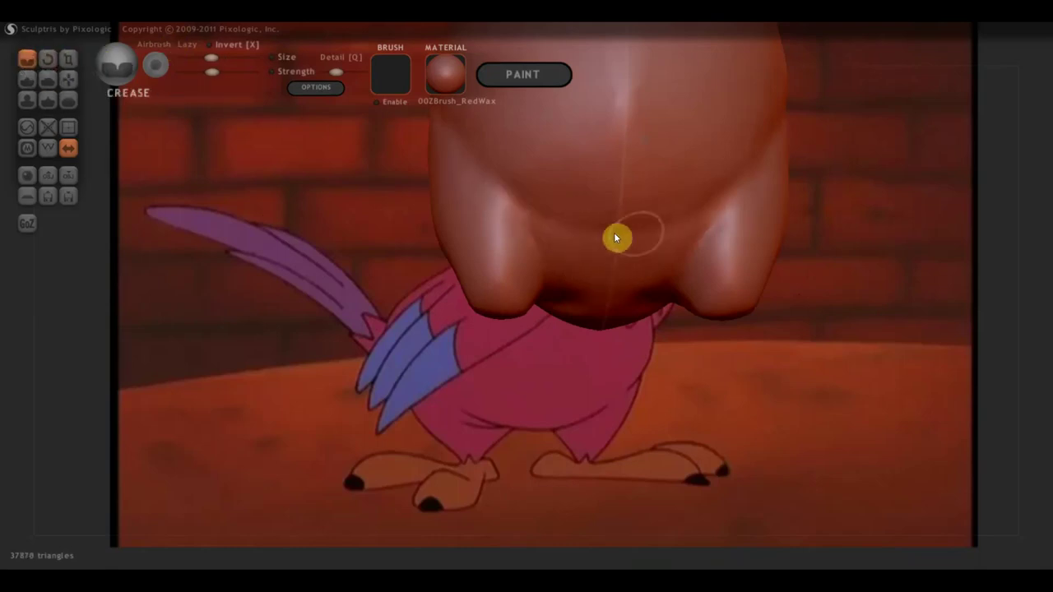
mouse_move(679, 237)
right_mouse_down()
mouse_move(820, 346)
mouse_move(571, 404)
mouse_move(628, 360)
mouse_move(667, 377)
mouse_move(688, 365)
mouse_move(670, 363)
right_mouse_up()
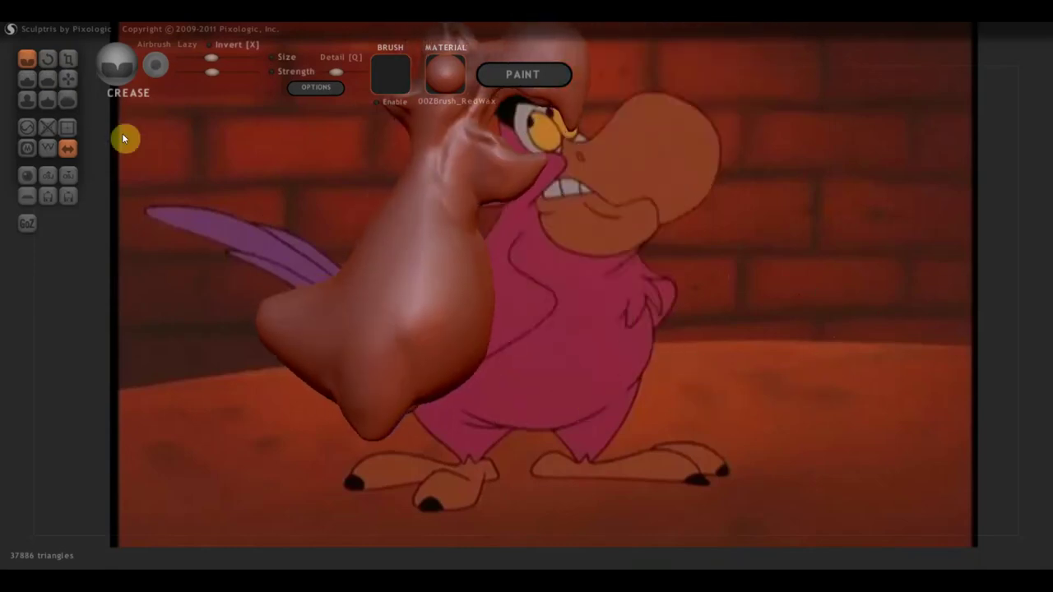
With an enlarged Grab brush, widen the lower body and stretch it downward, undoing one bad pull.
left_click(71, 83)
left_click_drag(503, 348, 470, 359)
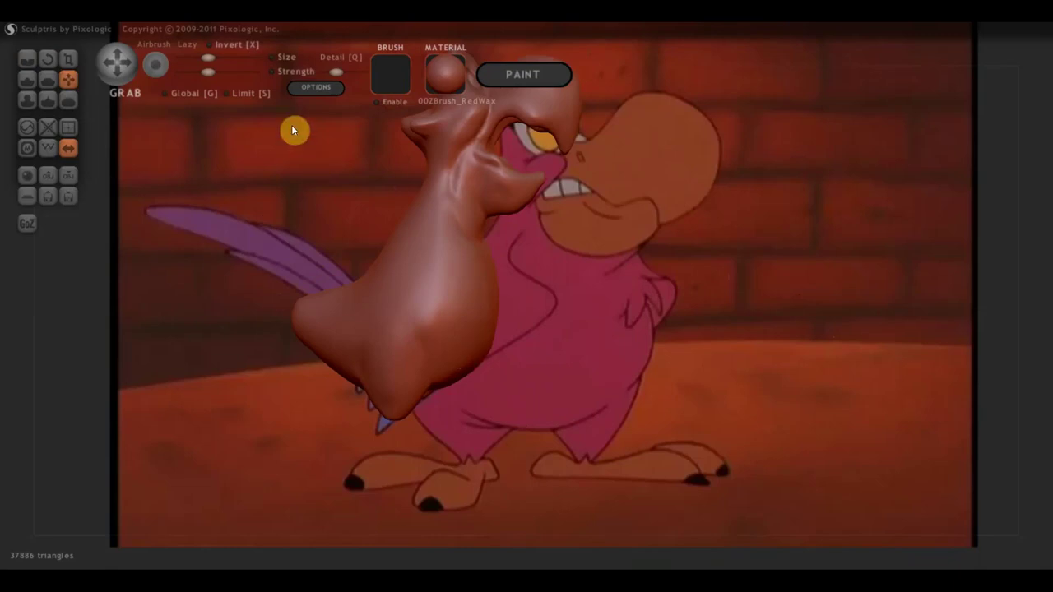
left_click(233, 58)
mouse_move(480, 375)
left_mouse_down()
mouse_move(460, 381)
mouse_move(448, 352)
mouse_move(429, 371)
left_mouse_up()
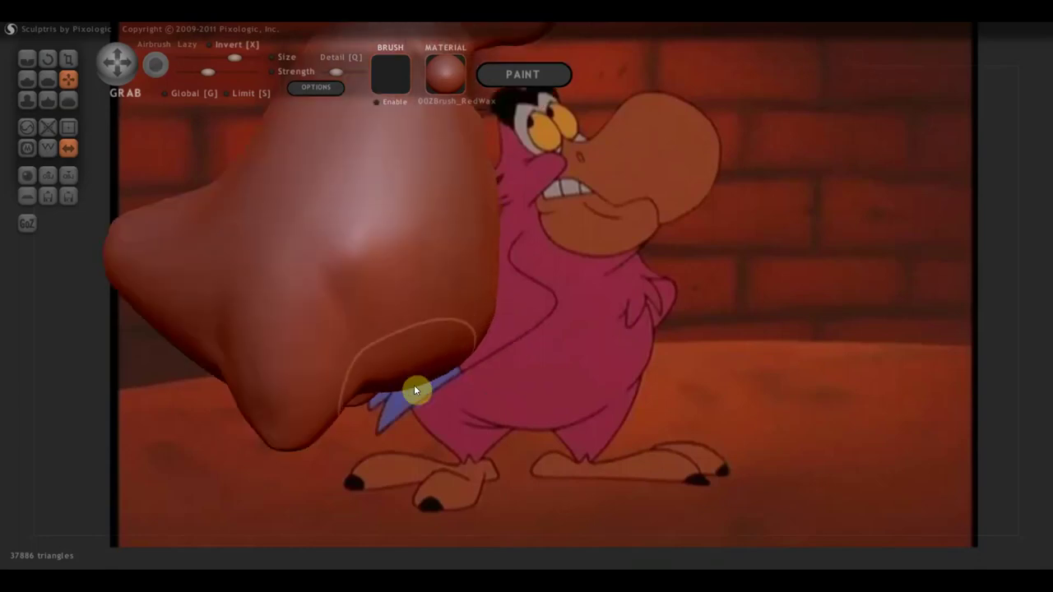
mouse_move(465, 299)
left_mouse_down()
mouse_move(514, 286)
mouse_move(532, 390)
left_mouse_up()
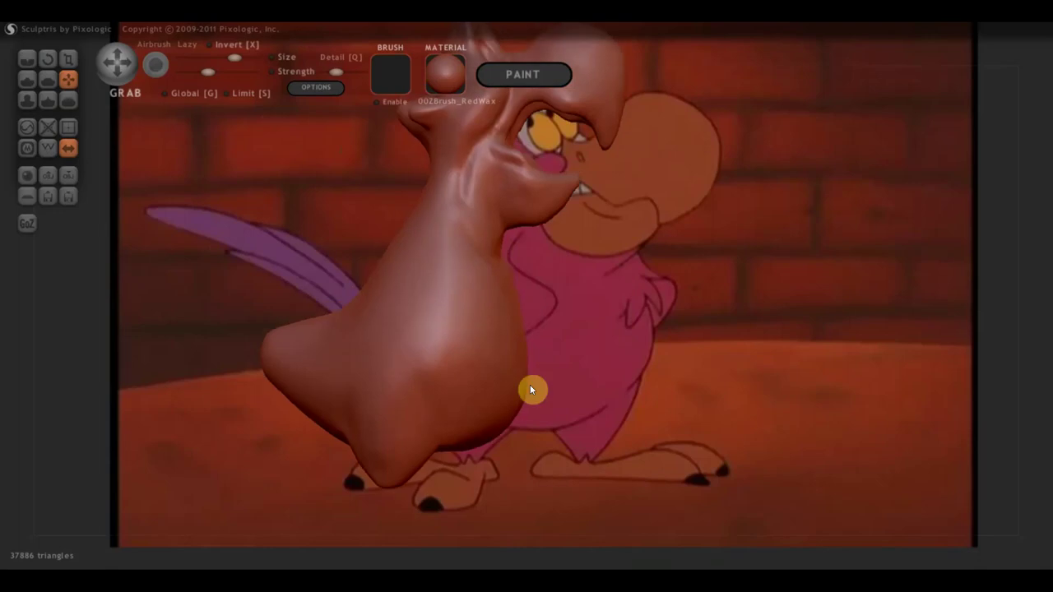
key("ctrl+z")
key("ctrl+z")
key("ctrl+z")
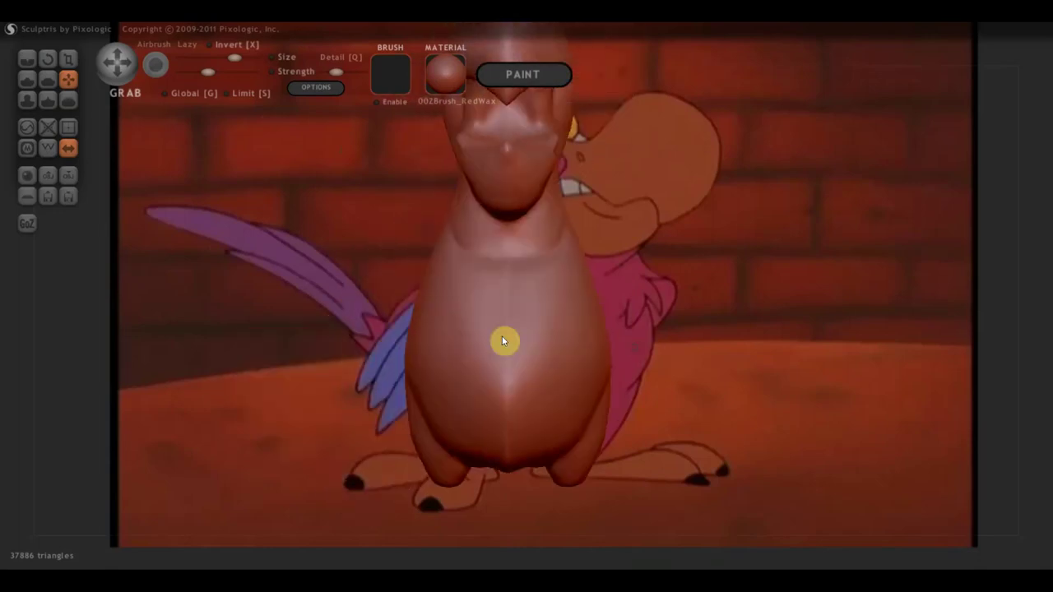
left_click_drag(492, 346, 574, 458)
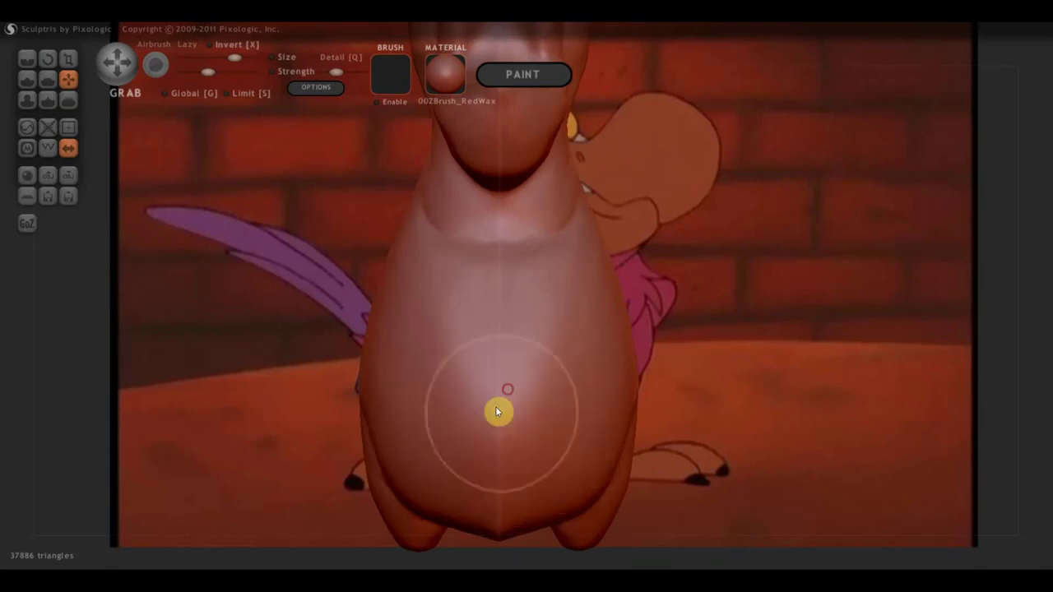
mouse_move(634, 400)
left_mouse_down()
mouse_move(396, 408)
mouse_move(449, 410)
left_mouse_up()
mouse_move(622, 412)
left_mouse_down()
mouse_move(687, 427)
mouse_move(746, 419)
mouse_move(468, 403)
left_mouse_up()
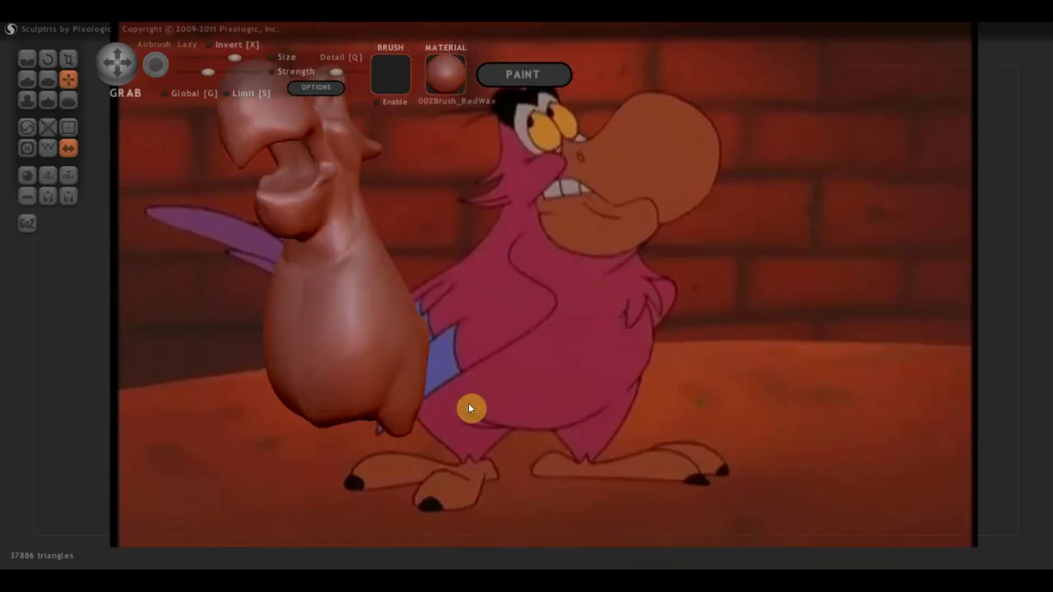
mouse_move(618, 411)
left_mouse_down()
mouse_move(482, 397)
mouse_move(515, 395)
mouse_move(450, 346)
left_mouse_up()
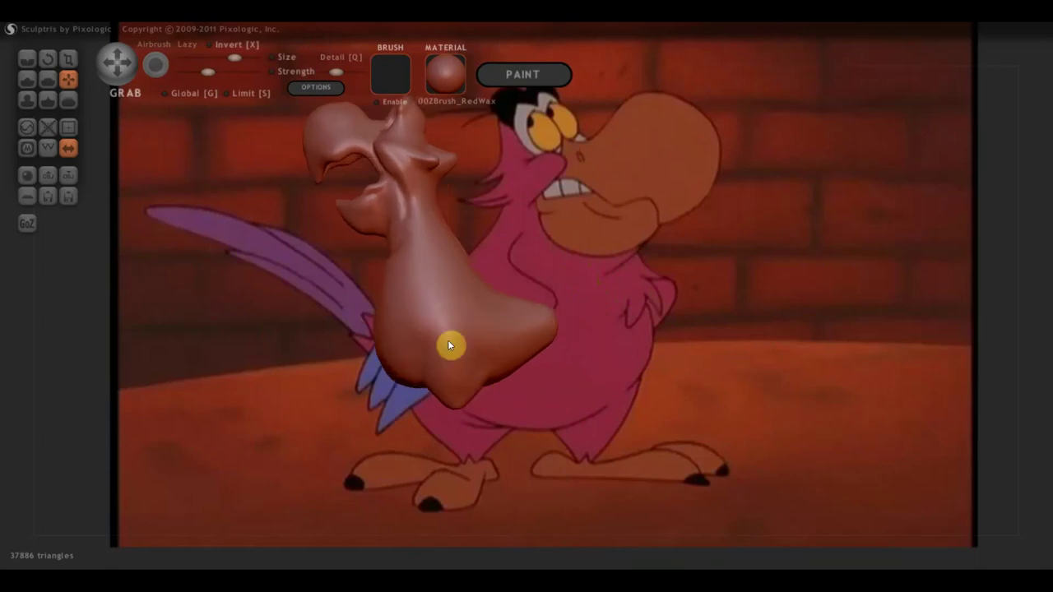
Zoom in and add faint raised Draw strokes on the lower body, enlarging the brush.
left_click(27, 78)
scroll(464, 339, "up", 2)
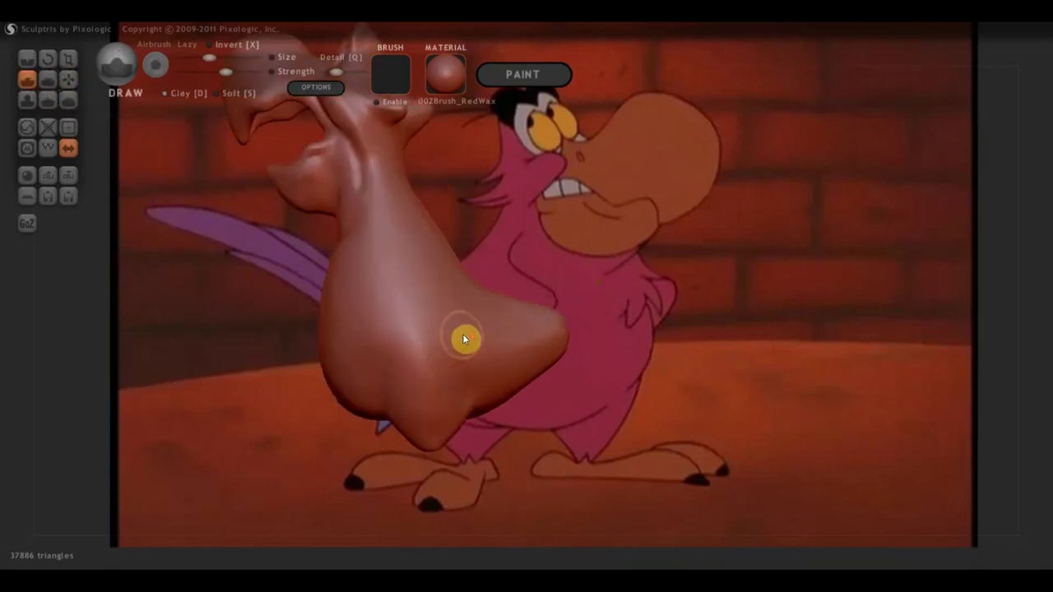
scroll(485, 326, "up", 1)
scroll(445, 345, "up", 1)
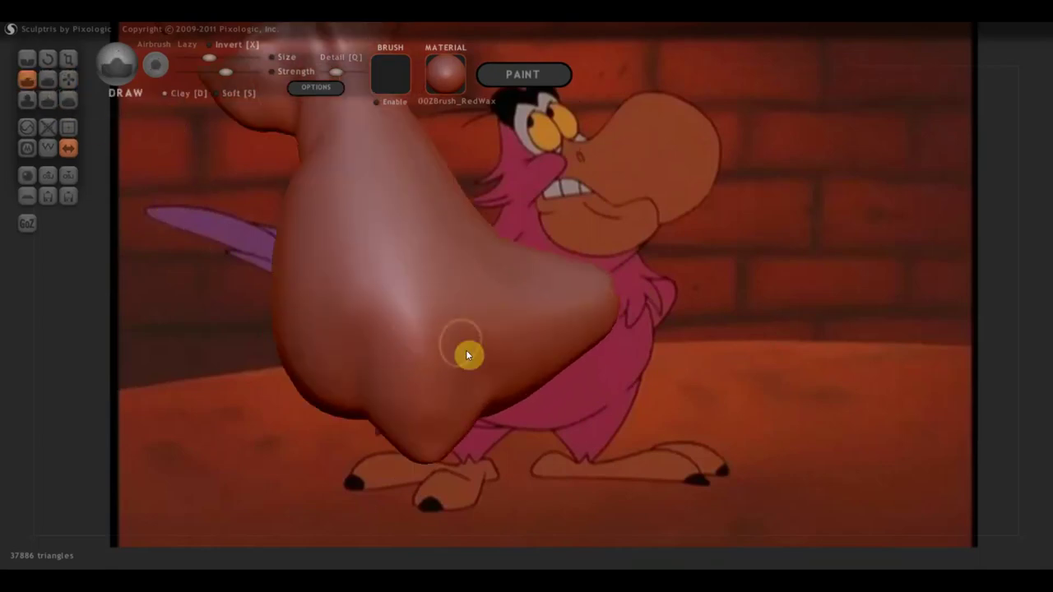
left_click_drag(446, 330, 479, 372)
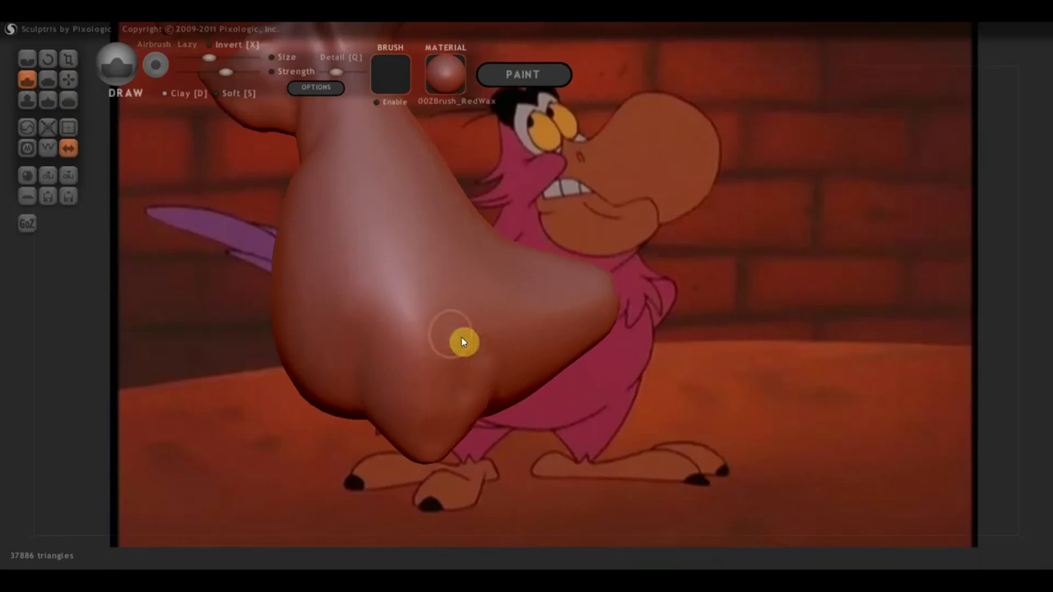
left_click_drag(420, 311, 450, 334)
left_click_drag(209, 57, 219, 57)
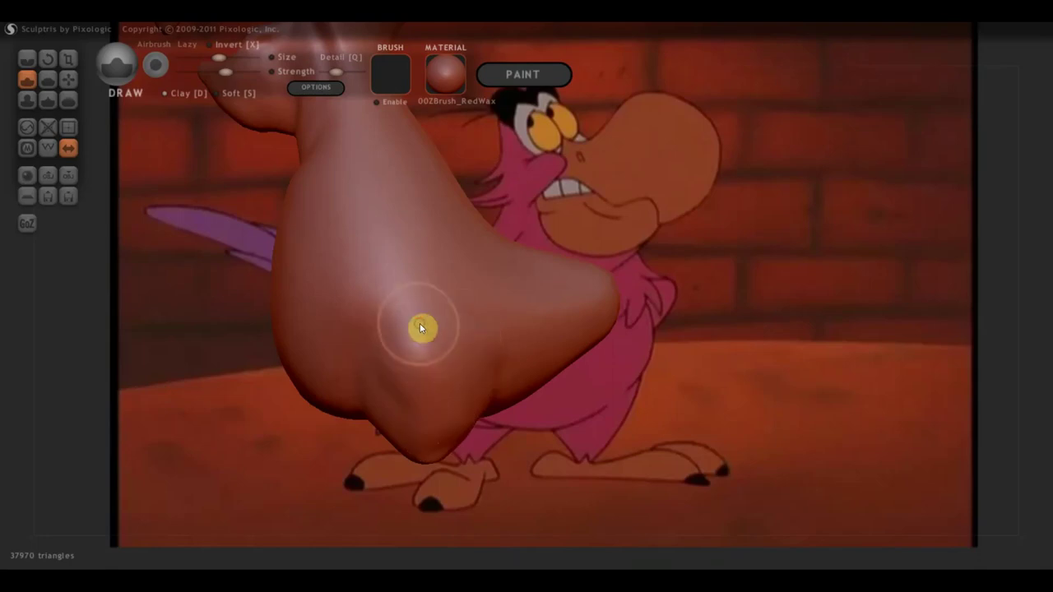
mouse_move(436, 404)
left_mouse_down()
mouse_move(617, 428)
mouse_move(694, 419)
mouse_move(394, 397)
mouse_move(491, 382)
mouse_move(595, 399)
mouse_move(647, 426)
left_mouse_up()
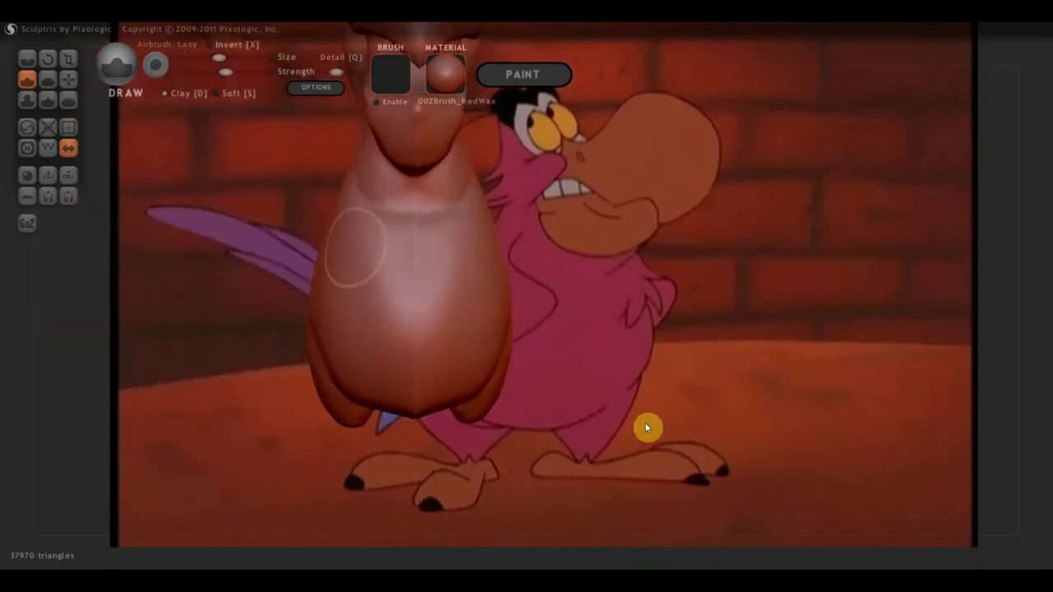
Bulge the lower sides of the body outward with the Grab brush.
left_click(68, 78)
mouse_move(447, 305)
left_mouse_down()
mouse_move(504, 344)
mouse_move(430, 395)
left_mouse_up()
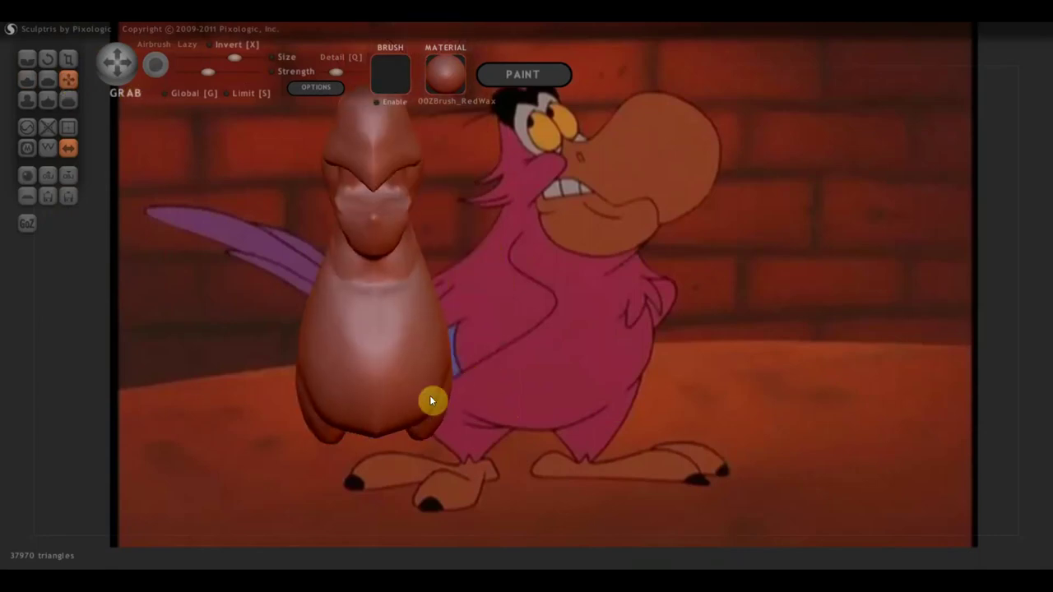
scroll(432, 392, "up", 2)
mouse_move(412, 448)
left_mouse_down()
mouse_move(444, 444)
mouse_move(425, 404)
mouse_move(434, 407)
left_mouse_up()
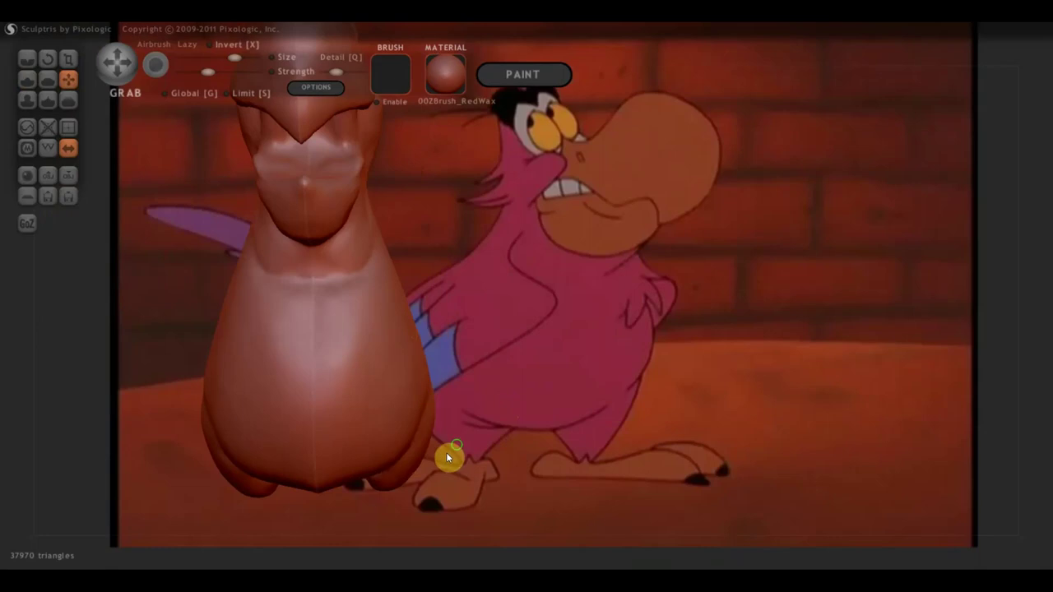
left_click_drag(447, 456, 508, 305)
With a smaller brush, pull both lower lobes further down and shape the body's side.
left_click_drag(235, 57, 223, 57)
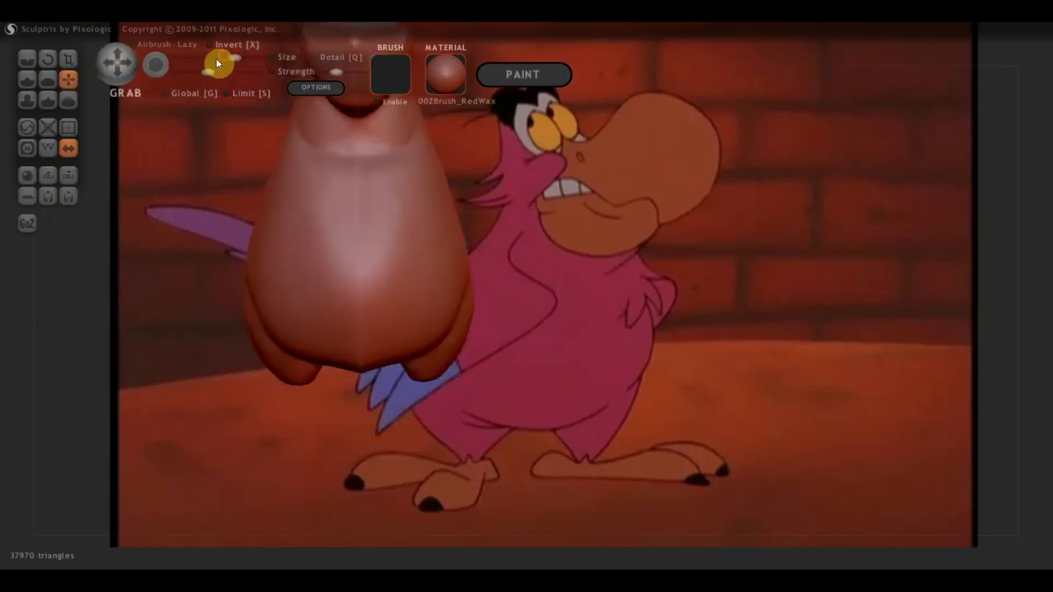
mouse_move(425, 375)
left_mouse_down()
mouse_move(433, 387)
mouse_move(510, 371)
left_mouse_up()
mouse_move(433, 393)
left_mouse_down()
mouse_move(449, 399)
mouse_move(451, 415)
left_mouse_up()
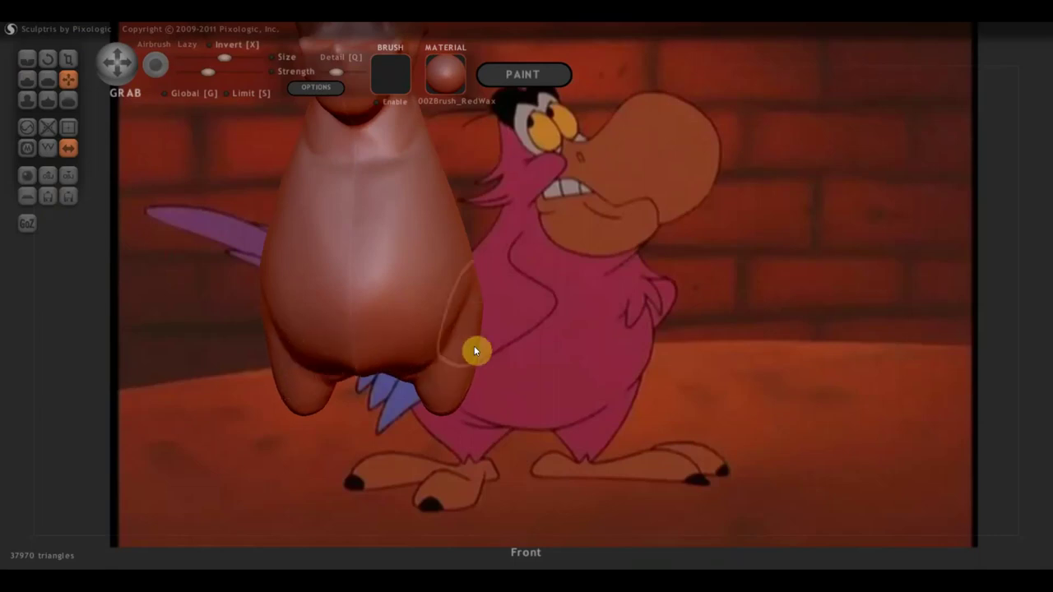
mouse_move(469, 291)
left_mouse_down()
mouse_move(429, 327)
mouse_move(617, 357)
mouse_move(482, 376)
mouse_move(488, 364)
mouse_move(597, 367)
left_mouse_up()
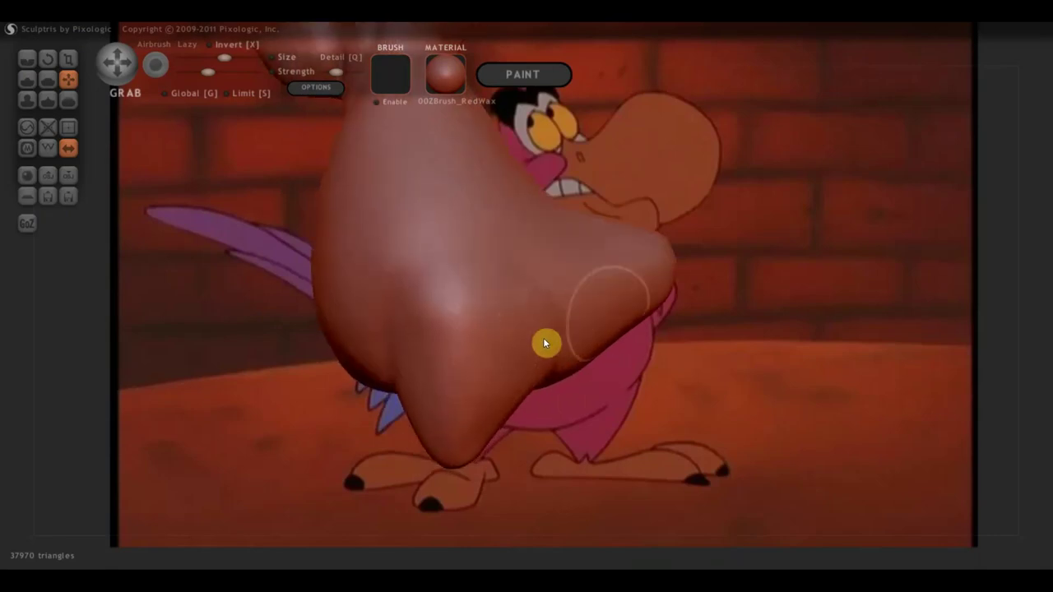
left_click_drag(546, 343, 602, 338)
mouse_move(425, 266)
left_mouse_down()
mouse_move(435, 329)
mouse_move(536, 285)
mouse_move(491, 305)
mouse_move(504, 288)
left_mouse_up()
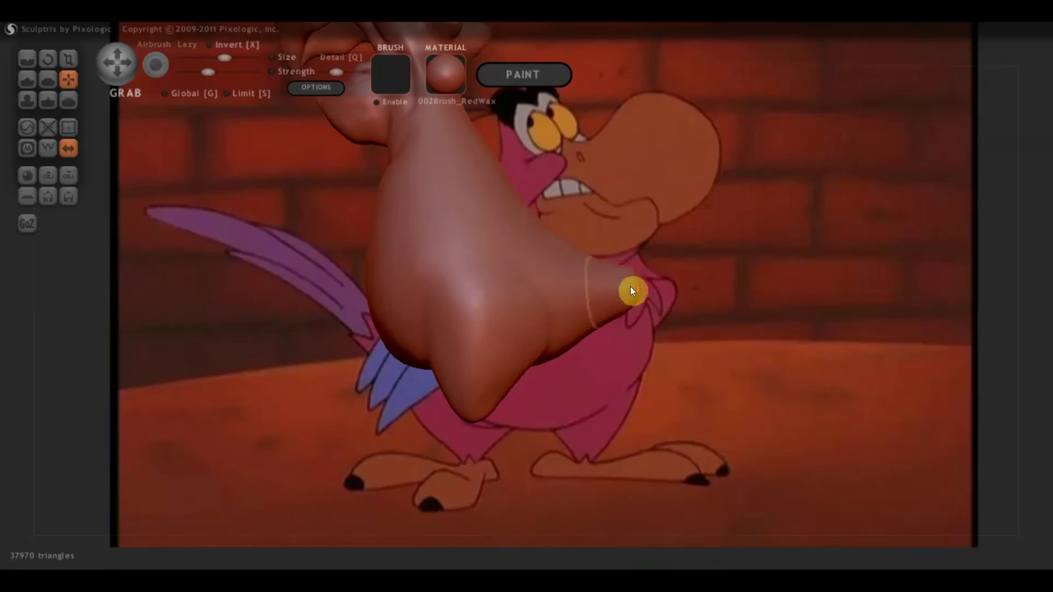
Undo the recent body edits to return to an earlier body shape.
key("ctrl+z")
key("ctrl+z")
key("ctrl+z")
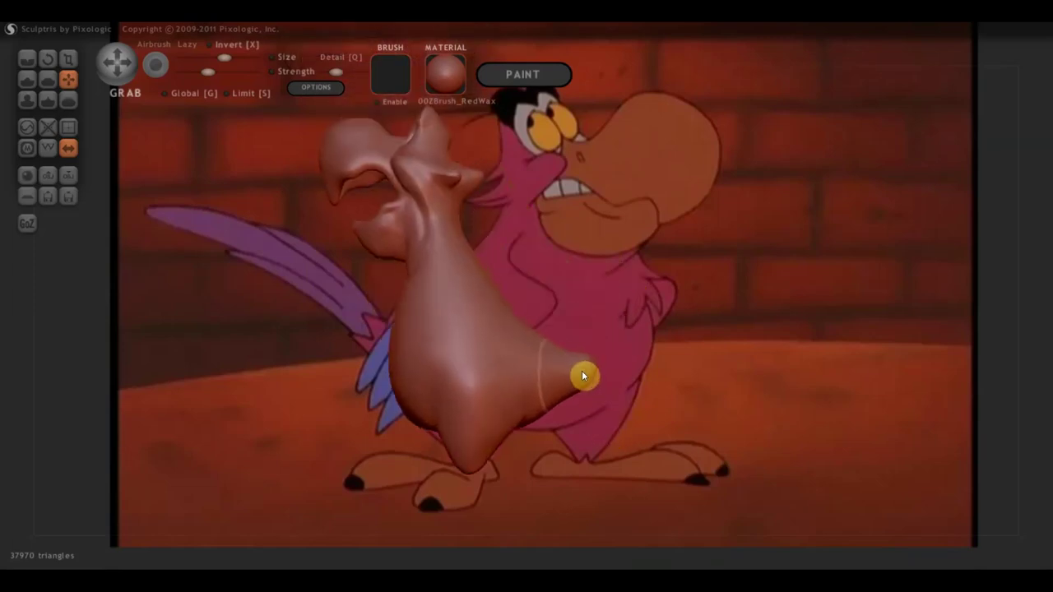
key("ctrl+z")
key("ctrl+z")
key("ctrl+z")
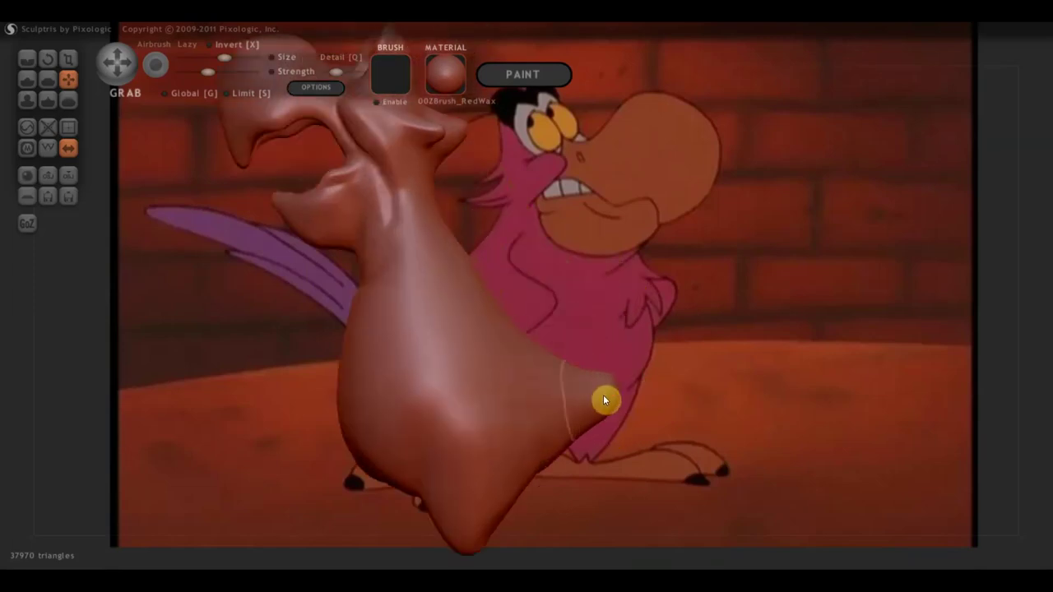
key("ctrl+z")
key("ctrl+z")
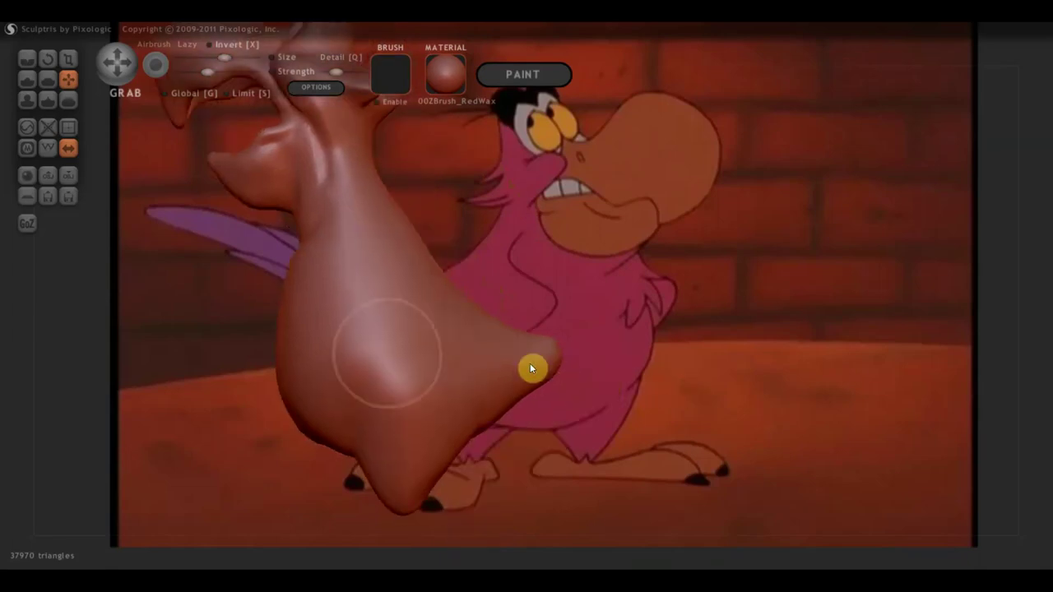
key("ctrl+z")
left_click_drag(536, 344, 544, 376)
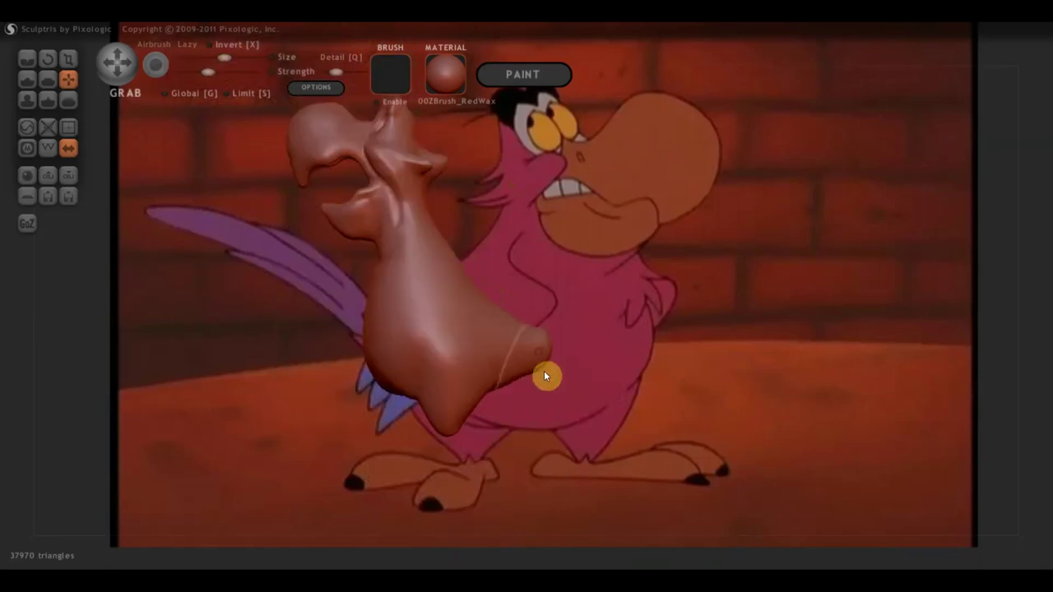
key("ctrl+z")
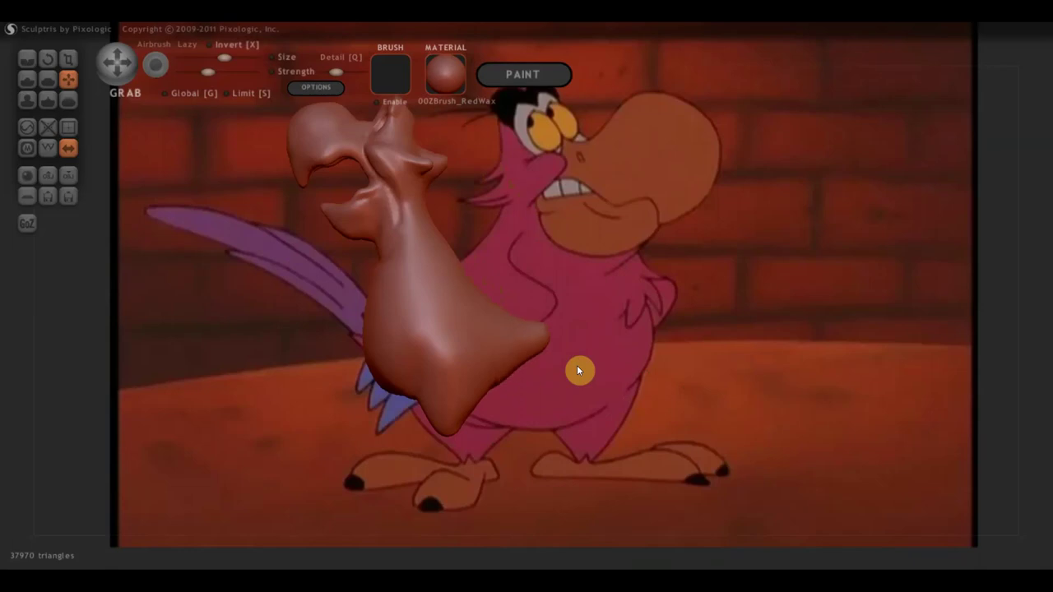
Reshape the lower-right belly bulge and pull the rounded bottom into a pointed tip with Grab.
left_click_drag(577, 365, 924, 359)
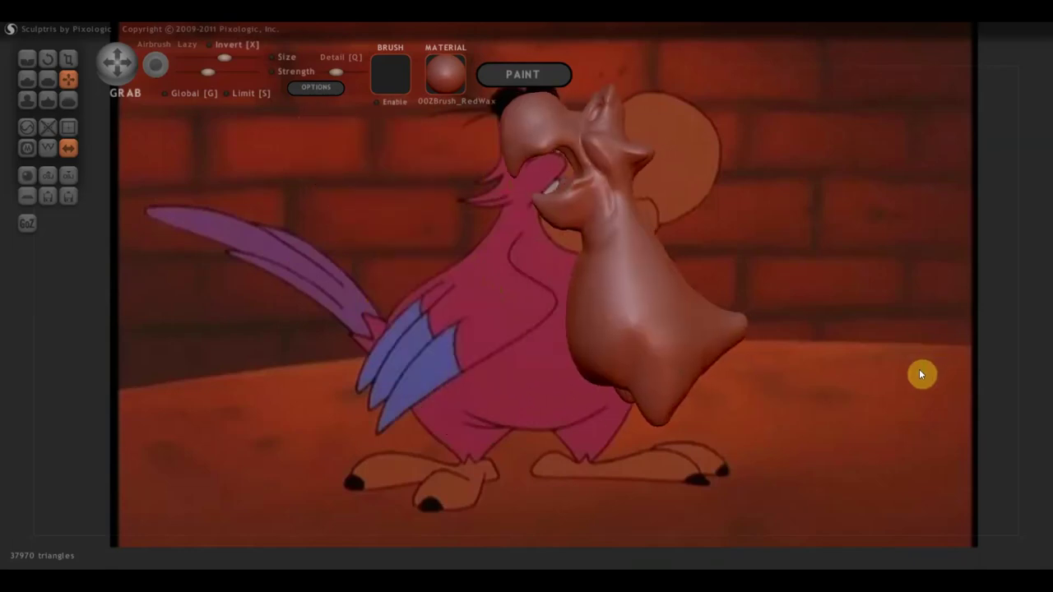
left_click_drag(912, 355, 558, 362)
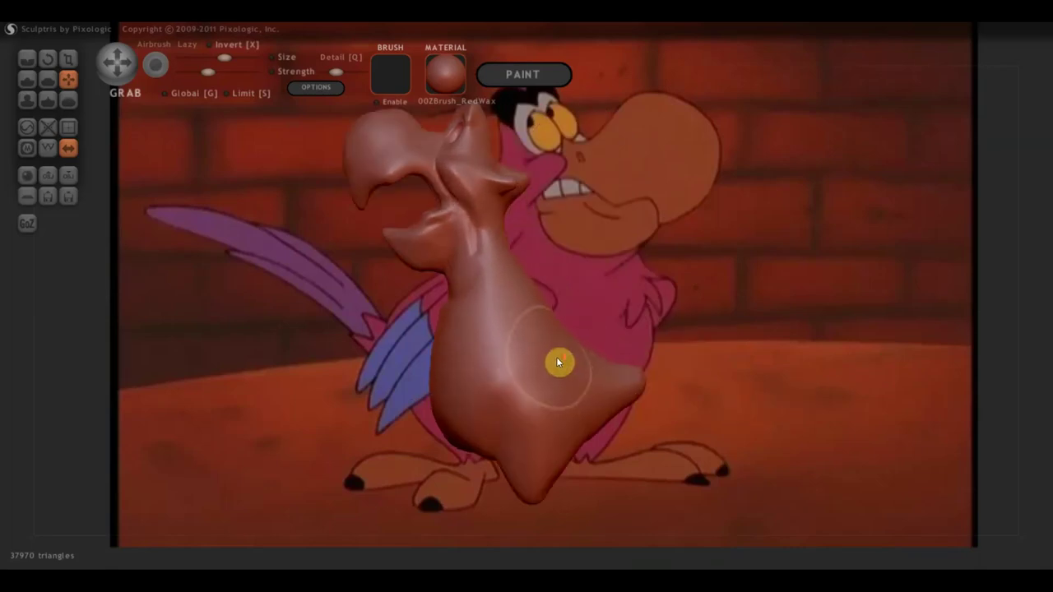
left_click_drag(557, 331, 555, 355)
mouse_move(553, 350)
right_mouse_down()
mouse_move(624, 406)
mouse_move(495, 430)
right_mouse_up()
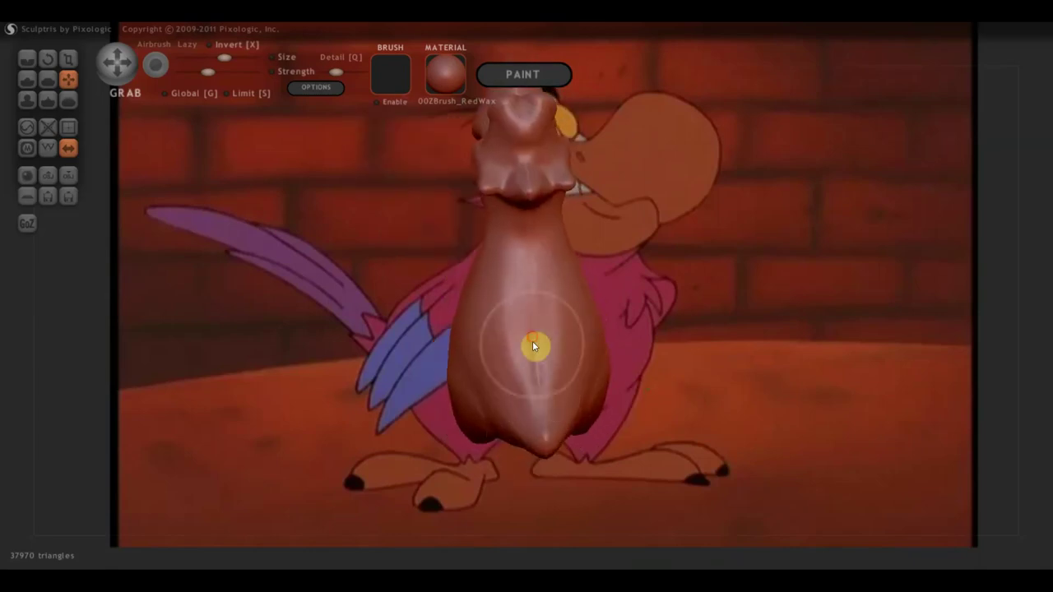
mouse_move(542, 385)
right_mouse_down()
mouse_move(767, 361)
mouse_move(662, 417)
right_mouse_up()
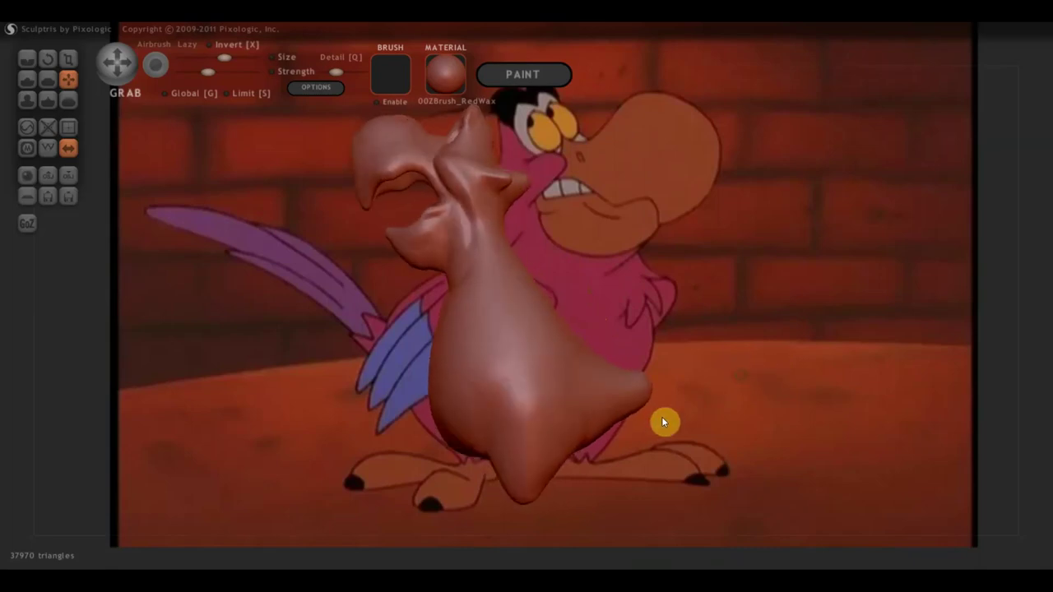
left_click_drag(516, 469, 537, 494)
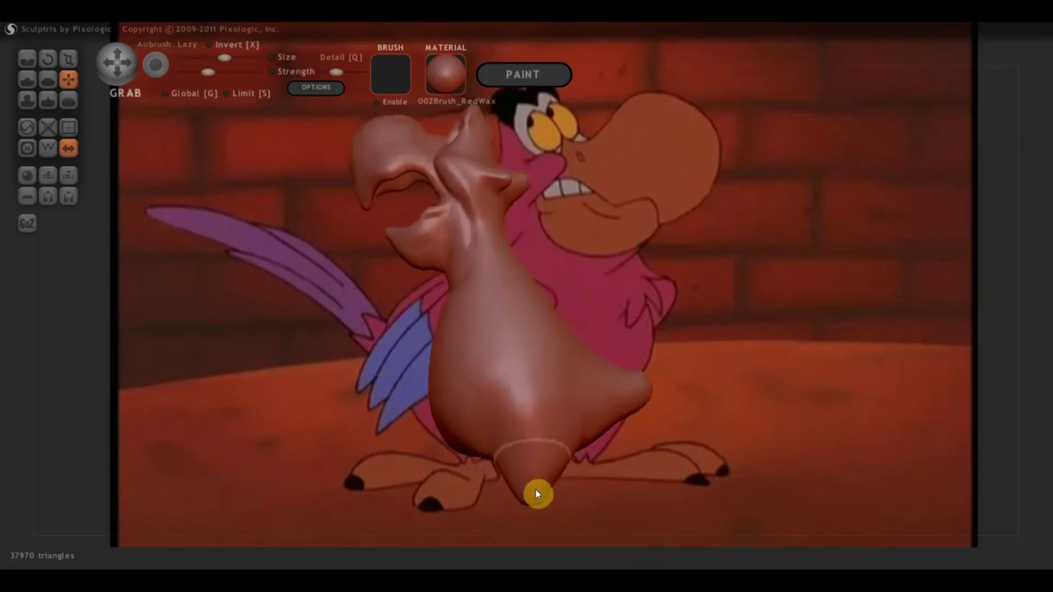
mouse_move(518, 460)
right_mouse_down()
mouse_move(644, 474)
mouse_move(532, 427)
mouse_move(496, 425)
right_mouse_up()
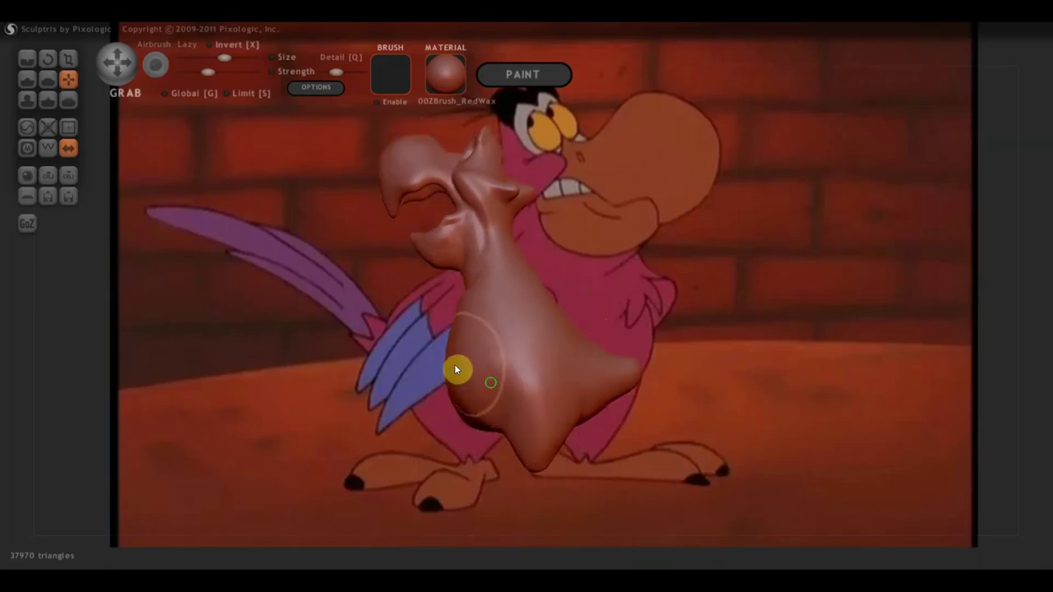
right_click_drag(457, 369, 517, 423)
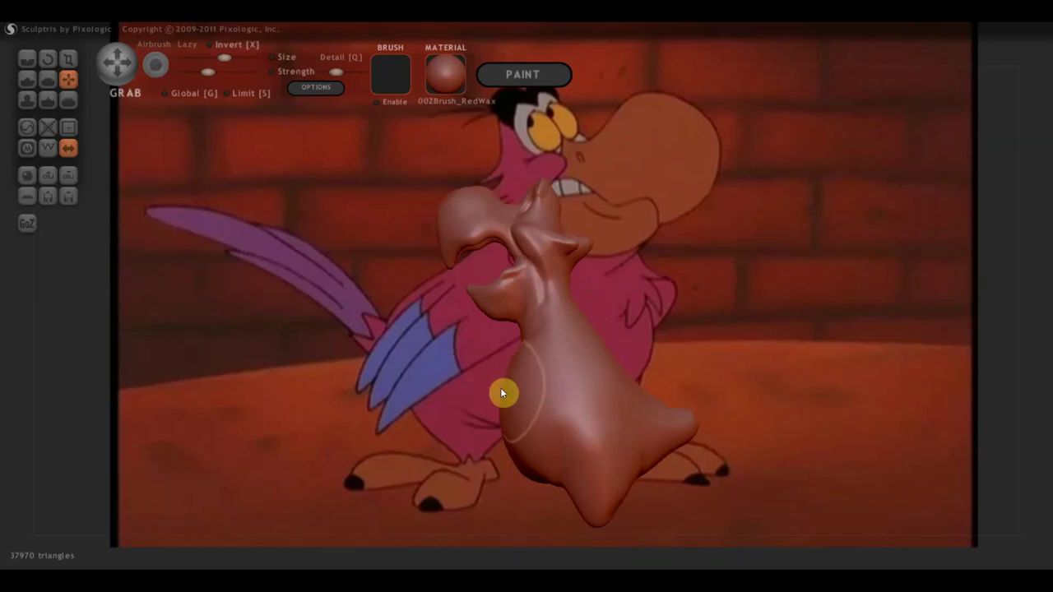
mouse_move(526, 481)
right_mouse_down()
mouse_move(663, 488)
mouse_move(715, 474)
right_mouse_up()
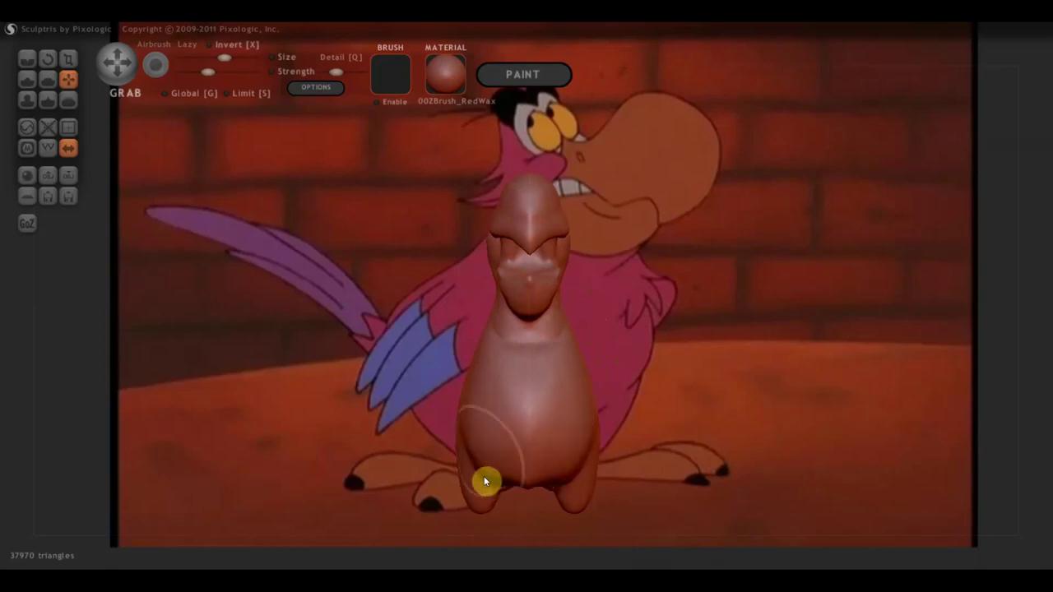
Stretch the body taller and wider and push out the left leg bulge at its base.
mouse_move(526, 487)
left_mouse_down()
mouse_move(541, 401)
mouse_move(530, 441)
left_mouse_up()
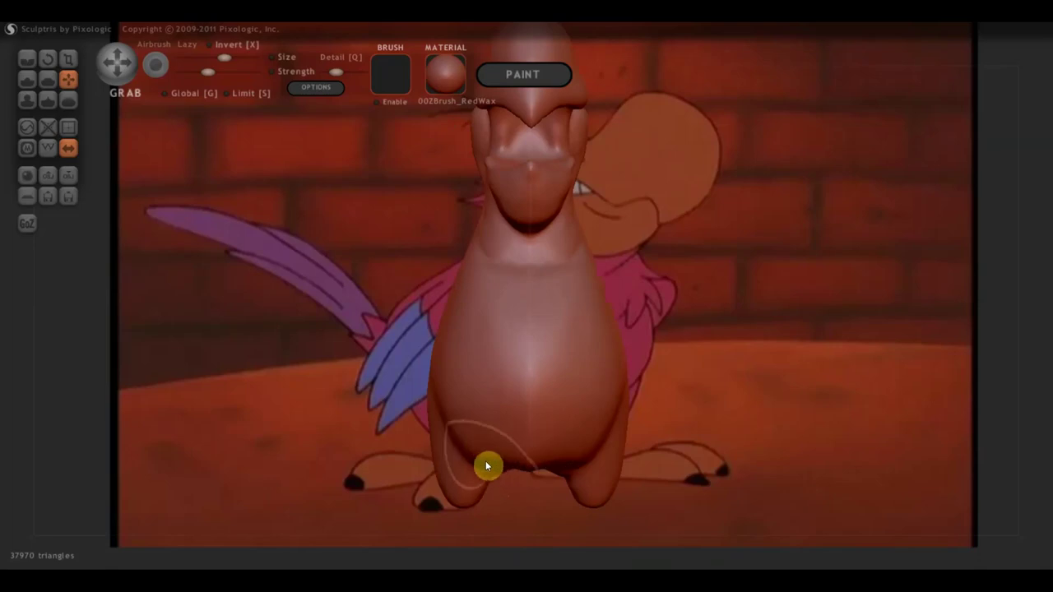
left_click_drag(482, 462, 457, 476)
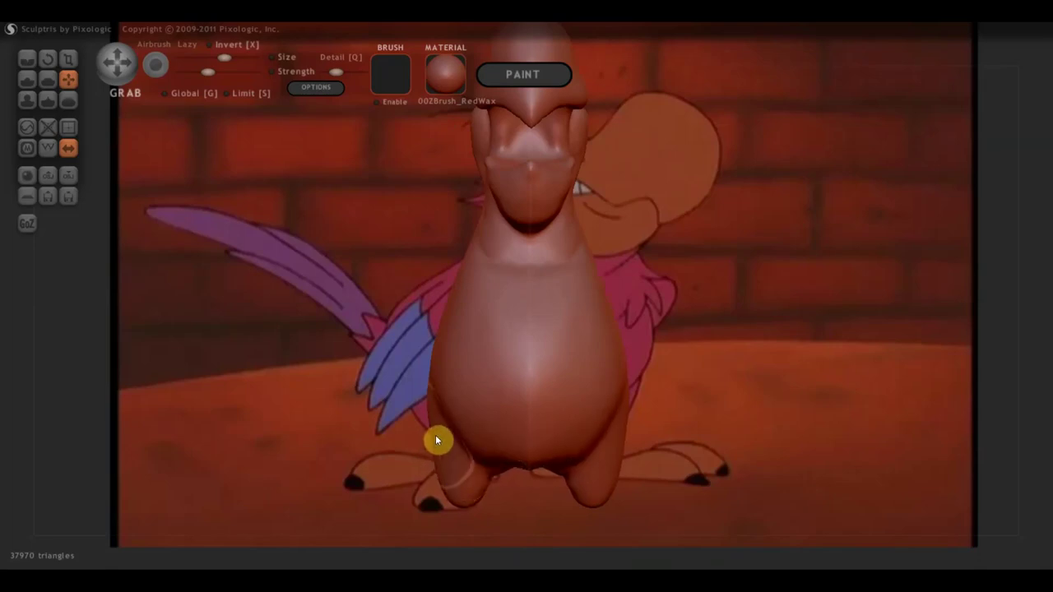
left_click_drag(436, 438, 423, 437)
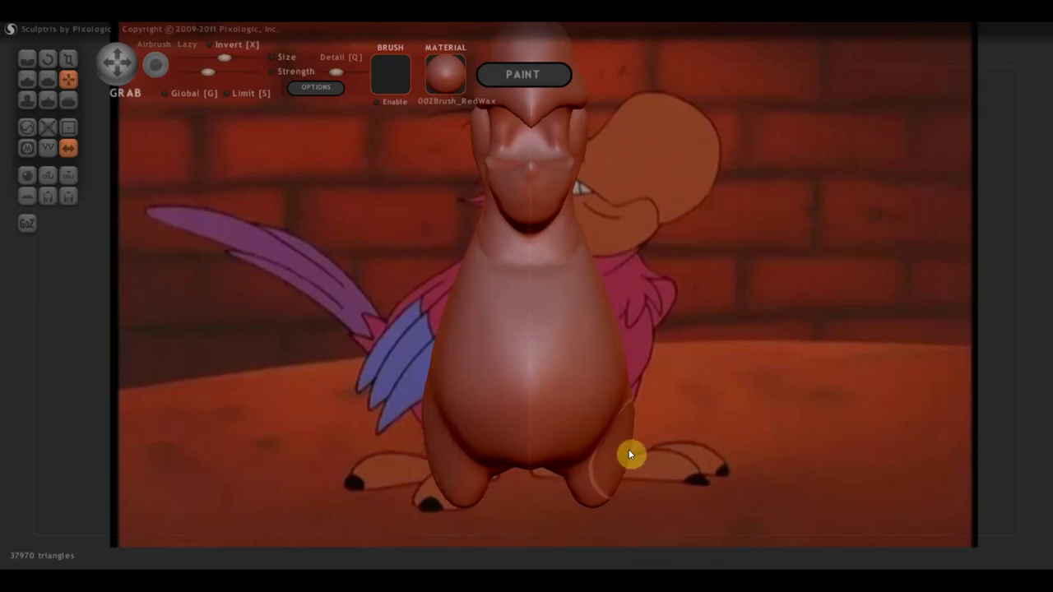
scroll(716, 436, "down", 3)
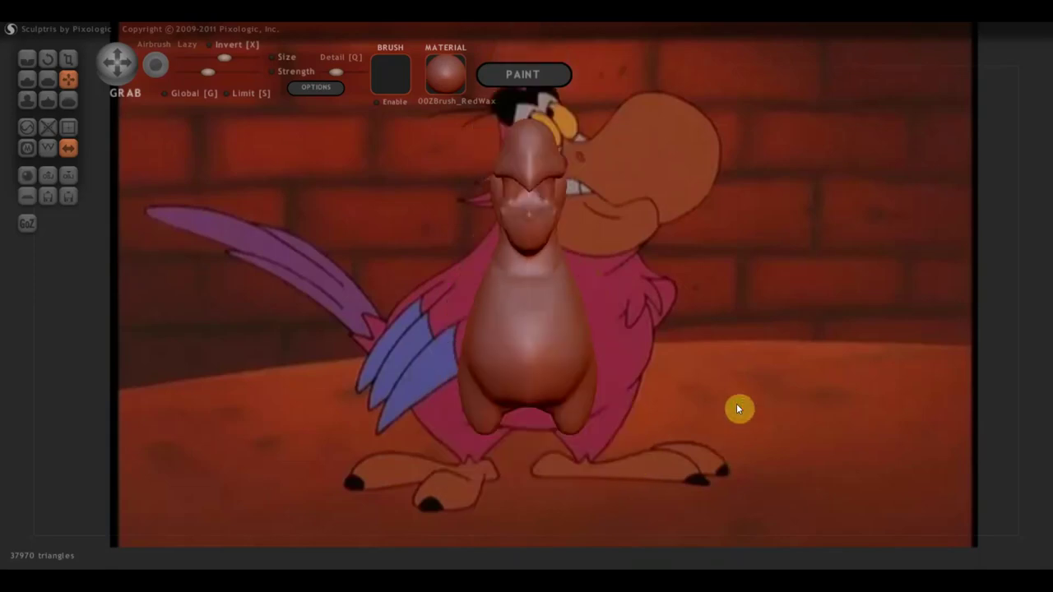
left_click_drag(738, 409, 701, 469)
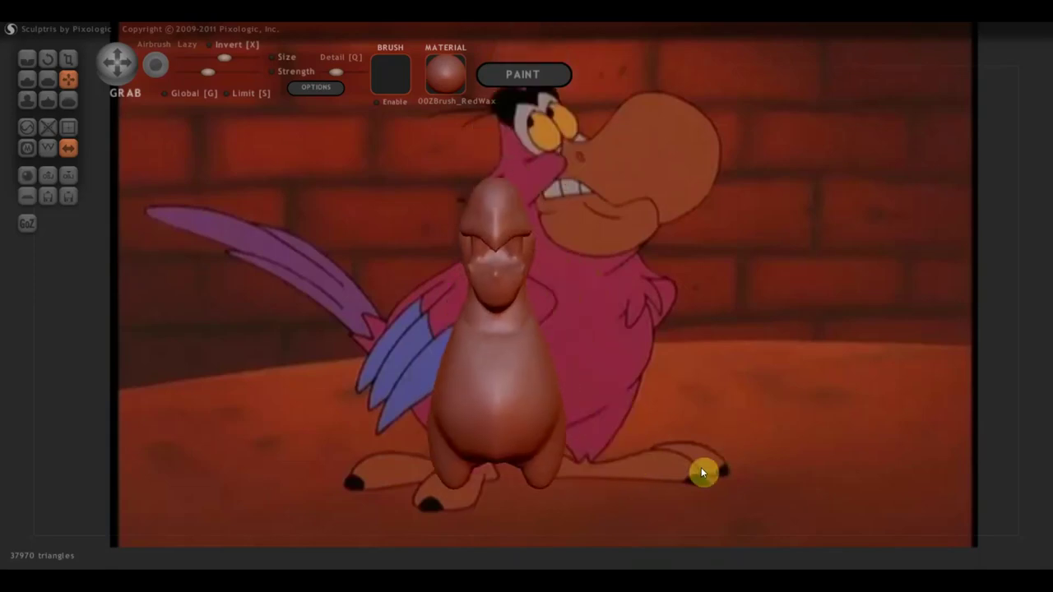
mouse_move(656, 437)
left_mouse_down()
mouse_move(669, 409)
mouse_move(590, 411)
mouse_move(650, 392)
mouse_move(642, 387)
mouse_move(550, 390)
mouse_move(610, 381)
mouse_move(688, 345)
mouse_move(691, 355)
mouse_move(764, 357)
left_mouse_up()
Carve creases into the cheek, upper neck and throat with the Crease brush.
left_click(34, 72)
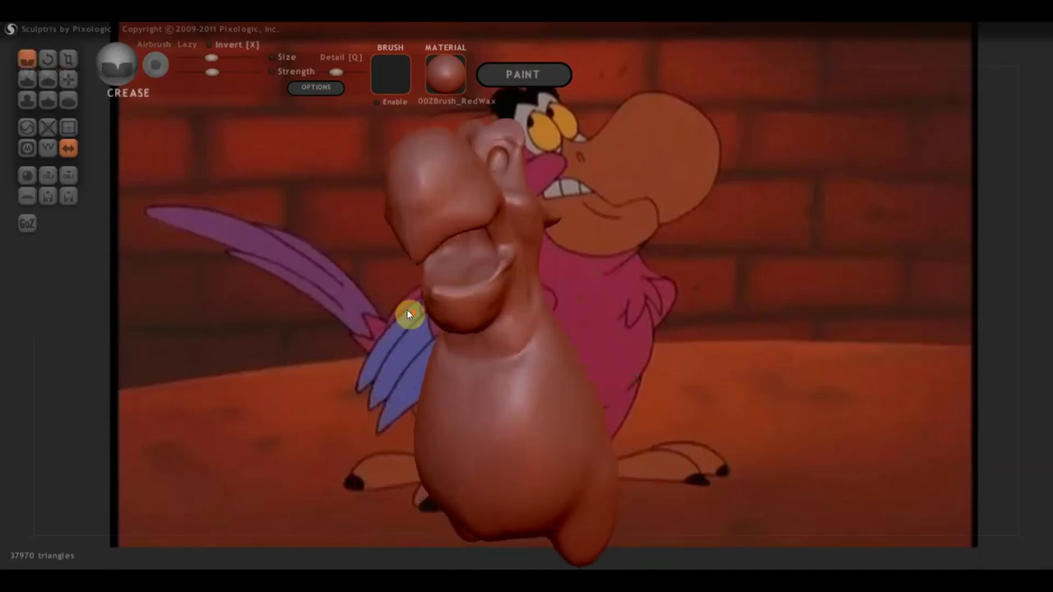
scroll(407, 310, "up", 3)
left_click_drag(472, 276, 463, 244)
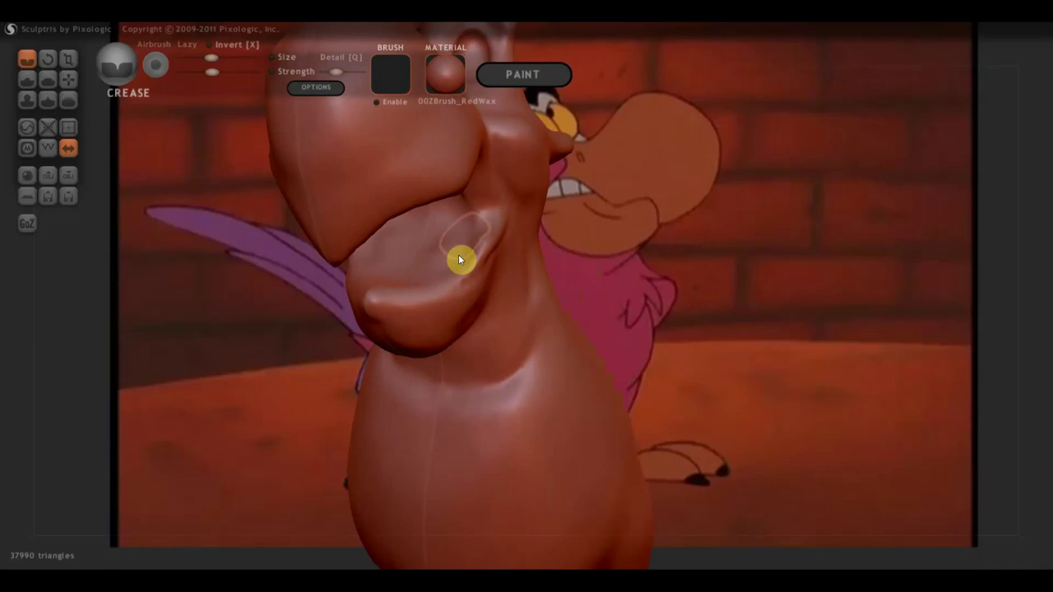
left_click_drag(426, 285, 437, 244)
mouse_move(443, 245)
right_mouse_down()
mouse_move(422, 235)
mouse_move(488, 185)
right_mouse_up()
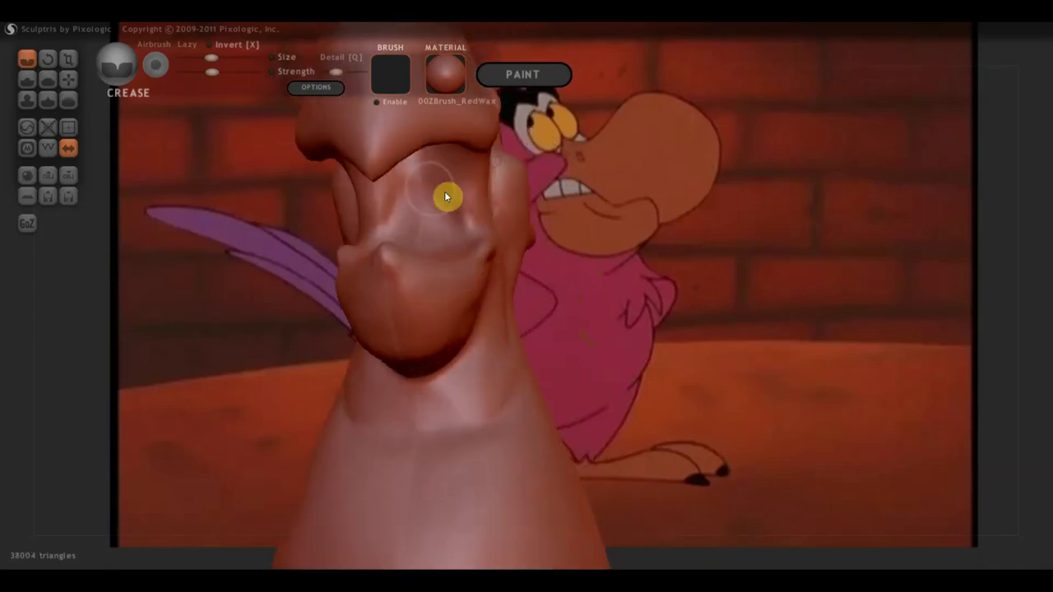
left_click_drag(447, 246, 447, 189)
right_click_drag(440, 197, 447, 179)
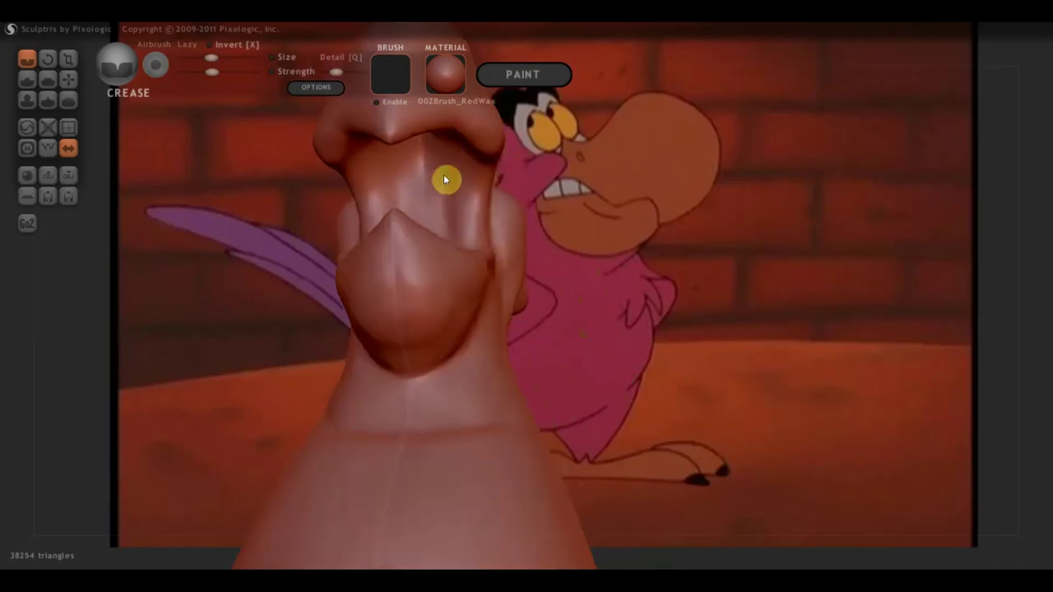
left_click_drag(449, 186, 456, 217)
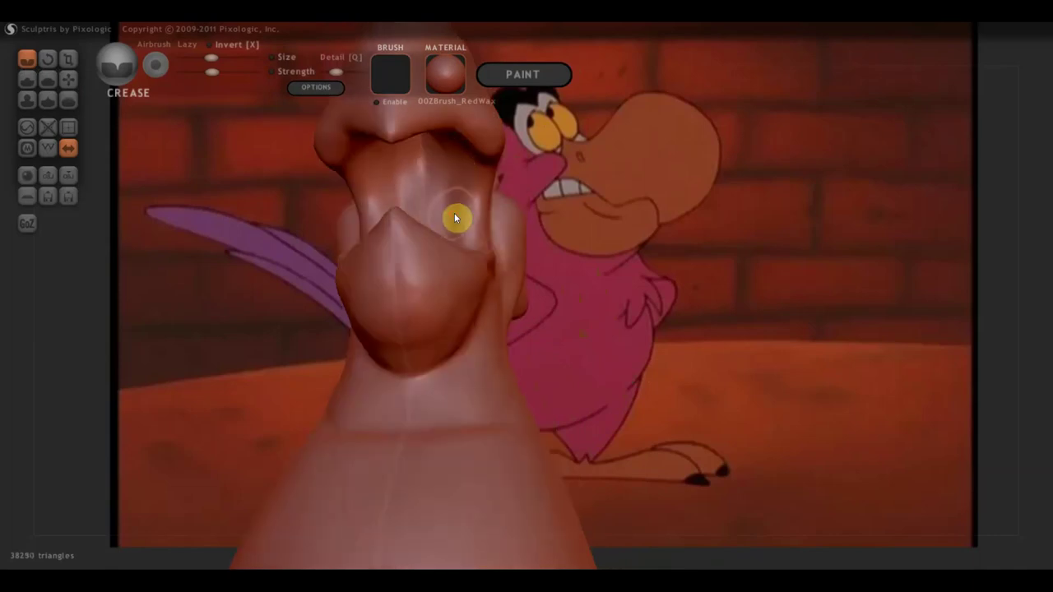
Dent a small crease just below the eye, then select the Flatten brush.
right_click_drag(456, 216, 352, 283)
mouse_move(563, 224)
right_mouse_down()
mouse_move(519, 300)
mouse_move(423, 205)
mouse_move(482, 221)
mouse_move(409, 261)
mouse_move(428, 281)
mouse_move(396, 269)
right_mouse_up()
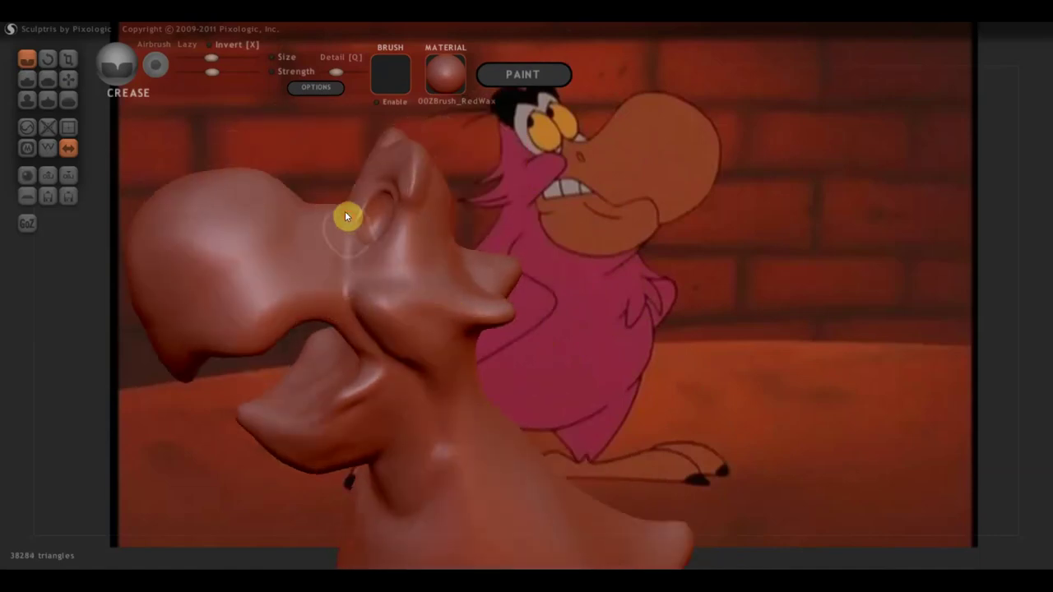
right_click_drag(348, 275, 413, 294)
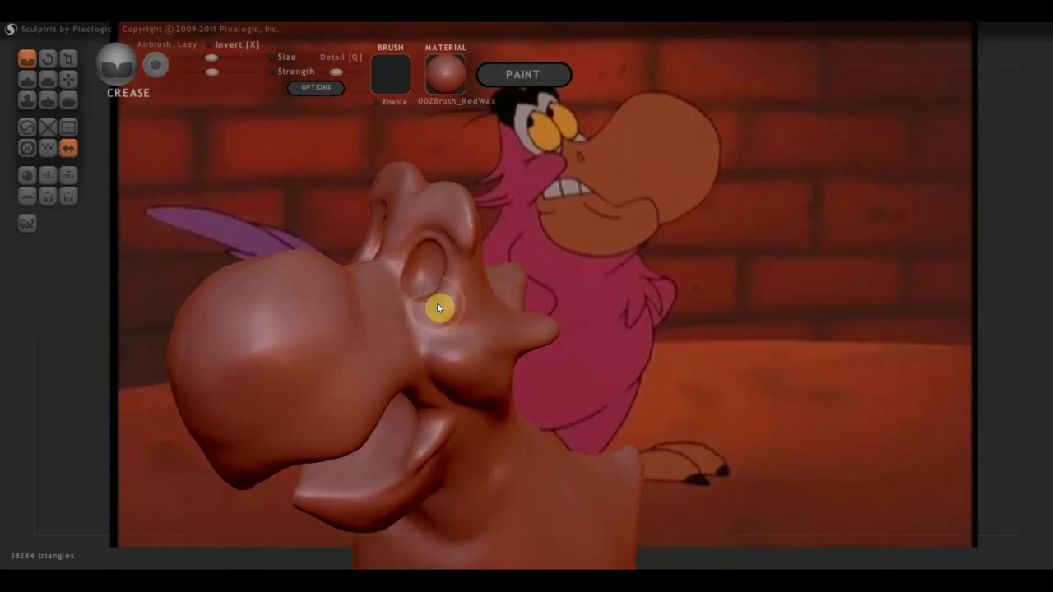
left_click(407, 330)
mouse_move(403, 327)
right_mouse_down()
mouse_move(450, 341)
mouse_move(453, 370)
mouse_move(395, 293)
right_mouse_up()
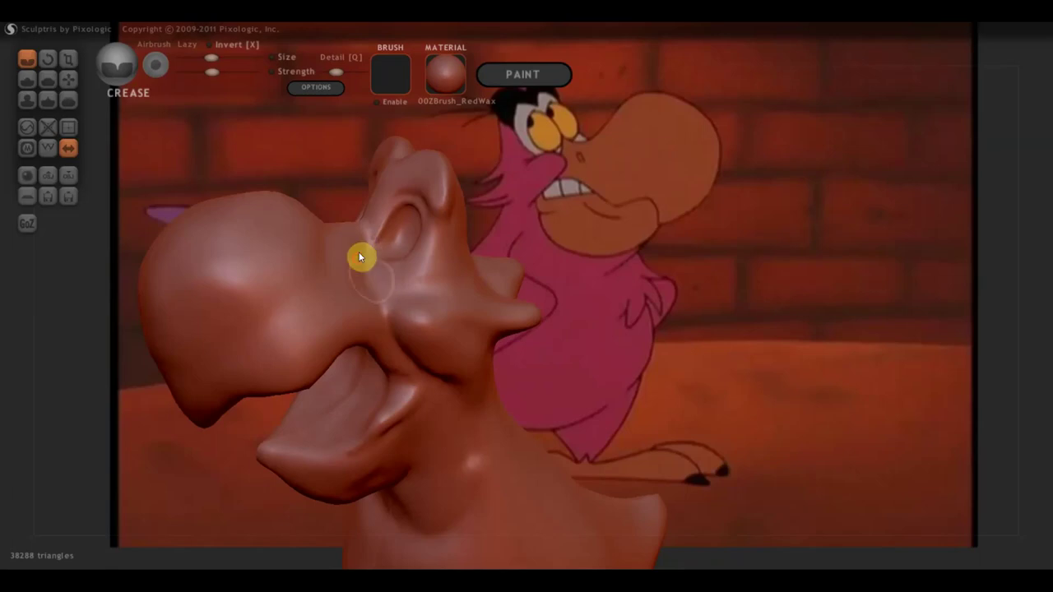
mouse_move(418, 296)
right_mouse_down()
mouse_move(548, 303)
mouse_move(519, 275)
mouse_move(545, 308)
right_mouse_up()
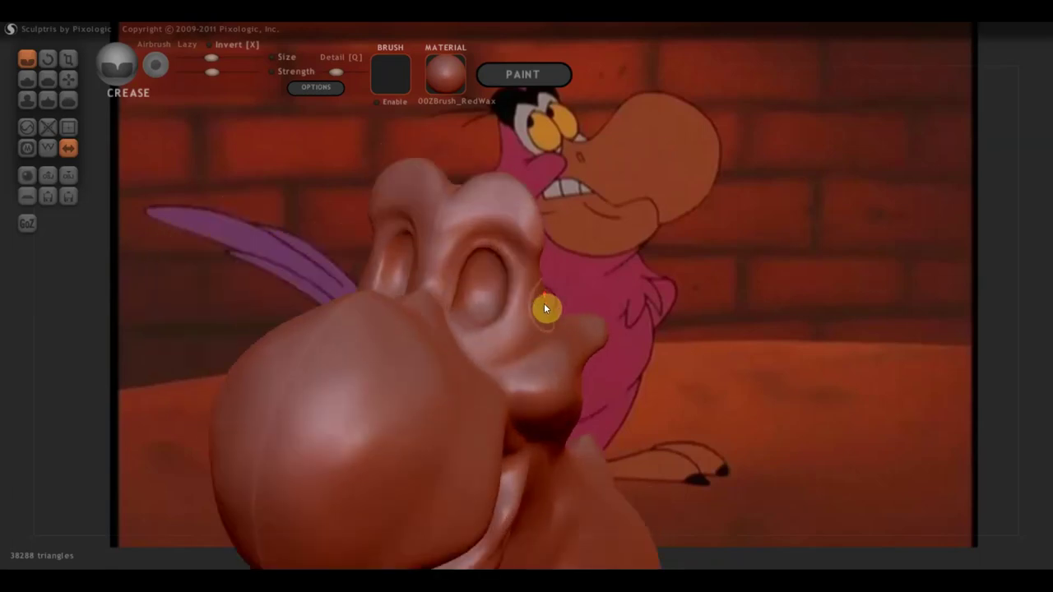
left_click(47, 79)
mouse_move(150, 138)
right_mouse_down()
mouse_move(485, 257)
mouse_move(501, 246)
right_mouse_up()
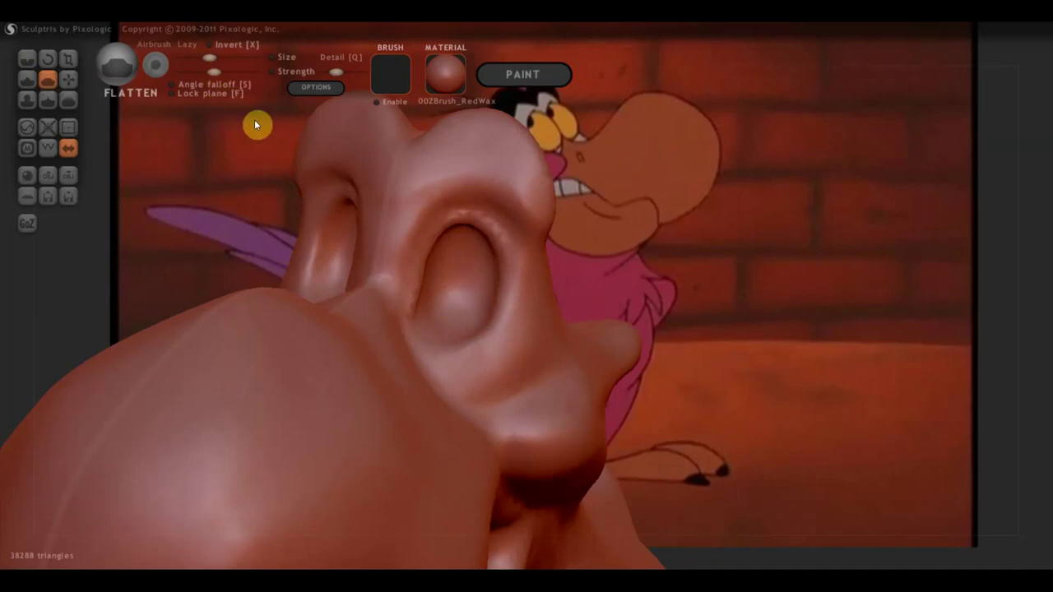
Flatten the rim of the eye socket.
mouse_move(503, 233)
left_mouse_down()
mouse_move(461, 216)
mouse_move(501, 228)
mouse_move(432, 233)
mouse_move(472, 209)
mouse_move(522, 266)
mouse_move(489, 364)
mouse_move(519, 245)
mouse_move(482, 357)
mouse_move(433, 360)
mouse_move(415, 303)
left_mouse_up()
right_click_drag(468, 280, 373, 287)
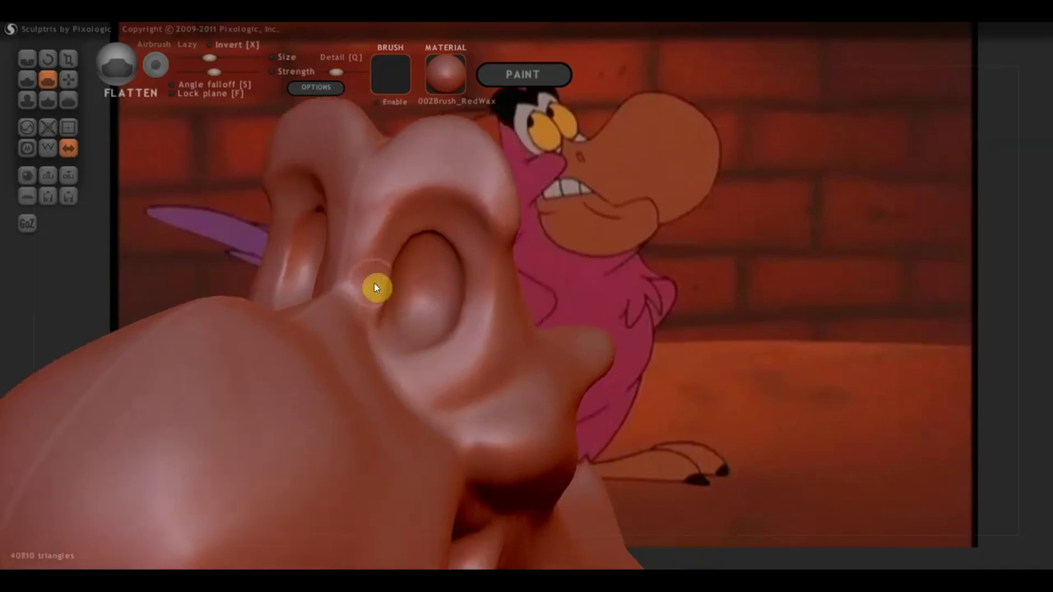
mouse_move(393, 239)
left_mouse_down()
mouse_move(376, 298)
mouse_move(408, 213)
mouse_move(477, 217)
mouse_move(395, 230)
mouse_move(477, 219)
mouse_move(418, 212)
mouse_move(482, 221)
mouse_move(428, 188)
mouse_move(496, 252)
mouse_move(463, 198)
mouse_move(500, 288)
mouse_move(435, 400)
mouse_move(506, 344)
mouse_move(486, 380)
left_mouse_up()
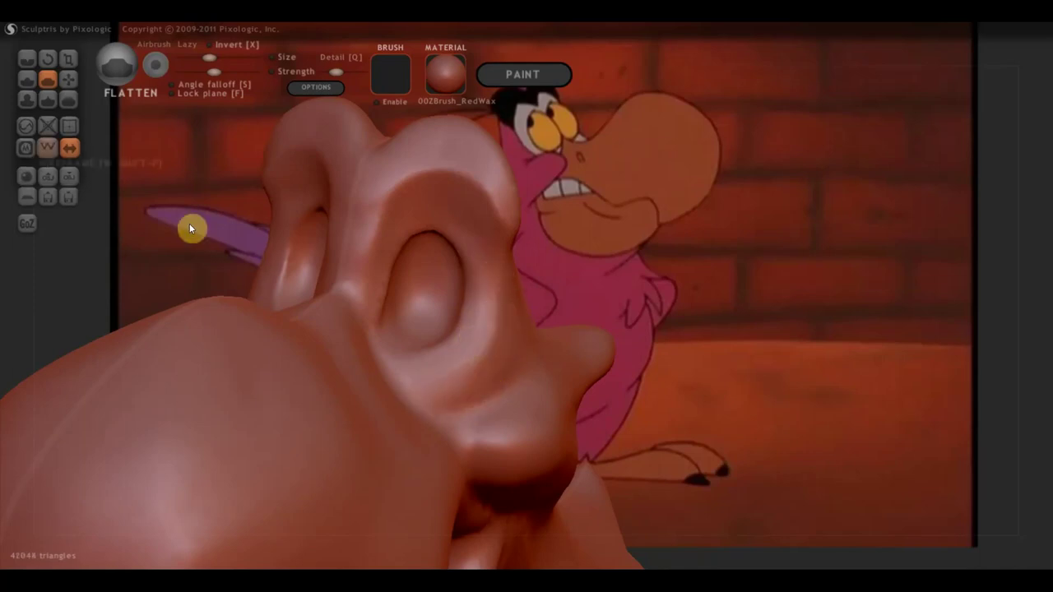
With a smaller Draw brush and clay option off, add a short raised stroke beside the eye.
left_click(26, 65)
left_click(28, 78)
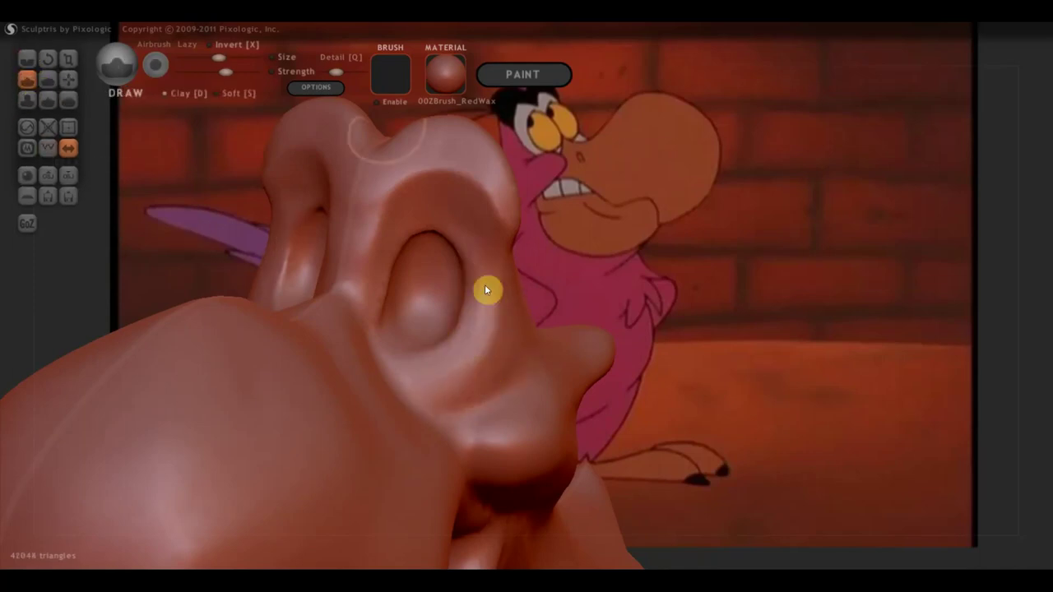
left_click_drag(218, 57, 205, 58)
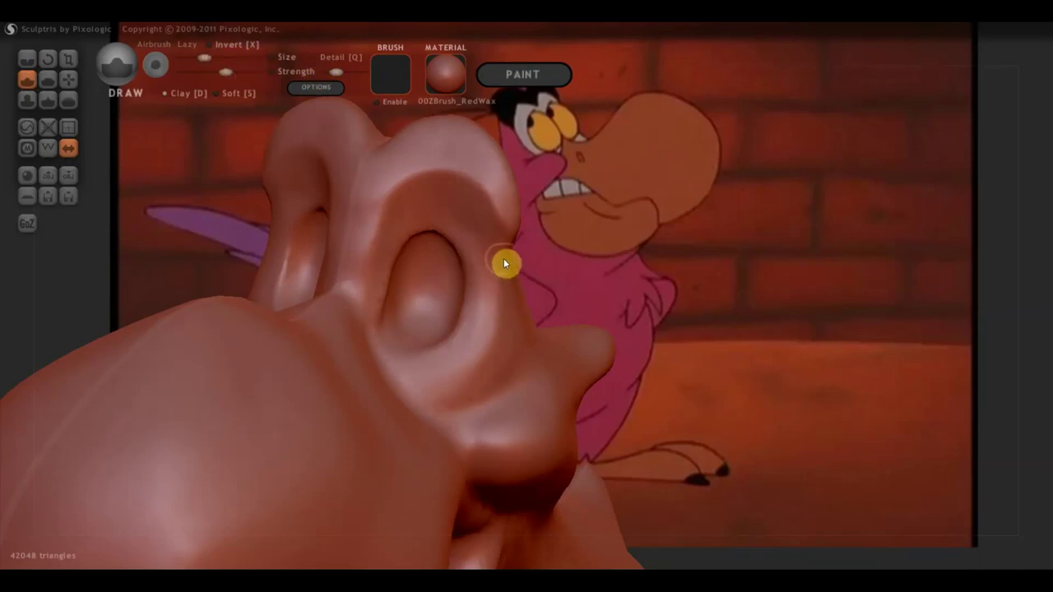
left_click(166, 94)
mouse_move(517, 286)
left_mouse_down()
mouse_move(505, 271)
mouse_move(492, 325)
mouse_move(461, 374)
mouse_move(425, 394)
mouse_move(471, 311)
left_mouse_up()
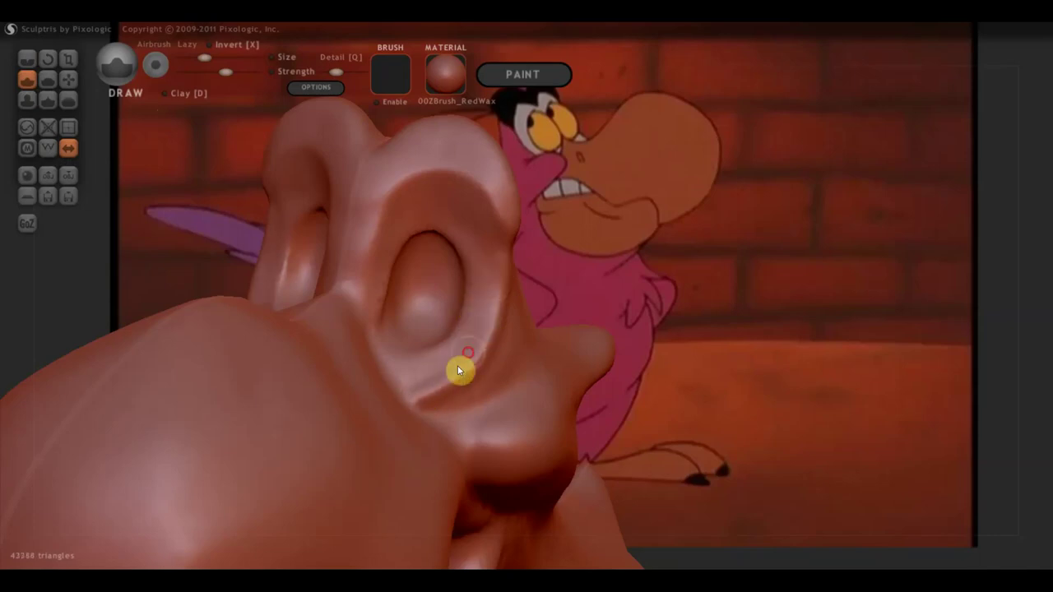
right_click_drag(434, 385, 439, 371)
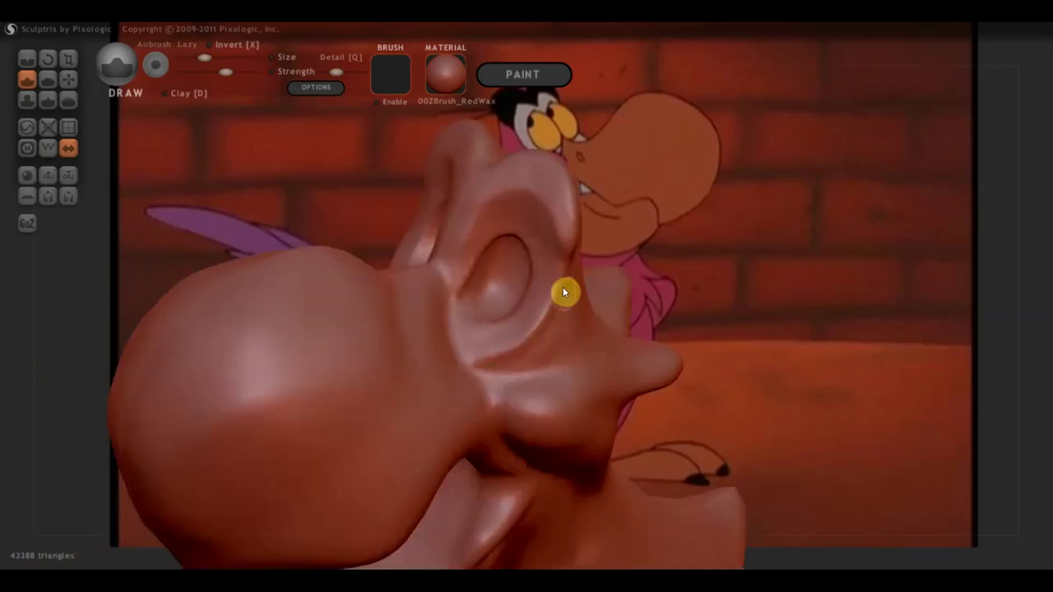
right_click_drag(564, 289, 542, 311)
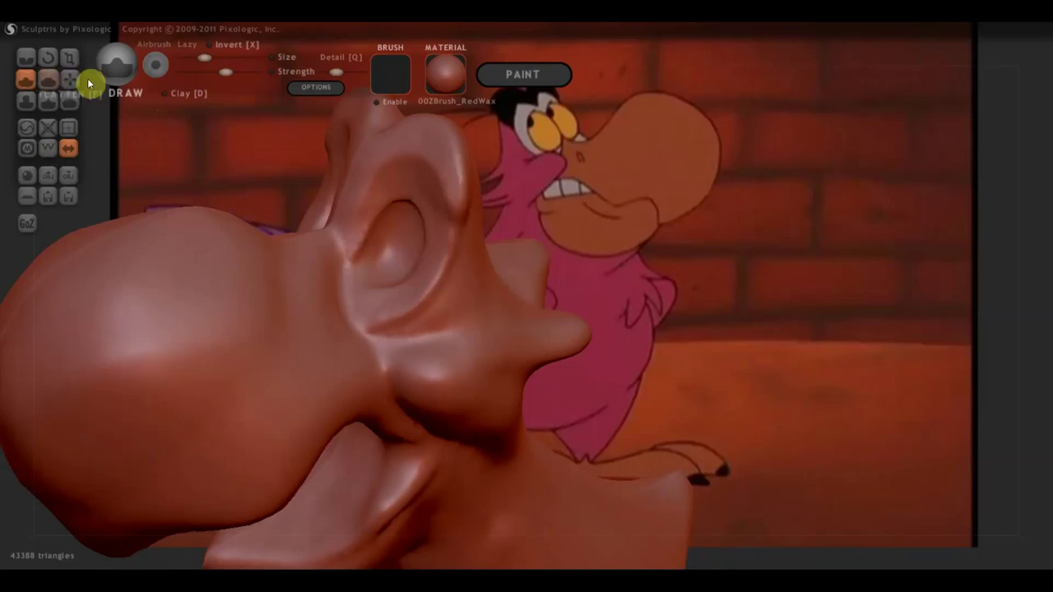
Flatten and smooth the side of the head and neck, checking underside and front views.
left_click(49, 79)
right_click_drag(289, 329, 364, 313)
mouse_move(449, 200)
left_mouse_down()
mouse_move(343, 341)
mouse_move(362, 341)
mouse_move(297, 353)
left_mouse_up()
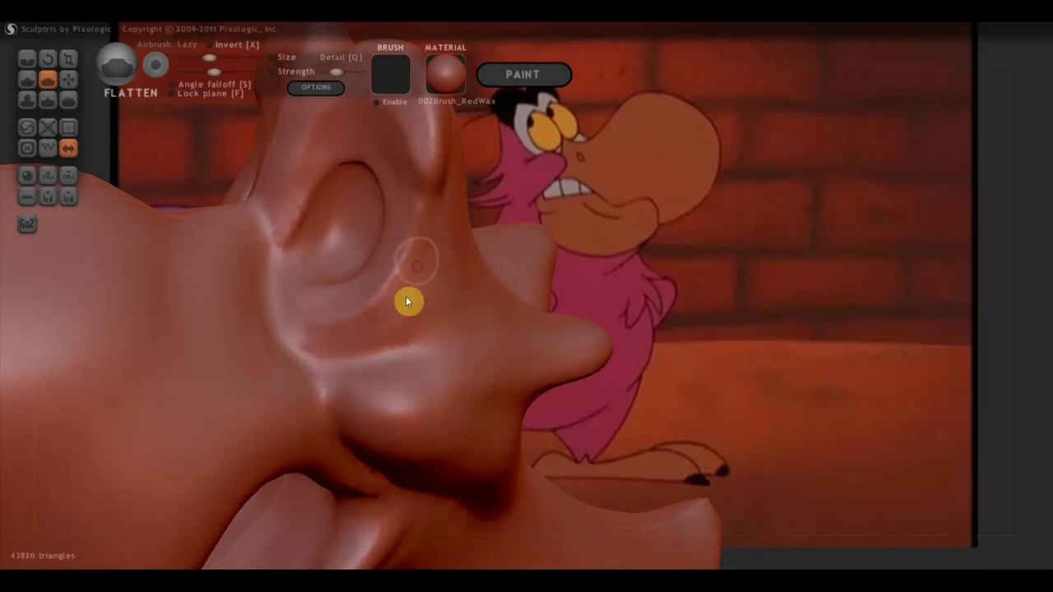
left_click_drag(428, 207, 362, 349)
mouse_move(361, 343)
right_mouse_down()
mouse_move(364, 310)
mouse_move(282, 269)
mouse_move(310, 314)
right_mouse_up()
mouse_move(310, 314)
left_mouse_down()
mouse_move(294, 264)
mouse_move(293, 296)
mouse_move(277, 274)
mouse_move(251, 325)
mouse_move(244, 318)
mouse_move(282, 284)
left_mouse_up()
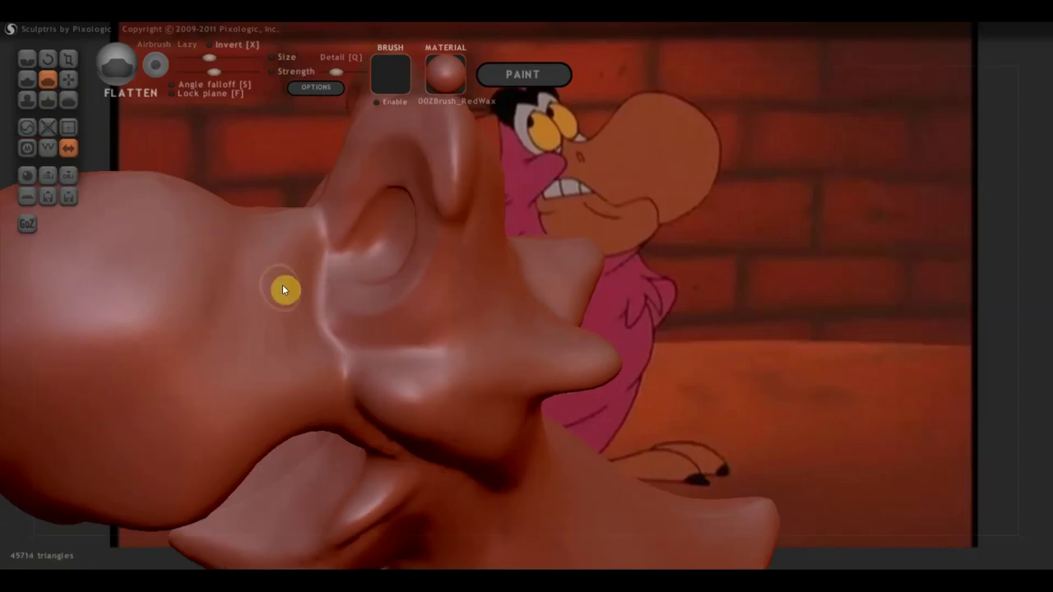
mouse_move(282, 302)
right_mouse_down()
mouse_move(443, 354)
mouse_move(572, 463)
mouse_move(622, 446)
mouse_move(649, 352)
right_mouse_up()
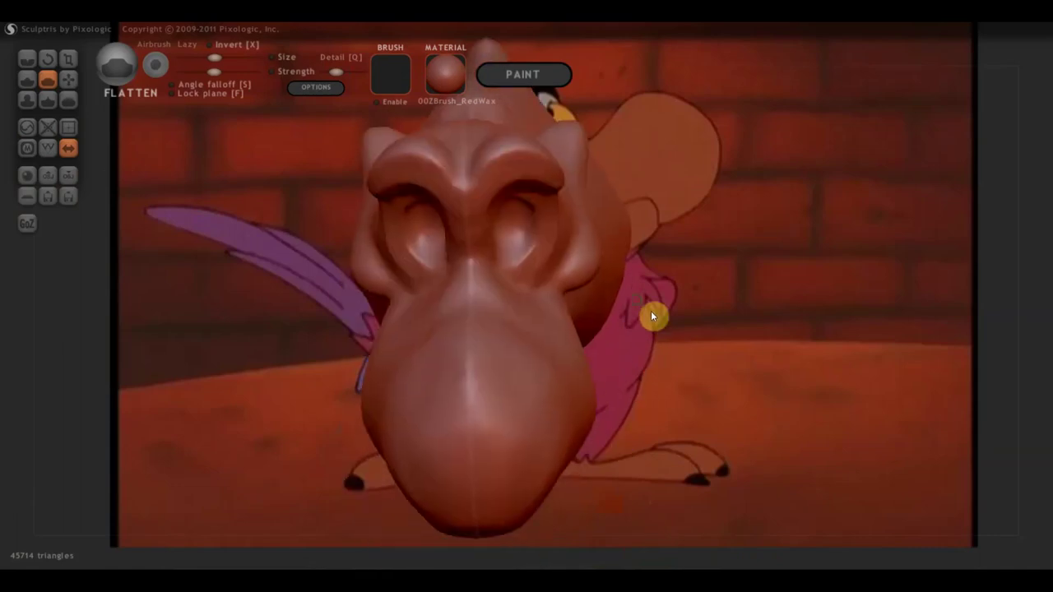
right_click_drag(651, 311, 571, 202)
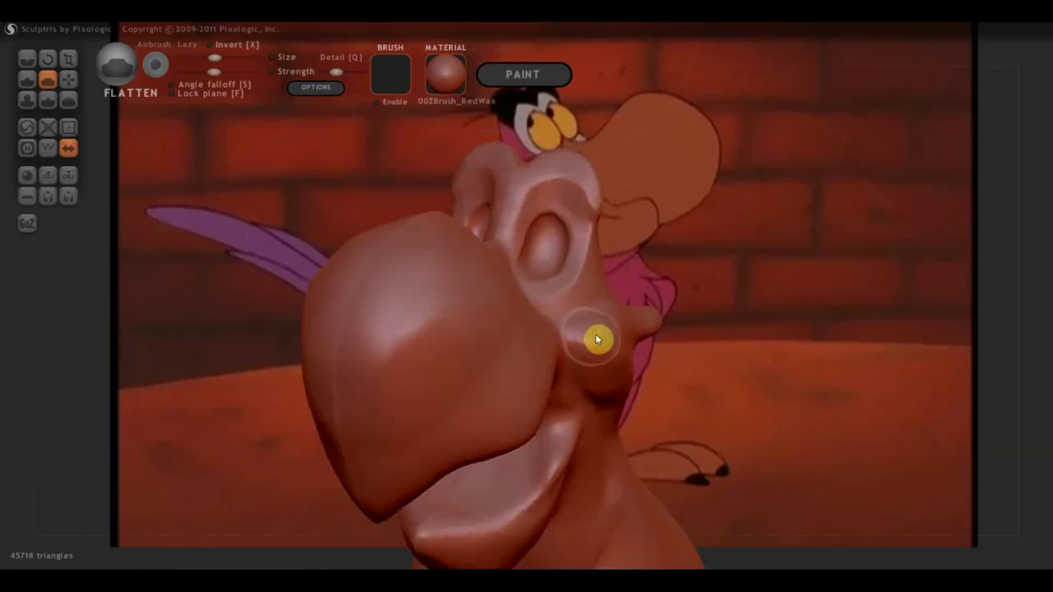
mouse_move(640, 376)
right_mouse_down()
mouse_move(564, 369)
mouse_move(466, 301)
mouse_move(472, 414)
mouse_move(438, 410)
mouse_move(407, 341)
right_mouse_up()
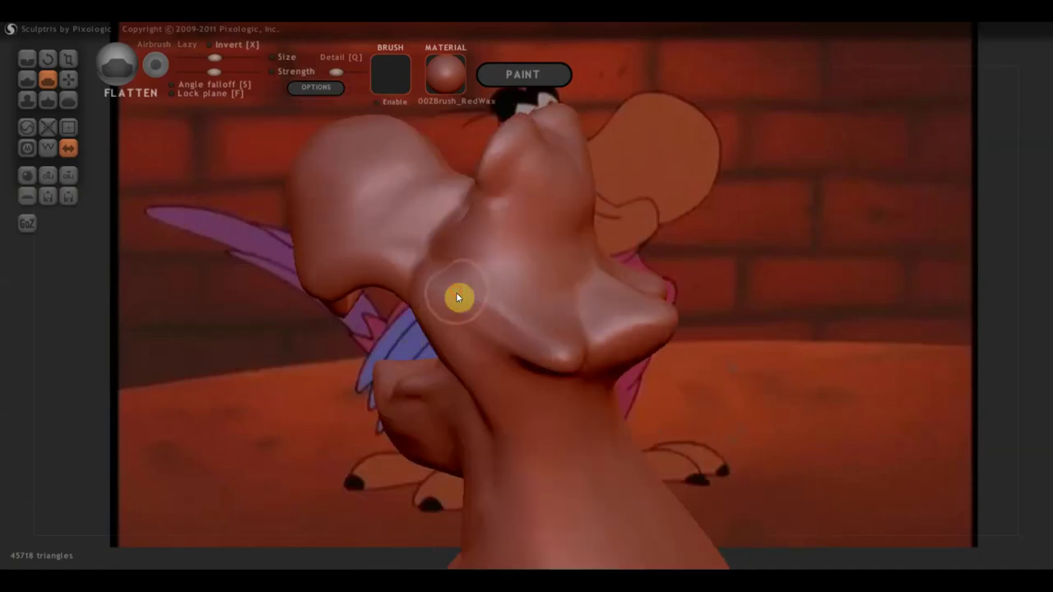
mouse_move(502, 350)
right_mouse_down()
mouse_move(501, 385)
mouse_move(426, 401)
right_mouse_up()
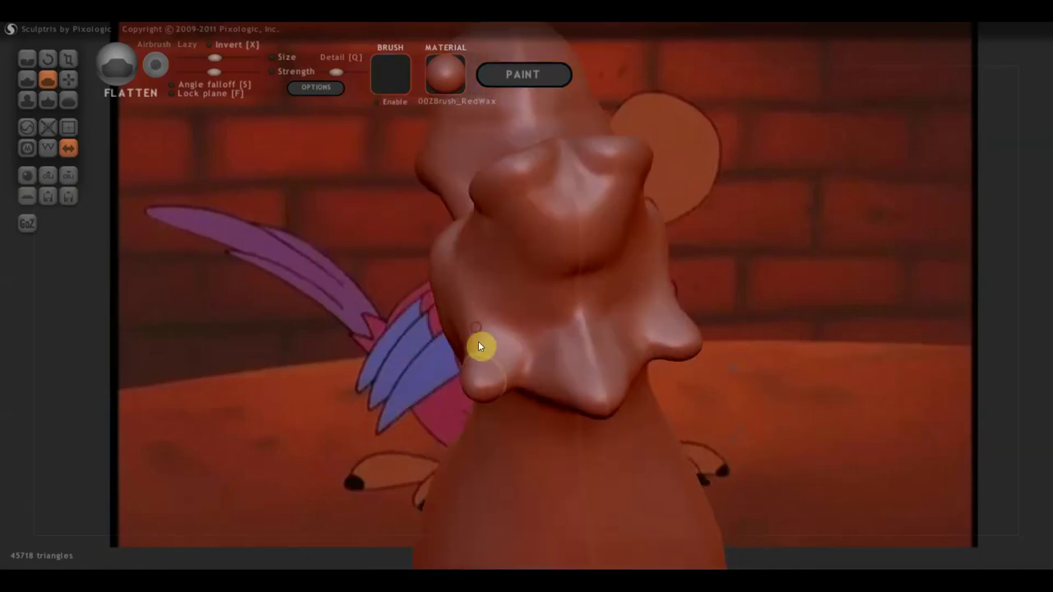
right_click_drag(579, 389, 595, 373)
Cut three short crease lines along the jaw, orbiting to check the underside and back.
left_click(27, 58)
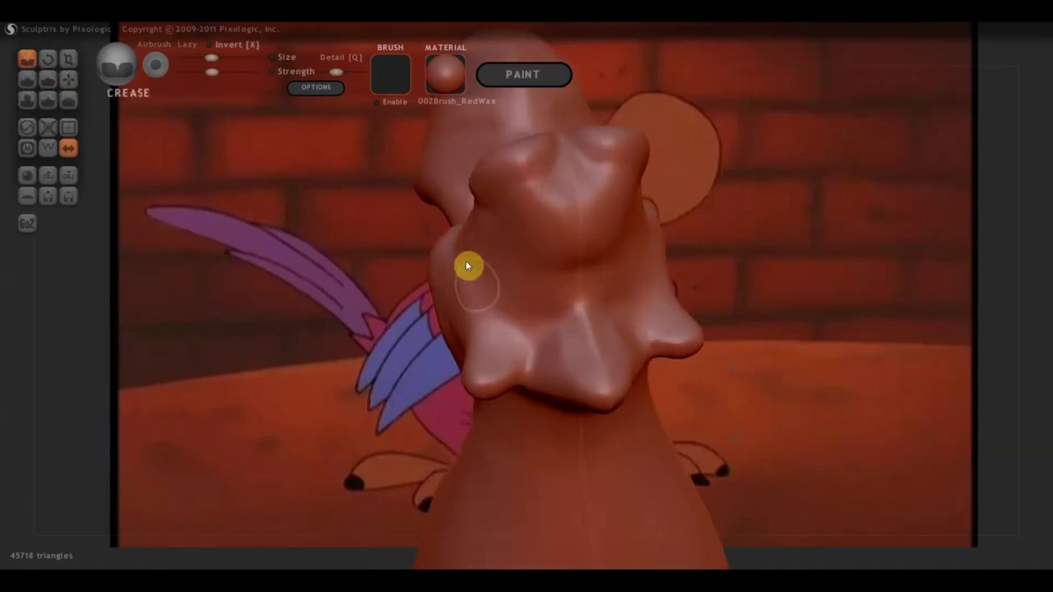
mouse_move(546, 334)
left_mouse_down()
mouse_move(571, 338)
mouse_move(531, 389)
left_mouse_up()
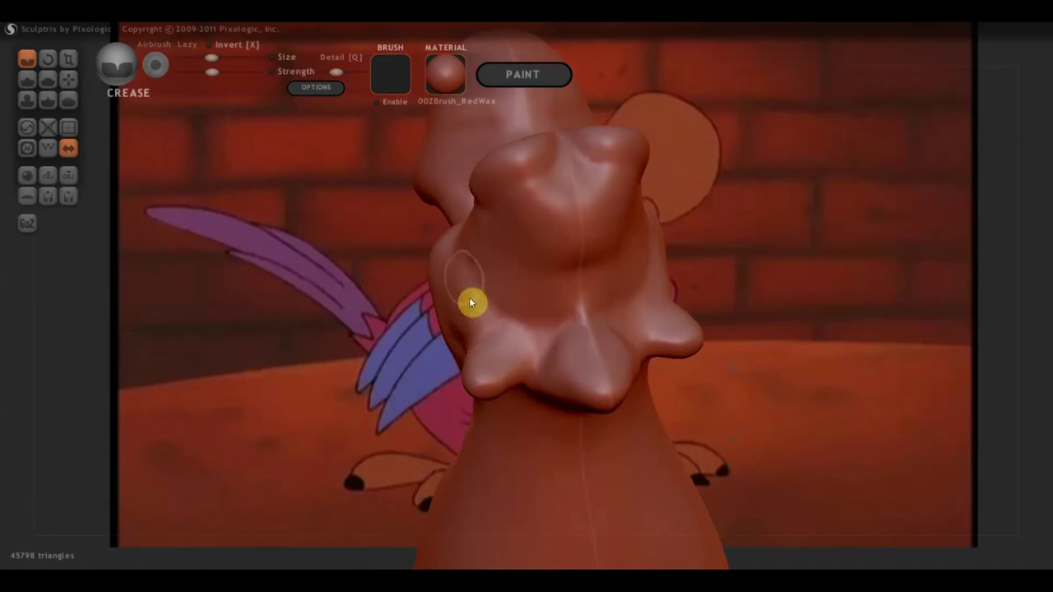
middle_click_drag(510, 349, 667, 289)
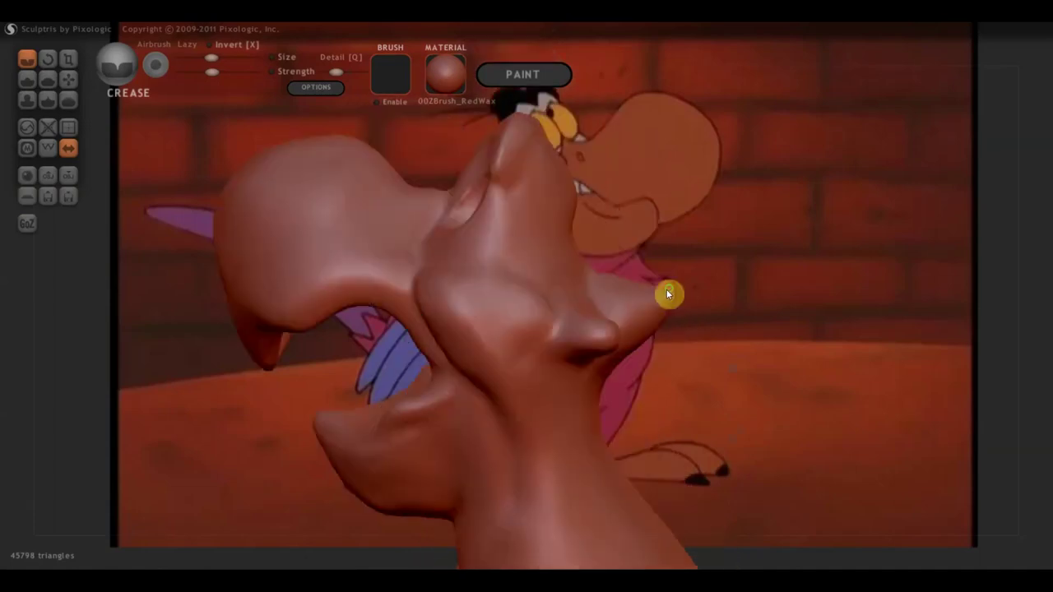
left_click_drag(456, 274, 512, 331)
mouse_move(607, 335)
middle_mouse_down()
mouse_move(556, 389)
mouse_move(607, 346)
middle_mouse_up()
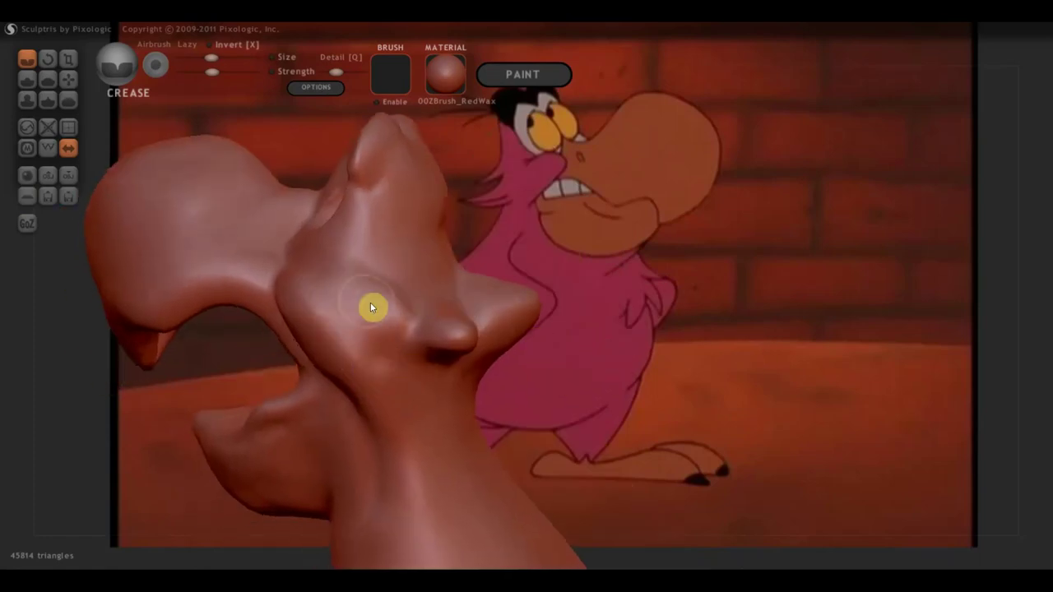
mouse_move(386, 315)
middle_mouse_down()
mouse_move(482, 367)
mouse_move(447, 337)
middle_mouse_up()
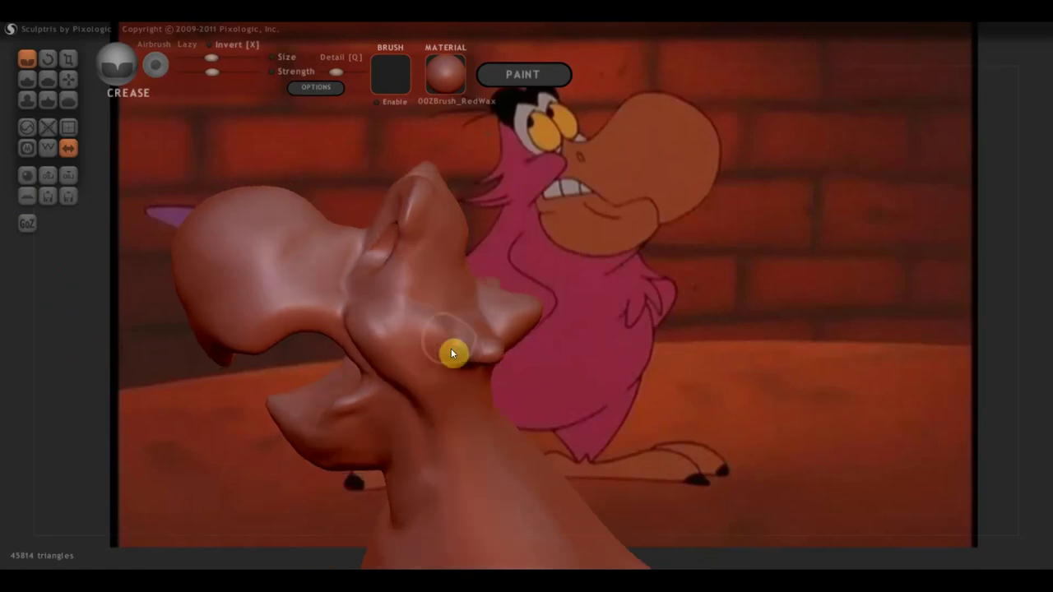
mouse_move(477, 371)
middle_mouse_down()
mouse_move(522, 373)
mouse_move(573, 344)
mouse_move(708, 411)
middle_mouse_up()
mouse_move(708, 412)
left_mouse_down()
mouse_move(606, 404)
mouse_move(651, 407)
mouse_move(638, 377)
mouse_move(628, 395)
left_mouse_up()
Pull a thicker, rounder bump out of the neck with the Grab brush.
left_click(68, 79)
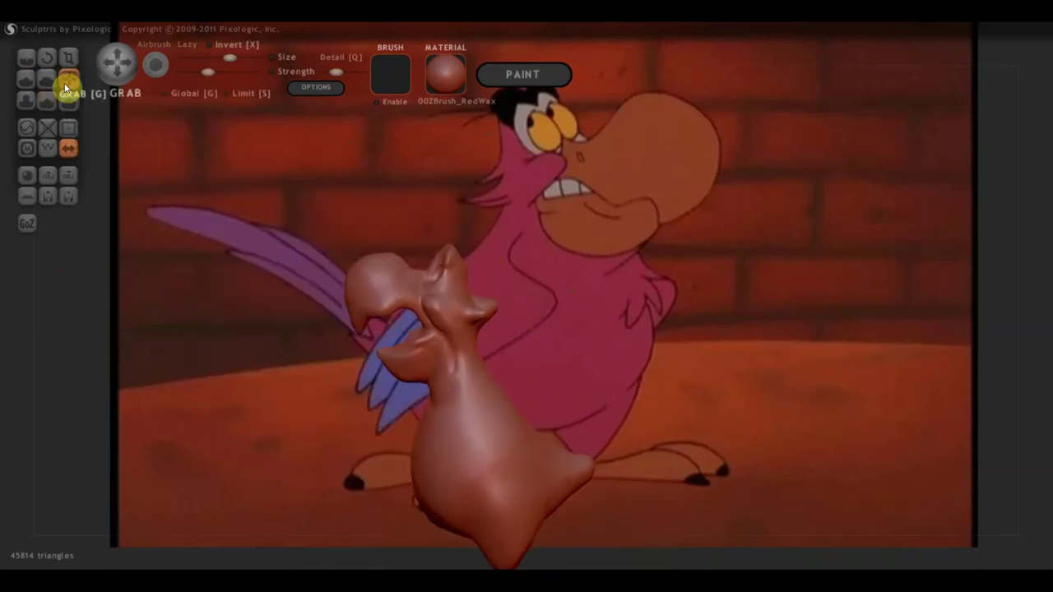
scroll(398, 357, "up", 3)
left_click_drag(398, 357, 442, 355)
left_click_drag(230, 58, 222, 58)
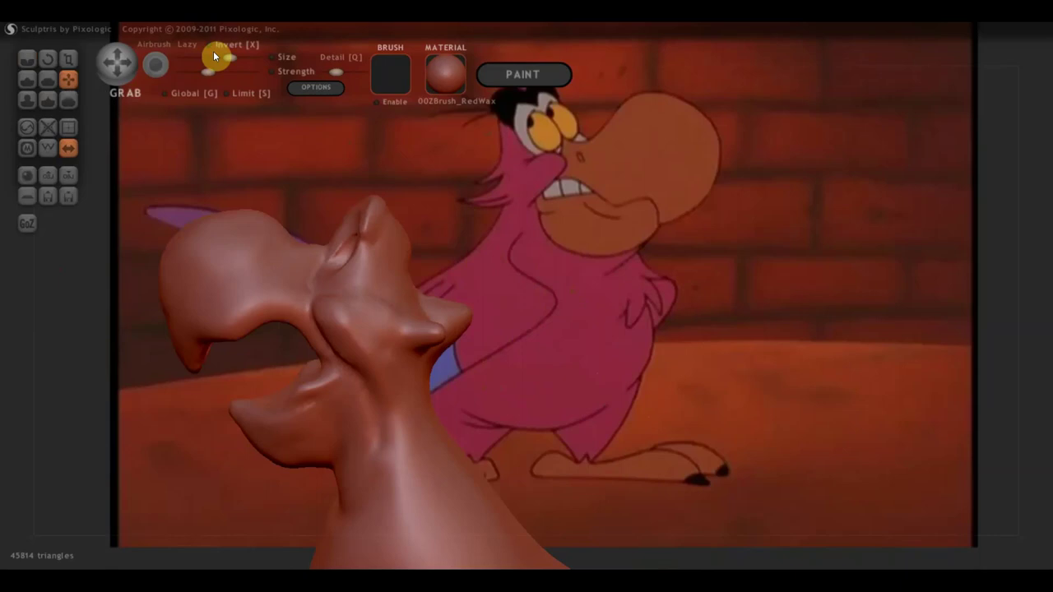
mouse_move(460, 325)
left_mouse_down()
mouse_move(434, 334)
mouse_move(453, 327)
mouse_move(500, 355)
mouse_move(481, 304)
mouse_move(400, 322)
mouse_move(439, 270)
mouse_move(576, 277)
left_mouse_up()
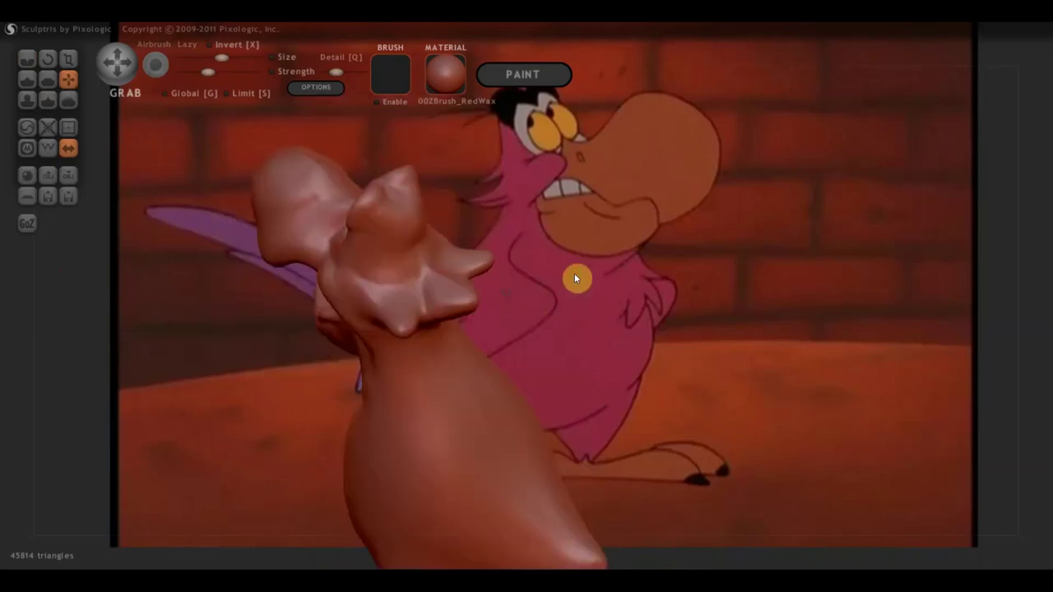
mouse_move(487, 308)
left_mouse_down()
mouse_move(580, 265)
mouse_move(576, 292)
left_mouse_up()
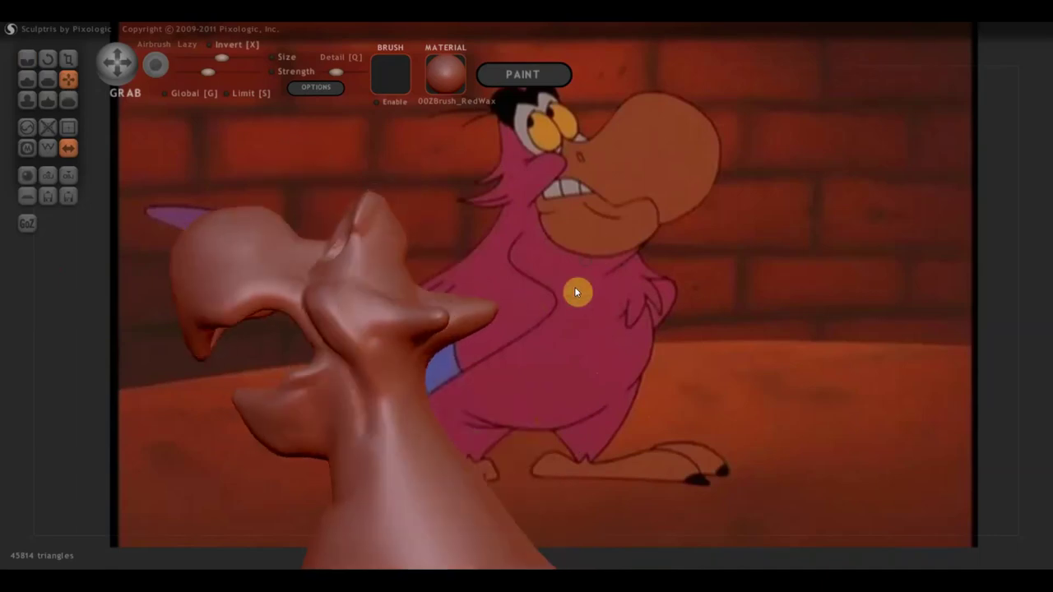
Thin the protrusion tip so it points up and to the right.
mouse_move(477, 326)
left_mouse_down()
mouse_move(478, 304)
mouse_move(520, 334)
mouse_move(381, 318)
left_mouse_up()
left_click_drag(337, 290, 381, 339)
right_click_drag(380, 339, 472, 331)
mouse_move(454, 386)
right_mouse_down()
mouse_move(459, 413)
mouse_move(529, 359)
mouse_move(418, 400)
right_mouse_up()
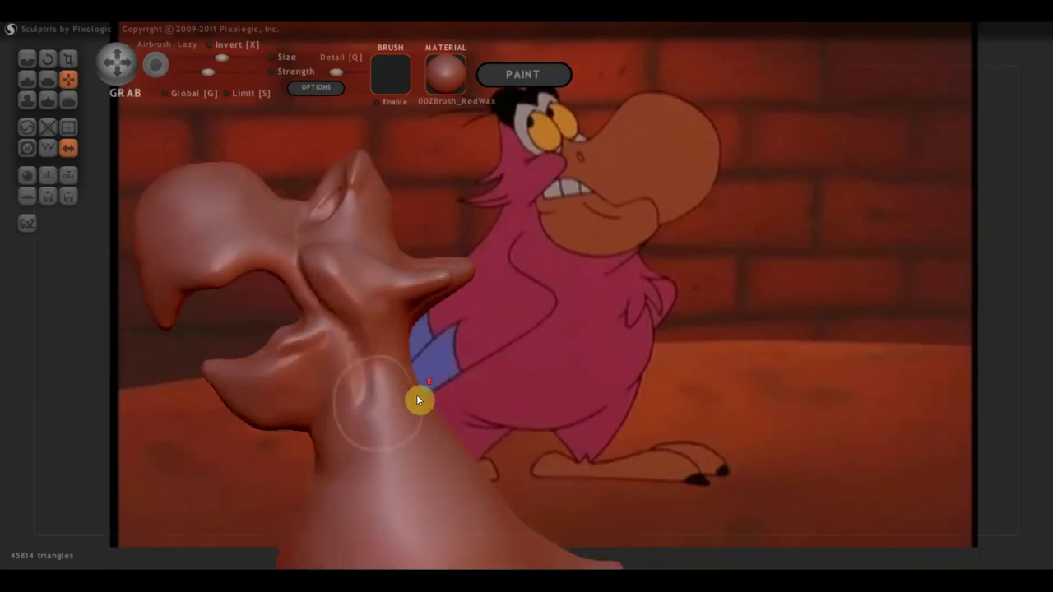
mouse_move(298, 403)
right_mouse_down()
mouse_move(328, 424)
mouse_move(326, 449)
mouse_move(420, 422)
mouse_move(443, 401)
right_mouse_up()
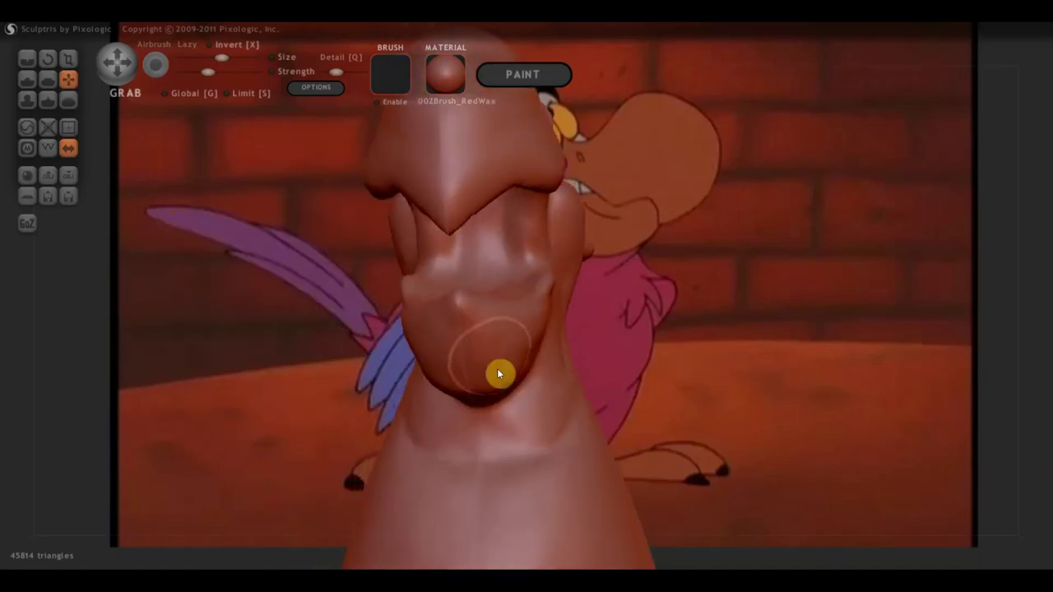
Pull the chin's lower-right area outward.
left_click_drag(472, 337, 527, 363)
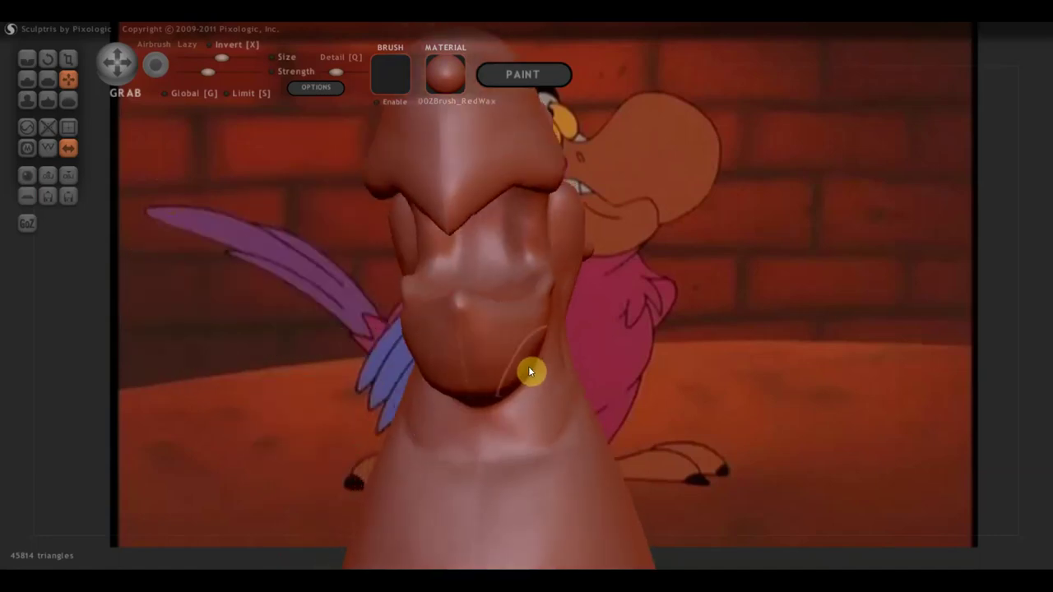
mouse_move(546, 325)
right_mouse_down()
mouse_move(540, 417)
mouse_move(541, 395)
right_mouse_up()
mouse_move(541, 395)
left_mouse_down()
mouse_move(562, 409)
mouse_move(520, 475)
left_mouse_up()
mouse_move(528, 470)
right_mouse_down()
mouse_move(441, 456)
mouse_move(403, 466)
mouse_move(567, 434)
mouse_move(698, 379)
mouse_move(565, 284)
mouse_move(663, 299)
mouse_move(638, 325)
mouse_move(792, 362)
mouse_move(666, 370)
mouse_move(628, 384)
mouse_move(612, 430)
mouse_move(741, 384)
mouse_move(730, 369)
right_mouse_up()
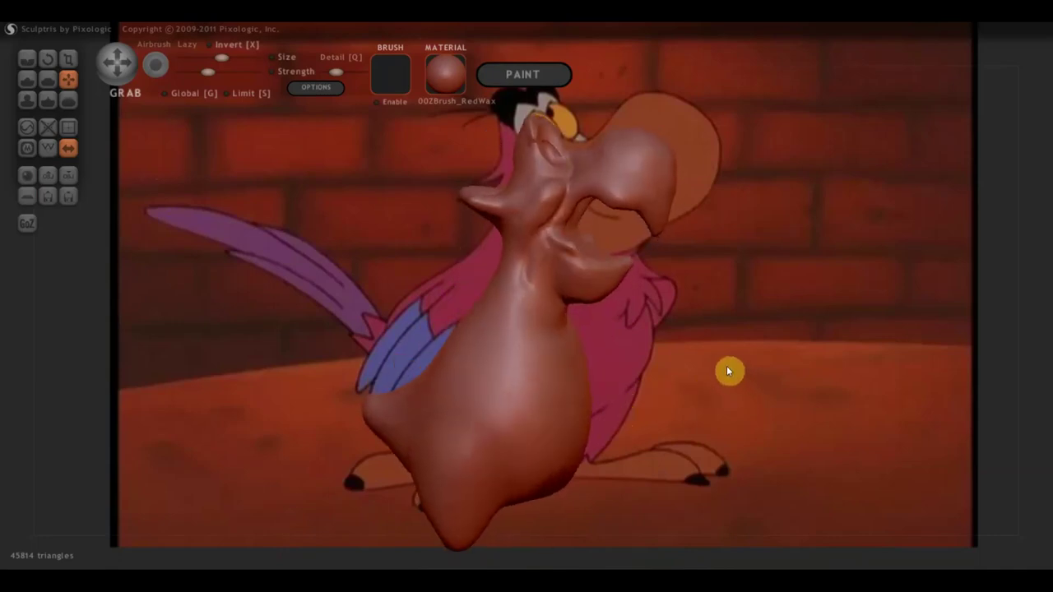
Zoom out, turn the model against the reference parrot, and drag the jaw lobe downward.
right_click_drag(736, 422, 726, 381)
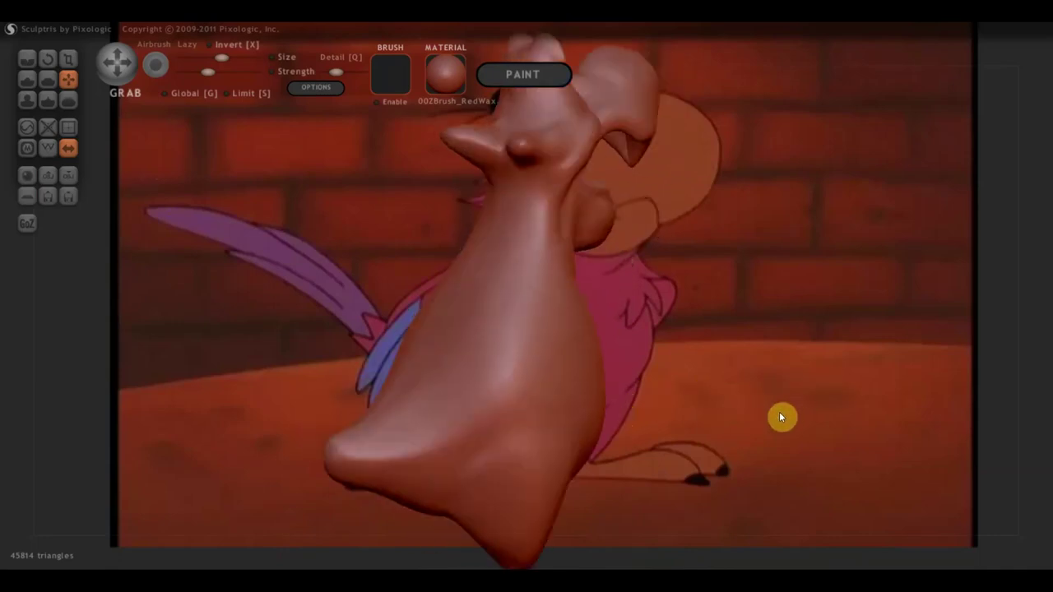
scroll(780, 418, "down", 3)
scroll(732, 427, "down", 2)
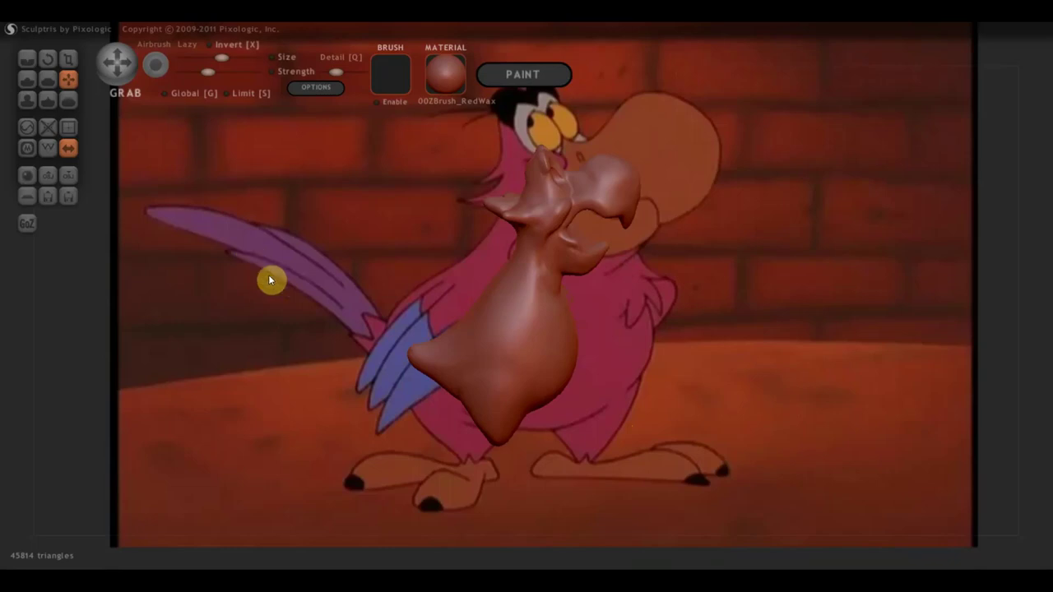
left_click_drag(508, 460, 459, 474)
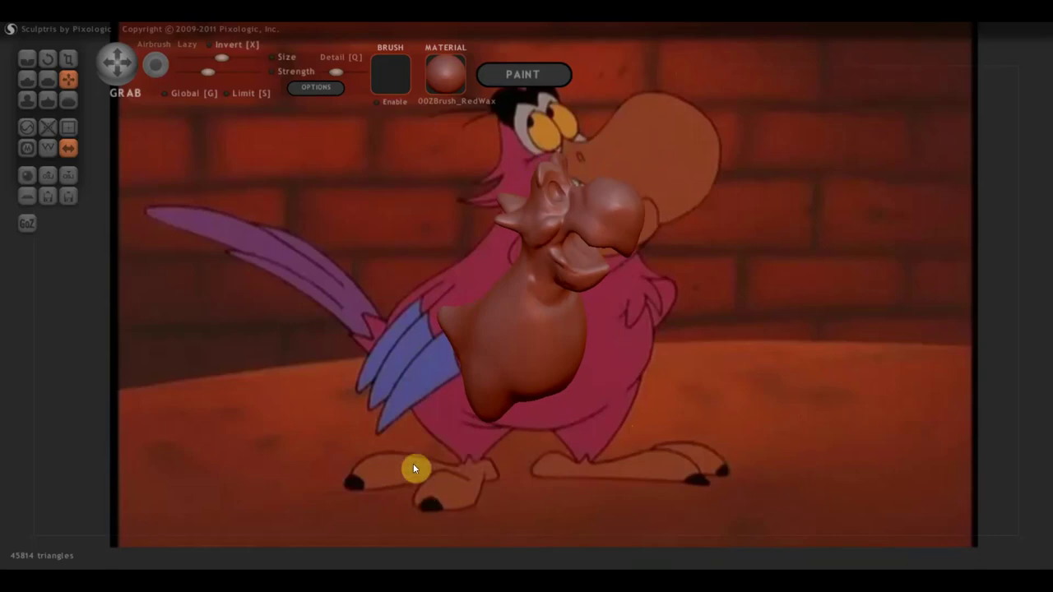
mouse_move(479, 482)
left_mouse_down()
mouse_move(561, 452)
mouse_move(492, 430)
mouse_move(579, 415)
left_mouse_up()
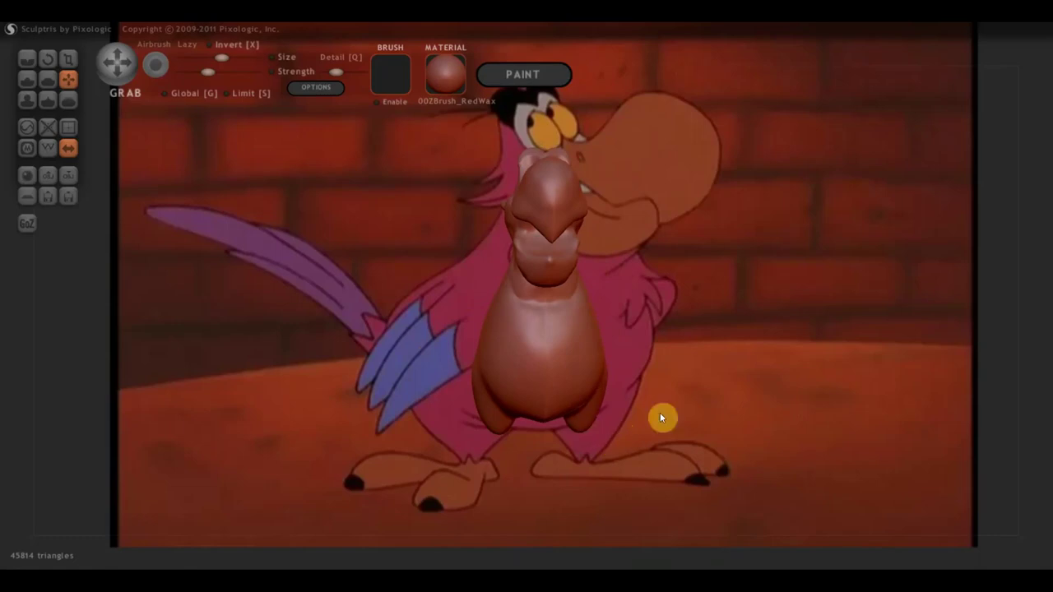
mouse_move(729, 391)
left_mouse_down()
mouse_move(661, 445)
mouse_move(733, 444)
mouse_move(699, 453)
mouse_move(655, 270)
mouse_move(692, 269)
mouse_move(675, 286)
left_mouse_up()
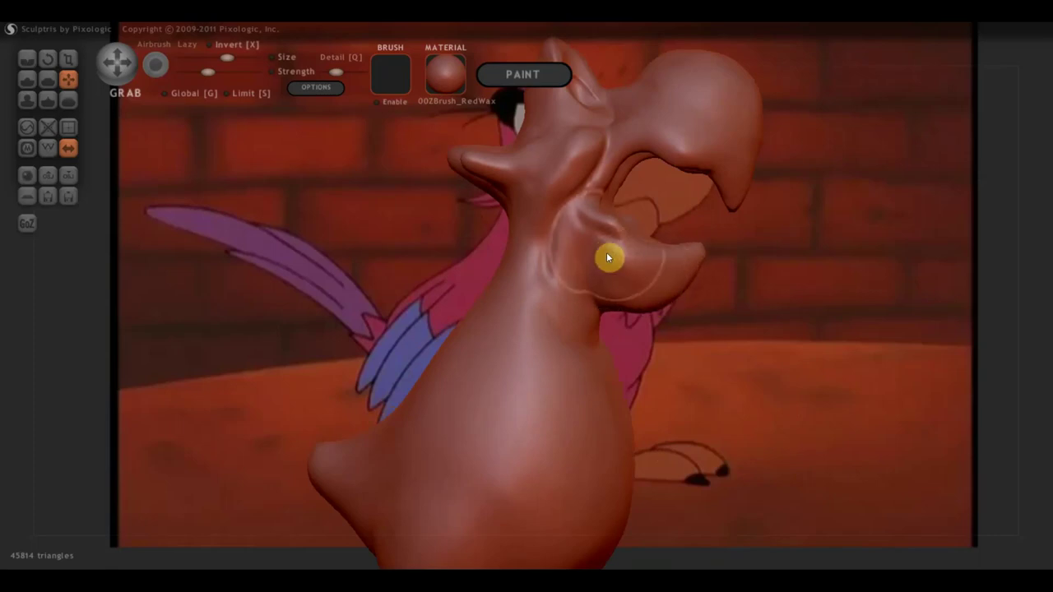
mouse_move(612, 244)
left_mouse_down()
mouse_move(626, 293)
mouse_move(733, 333)
mouse_move(583, 324)
mouse_move(731, 287)
mouse_move(704, 315)
mouse_move(781, 334)
mouse_move(725, 331)
left_mouse_up()
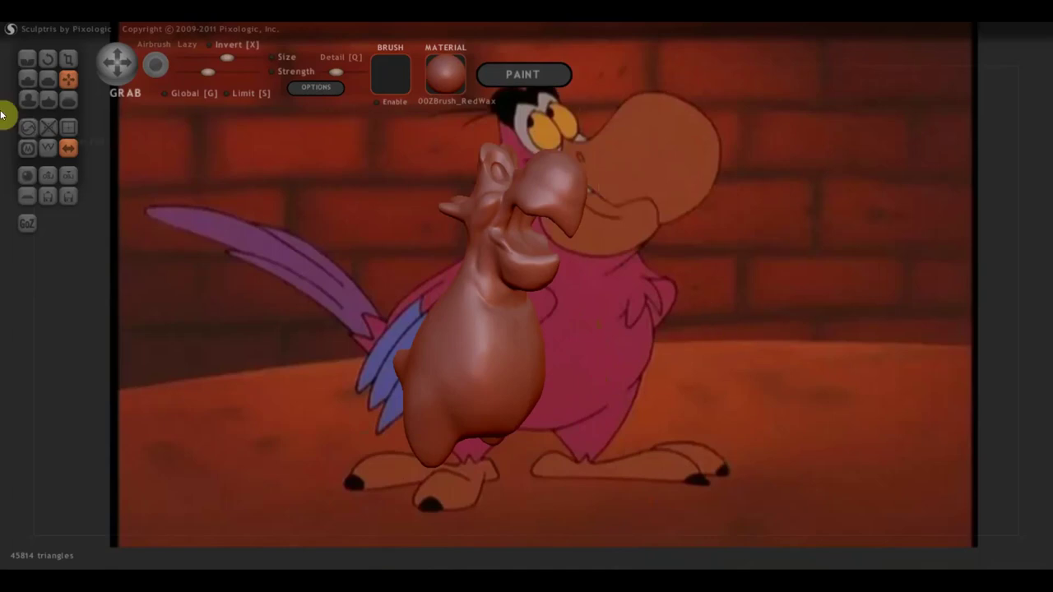
Export the sculpt to an OBJ file named 'яго'.
left_click(71, 181)
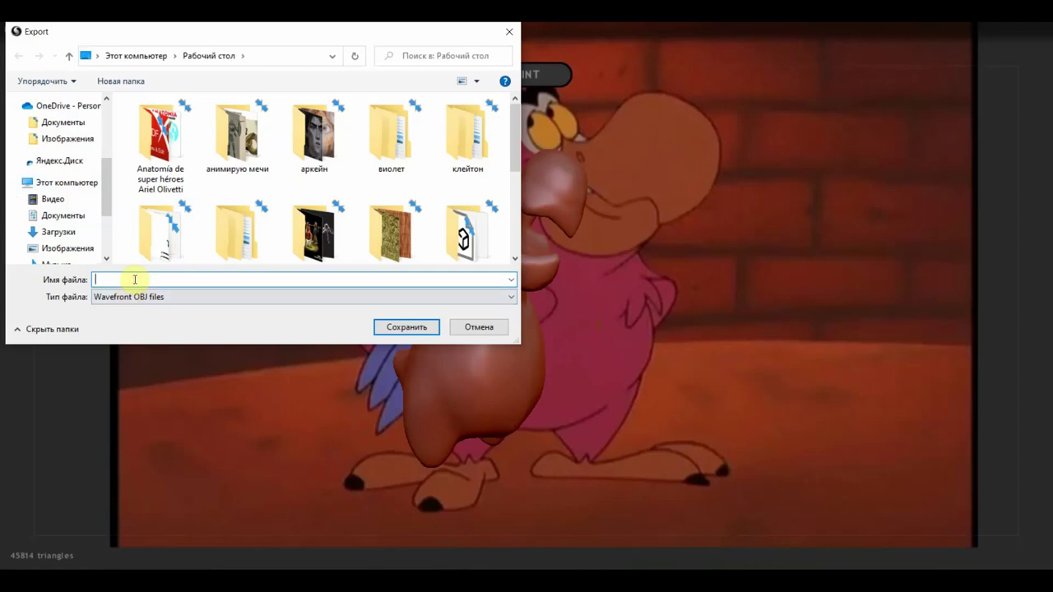
type("яго")
key("Return")
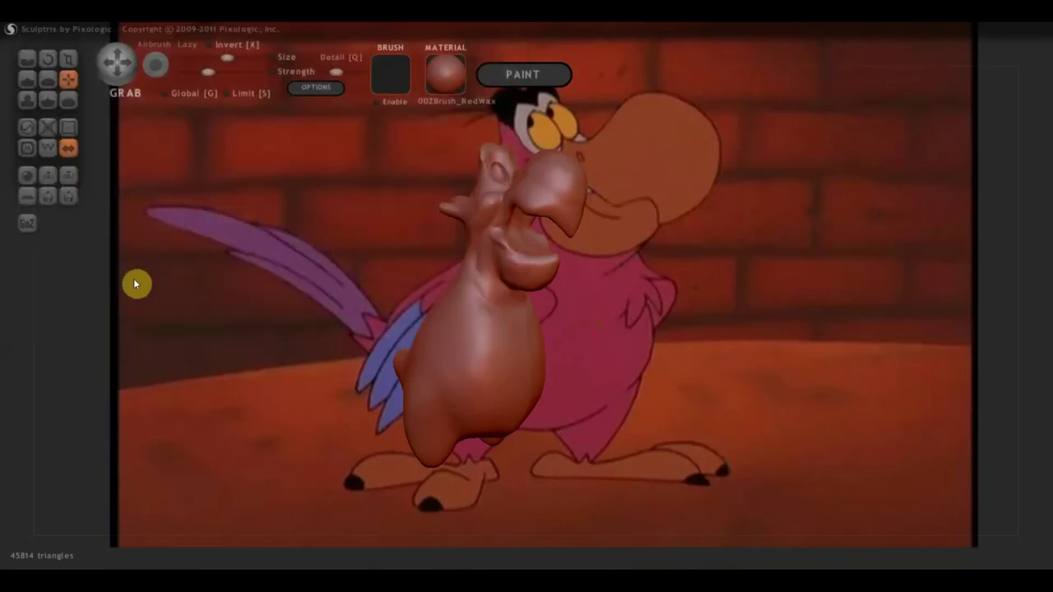